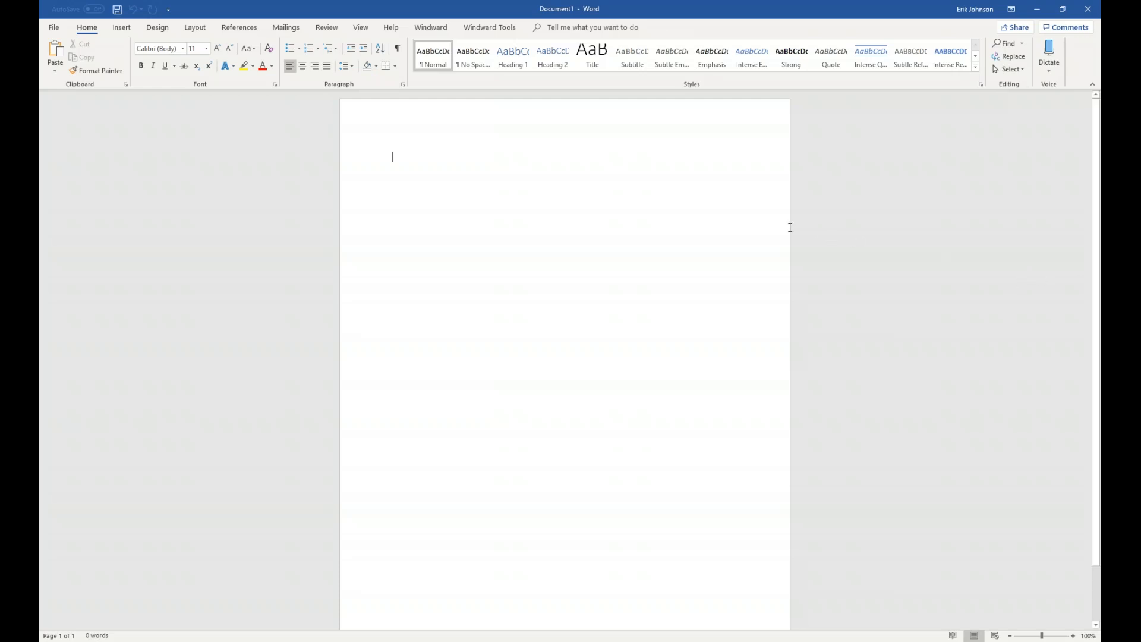
Step: Open the ForEach Tag sample template from Windward's Tag tutorials - SQL sample templates
left_click(485, 29)
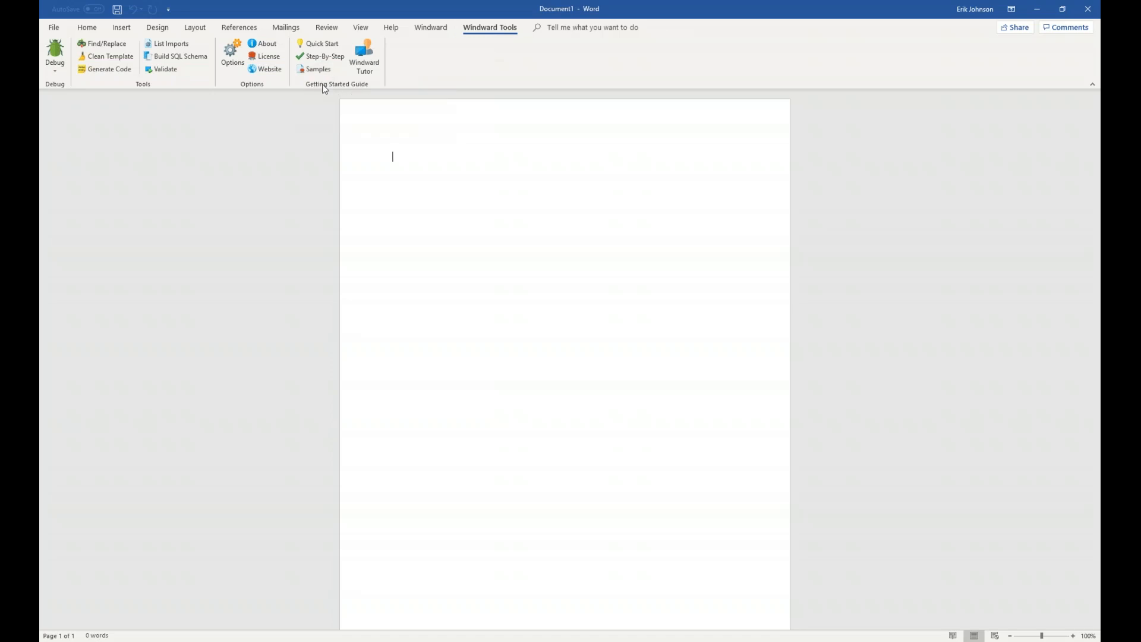
left_click(319, 69)
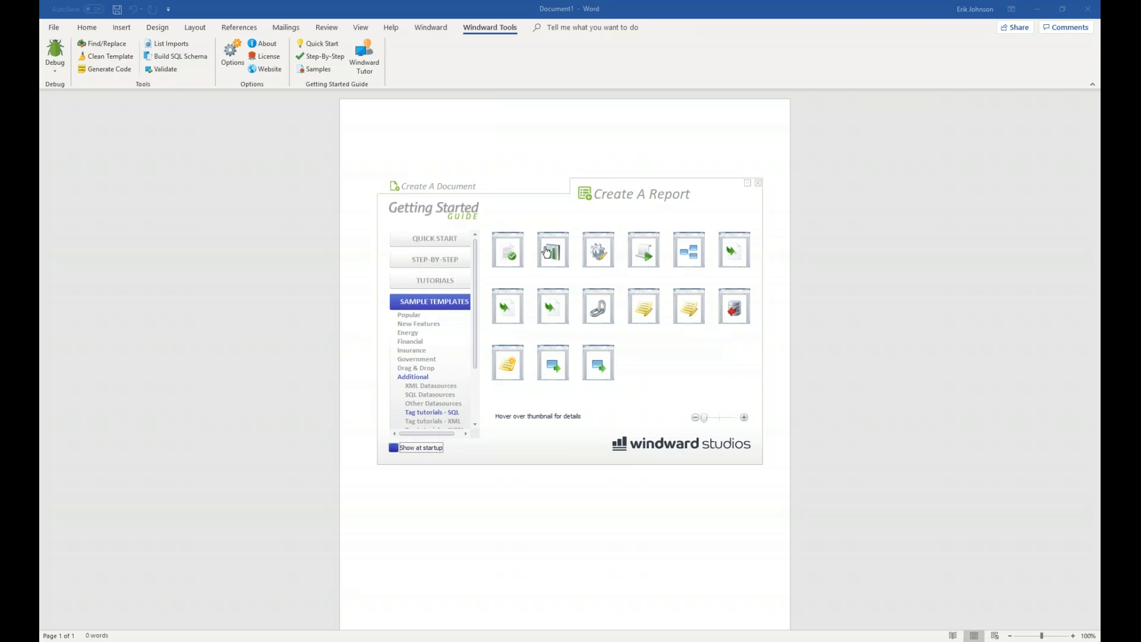
mouse_move(650, 260)
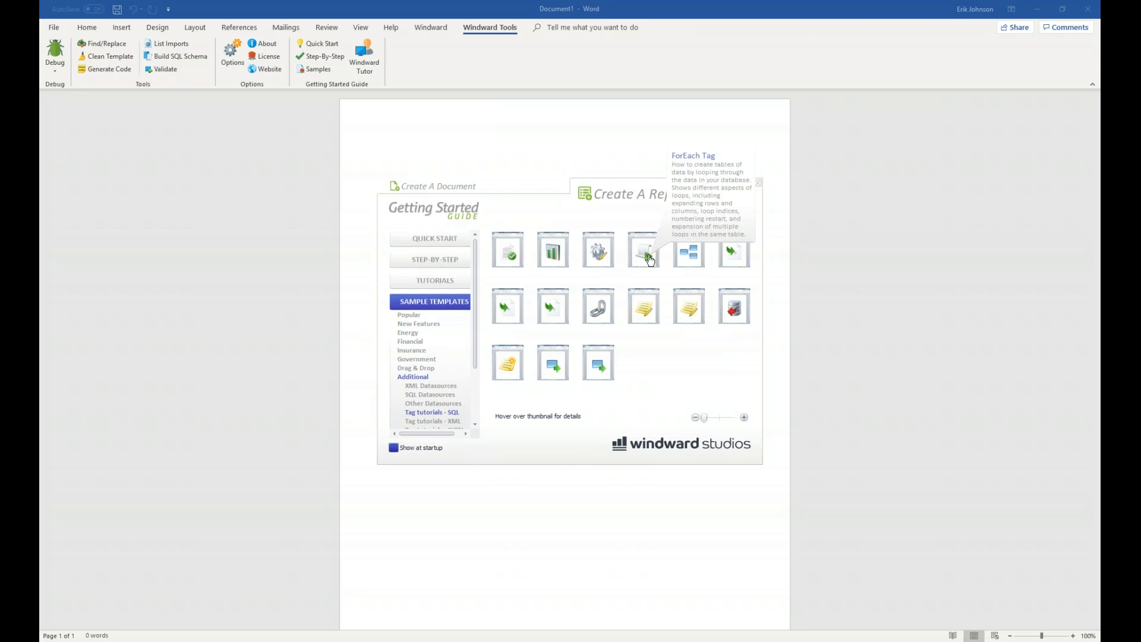
left_click(650, 260)
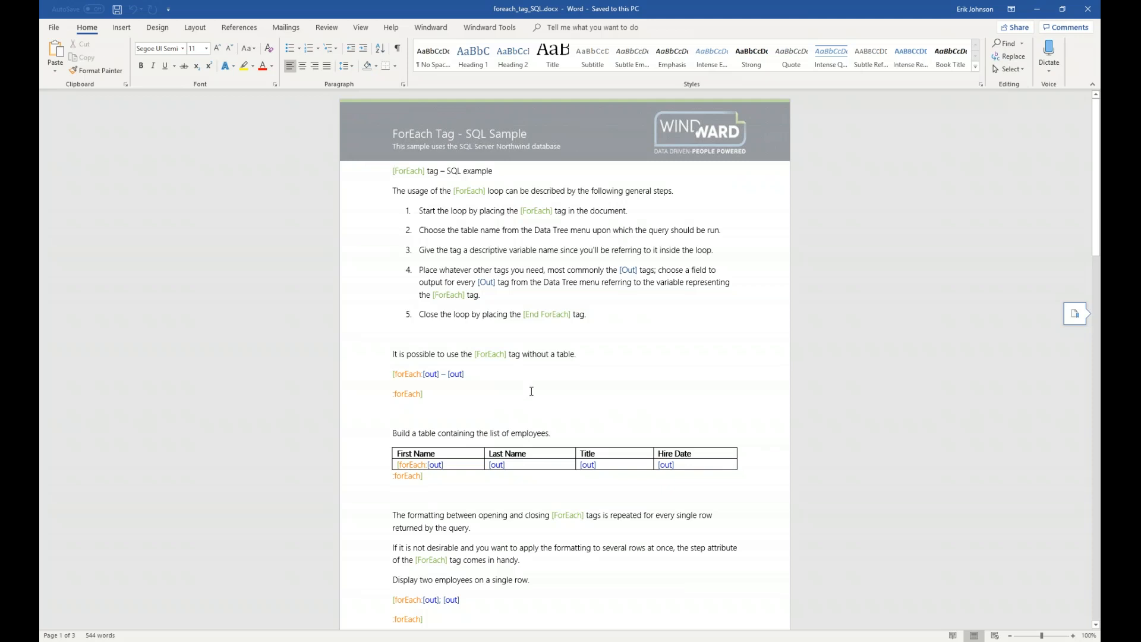
Step: Preview the select results of the opening forEach tag in the example without a table, enlarging the results window to inspect all columns
left_click(409, 371)
left_click(409, 394)
left_click(407, 375)
mouse_move(404, 381)
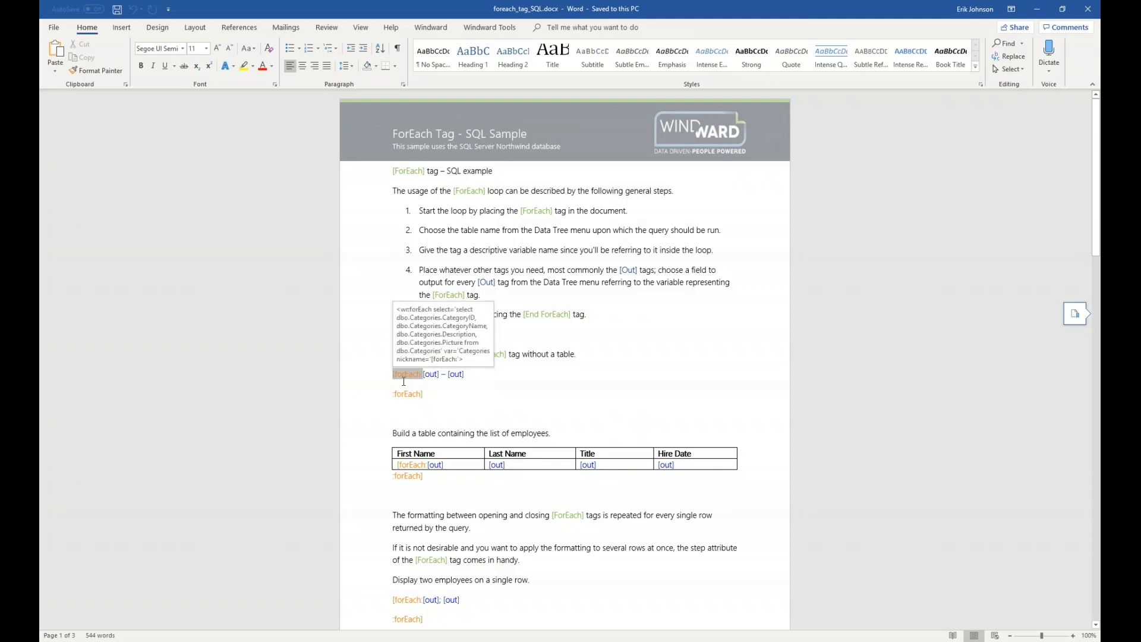
left_click(432, 27)
left_click(463, 50)
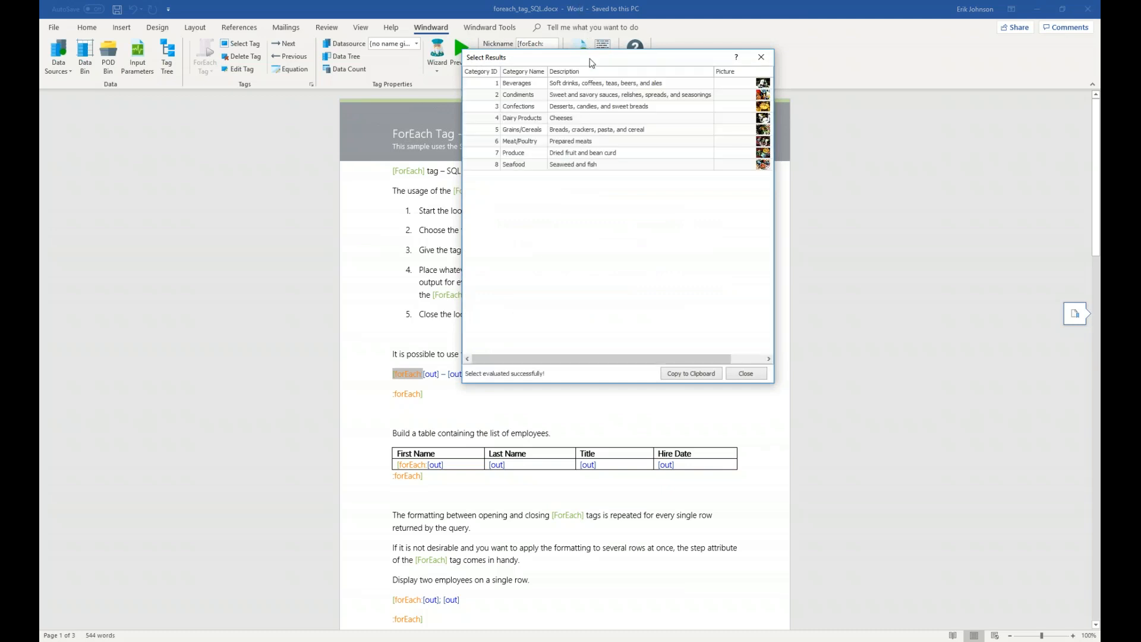
left_click_drag(590, 57, 572, 186)
left_click_drag(753, 347, 825, 344)
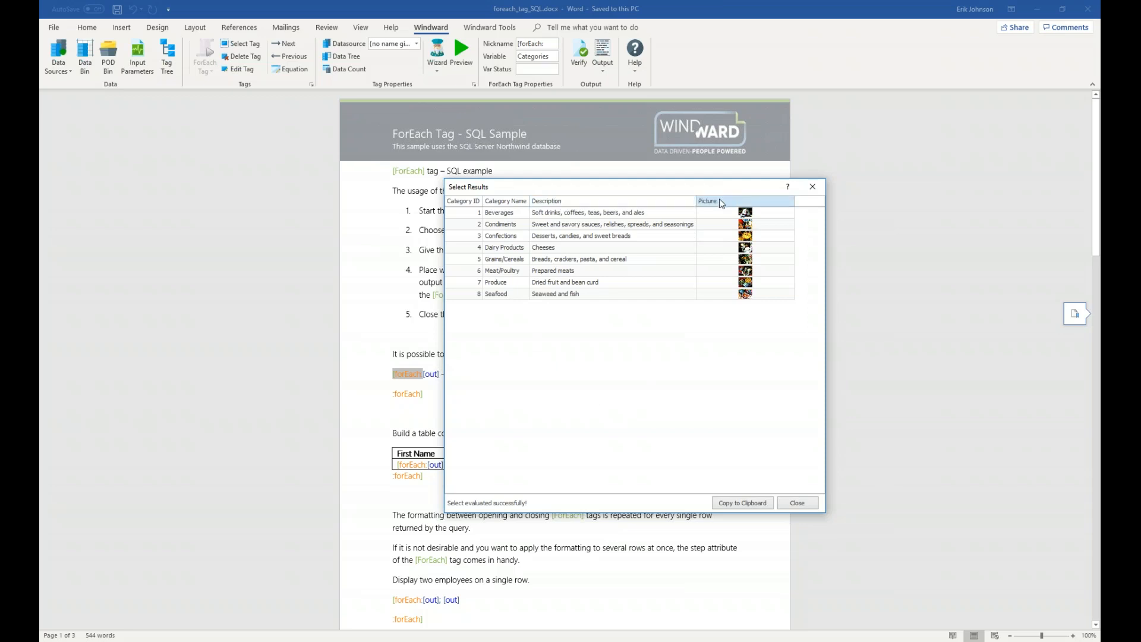
left_click(813, 187)
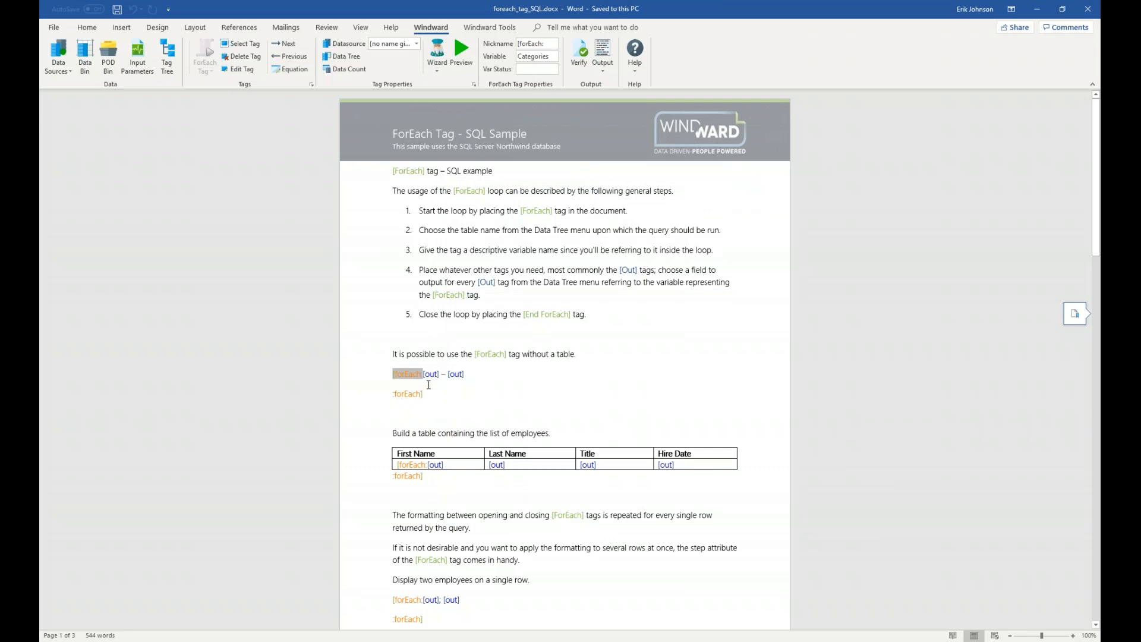
Step: Preview the data returned by the first out tag in the non-table forEach loop
mouse_move(431, 374)
left_click(431, 374)
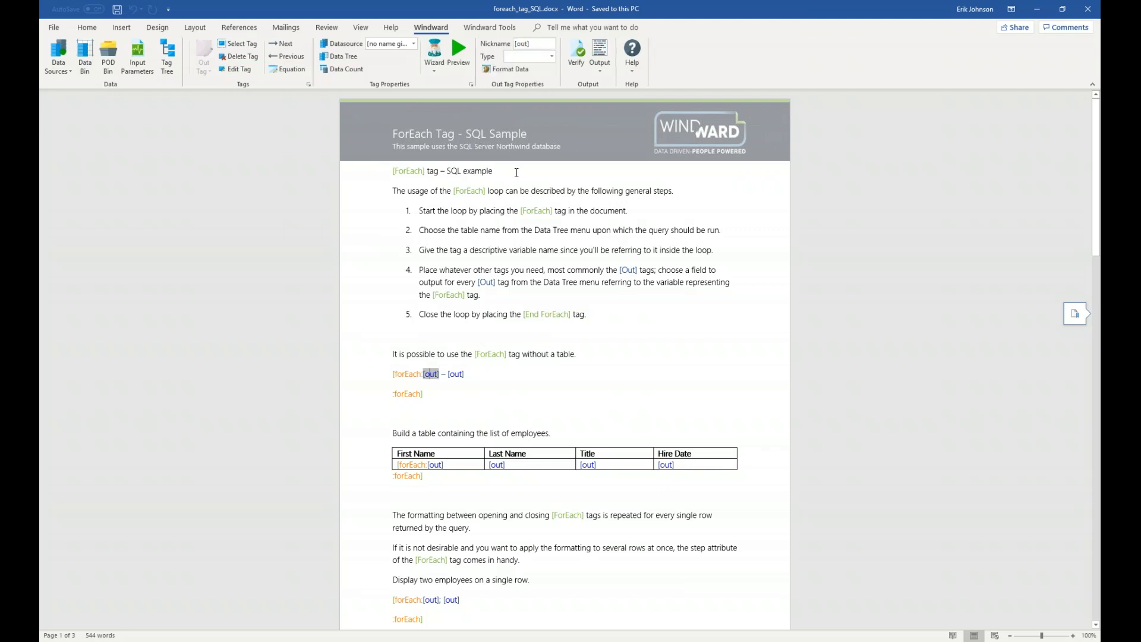
left_click(459, 53)
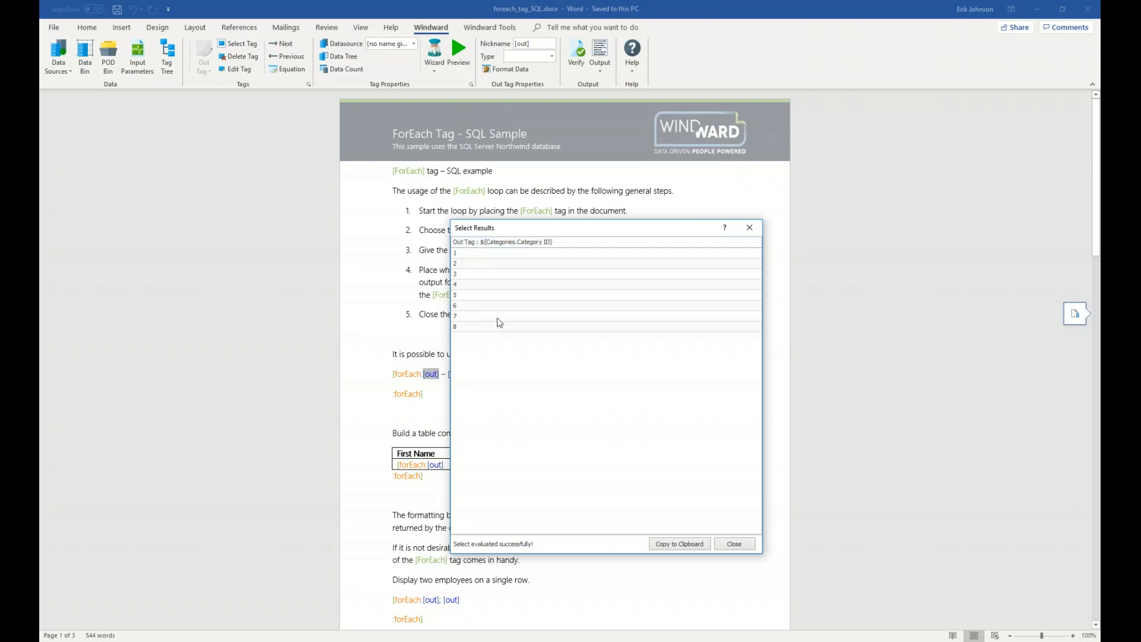
left_click(734, 544)
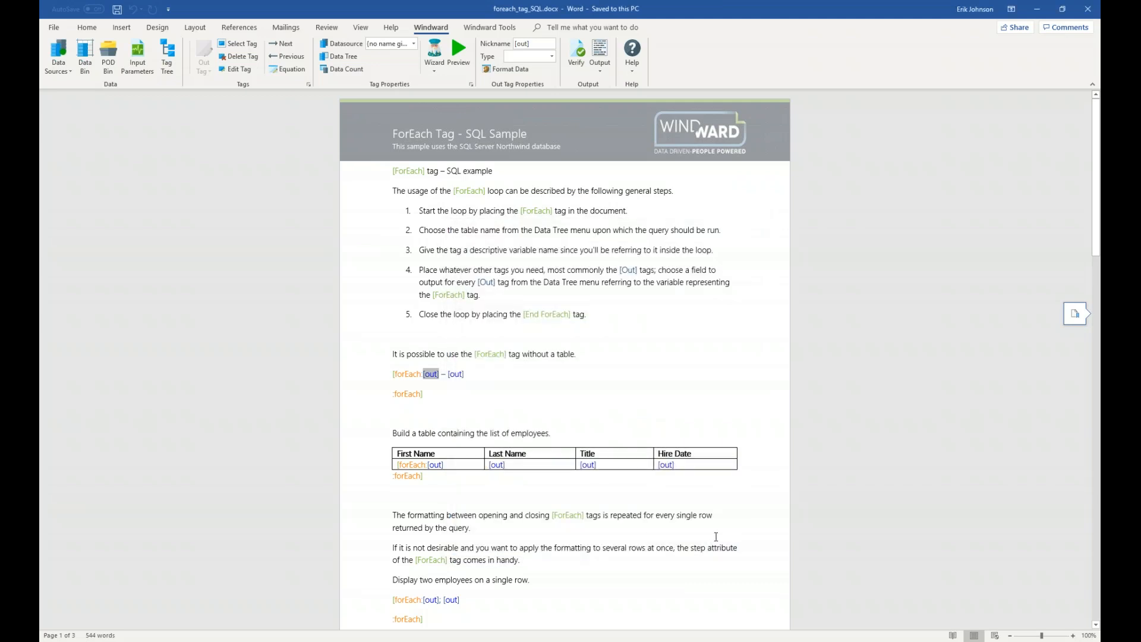
Step: Preview the data returned by the second out tag in the non-table forEach loop
left_click(458, 374)
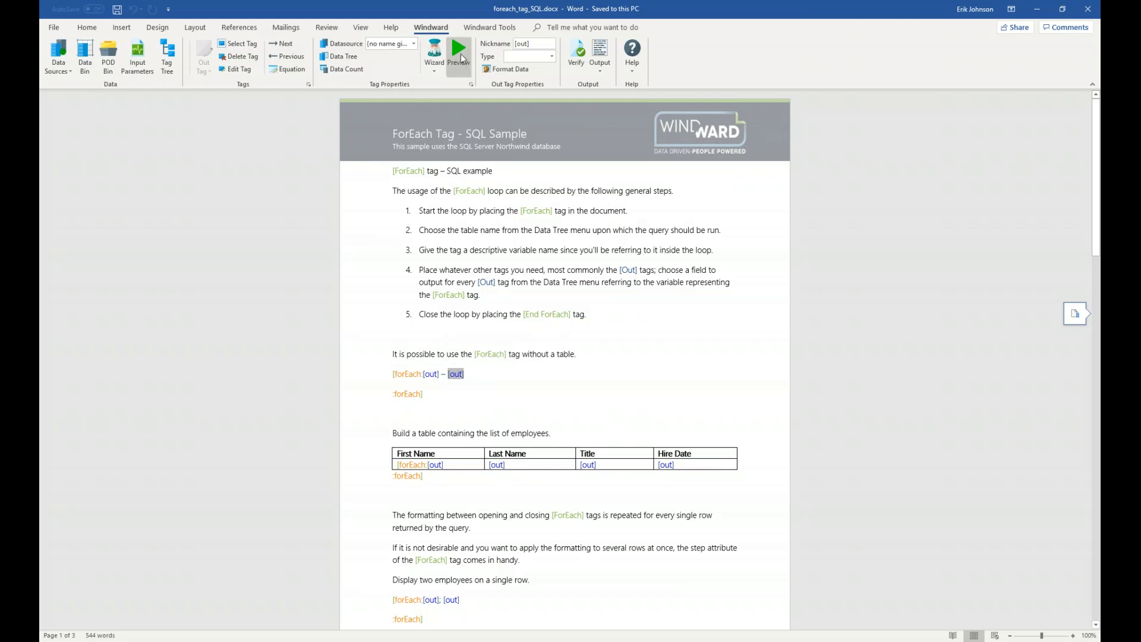
left_click(459, 55)
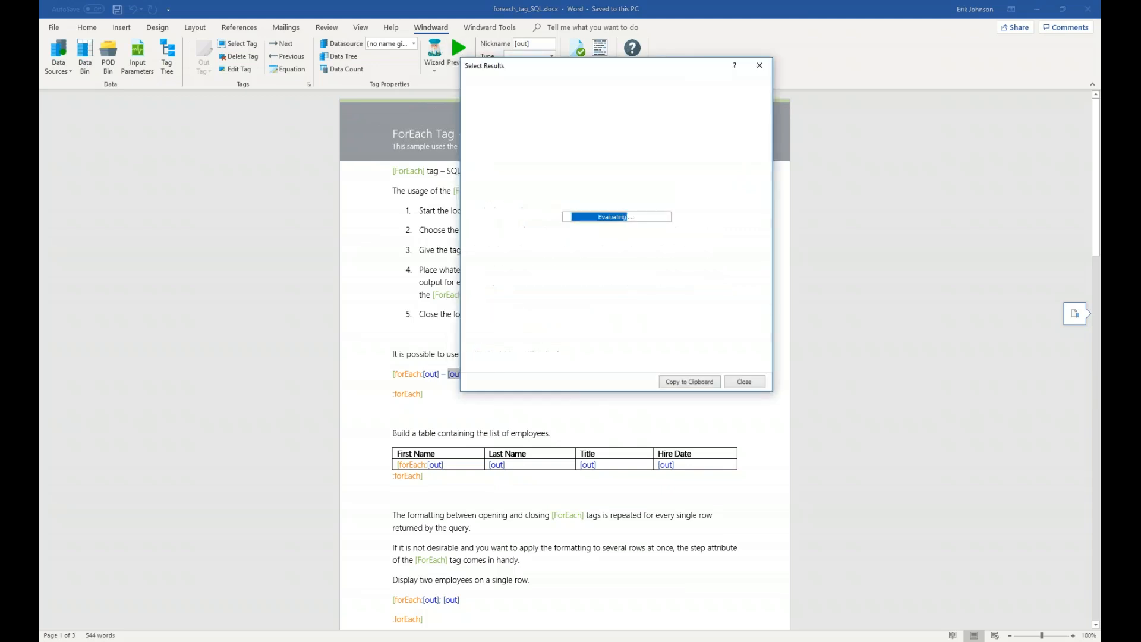
left_click_drag(553, 75, 573, 278)
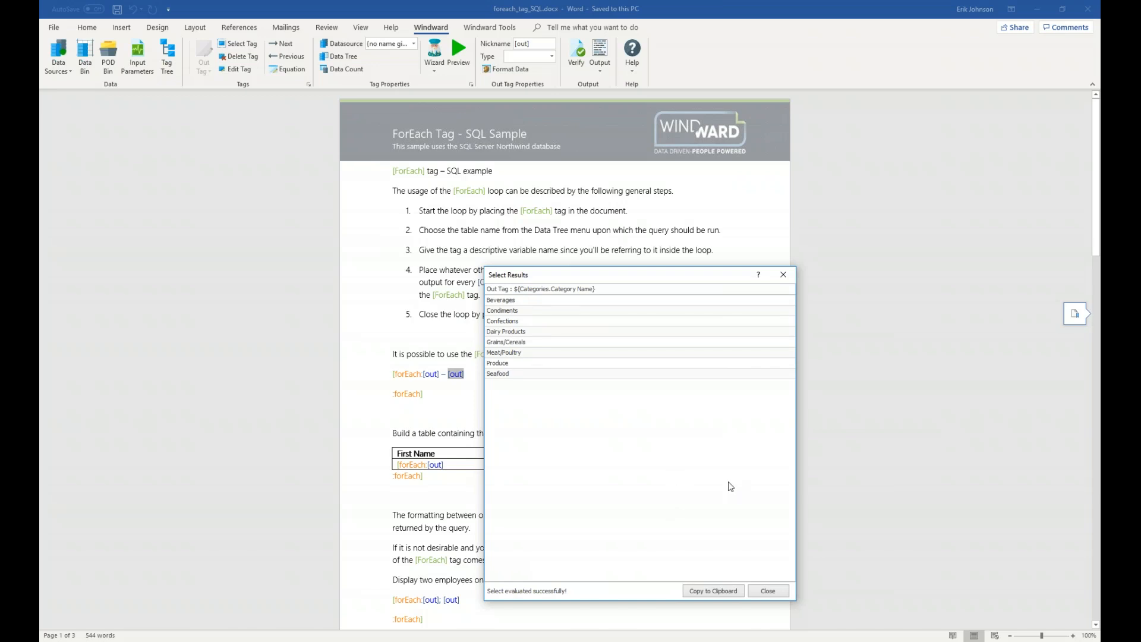
left_click(782, 593)
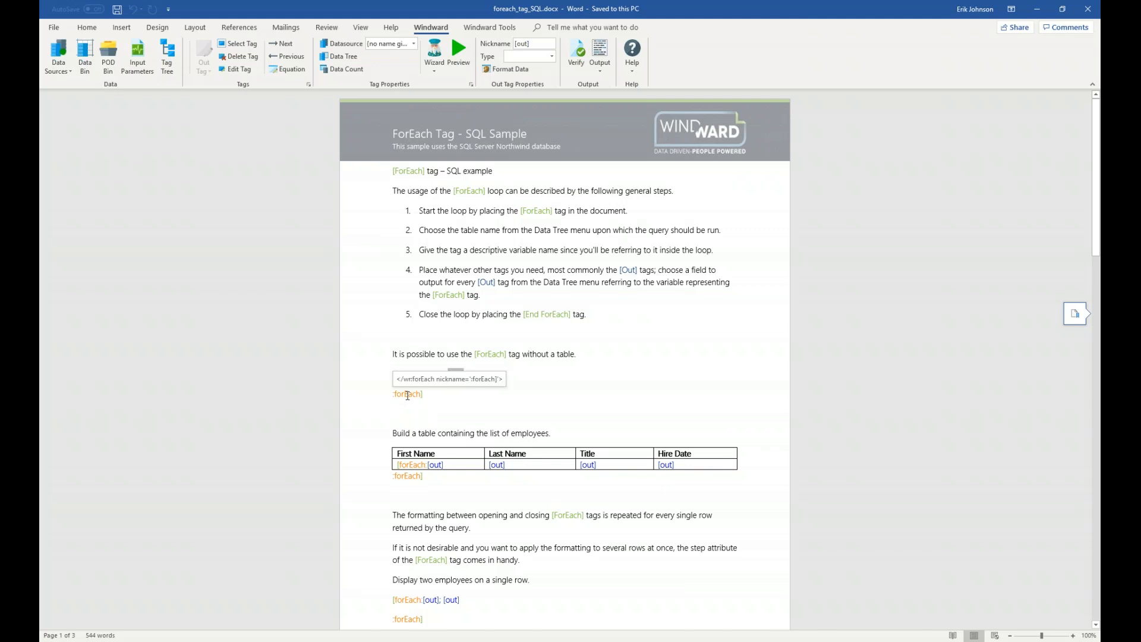
Step: Generate the report output from the template and arrange the output document side by side with the template
left_click(600, 51)
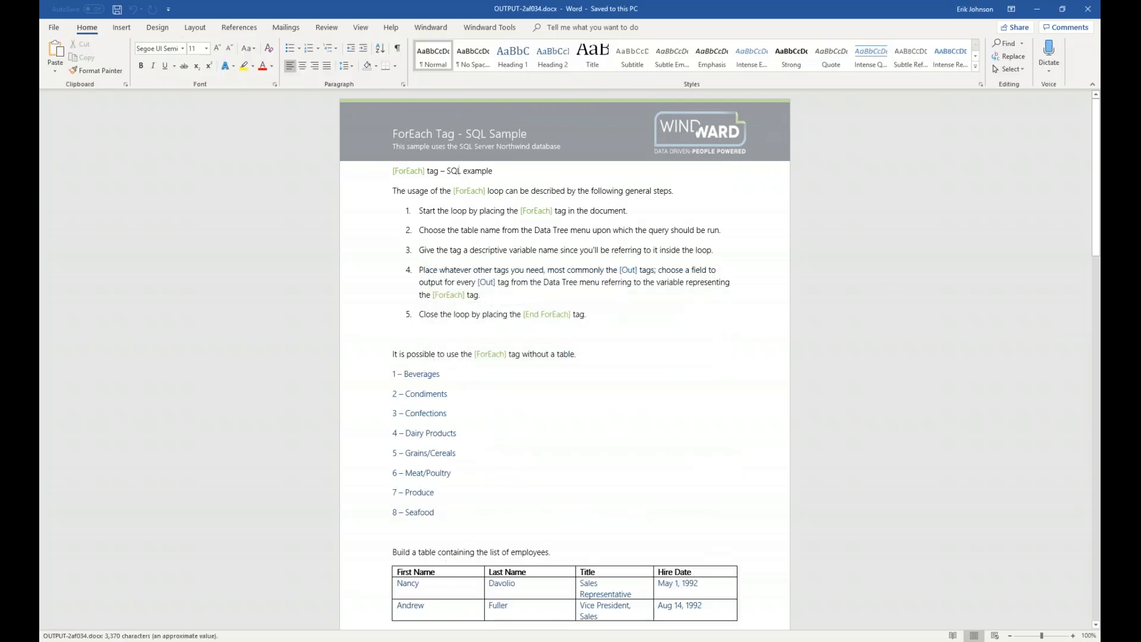
key("super+Right")
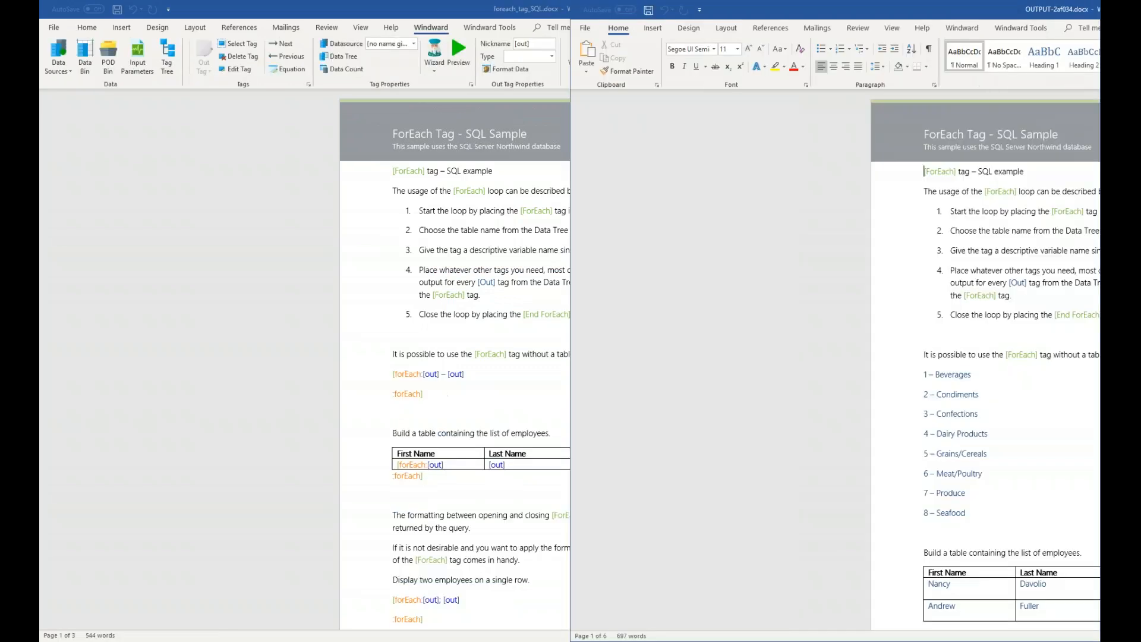
key("Return")
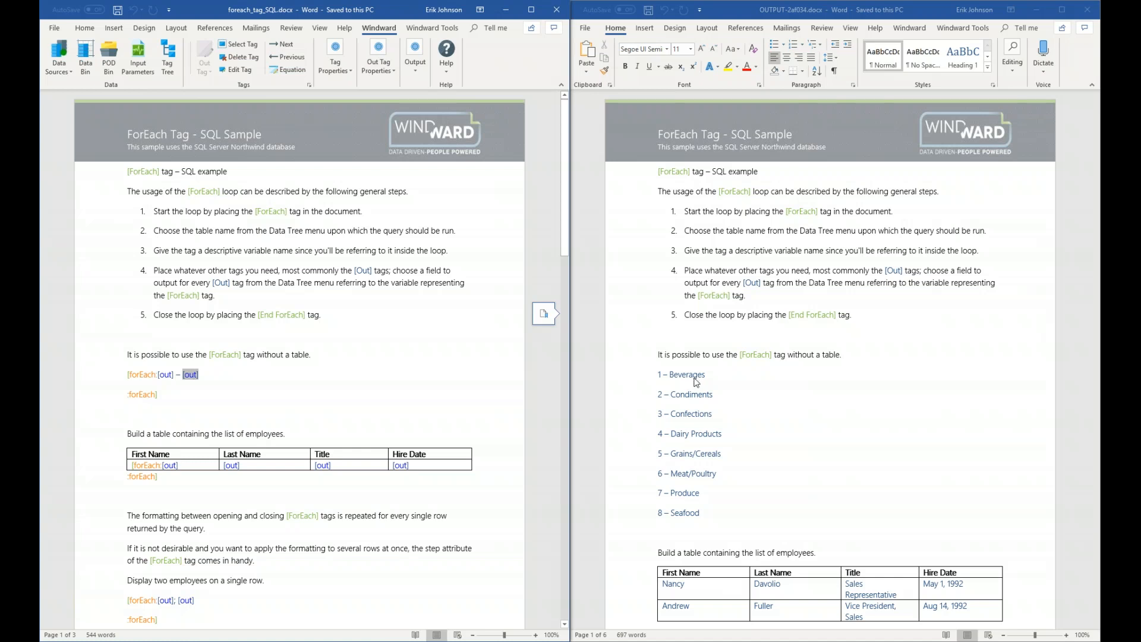
Step: Examine the category lines in the output that each iteration of the non-table forEach loop produces
left_click(641, 387)
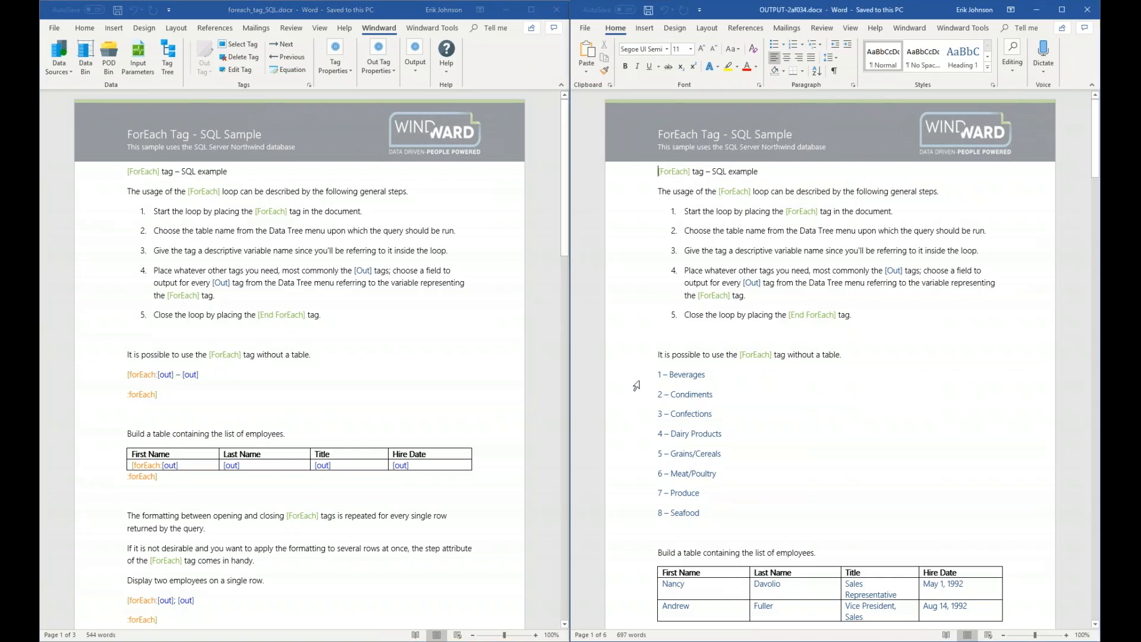
left_click(634, 391)
left_click(632, 397)
left_click(628, 424)
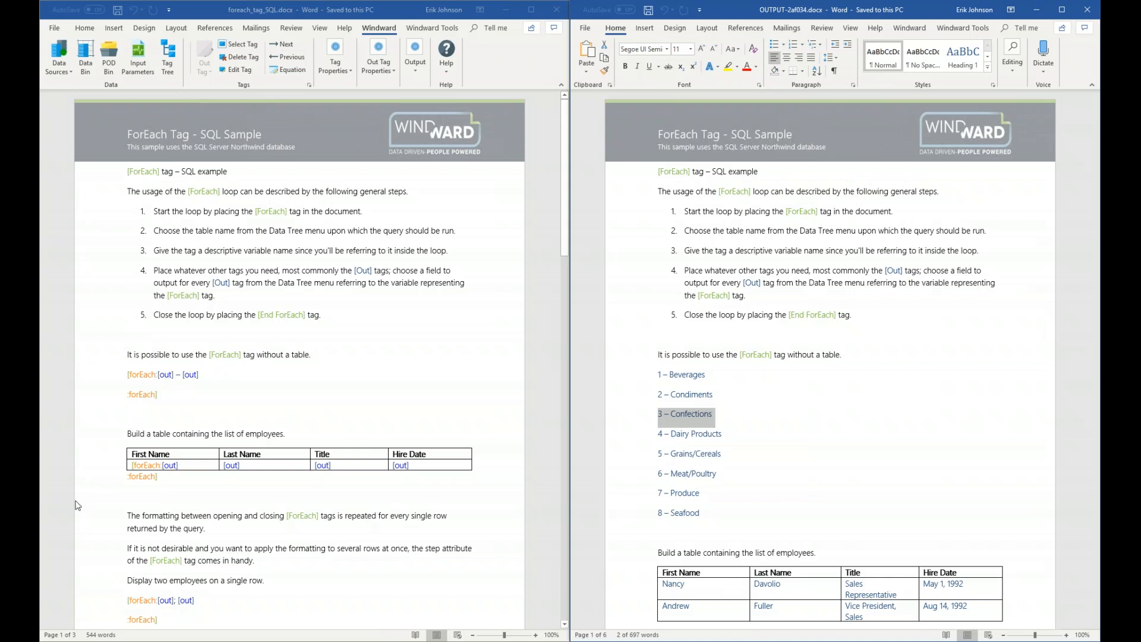
Step: Show formatting marks in the template and remove the paragraph break before the non-table loop's ending forEach tag, joining it to the out tags' line
left_click(143, 399)
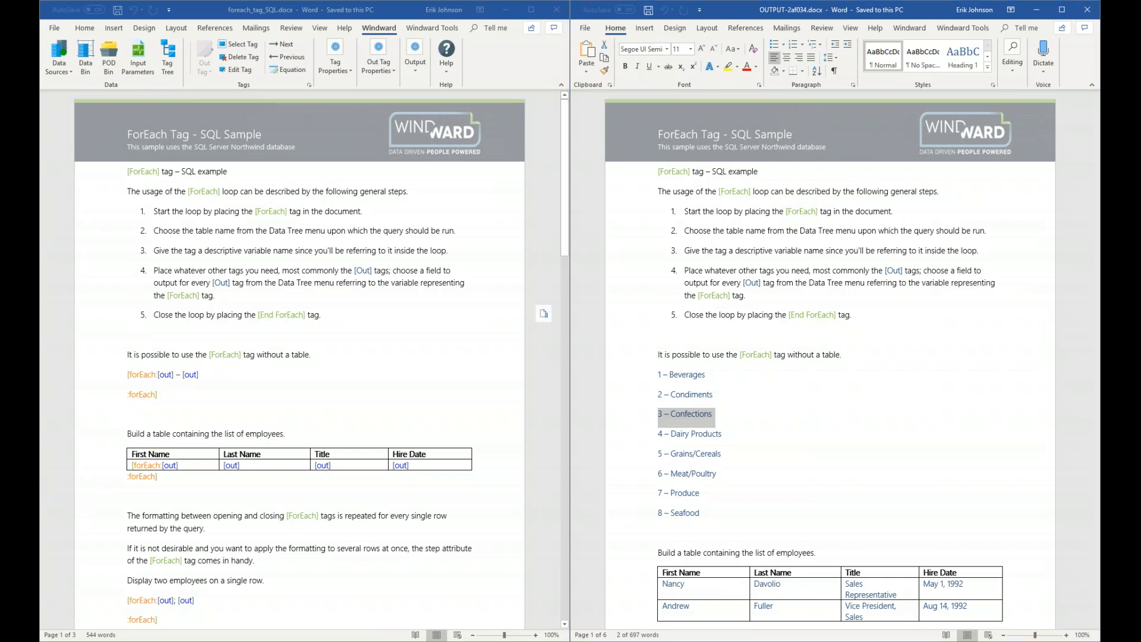
left_click(143, 396)
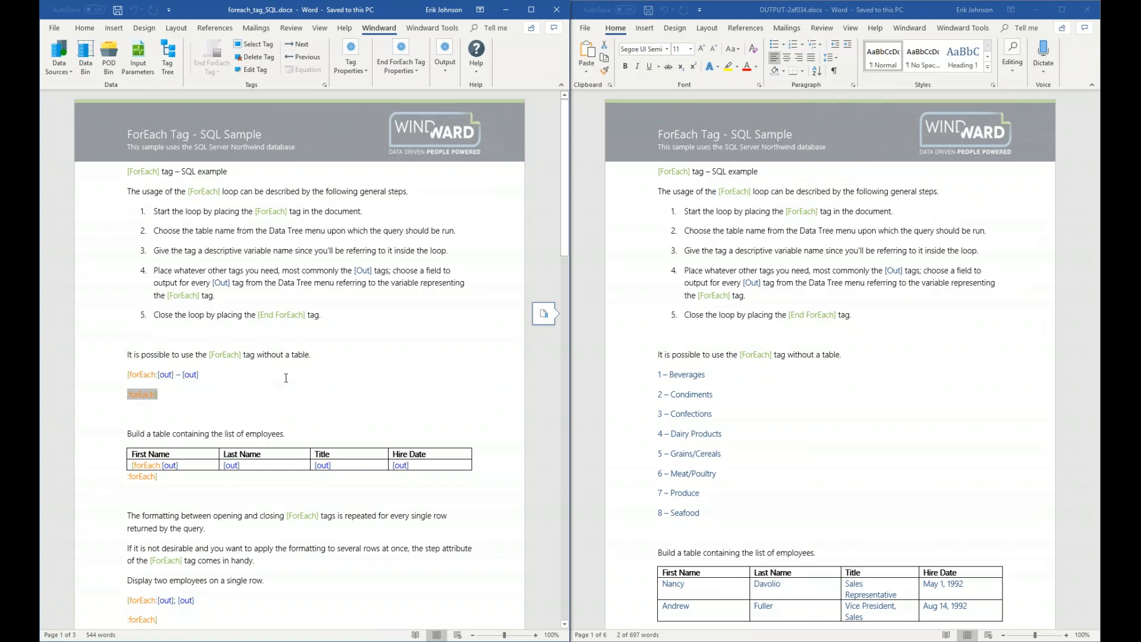
mouse_move(150, 394)
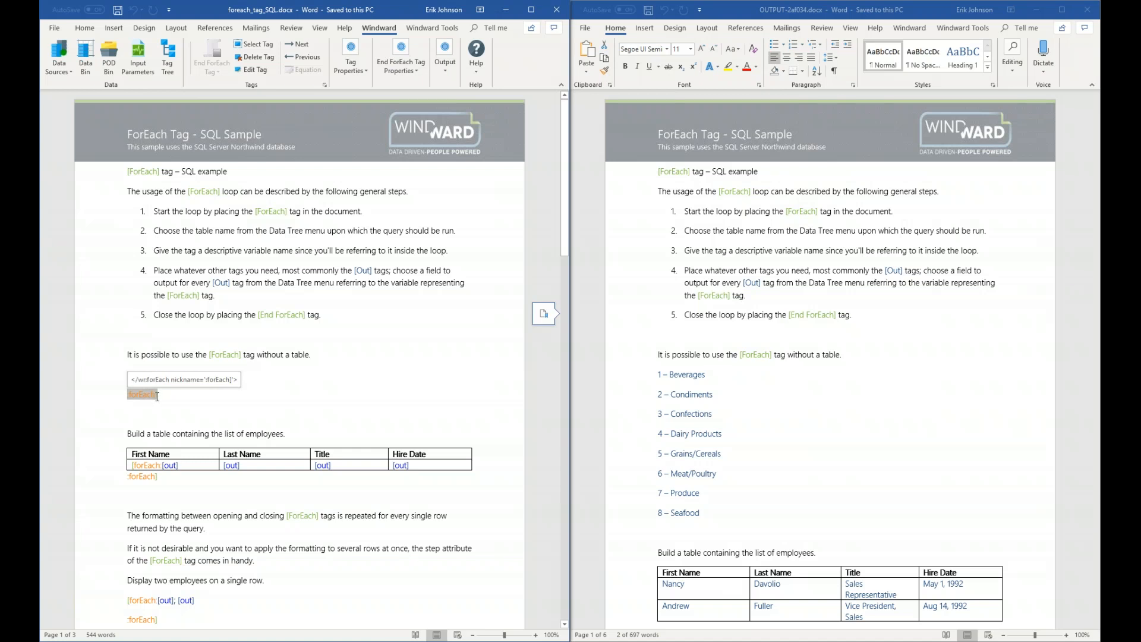
left_click(84, 31)
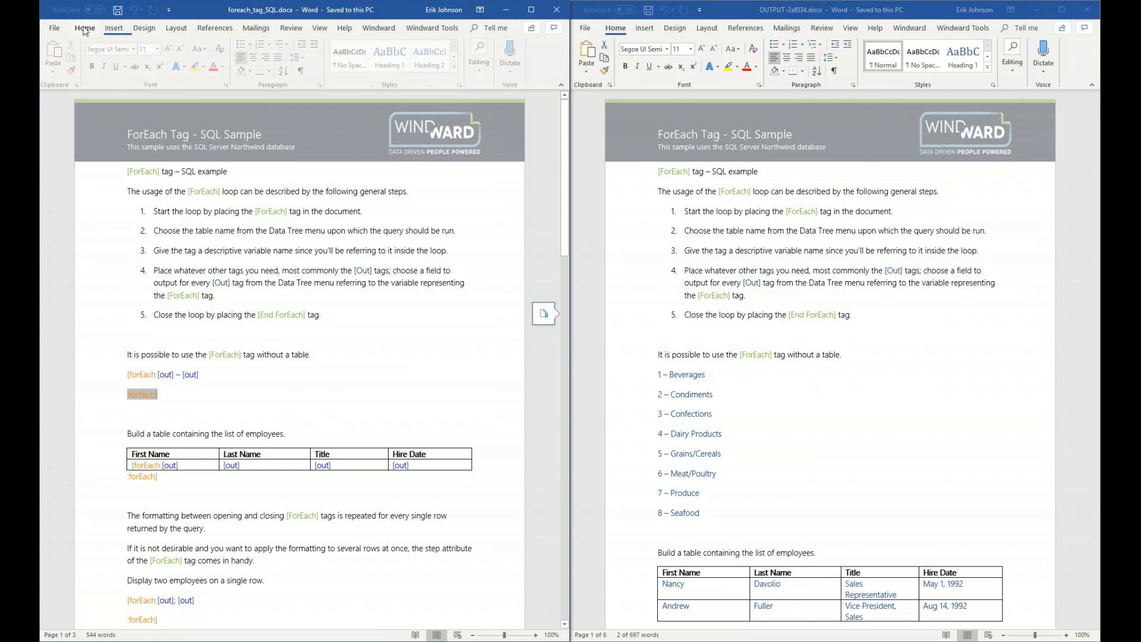
left_click(305, 71)
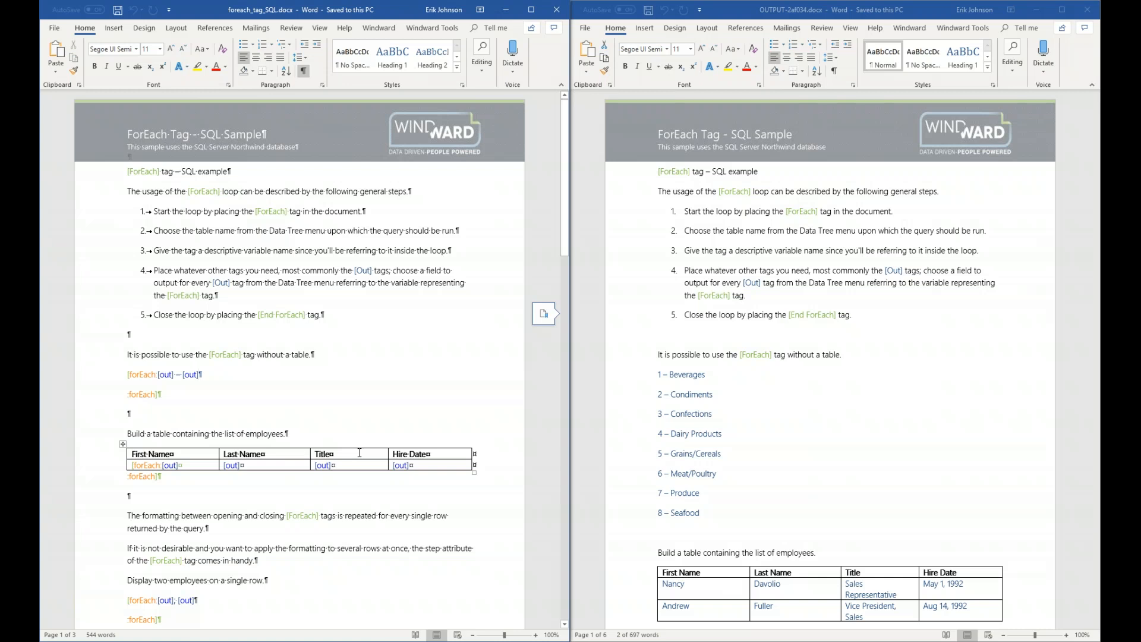
key("Delete")
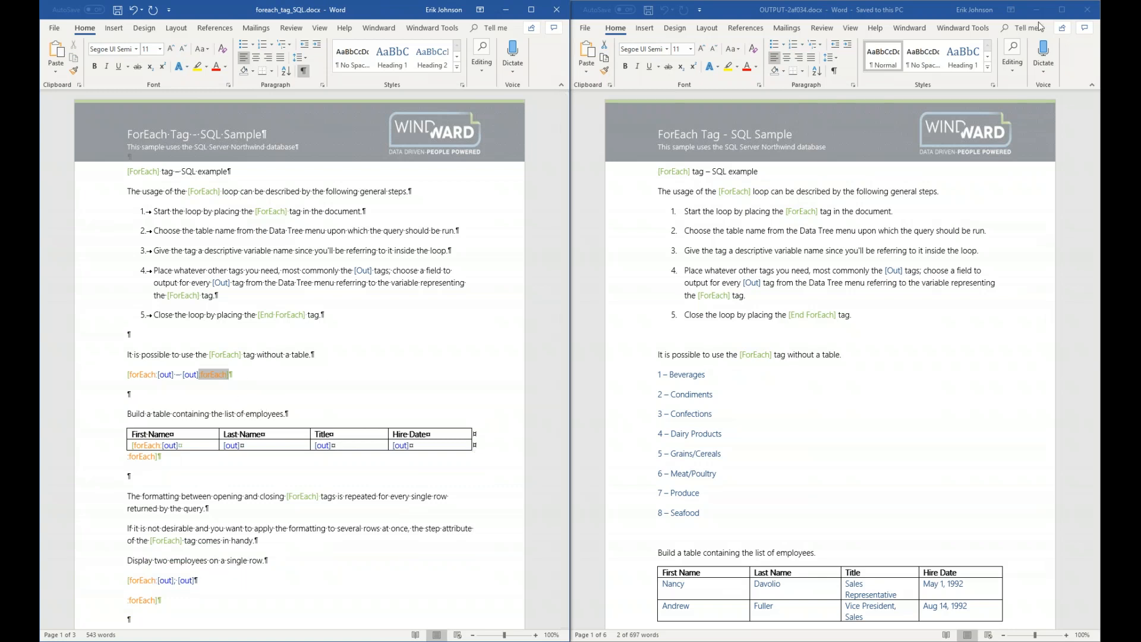
Step: Close the earlier output, generate a new report while saving the template, and place the new output beside the template
left_click(1094, 12)
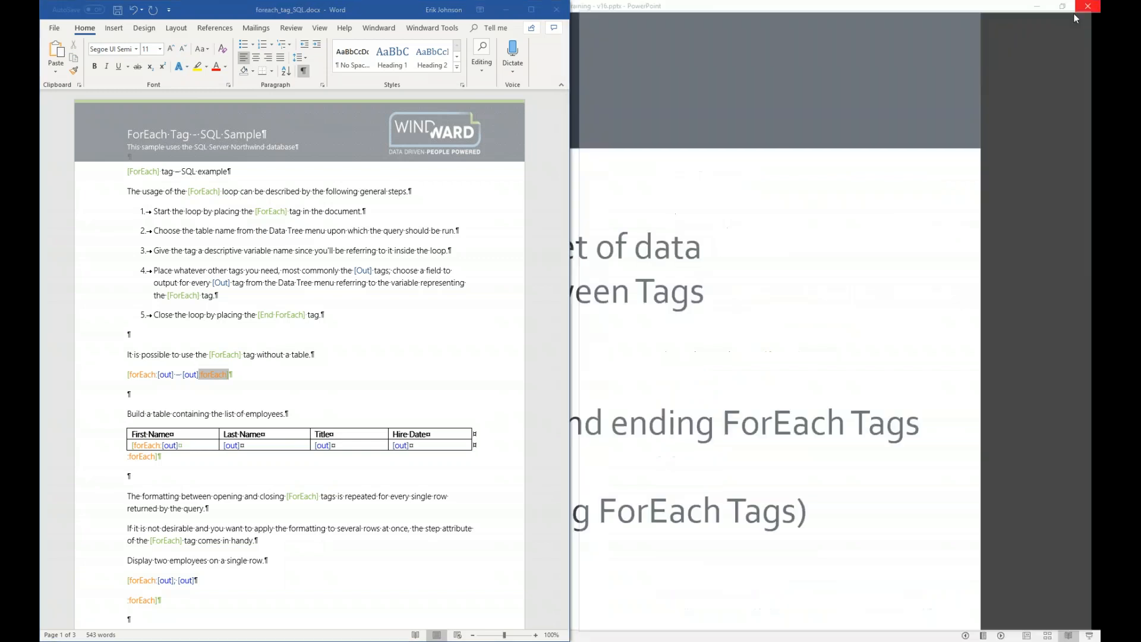
left_click(382, 33)
left_click(443, 53)
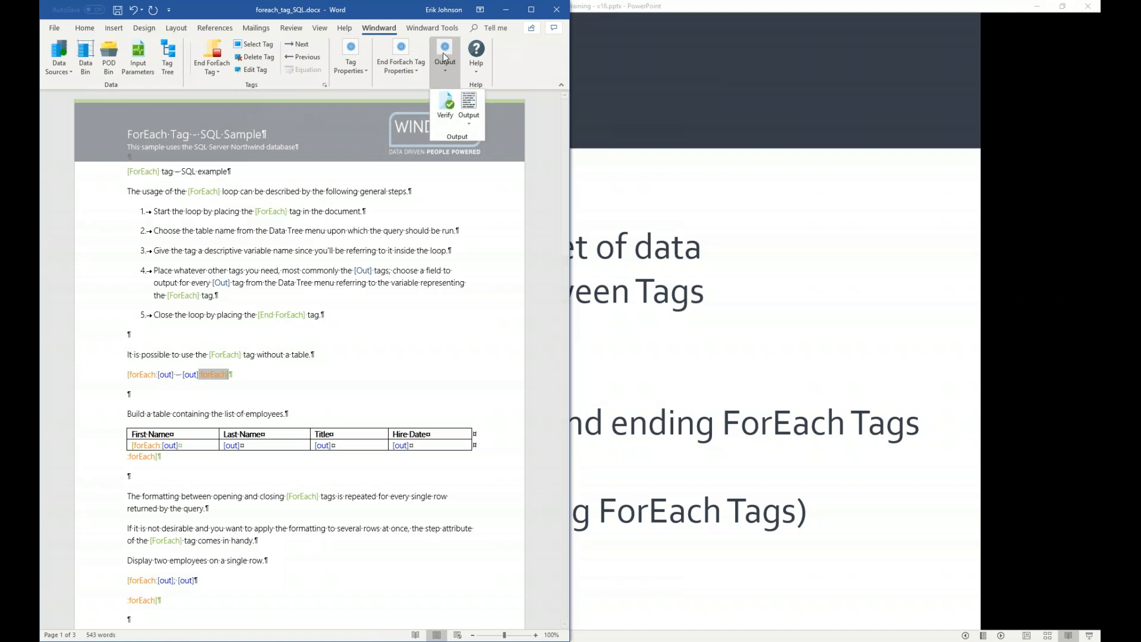
left_click(469, 99)
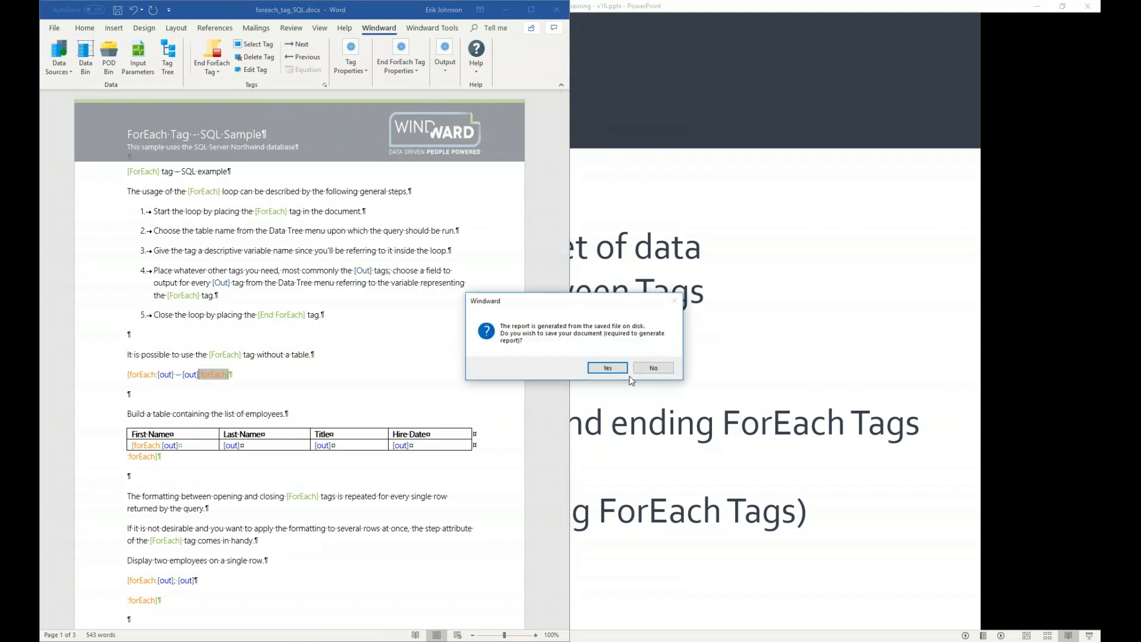
left_click(608, 368)
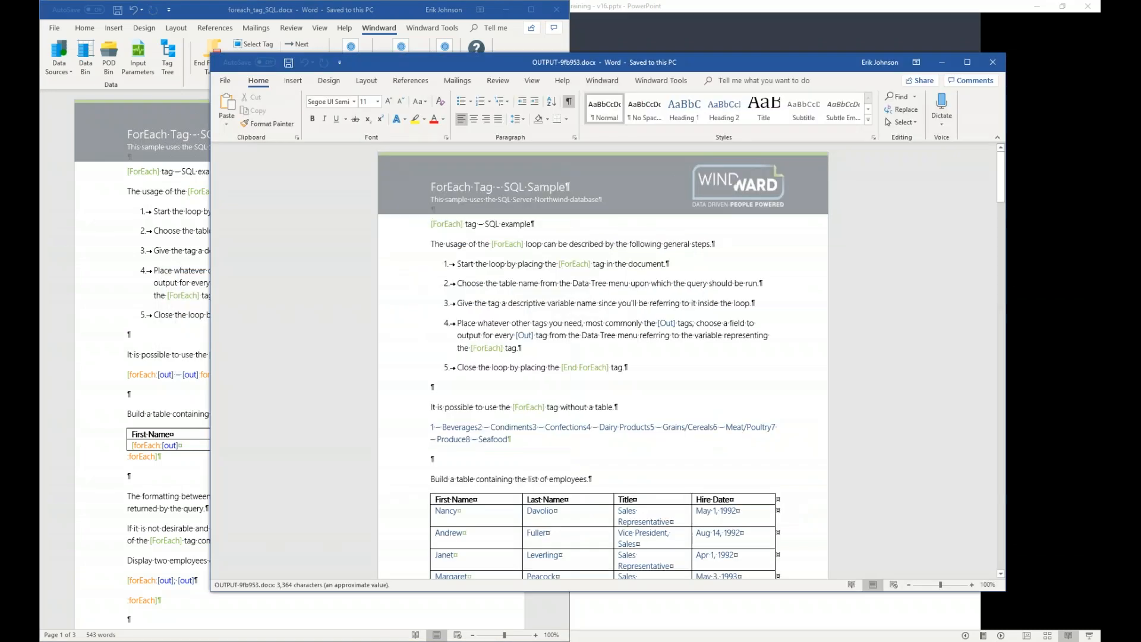
key("super+Right")
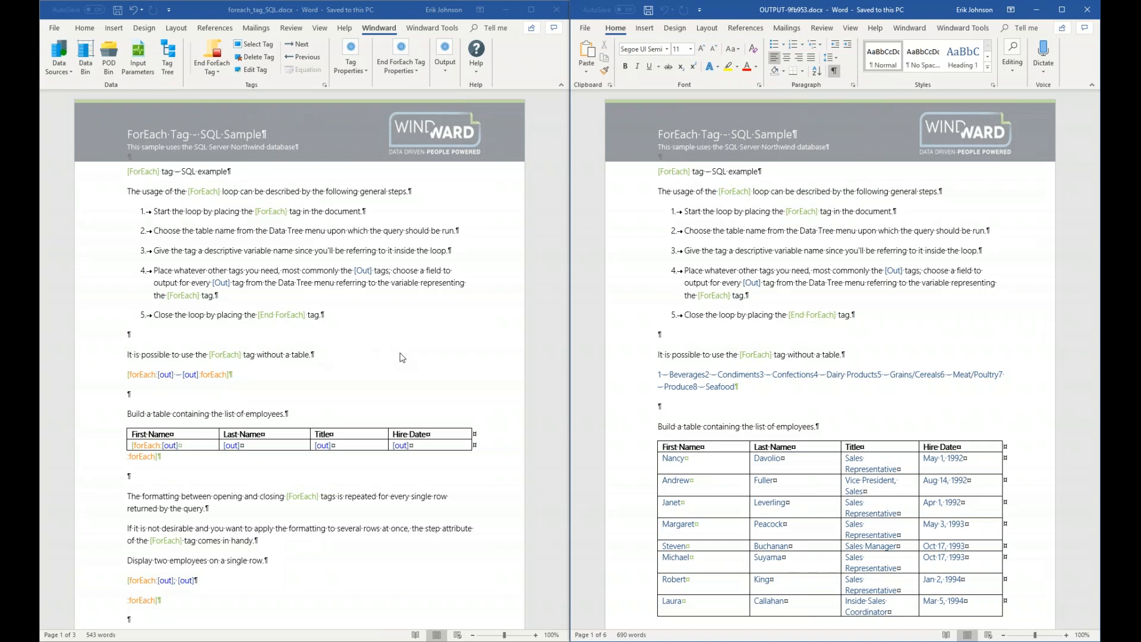
Step: Put the non-table loop's ending forEach tag back on its own line in the template
left_click(214, 374)
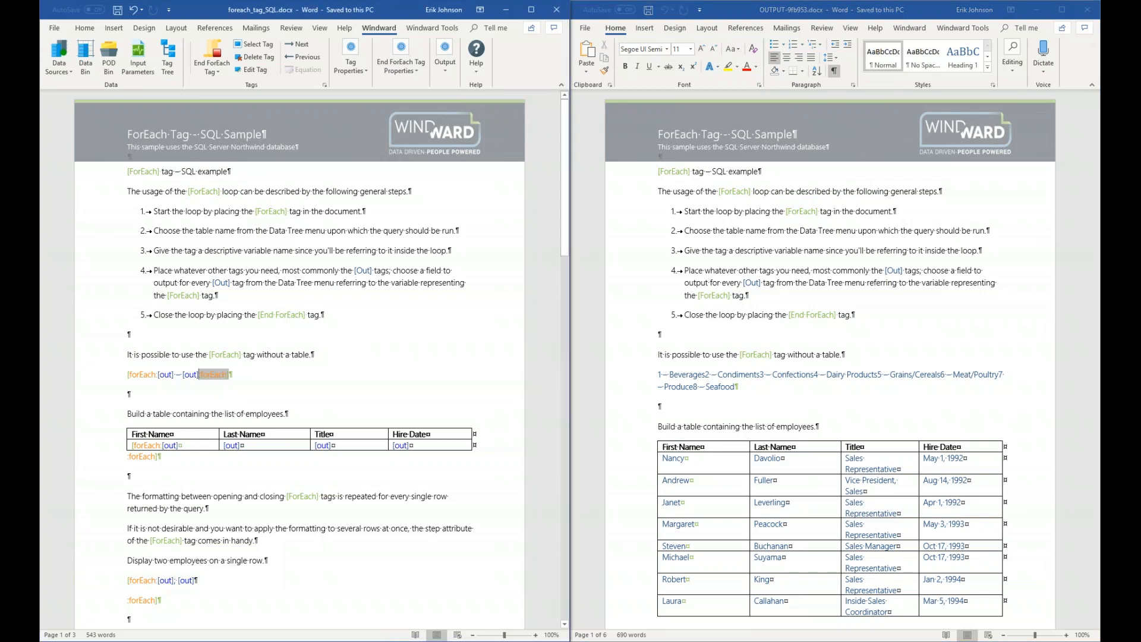
key("Return")
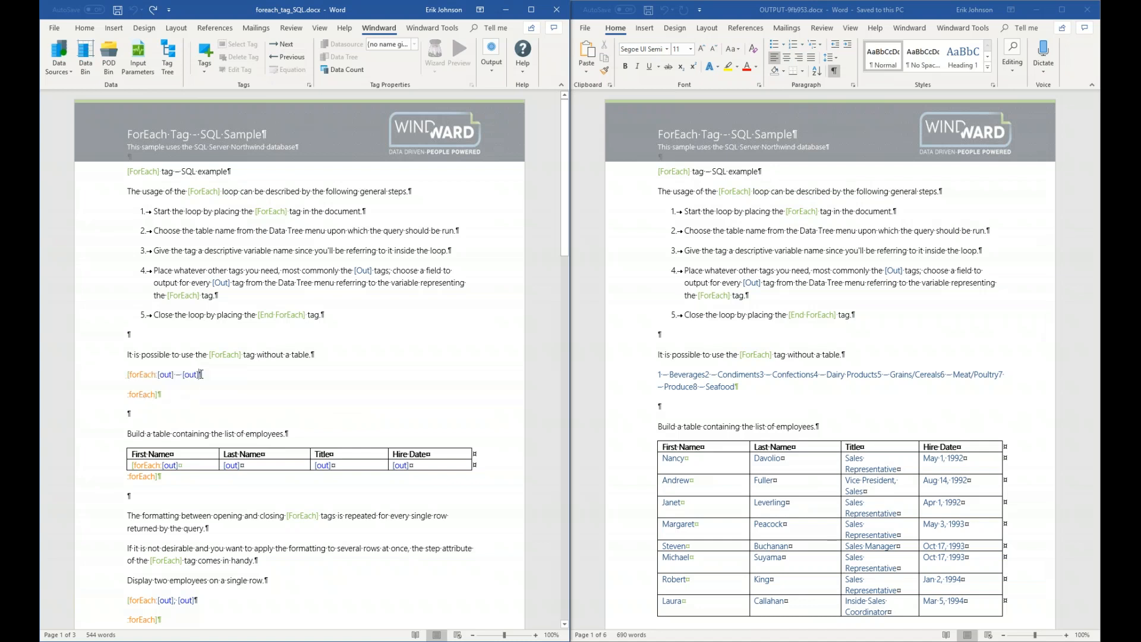
Step: Close the generated output document and maximize the template window
left_click(1087, 11)
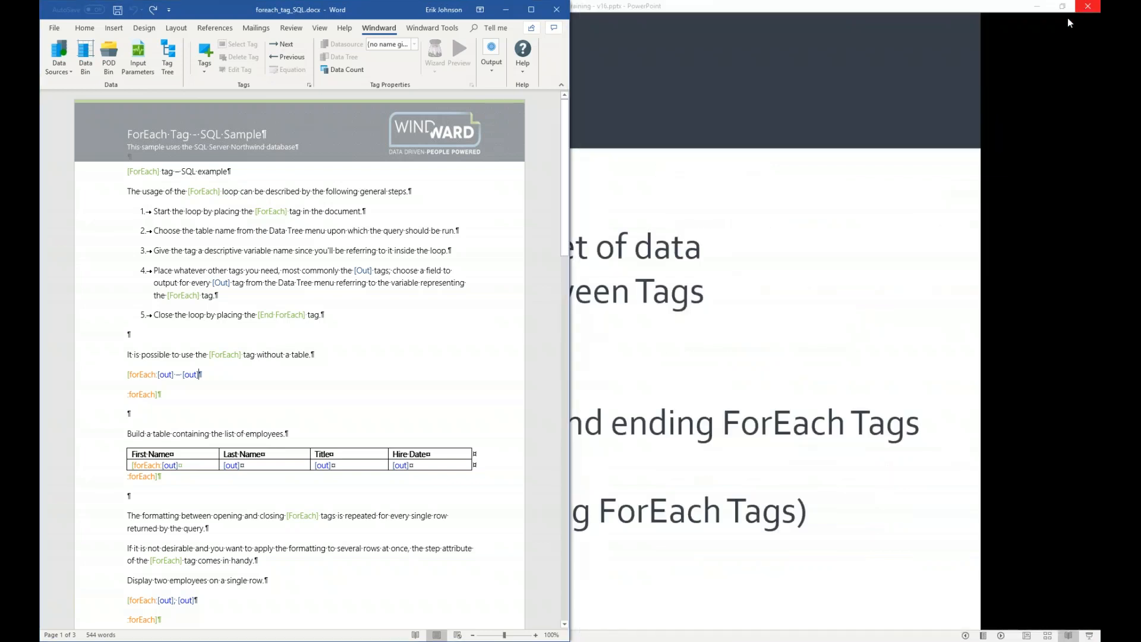
left_click(531, 10)
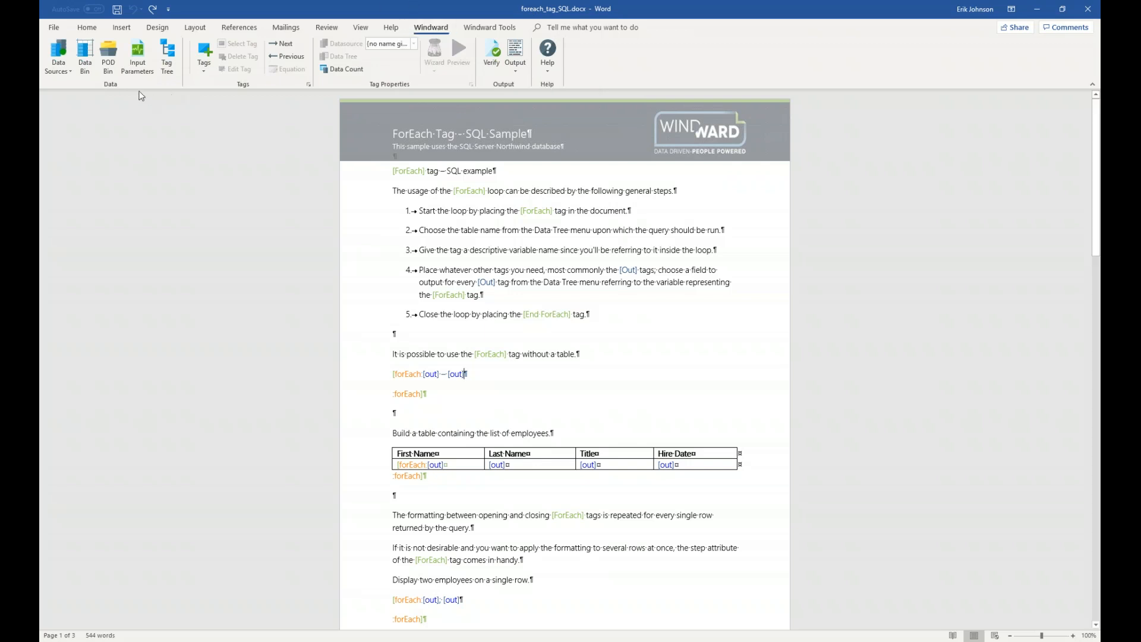
Step: Show the Tag Tree and expand Main Story, the Customers Loop and its nested forEach tag
left_click(169, 70)
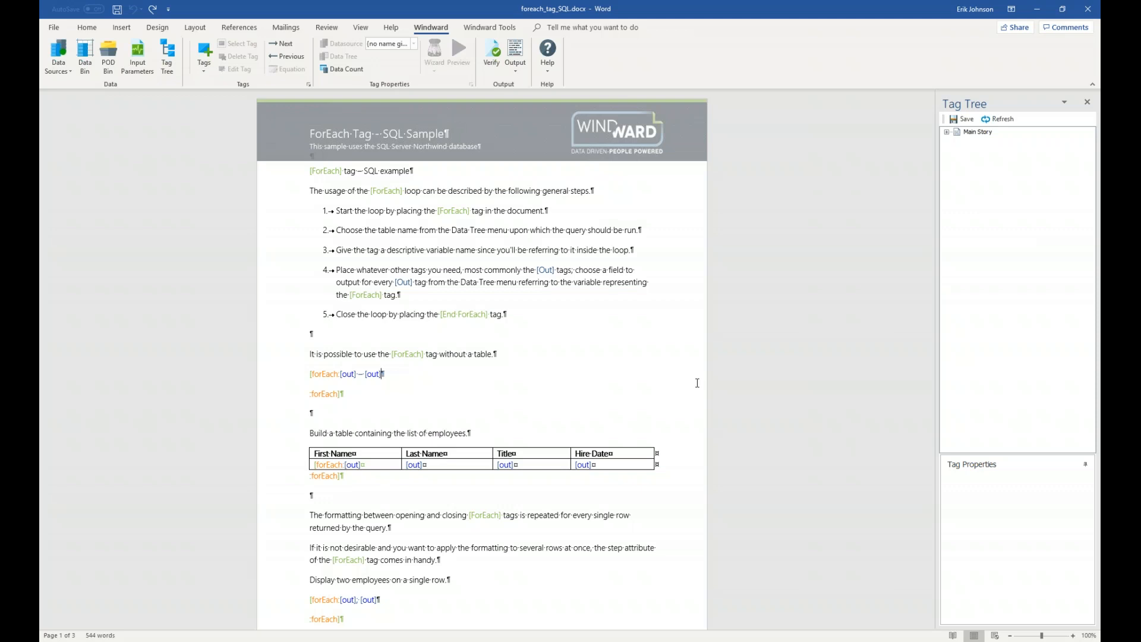
left_click(947, 133)
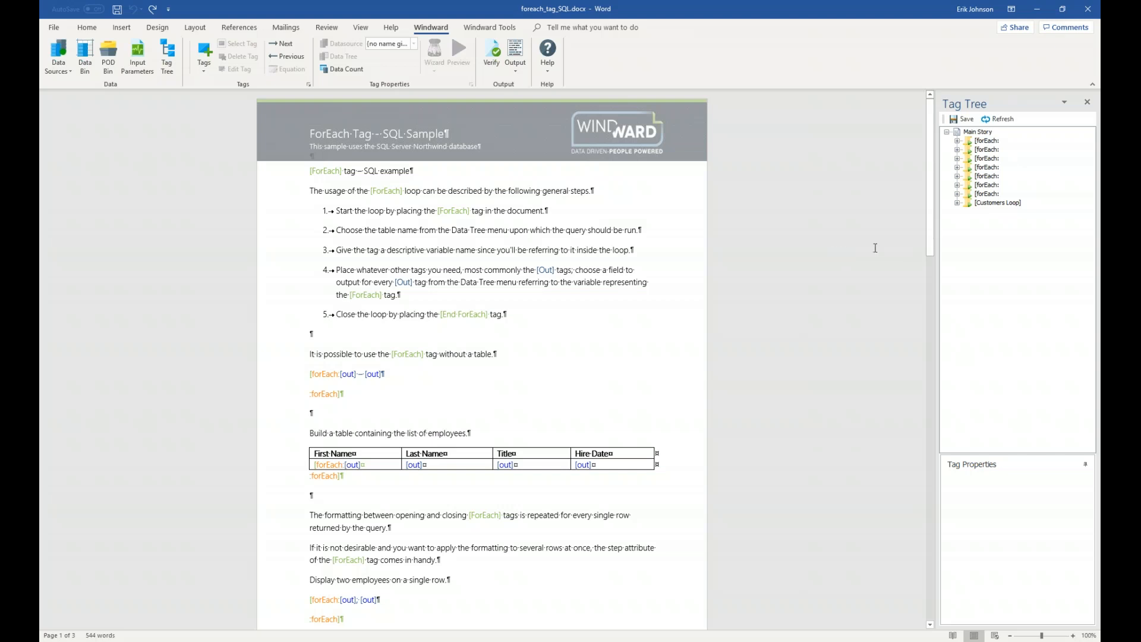
left_click(957, 203)
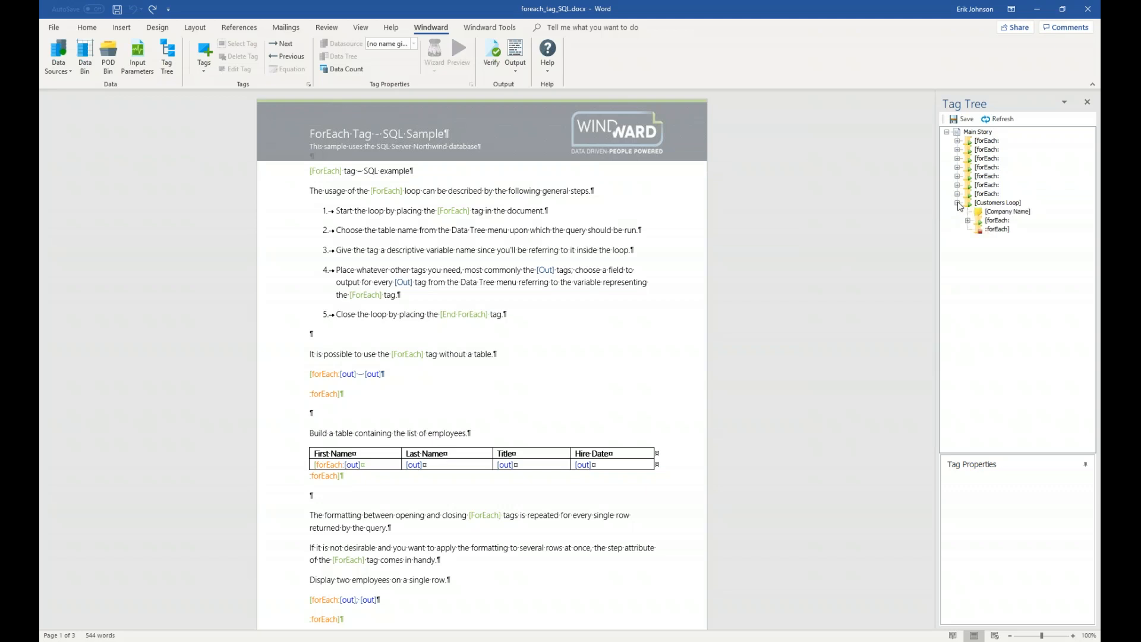
left_click(968, 220)
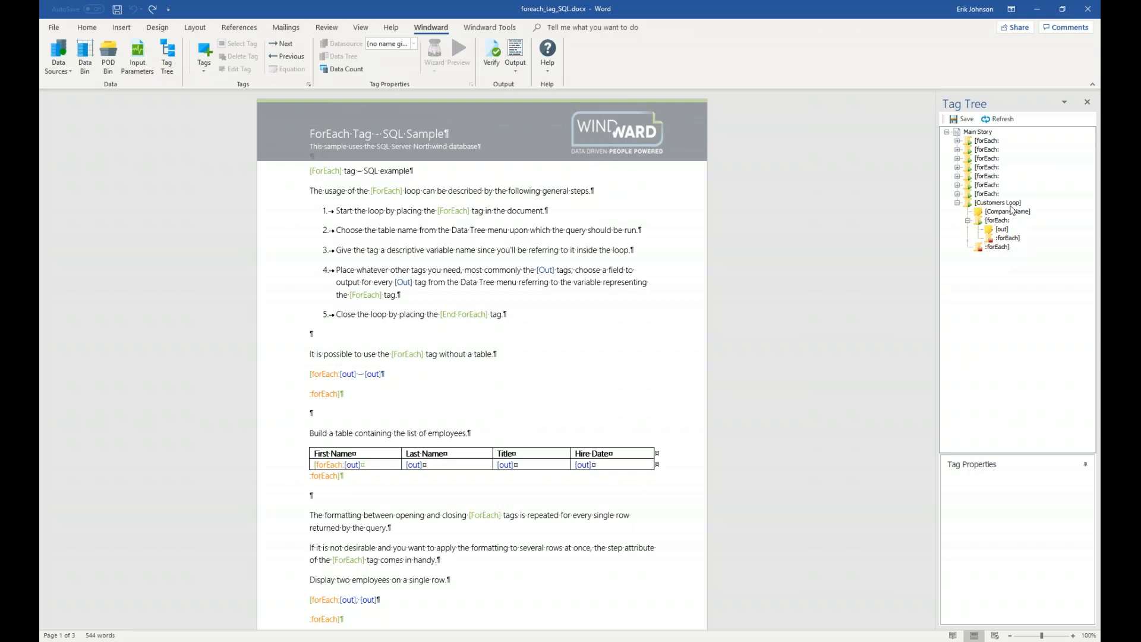
Step: Jump from the Tag Tree to the Customers Loop tag in the template and expand its branch again
mouse_move(1004, 207)
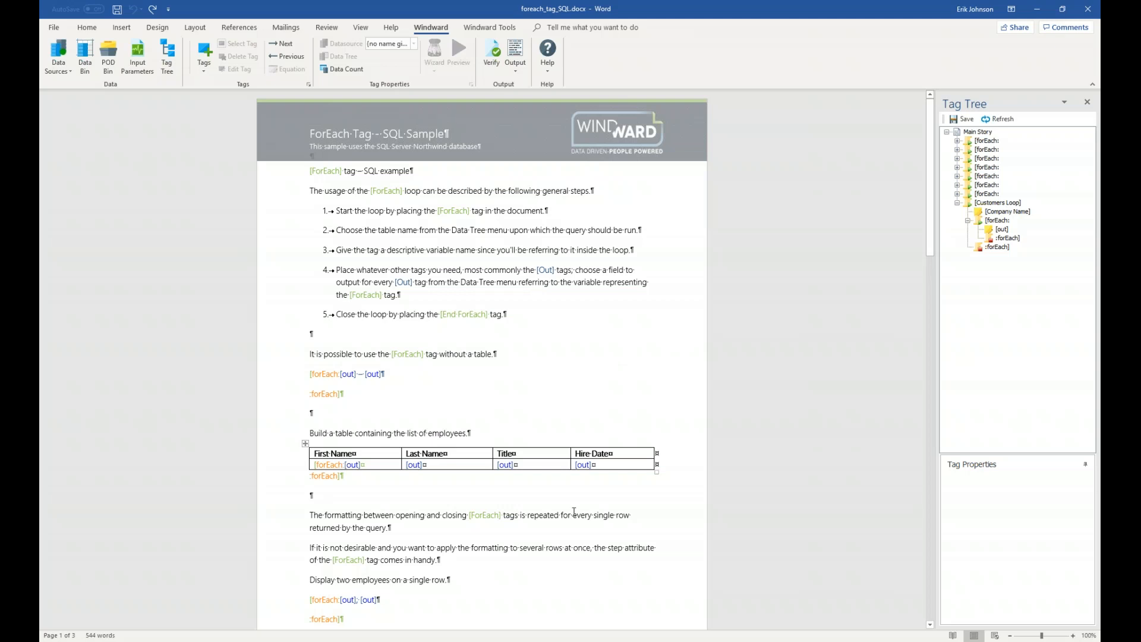
double_click(1000, 206)
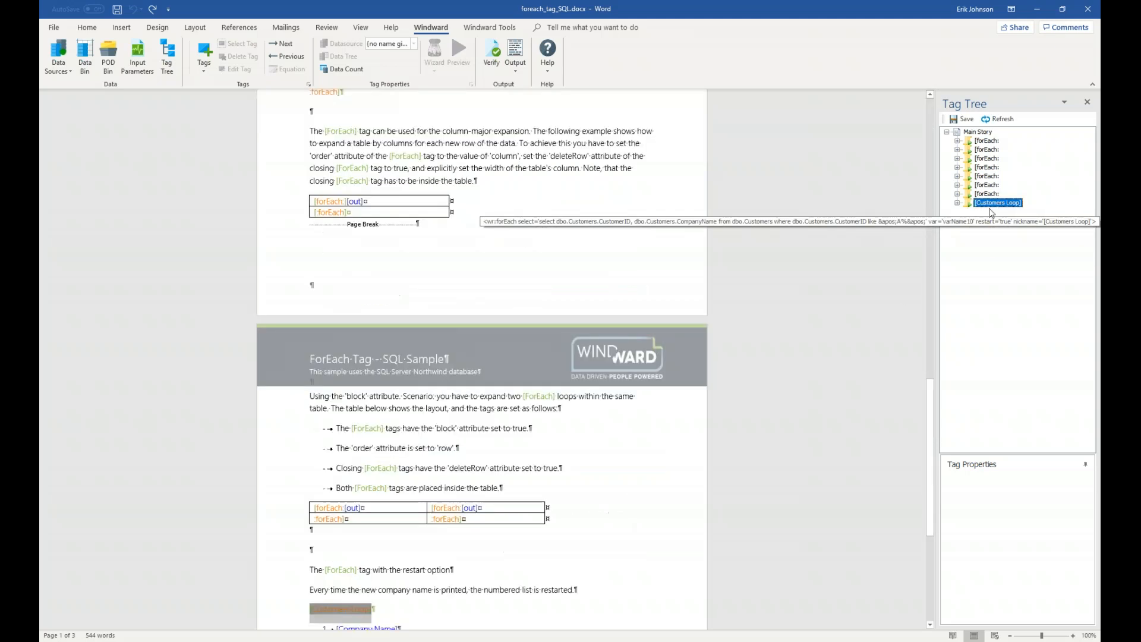
scroll(508, 341, "down", 5)
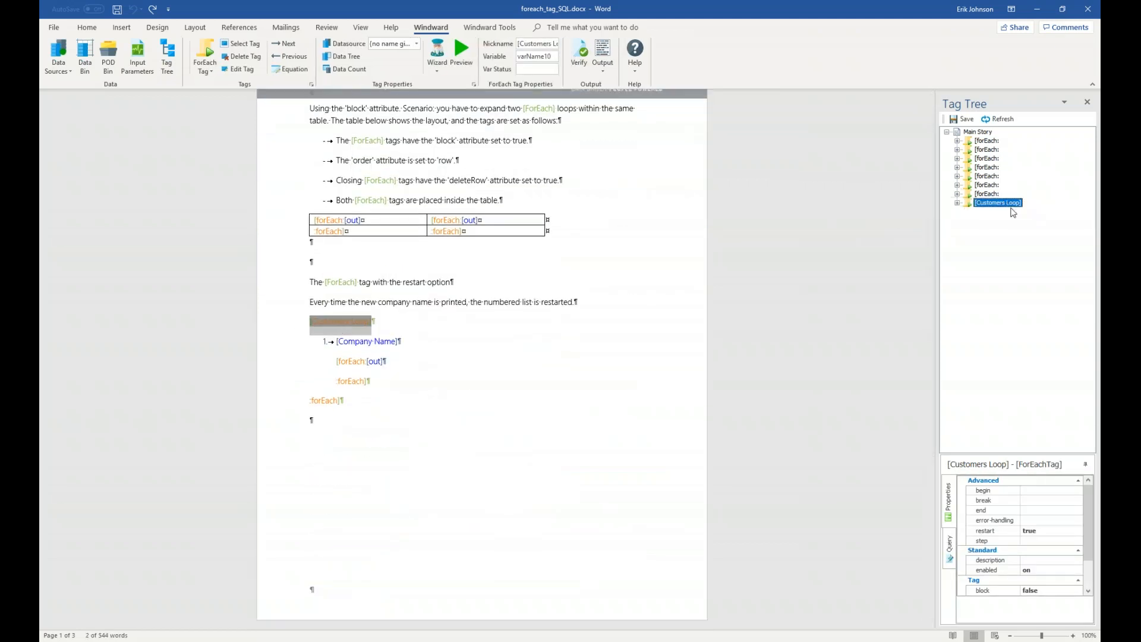
left_click(958, 203)
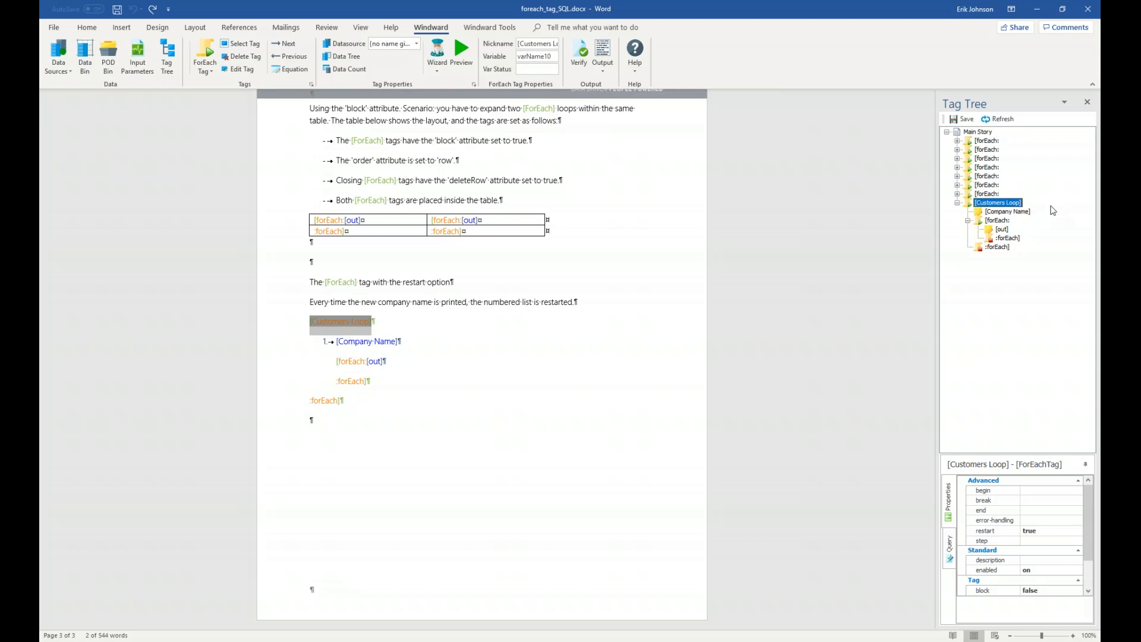
Step: Go through the Customers Loop's child tags in the tree, from Company Name and the nested forEach to the ending forEach tags
left_click(1004, 222)
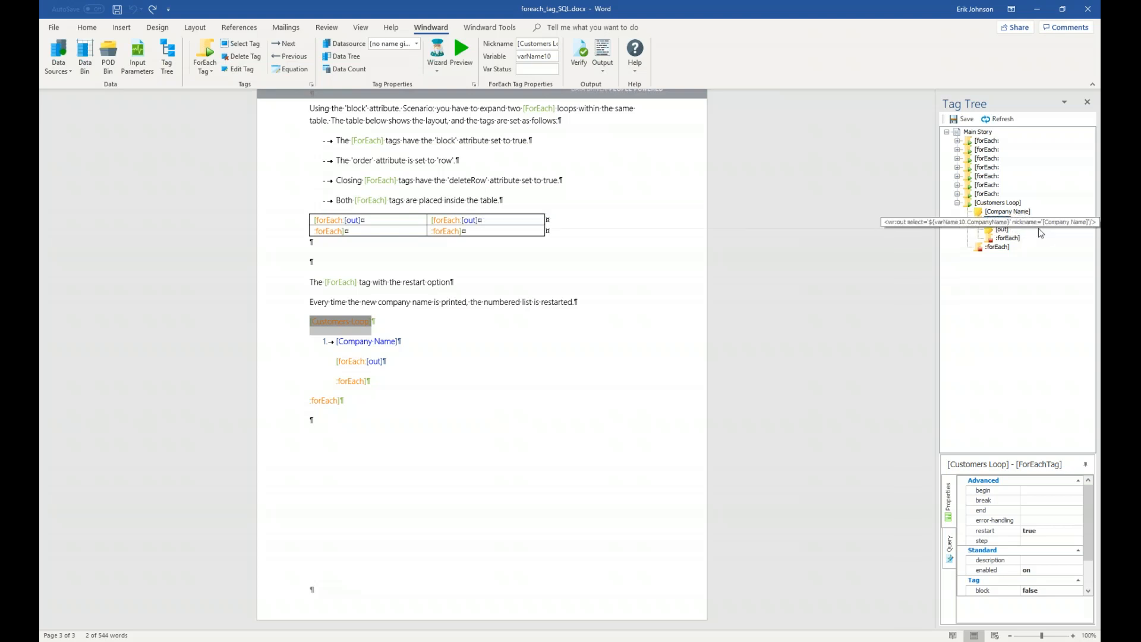
left_click(1019, 213)
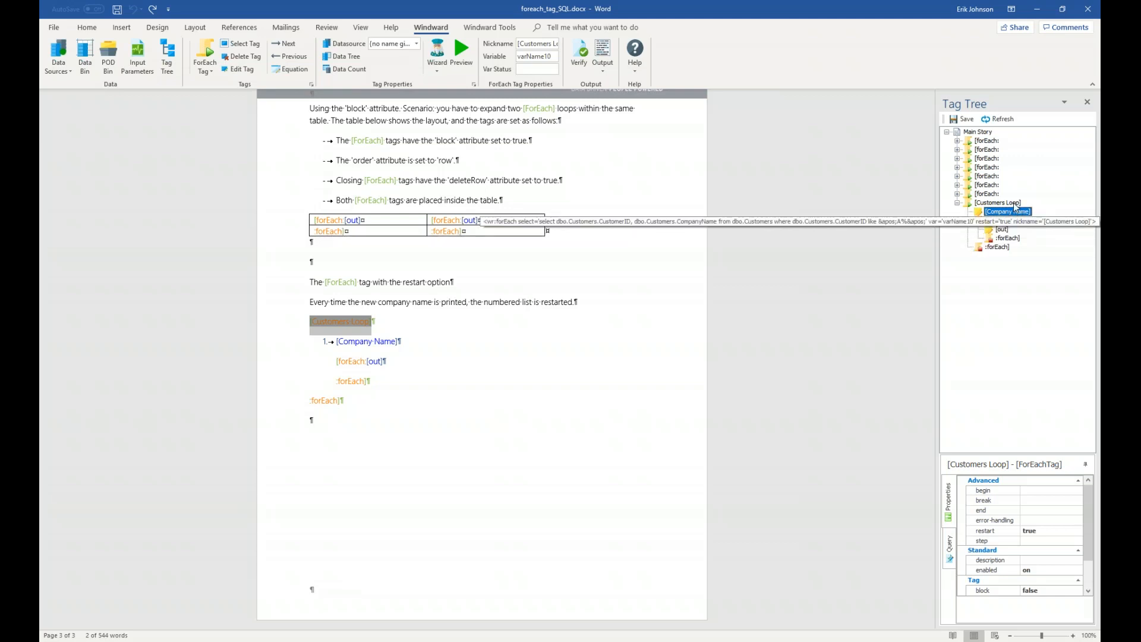
left_click(1003, 230)
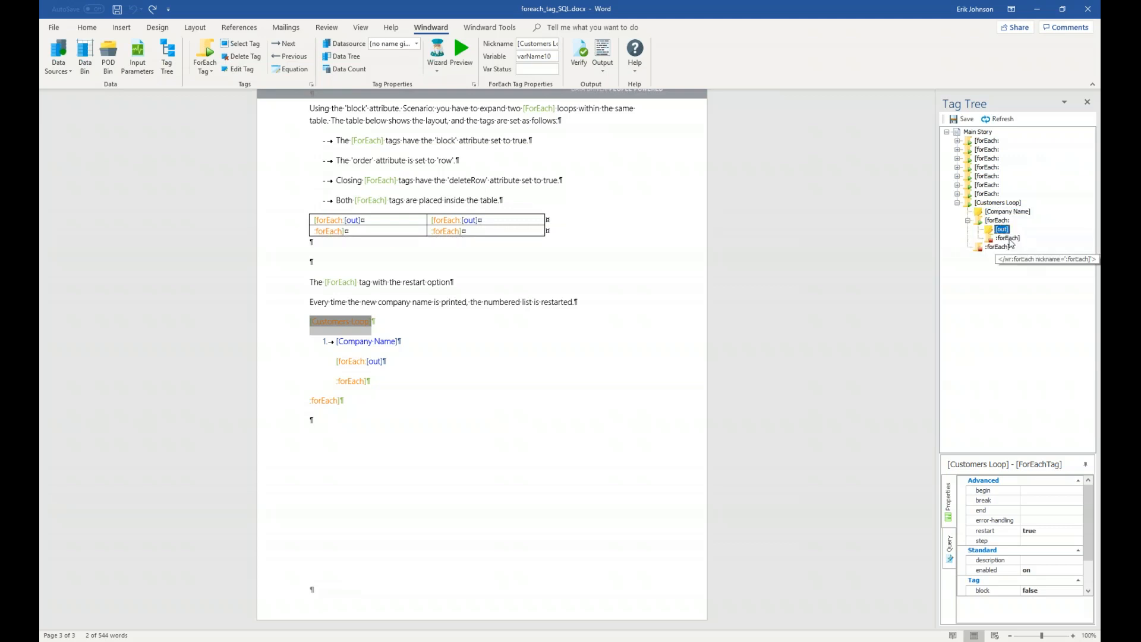
left_click(1009, 239)
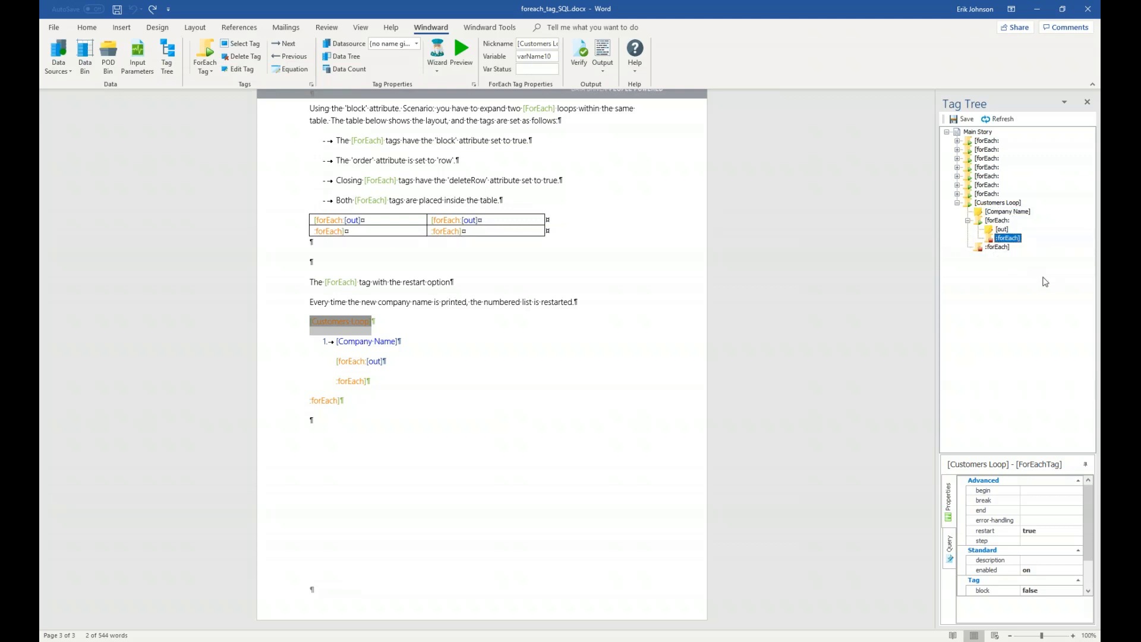
left_click(998, 248)
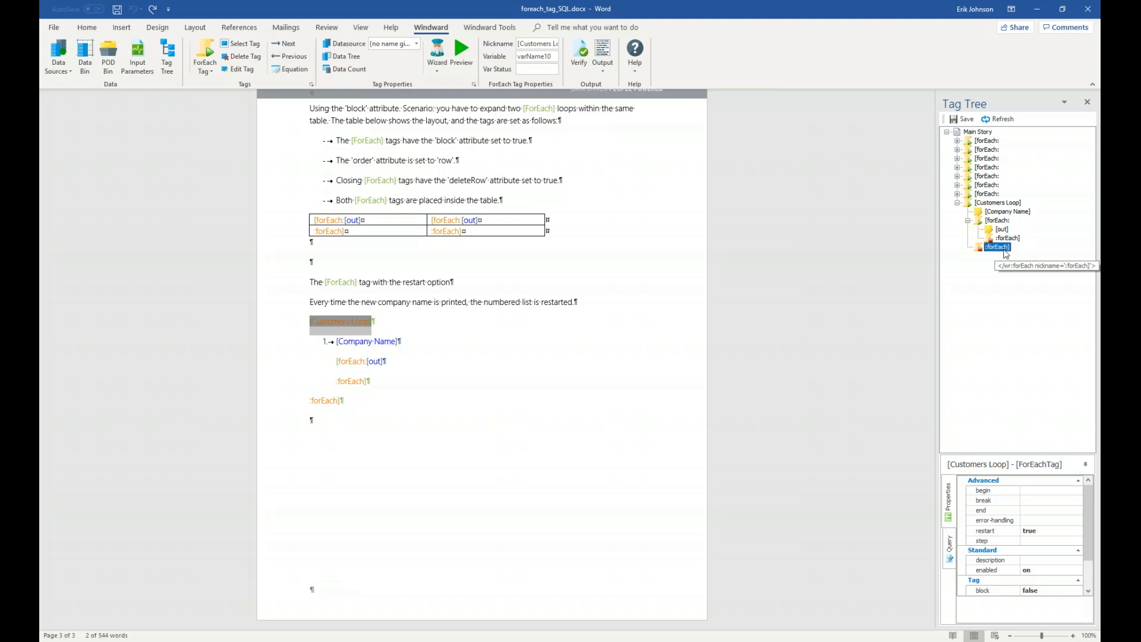
Step: View the SQL query behind the Customers Loop tag and return to its properties
left_click(989, 204)
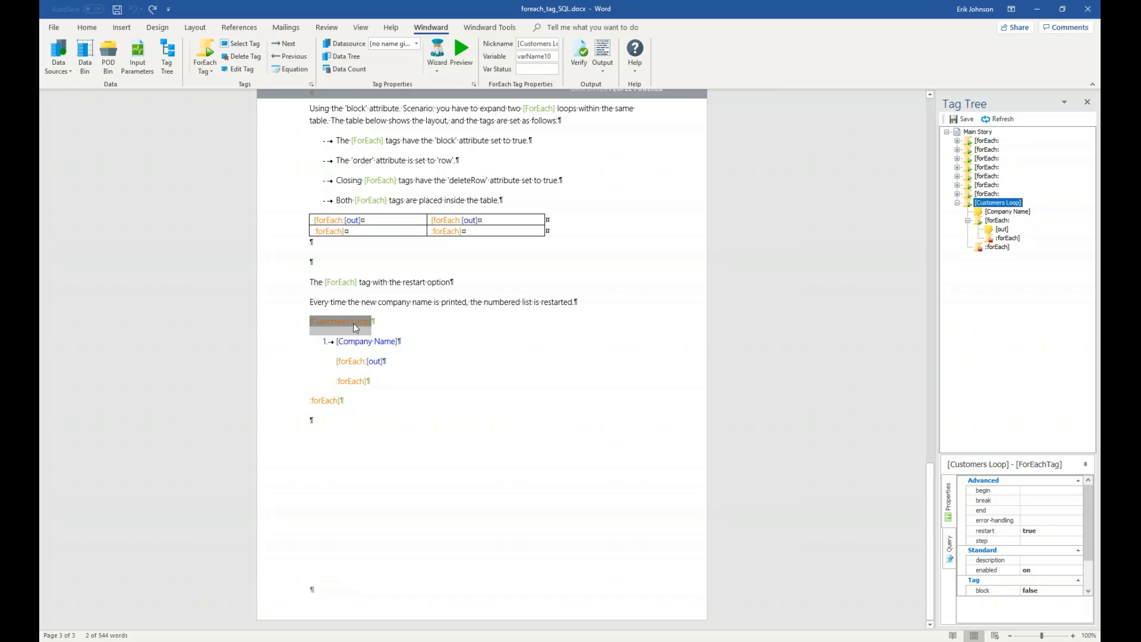
mouse_move(355, 331)
left_click(949, 554)
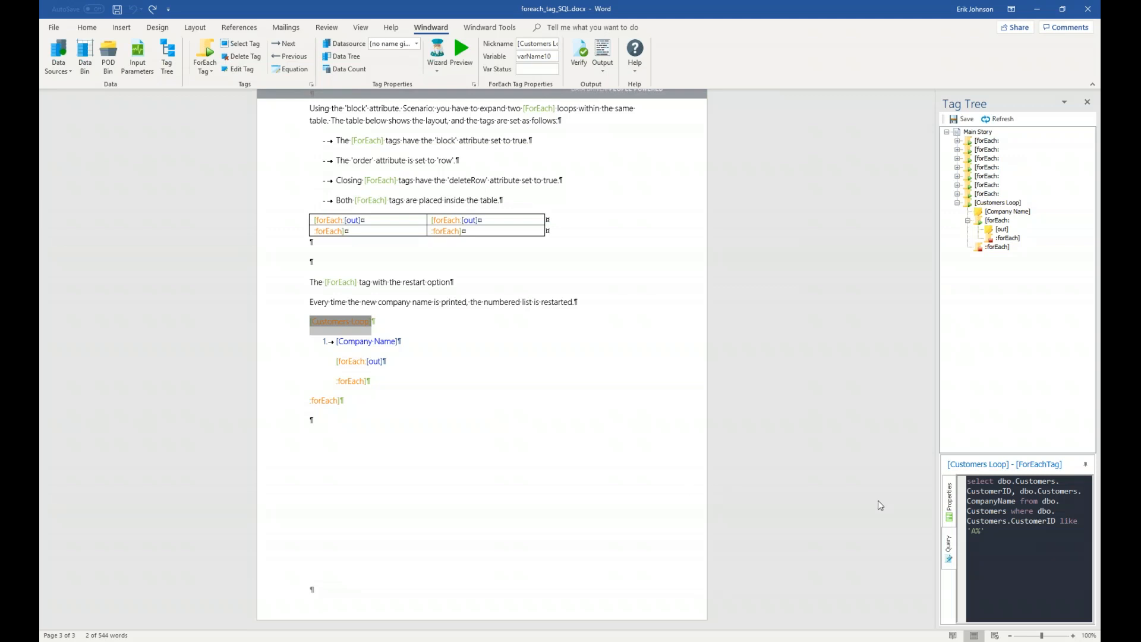
left_click(950, 502)
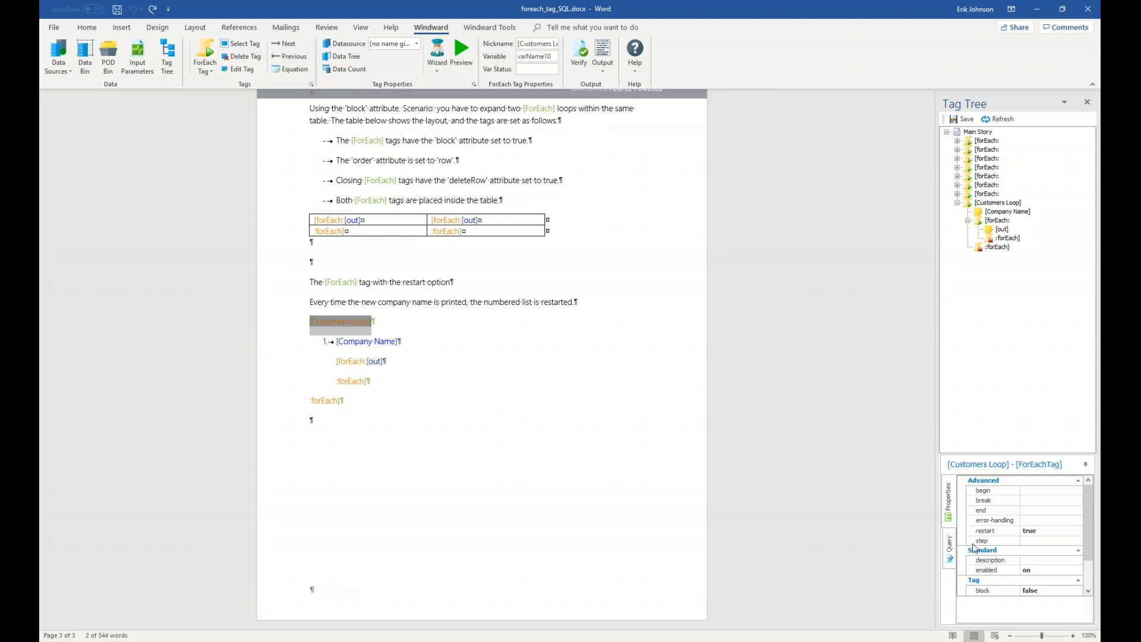
Step: Compare the Customers Loop and Company Name tags in the template, preview the Customers Loop's select results and close the preview
left_click(433, 402)
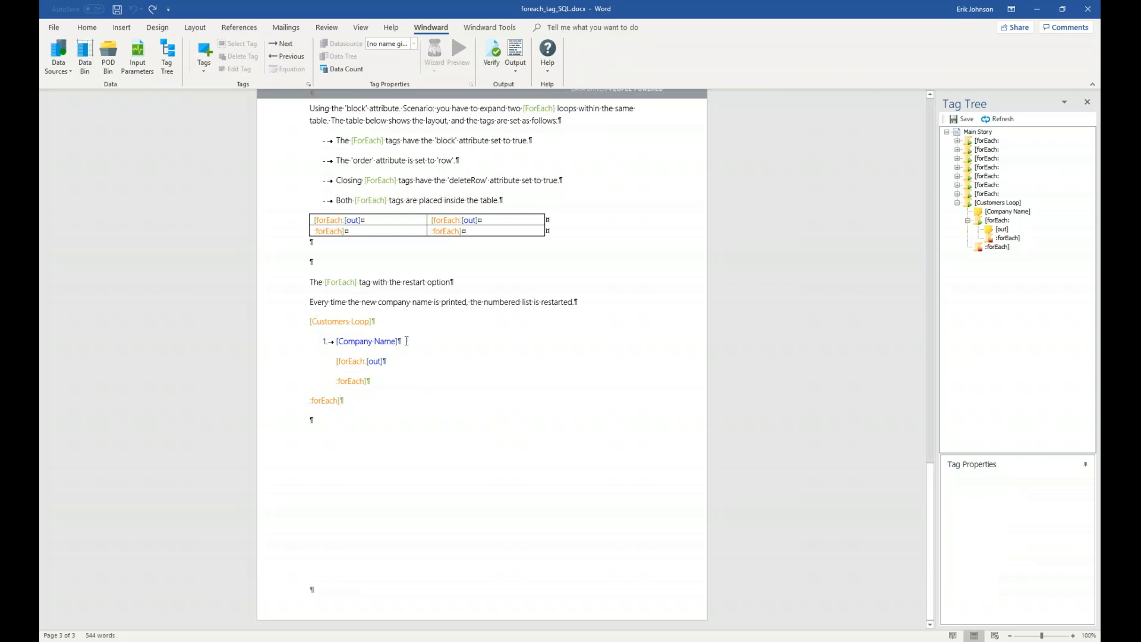
left_click(333, 322)
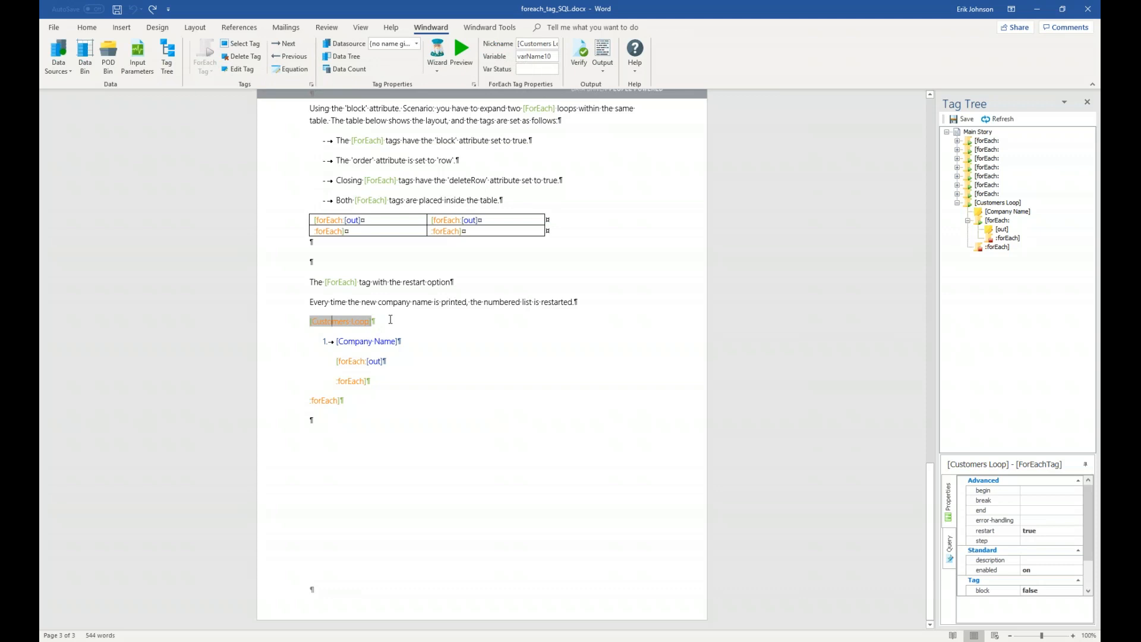
left_click(375, 342)
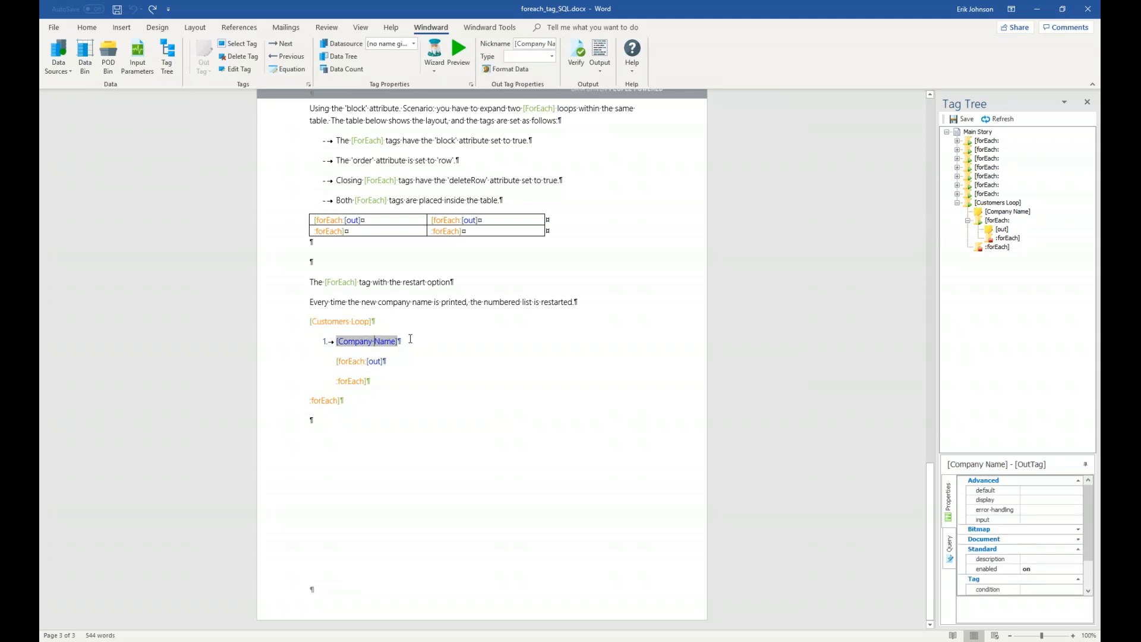
left_click(351, 321)
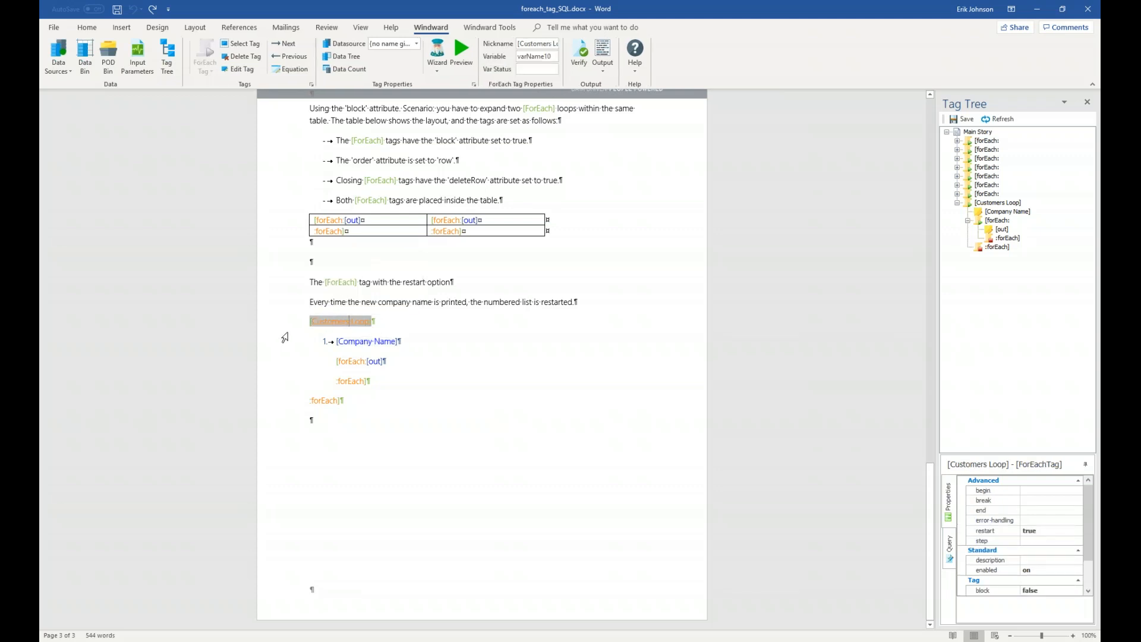
left_click(464, 56)
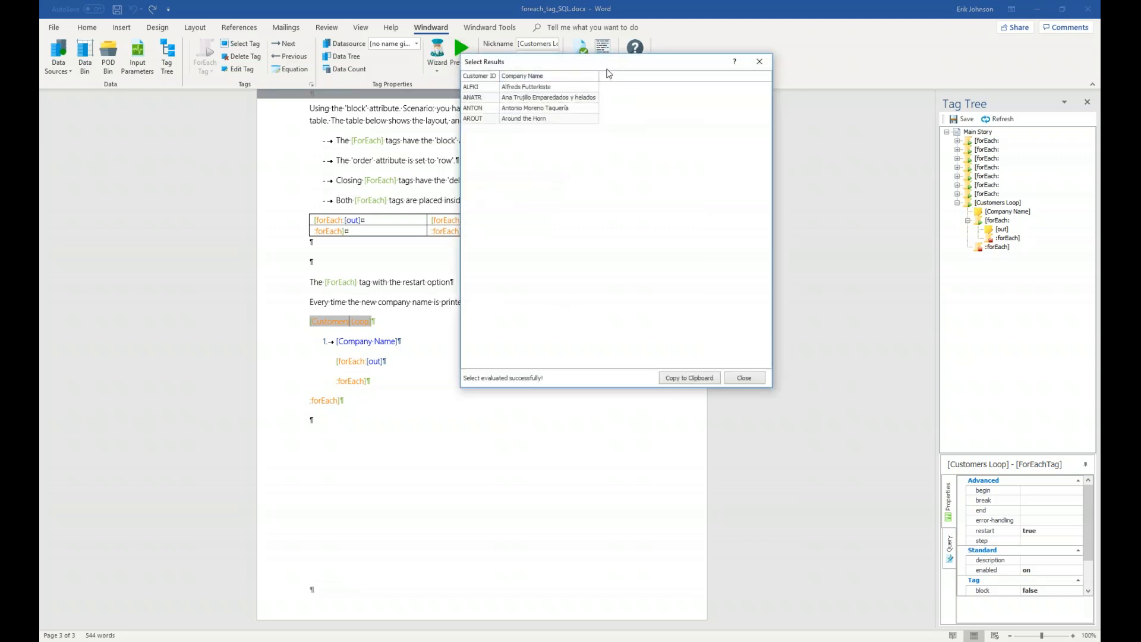
left_click_drag(609, 60, 573, 234)
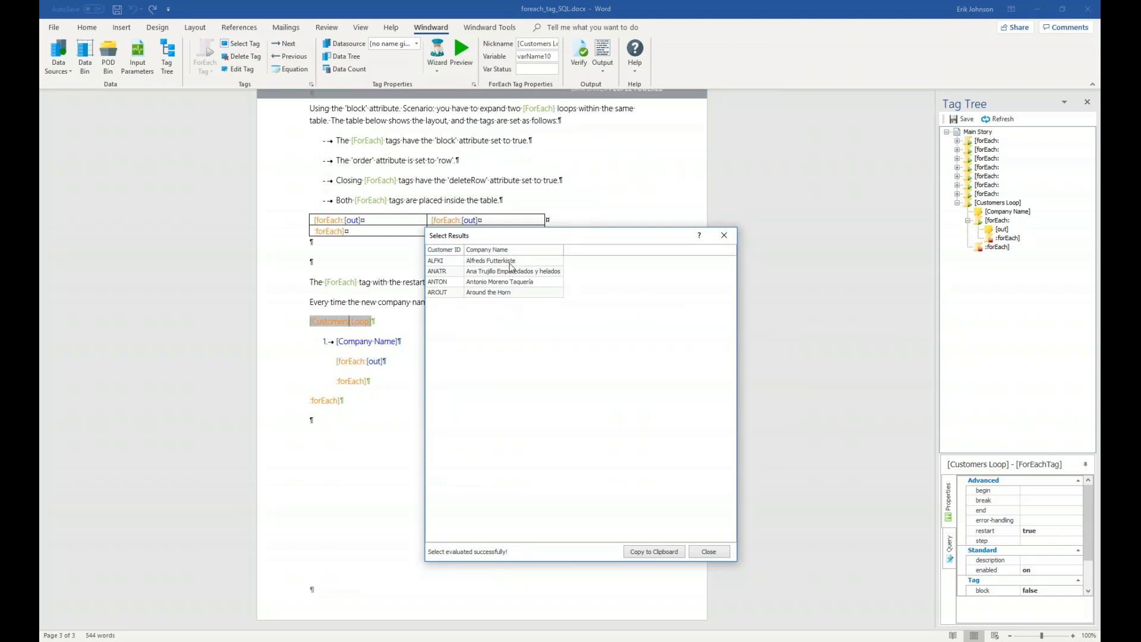
left_click(711, 552)
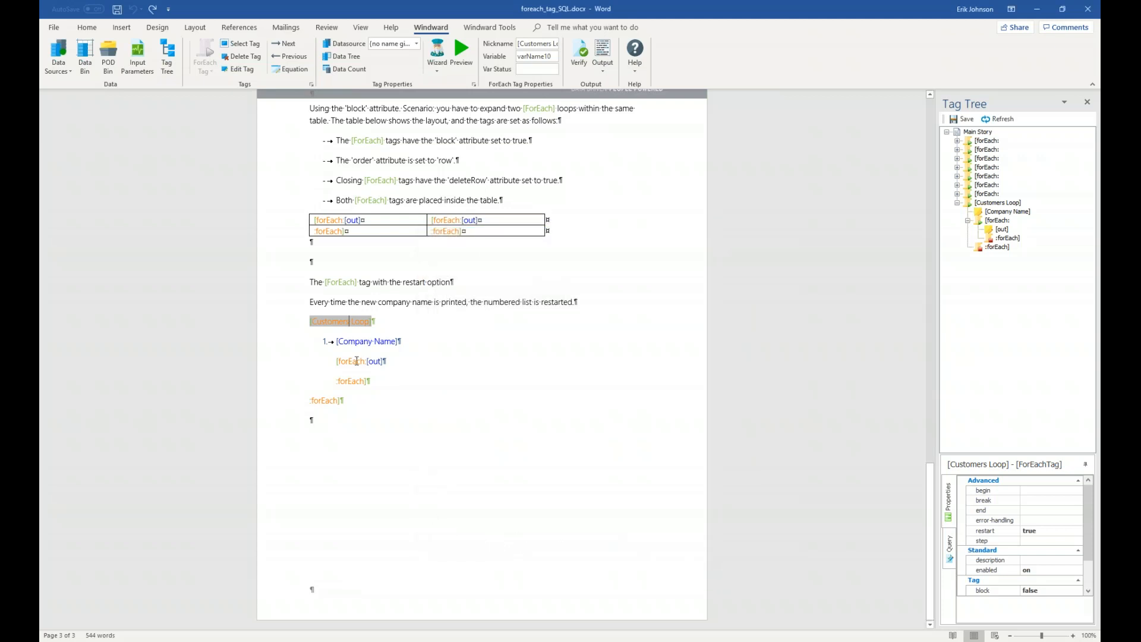
Step: Check the Customers Loop's ending forEach tag, preview the Company Name out tag's results and close the preview
left_click(328, 402)
mouse_move(375, 339)
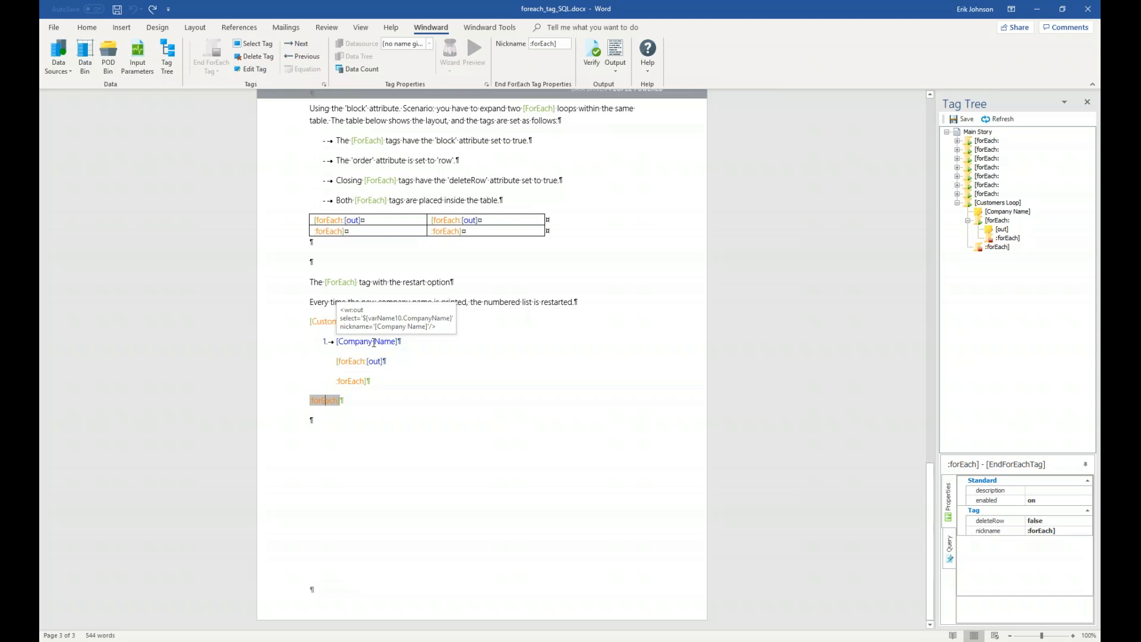
left_click(374, 341)
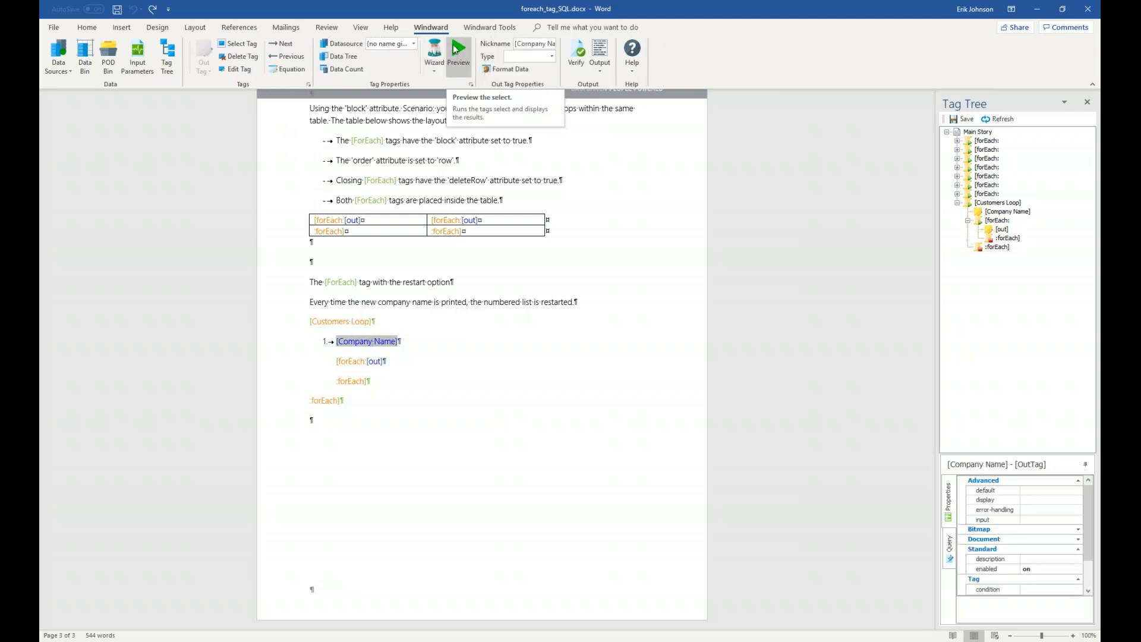
left_click(456, 49)
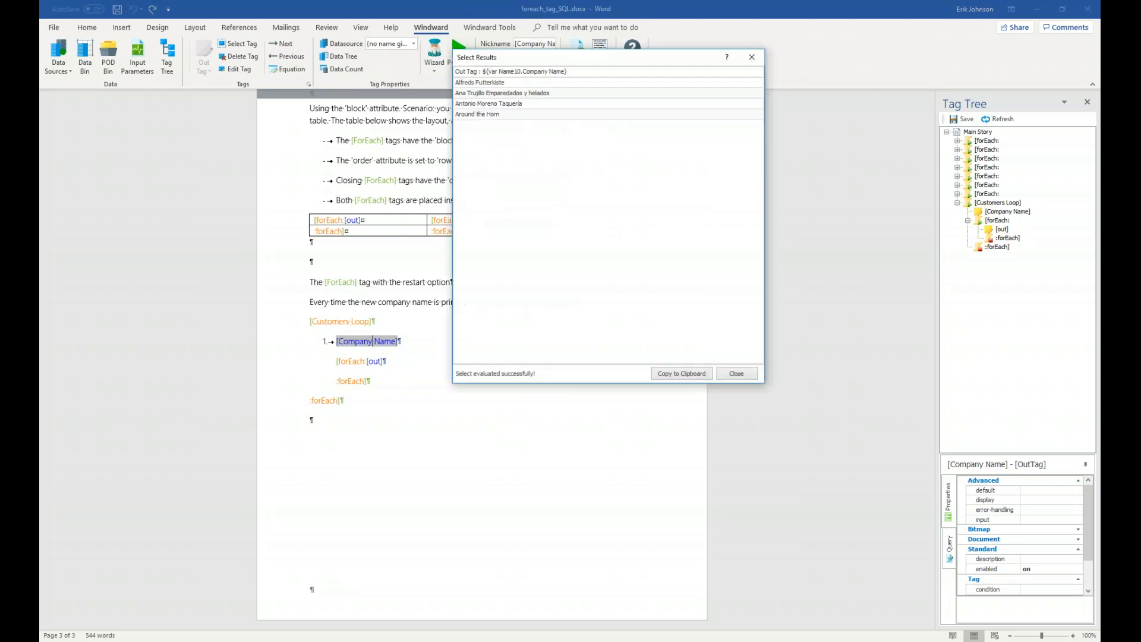
left_click_drag(577, 58, 576, 316)
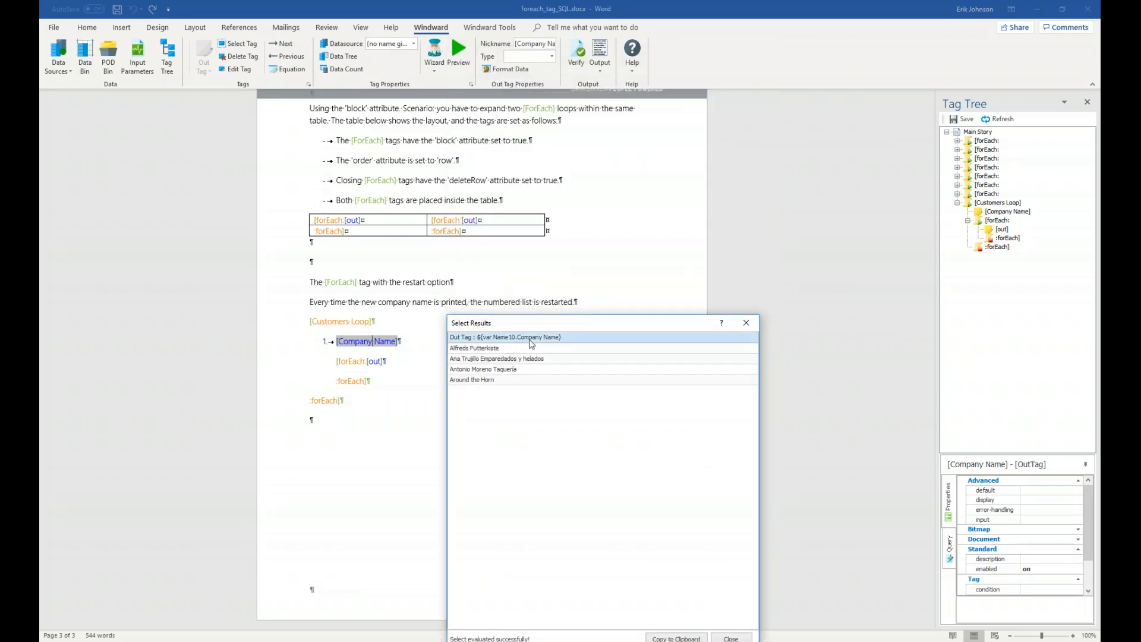
left_click(746, 322)
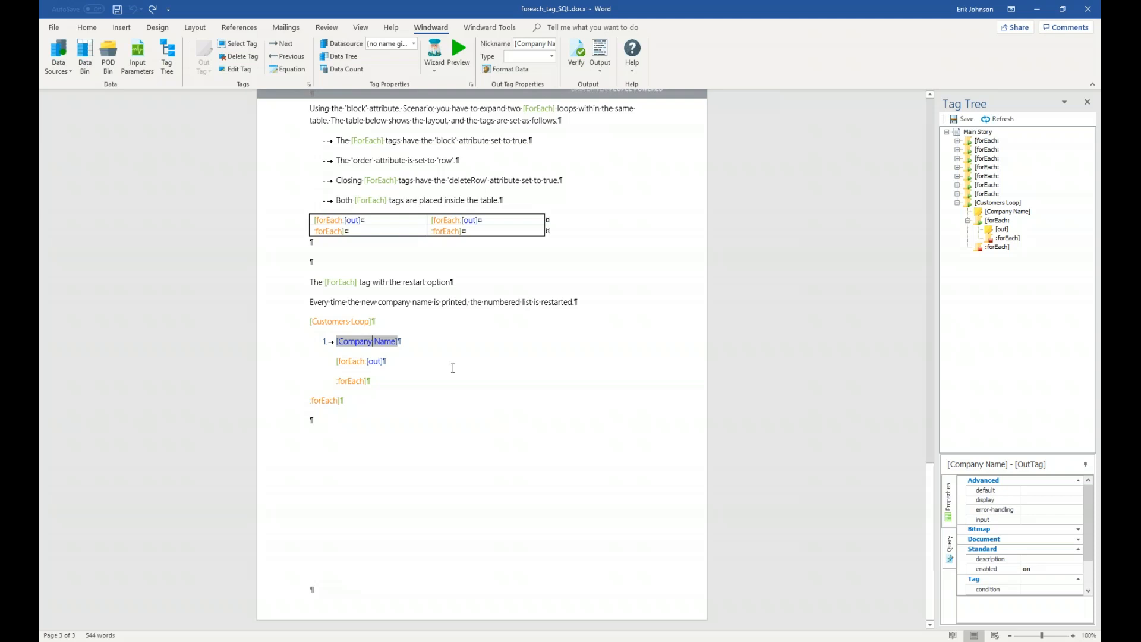
Step: Preview the select results of the forEach tag nested under Company Name, look across its columns and close the preview
left_click(352, 361)
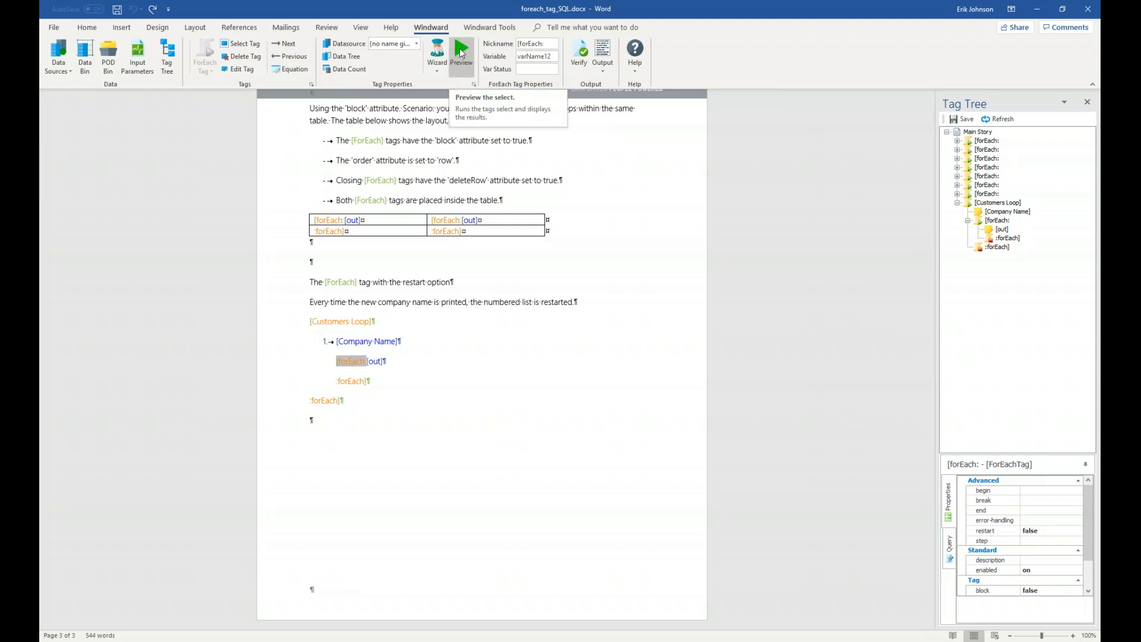
left_click(462, 53)
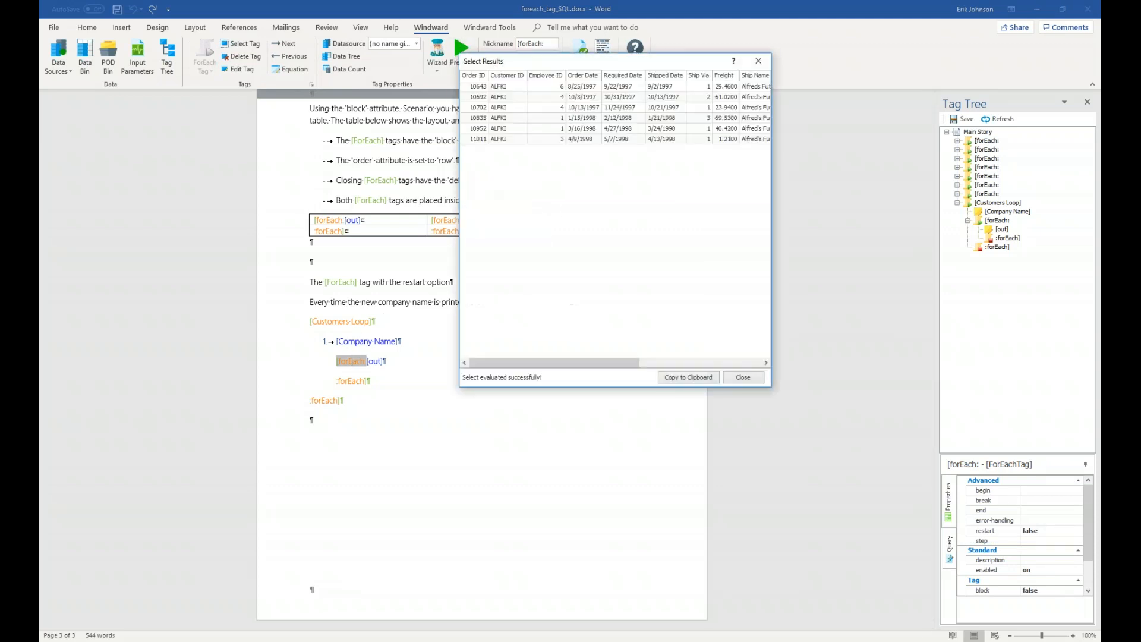
left_click_drag(518, 62, 508, 318)
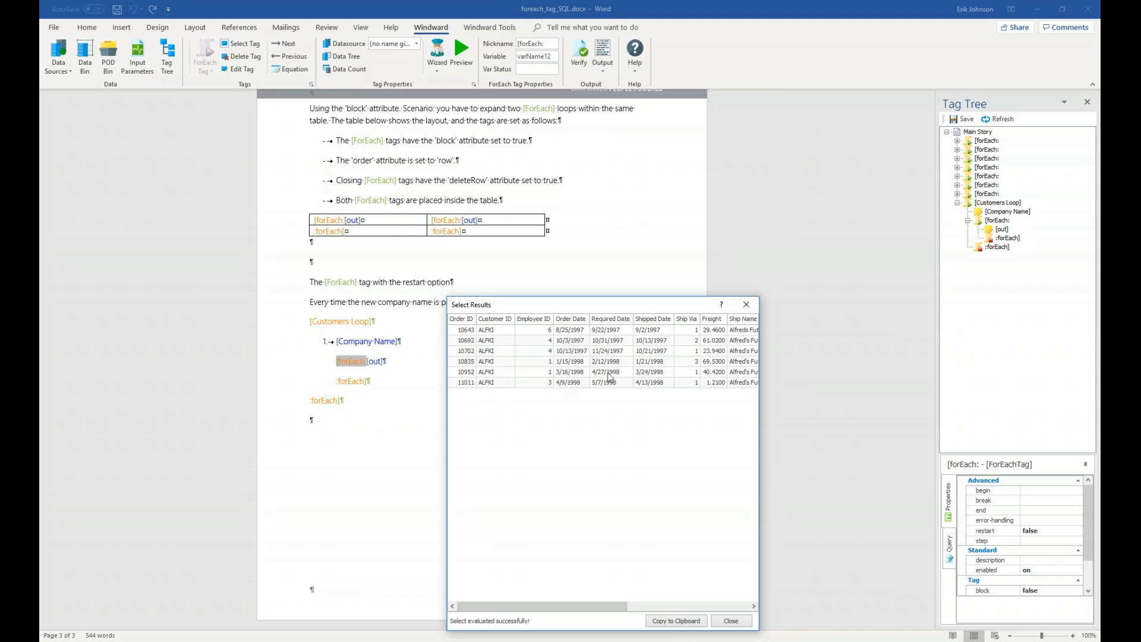
left_click_drag(591, 608, 562, 604)
left_click(747, 305)
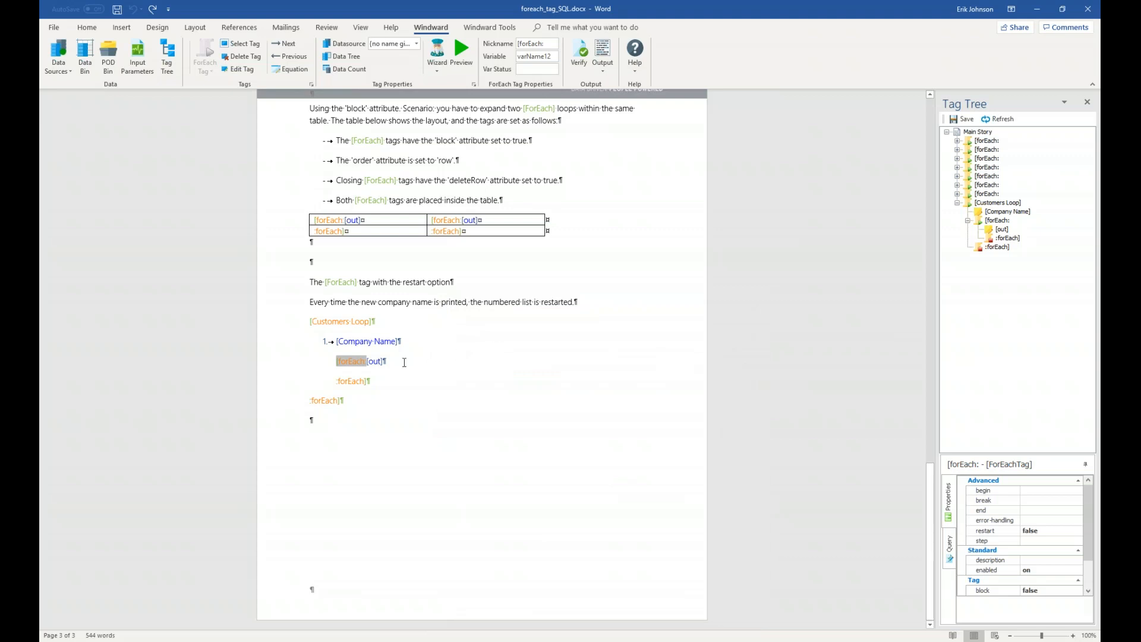
Step: Preview the results of the out tag inside the nested forEach loop and close the preview
left_click(375, 363)
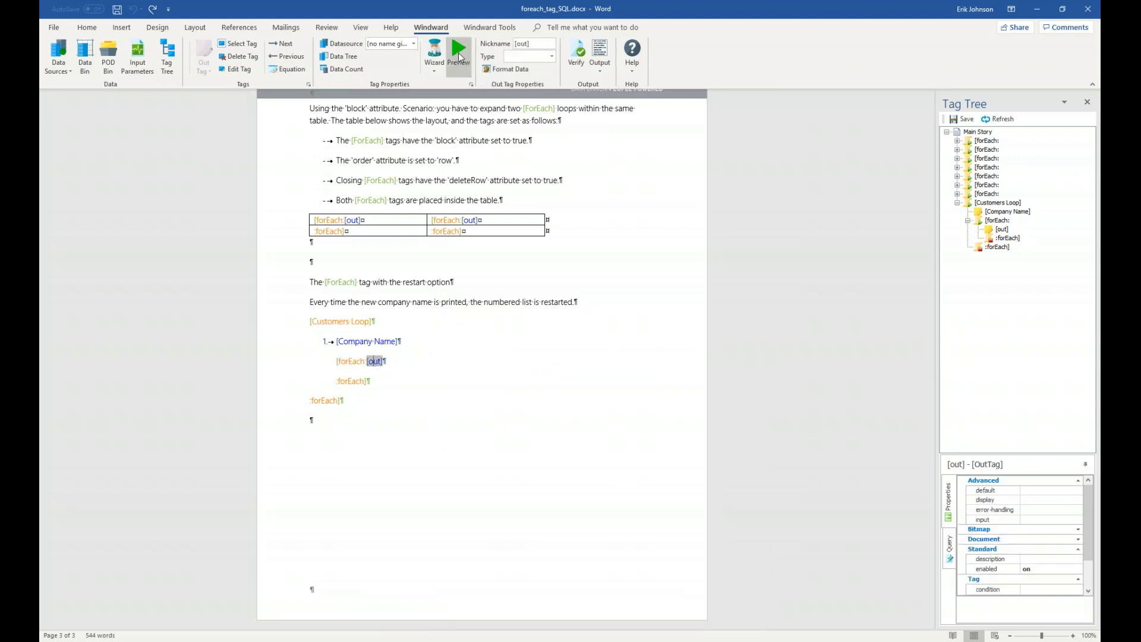
left_click(459, 57)
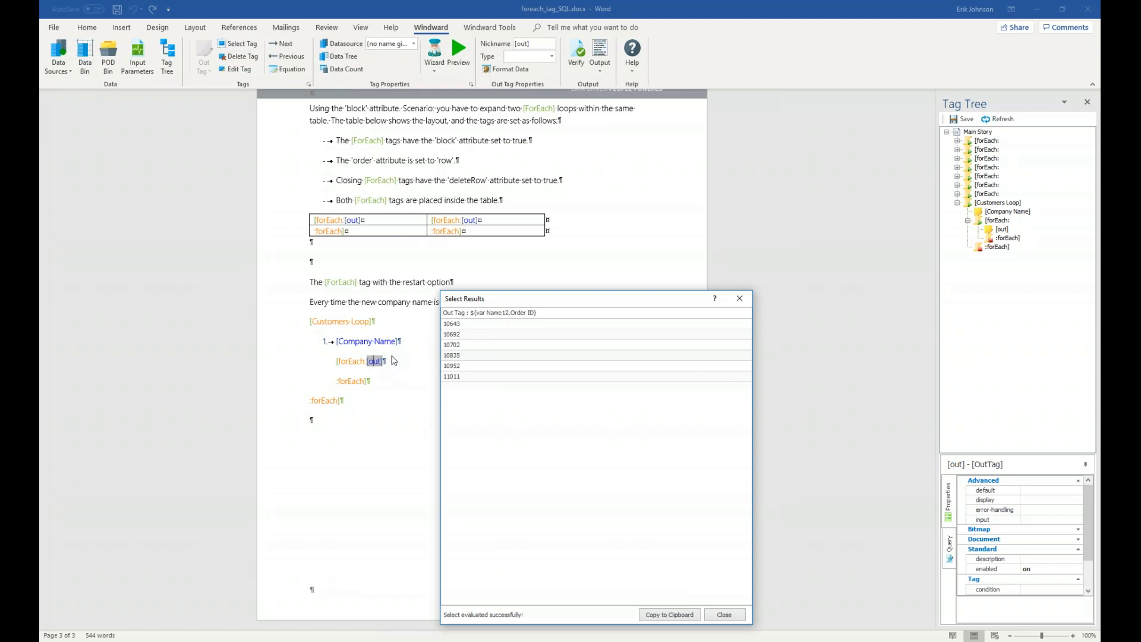
left_click(729, 616)
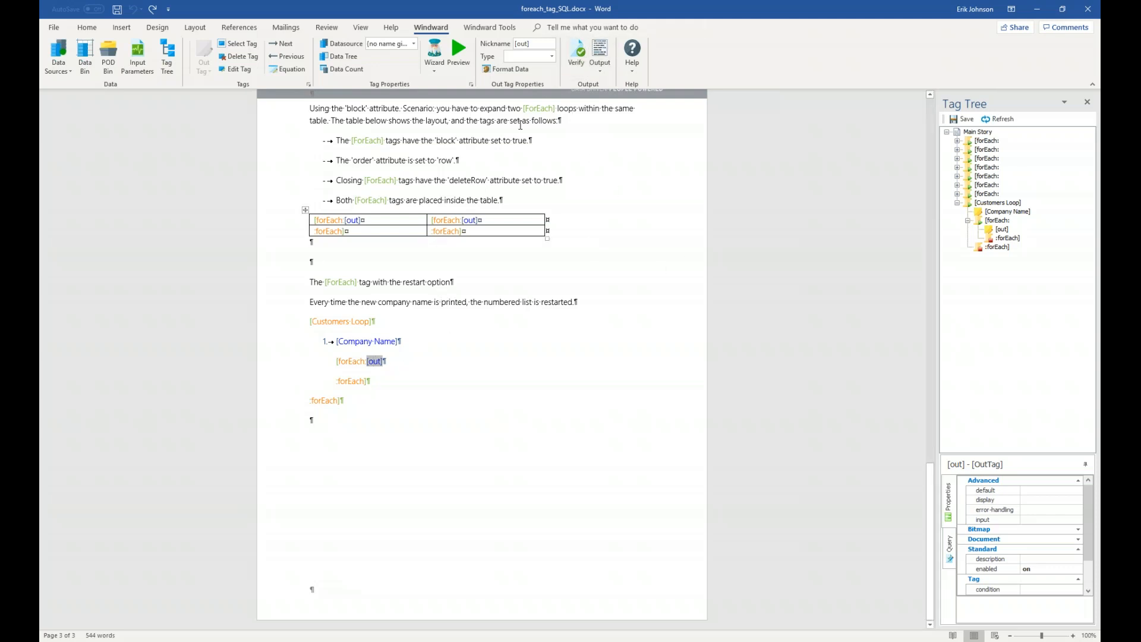
Step: Generate the report from the saved template and arrange the output beside the template with the Tag Tree closed
left_click(602, 51)
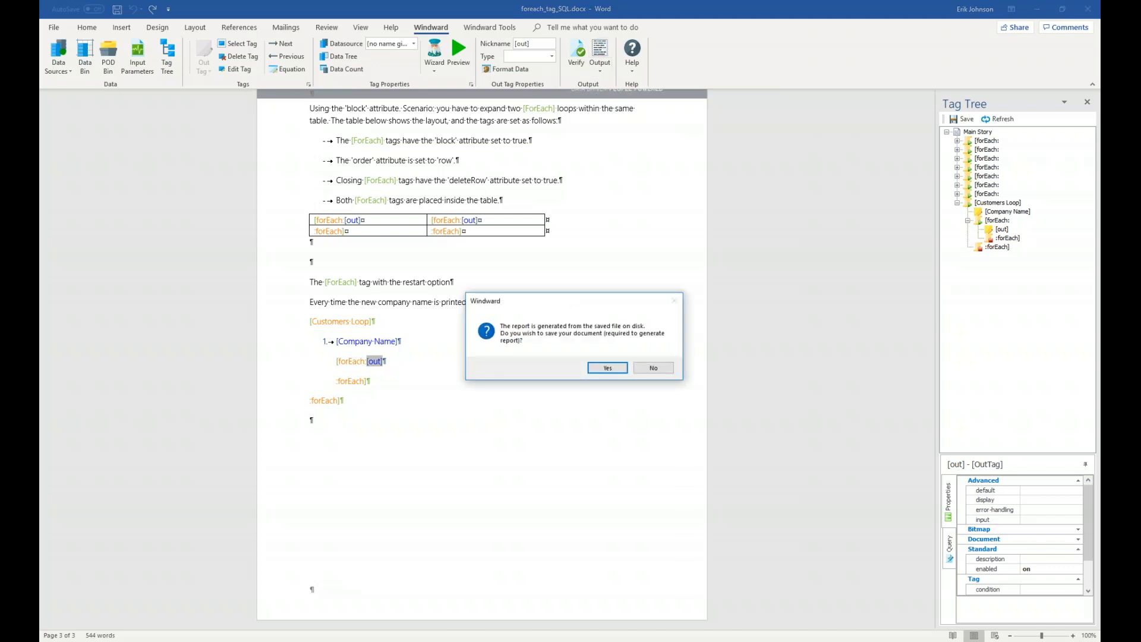
left_click(606, 367)
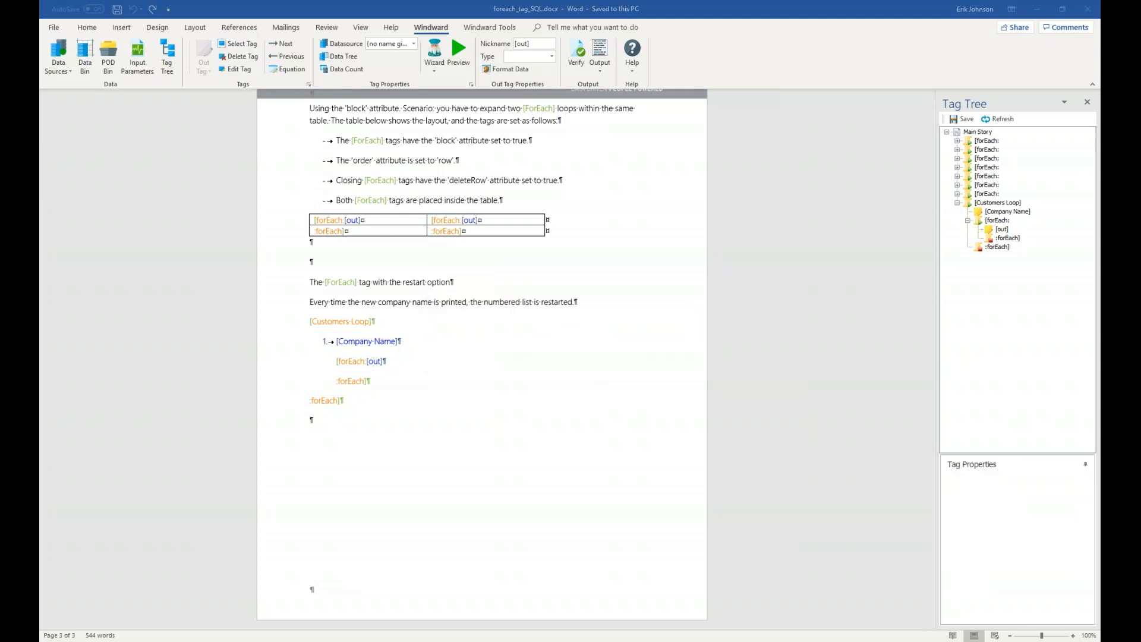
key("super+Right")
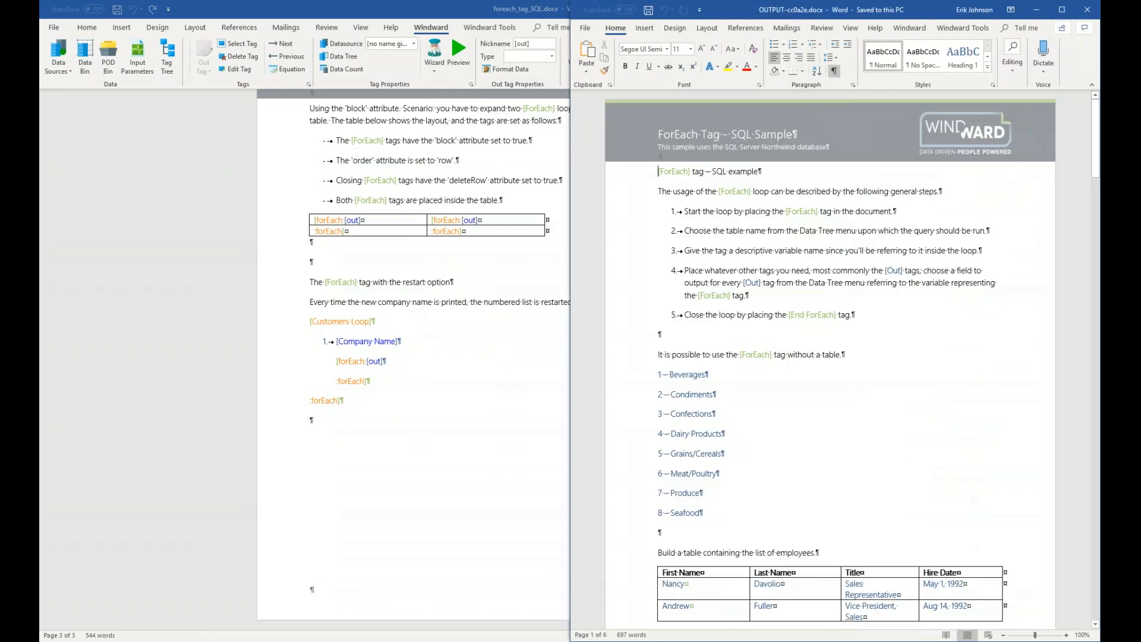
key("Return")
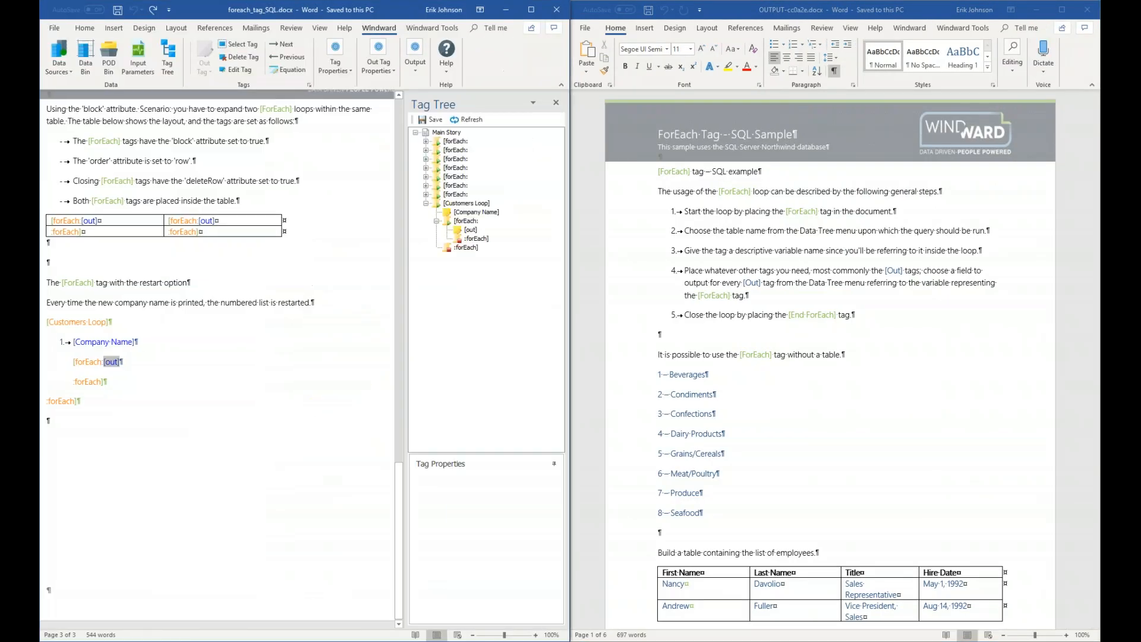
left_click(557, 104)
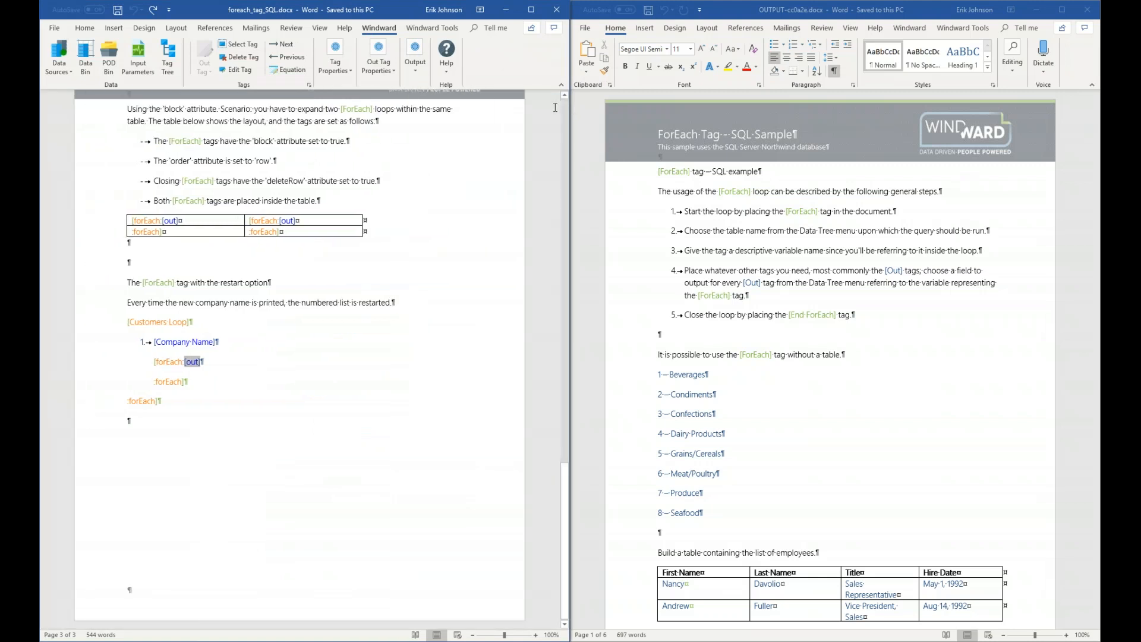
Step: Examine how the numbered list restarts at each company name above its order IDs in the output's restart-option section
scroll(782, 205, "down", 7)
scroll(781, 205, "down", 7)
scroll(783, 205, "down", 9)
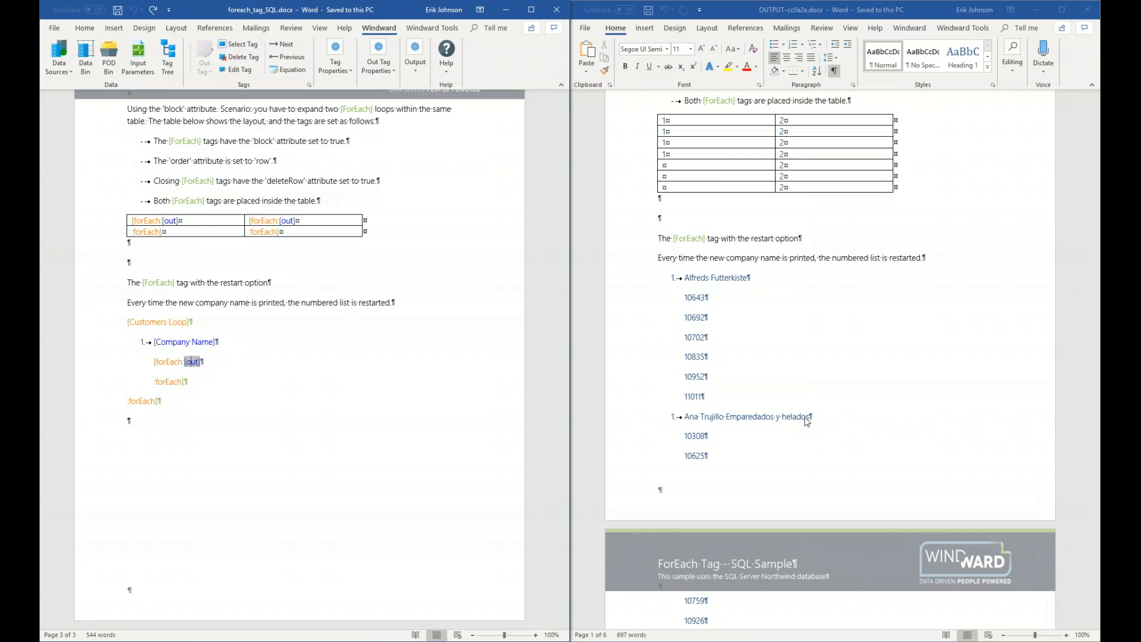
scroll(706, 435, "down", 2)
scroll(705, 434, "down", 5)
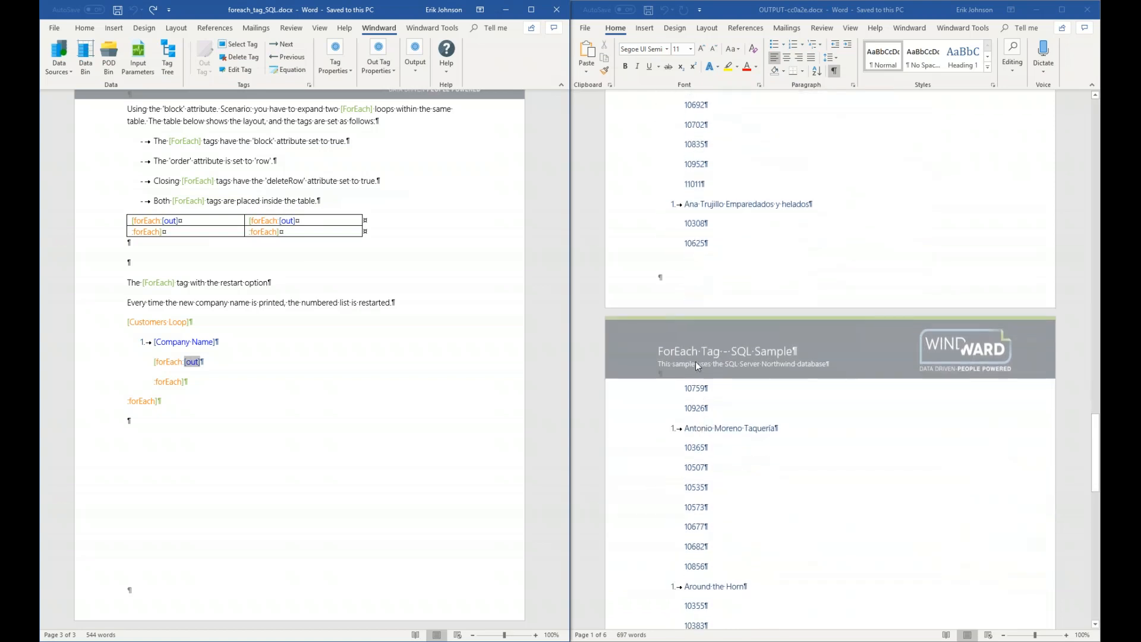
scroll(696, 364, "down", 7)
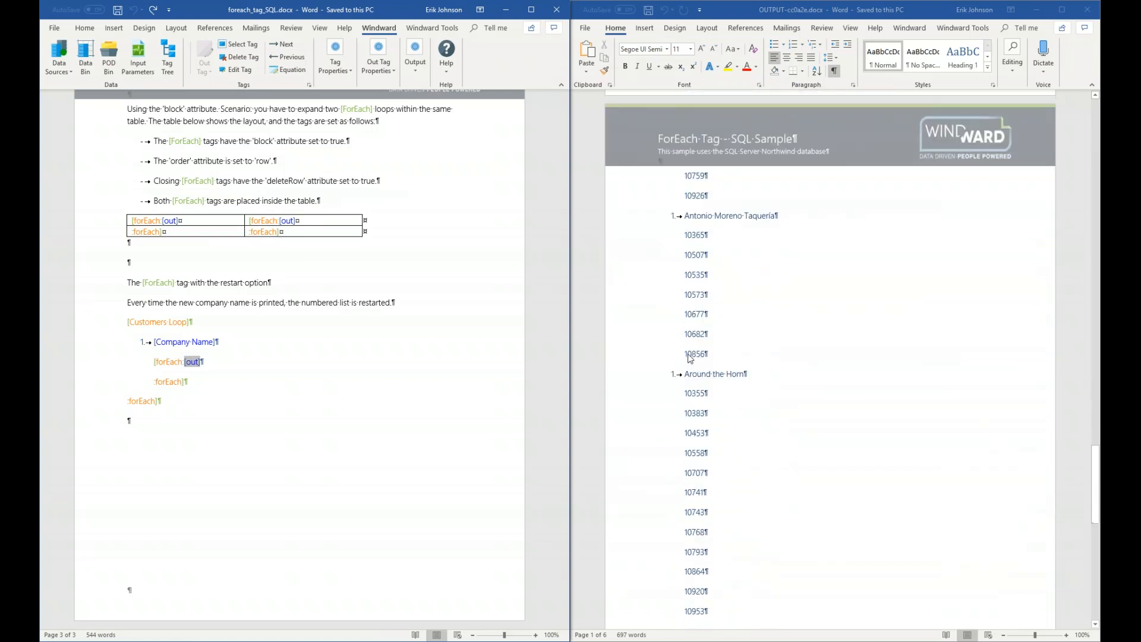
scroll(690, 358, "down", 2)
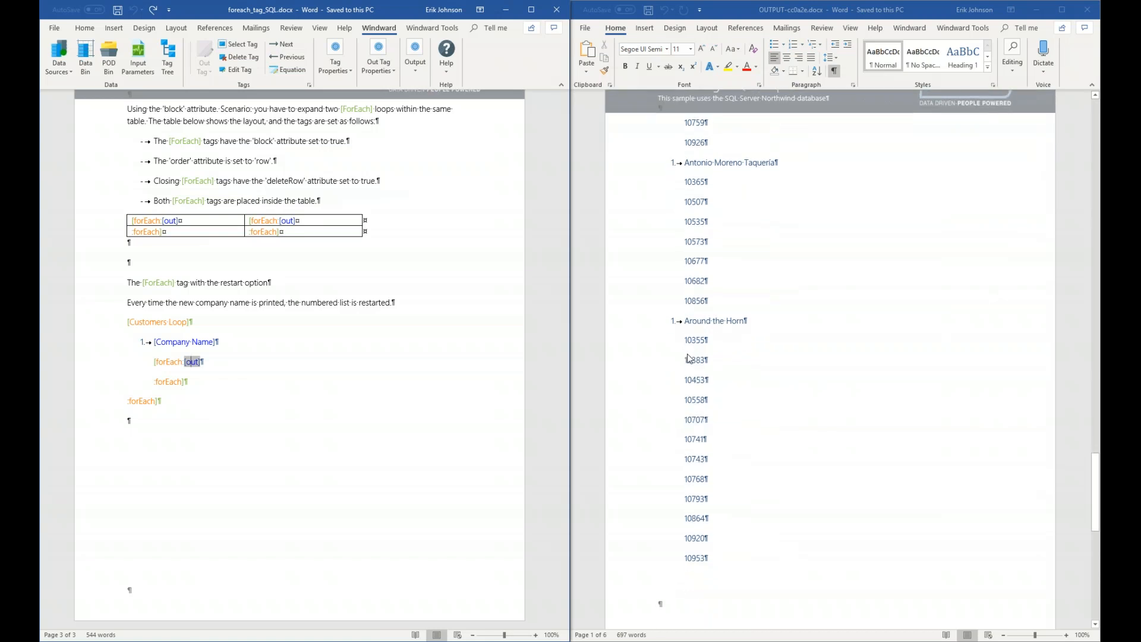
scroll(688, 357, "up", 6)
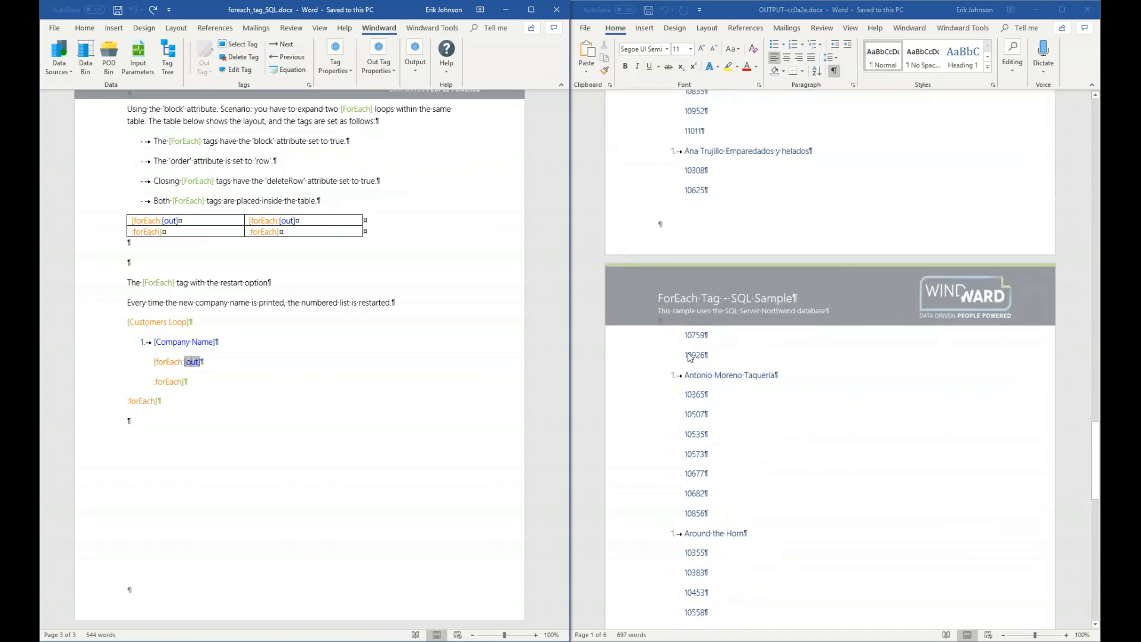
scroll(688, 357, "up", 4)
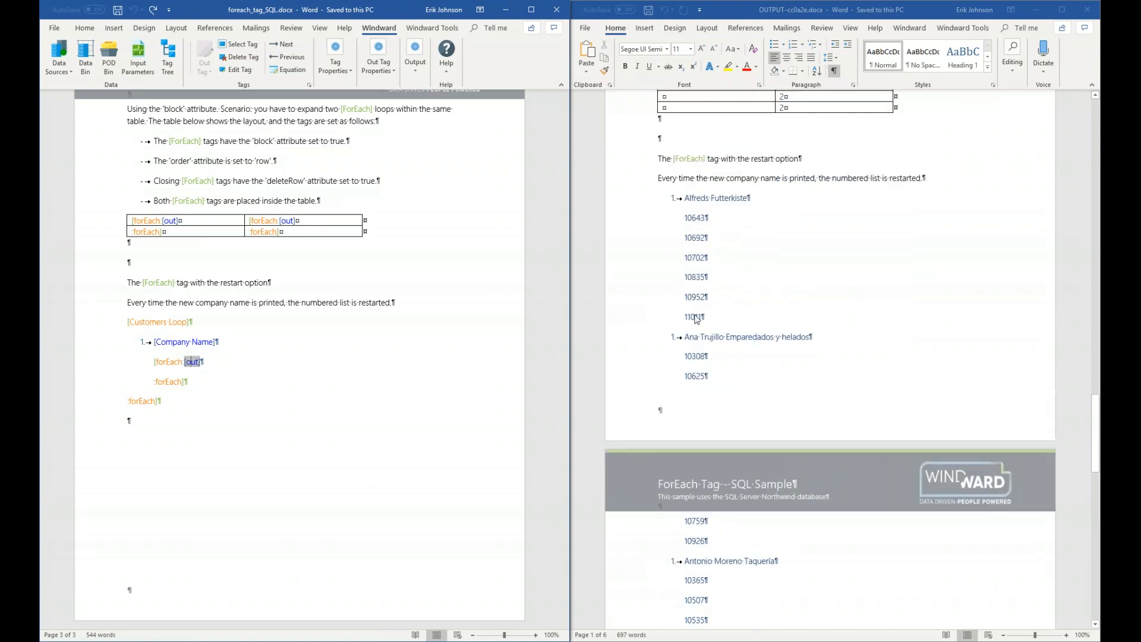
left_click(659, 203)
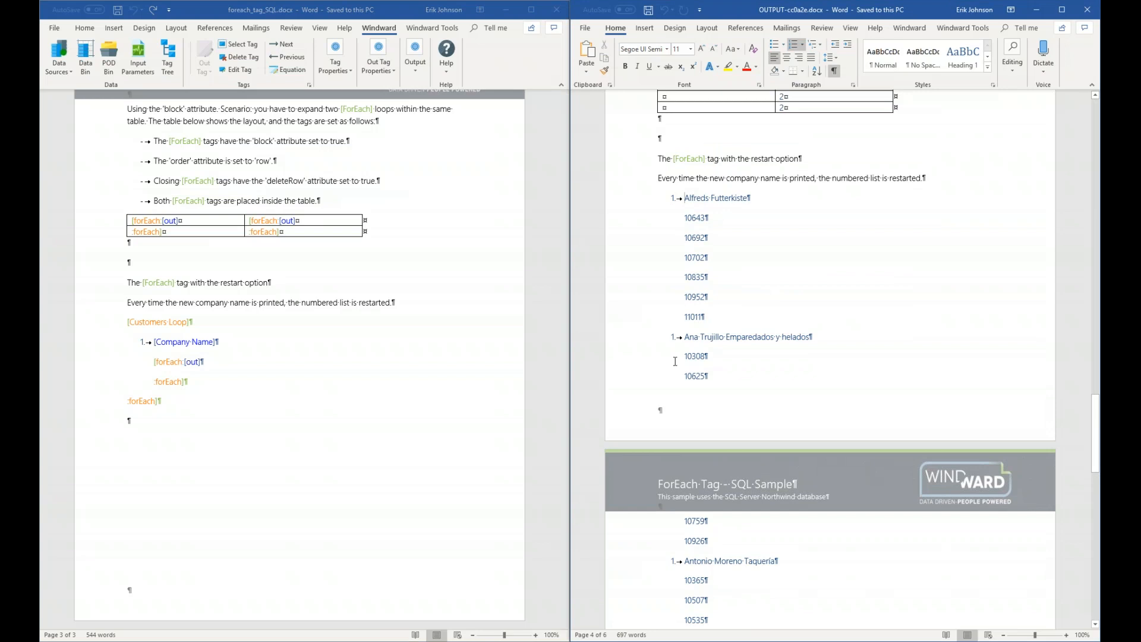
left_click(668, 340)
Step: Close the generated output document and maximize the foreach_tag_SQL.docx template window
left_click(1091, 11)
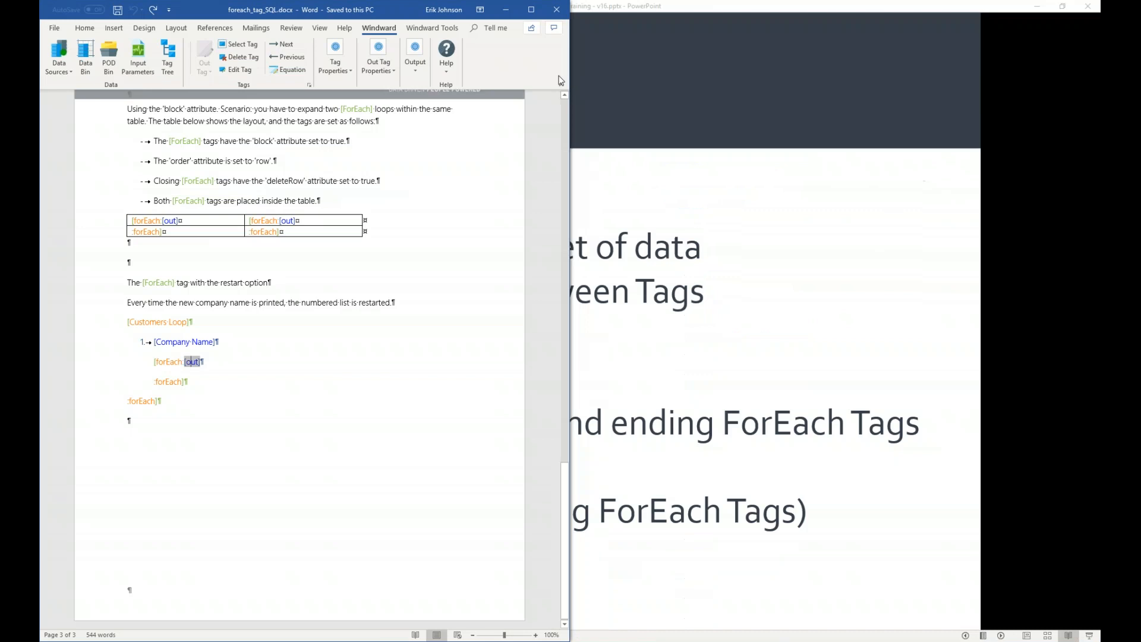
left_click(531, 9)
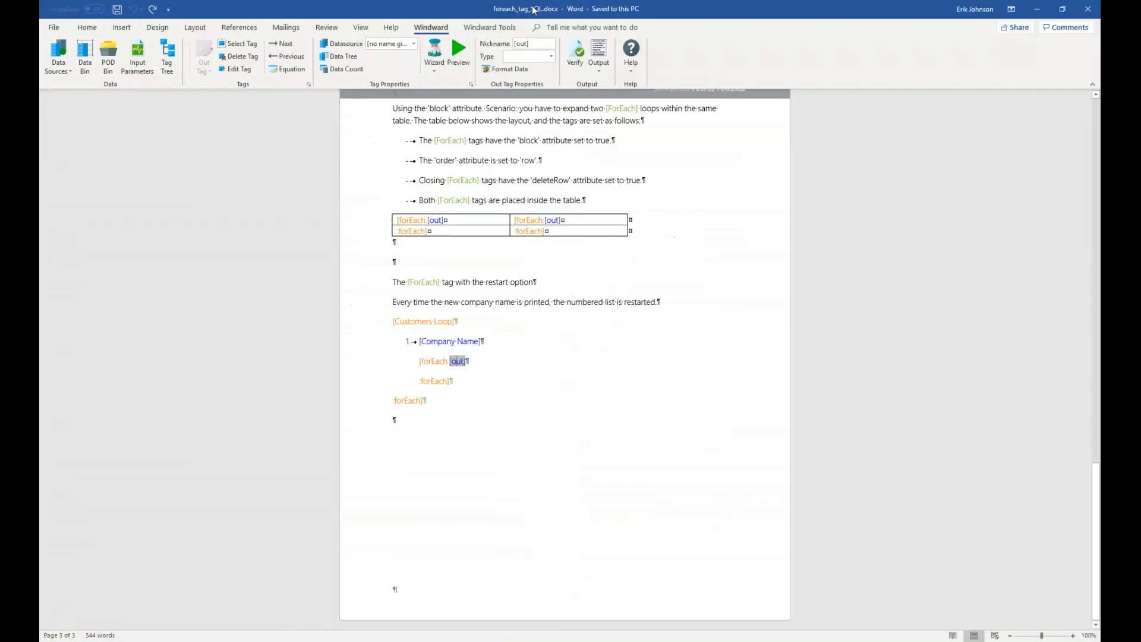
left_click(541, 378)
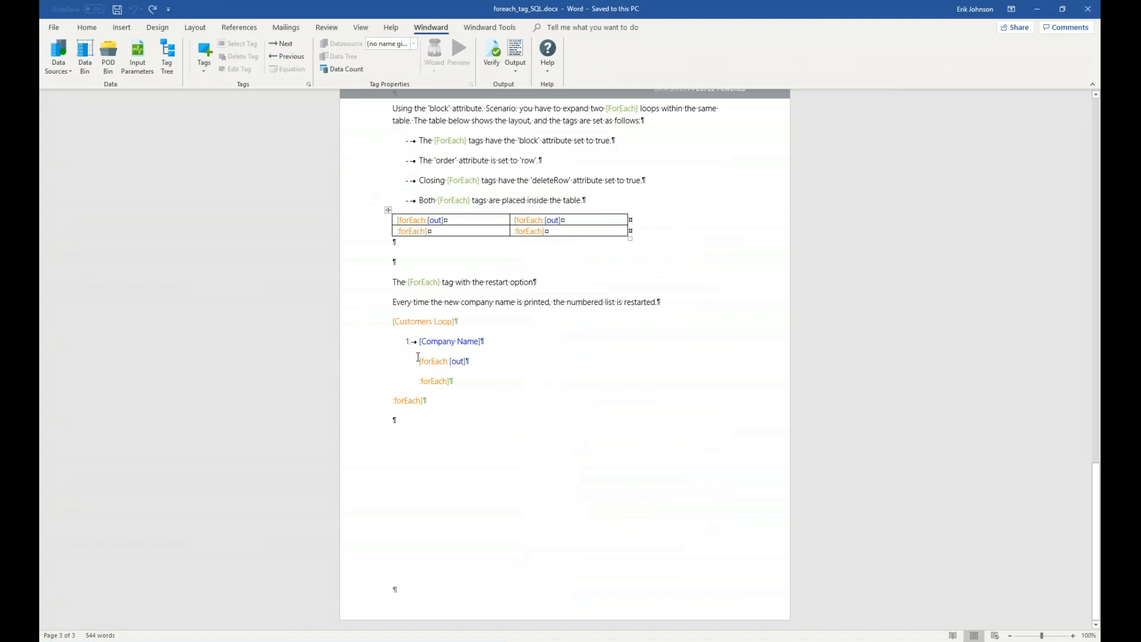
Step: Select the Customers Loop tag and check the variable name assigned to it
left_click(438, 363)
left_click(435, 321)
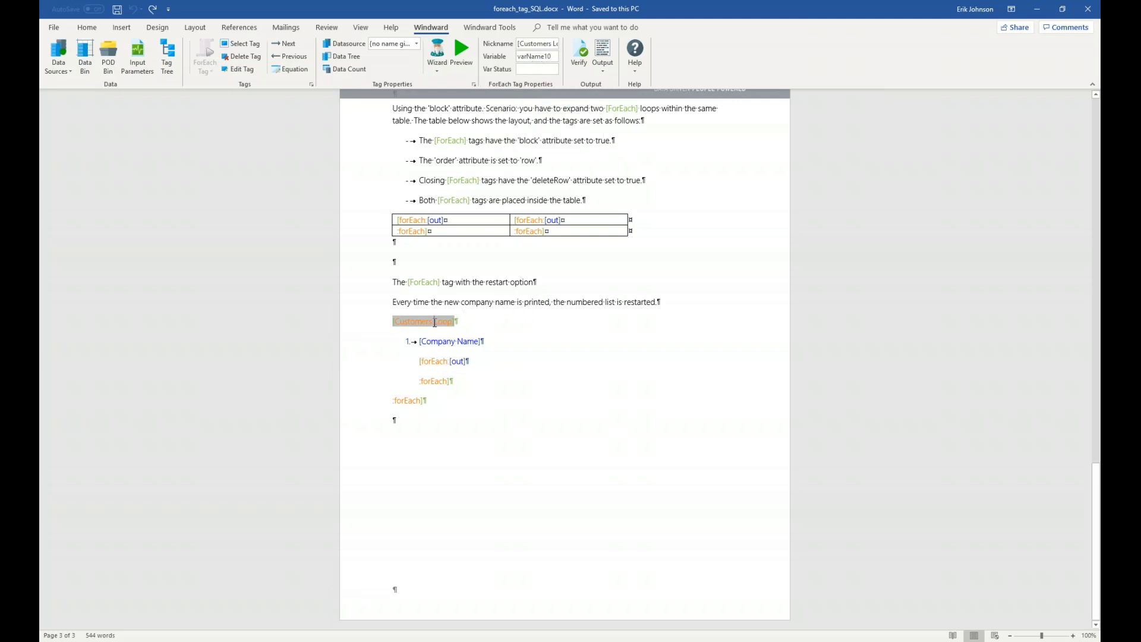
mouse_move(434, 323)
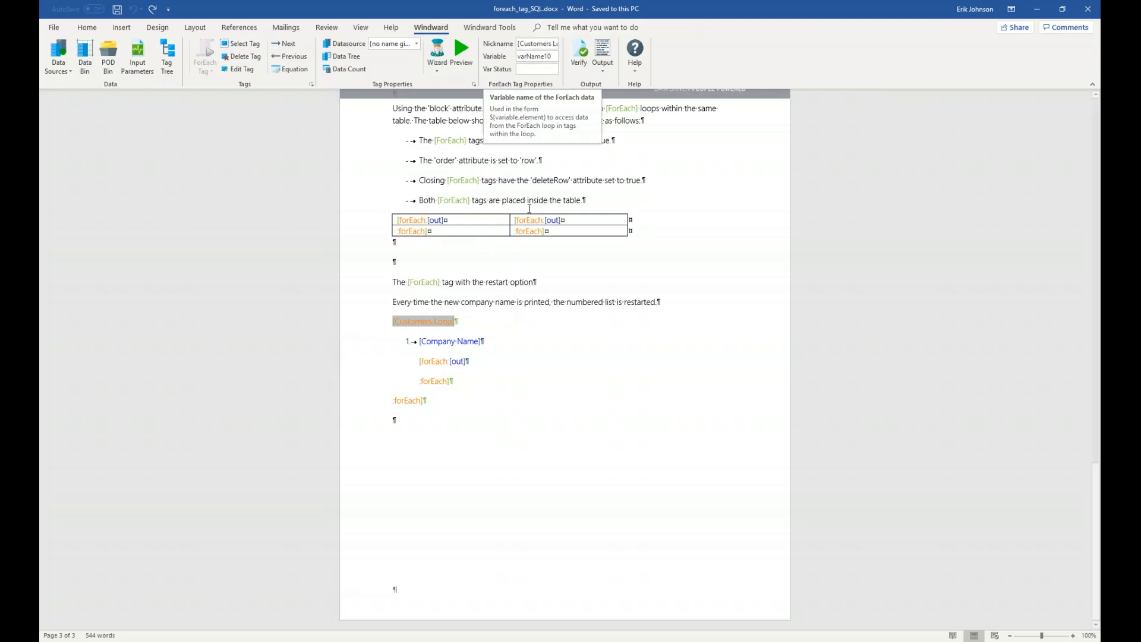
Step: Open the nested forEach tag's query in the SQL Select Wizard and collapse its columns to show the filter
left_click(432, 361)
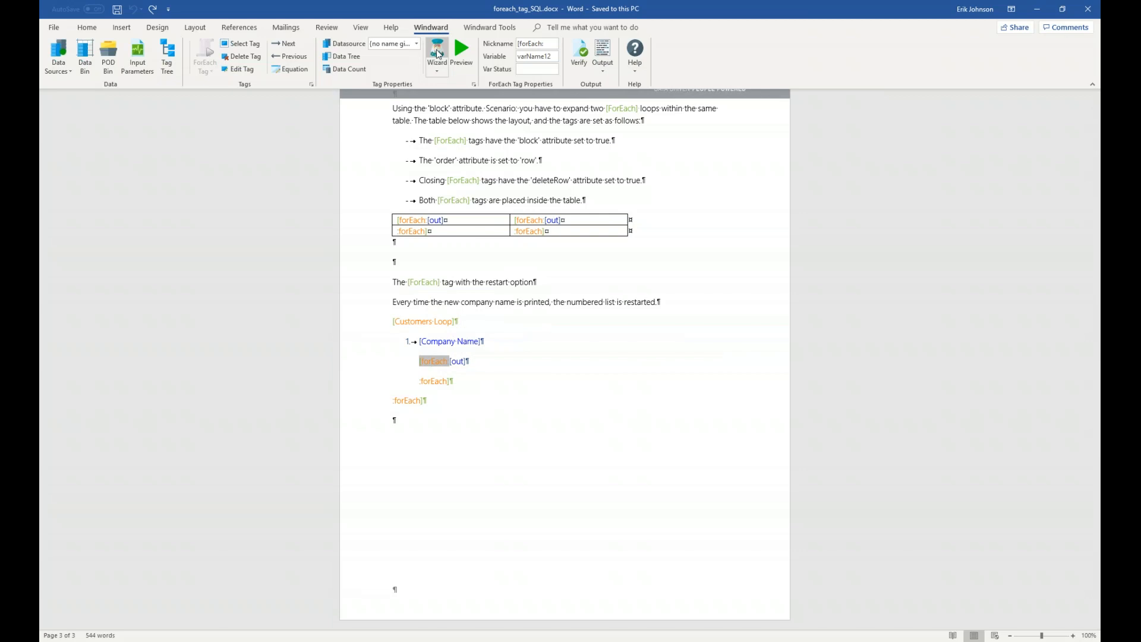
left_click(438, 53)
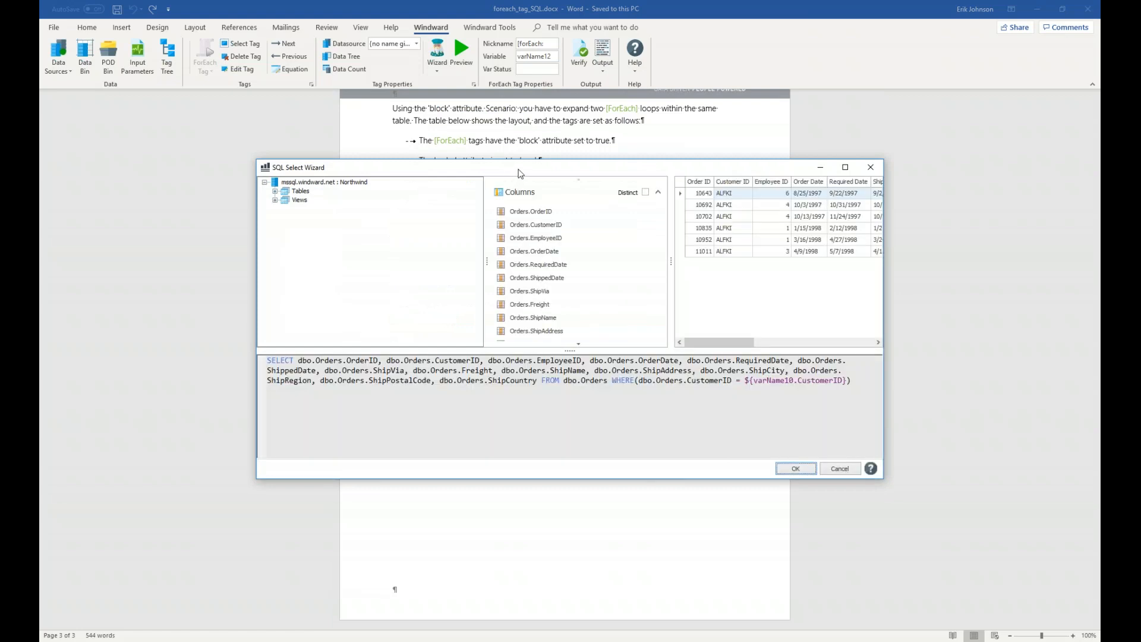
left_click_drag(517, 172, 497, 214)
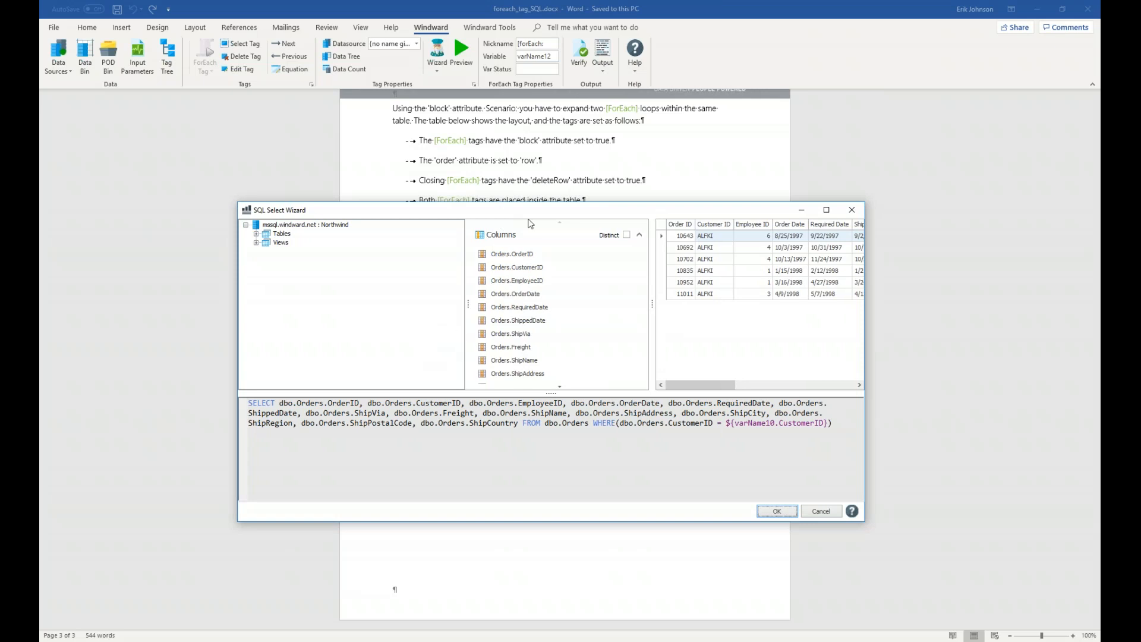
left_click_drag(507, 210, 624, 222)
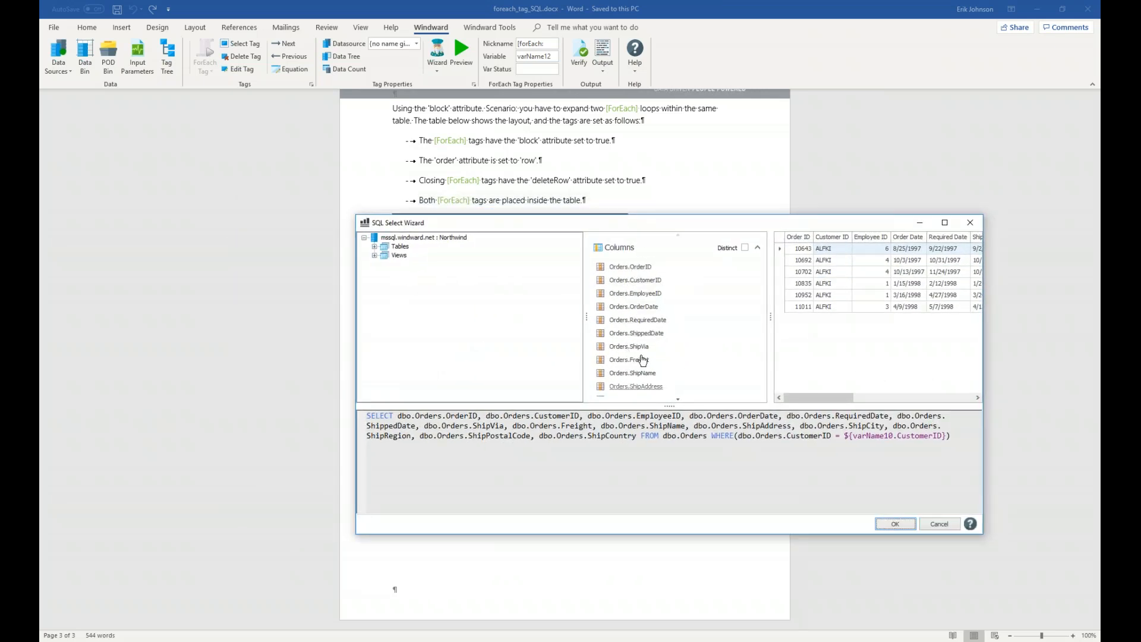
left_click(759, 248)
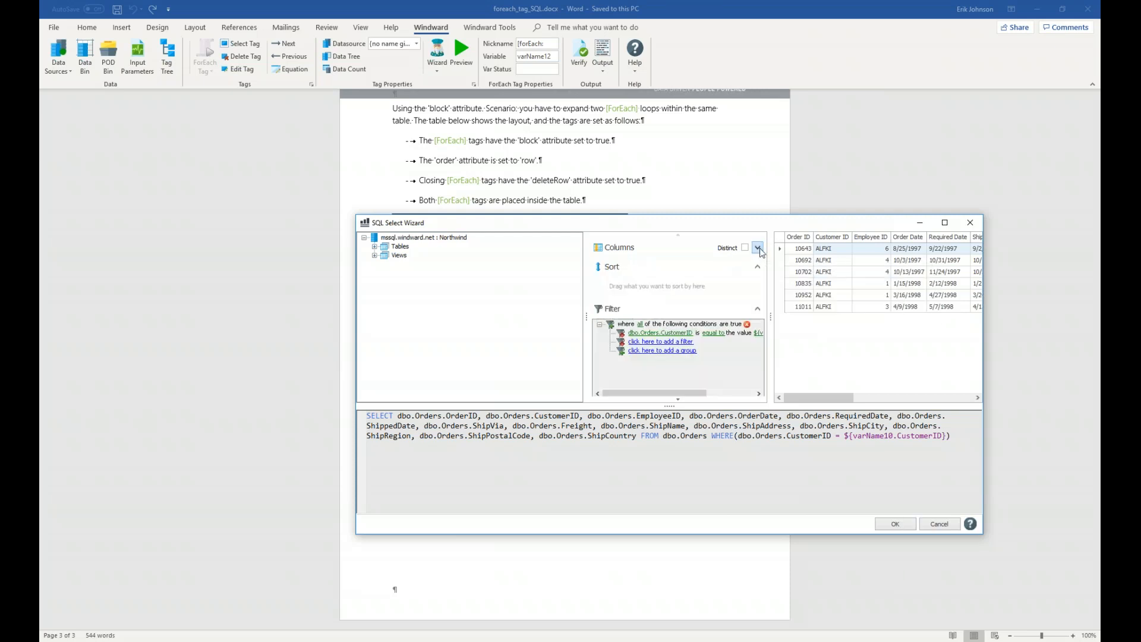
Step: Widen the wizard's filter area to read the whole Orders.CustomerID condition and its comparison value
left_click_drag(622, 224, 762, 219)
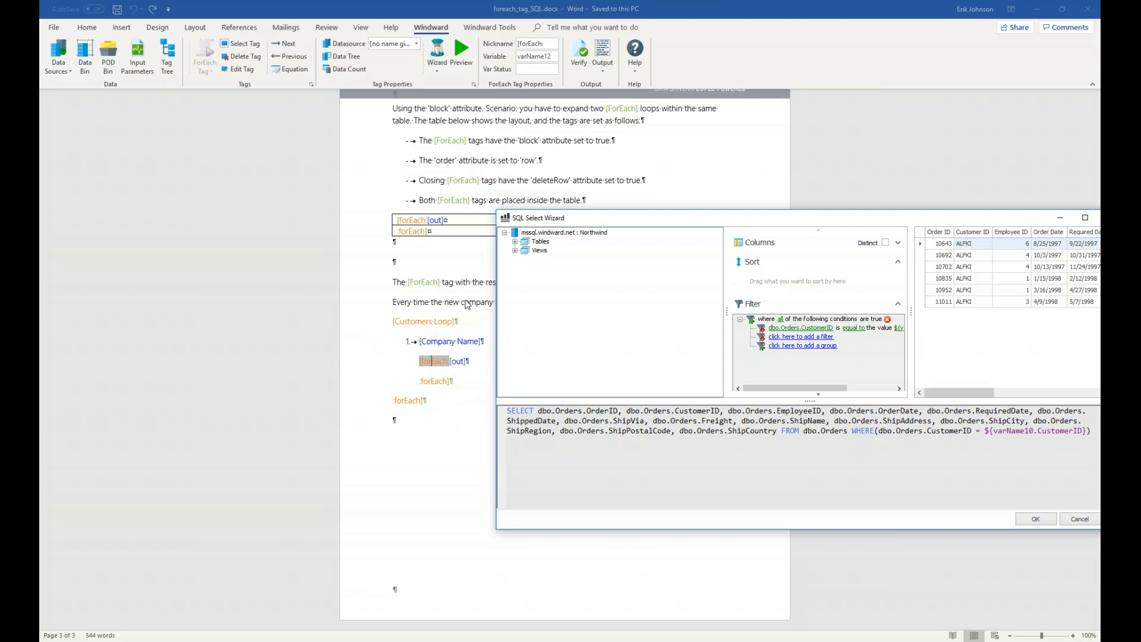
left_click_drag(777, 218, 467, 205)
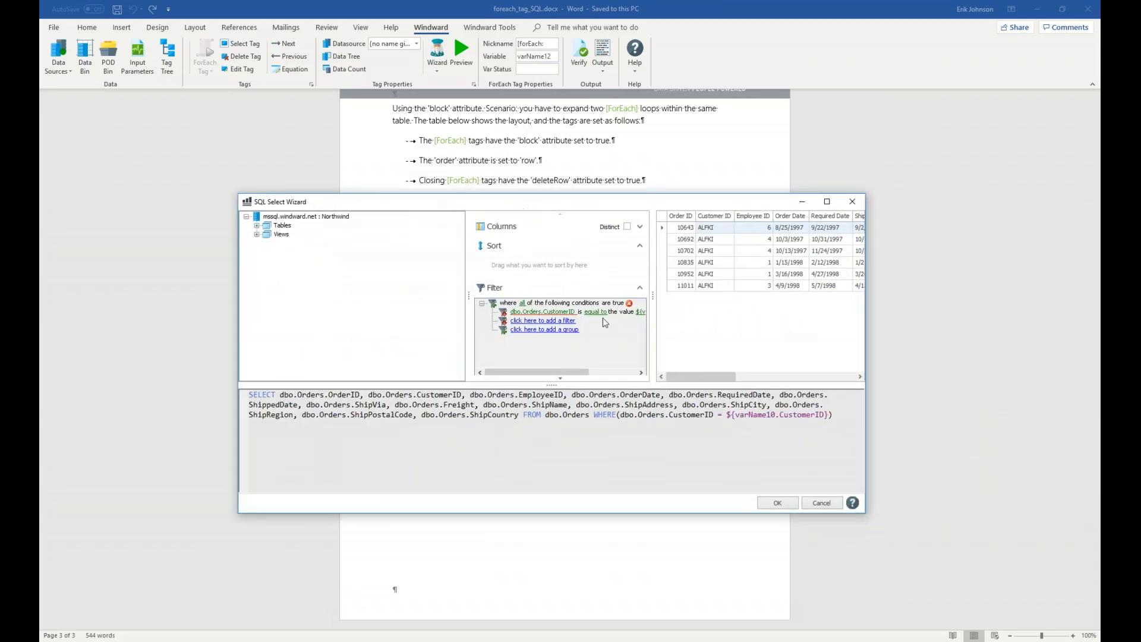
left_click_drag(464, 298, 388, 297)
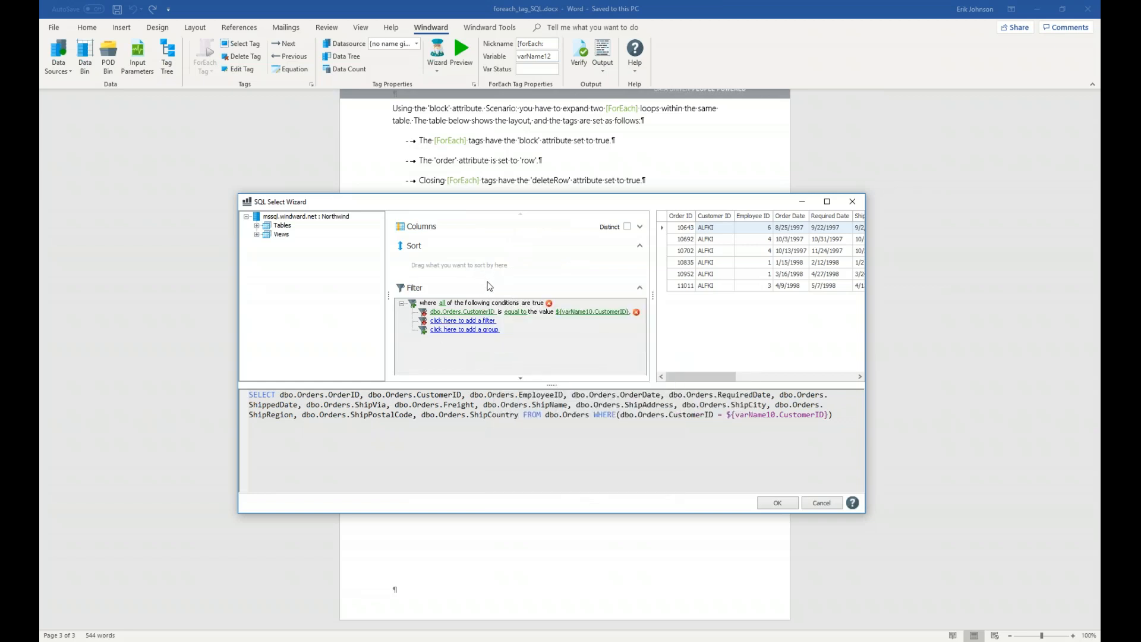
mouse_move(499, 354)
left_click(607, 320)
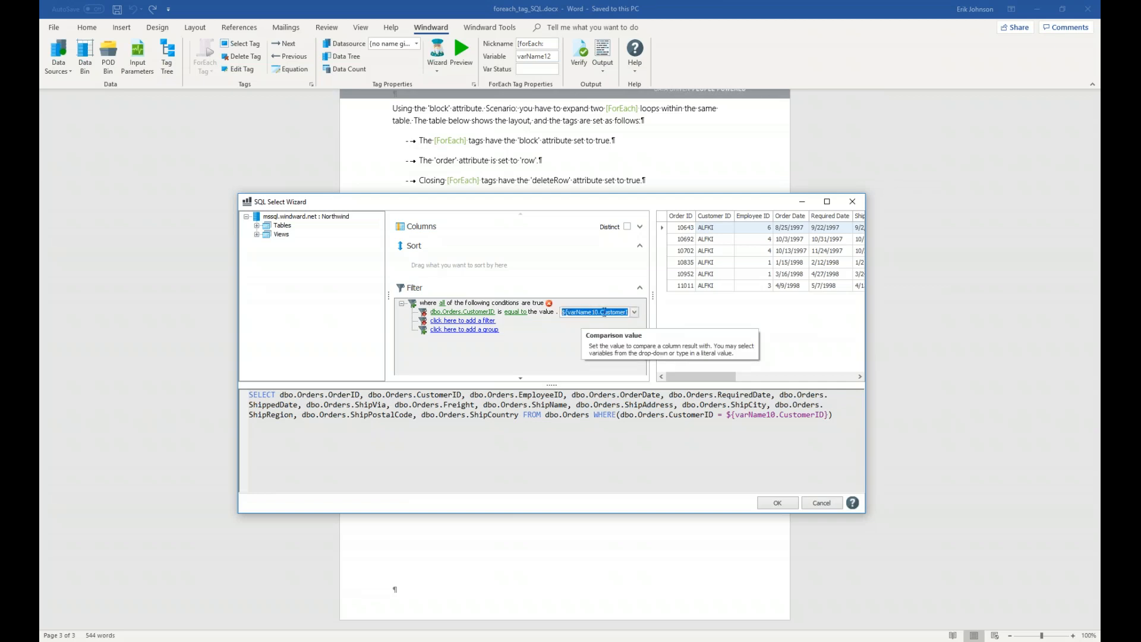
left_click_drag(654, 301, 670, 300)
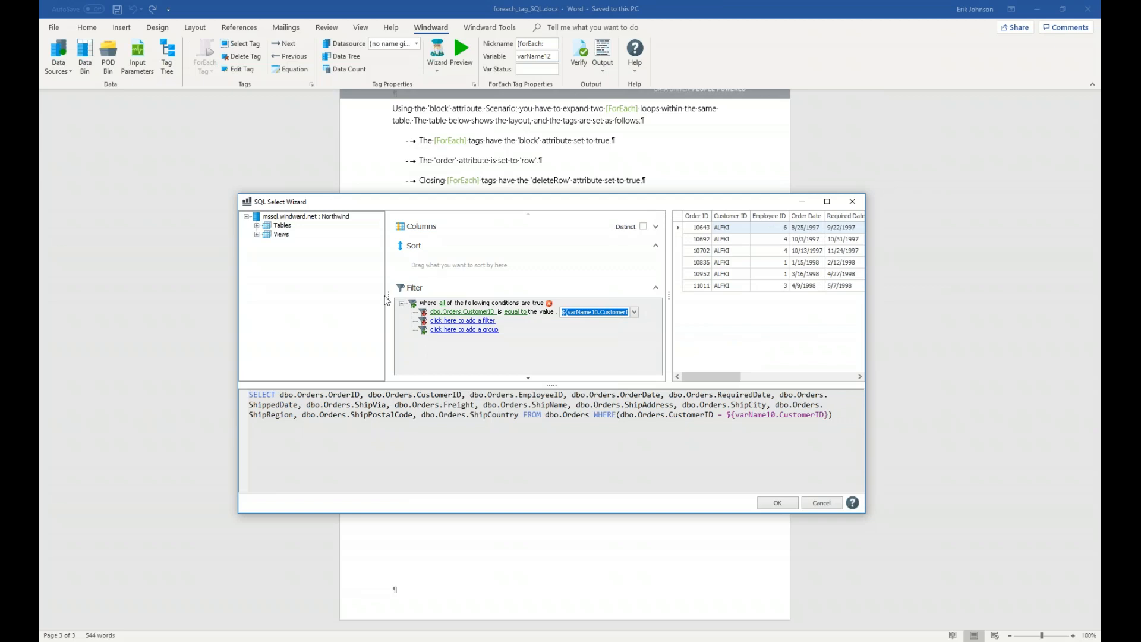
left_click_drag(388, 296, 368, 297)
left_click(576, 339)
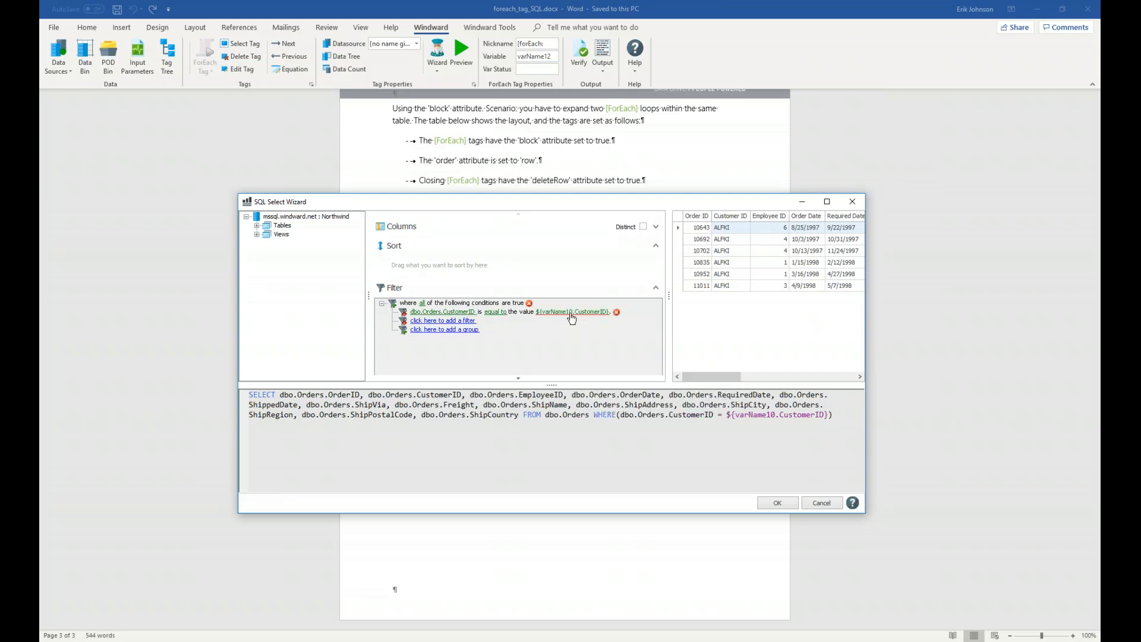
Step: Inspect CustomerID under varName10 among the variables offered for the comparison value, and cancel the wizard
left_click(571, 313)
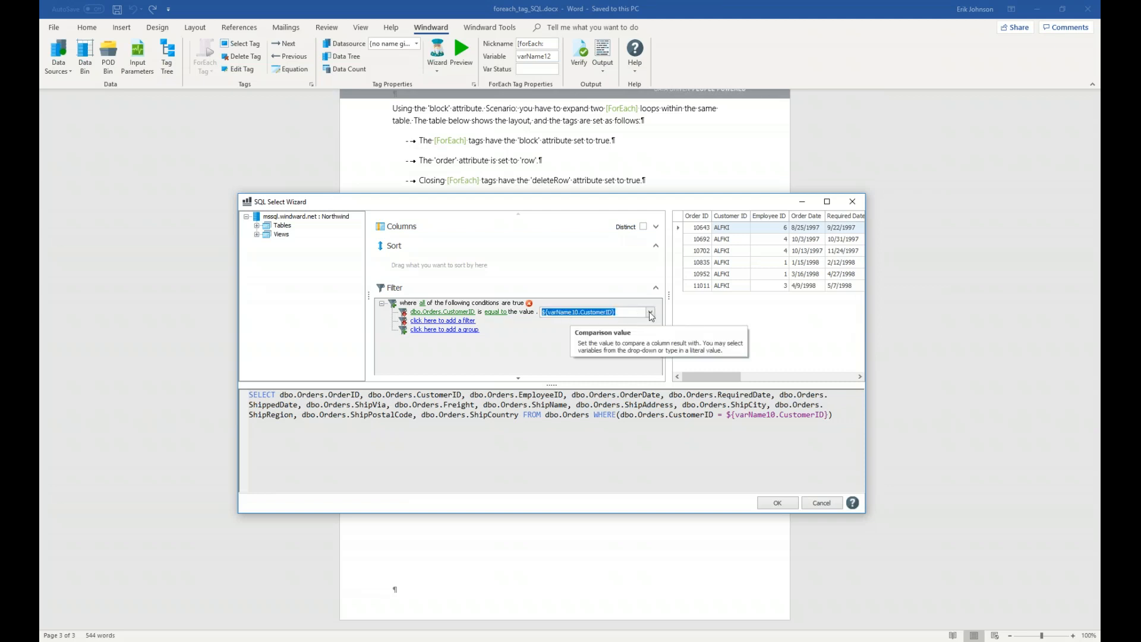
left_click(651, 313)
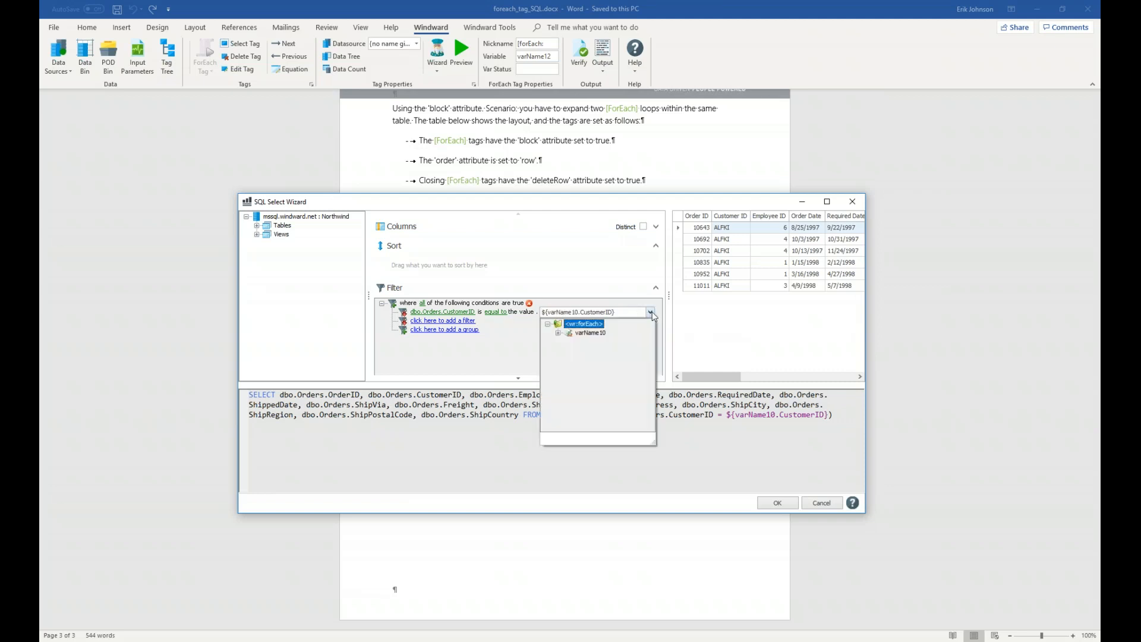
left_click(558, 333)
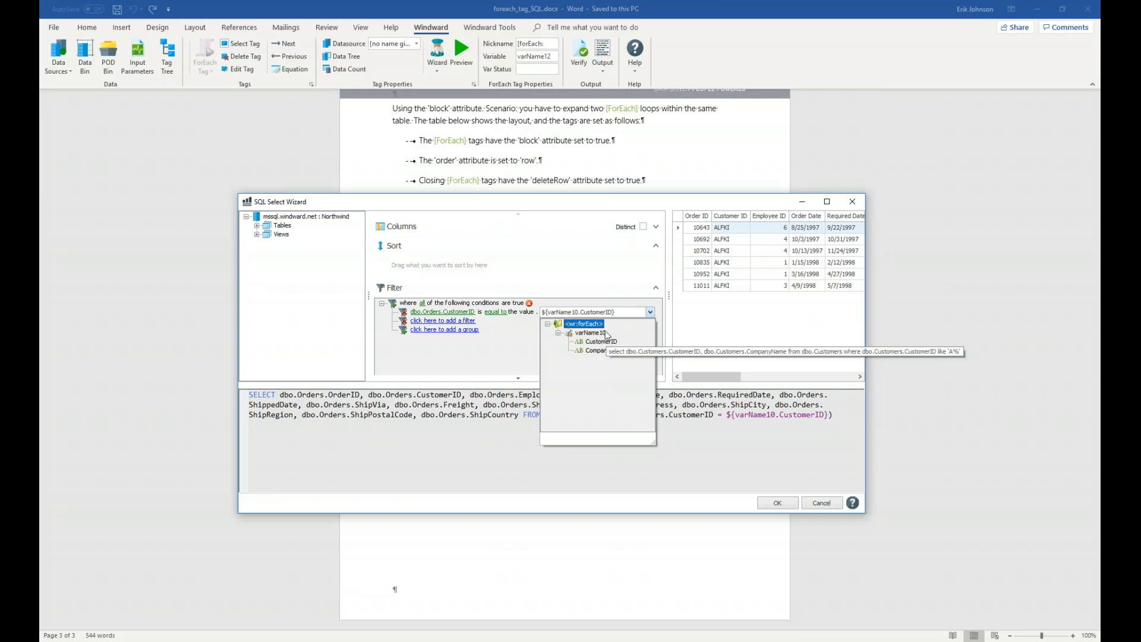
left_click(608, 343)
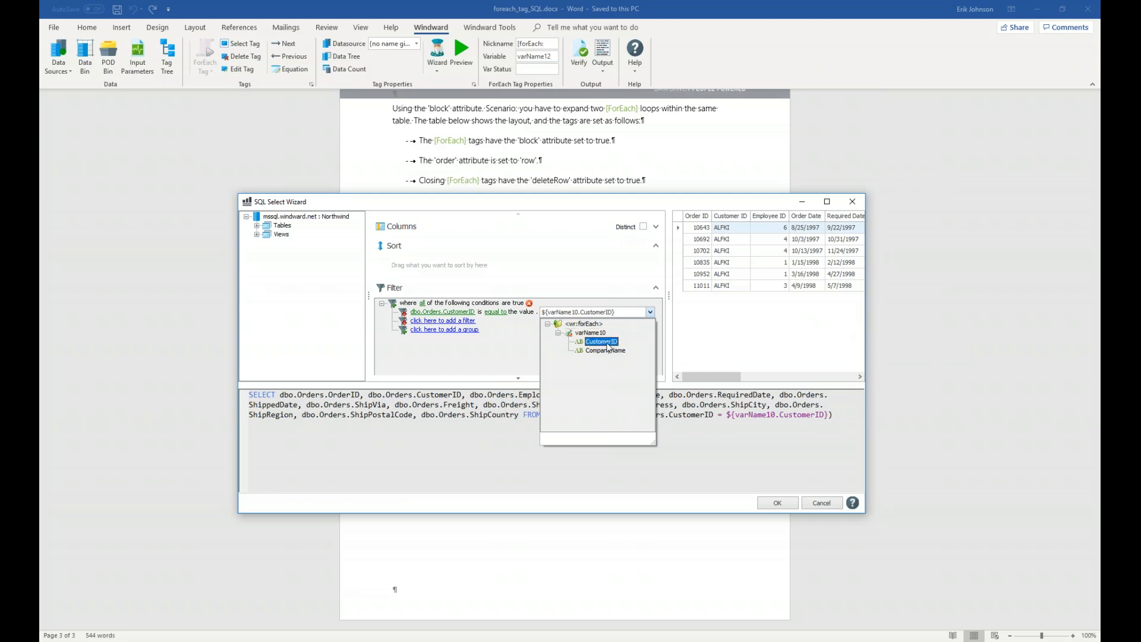
left_click(590, 237)
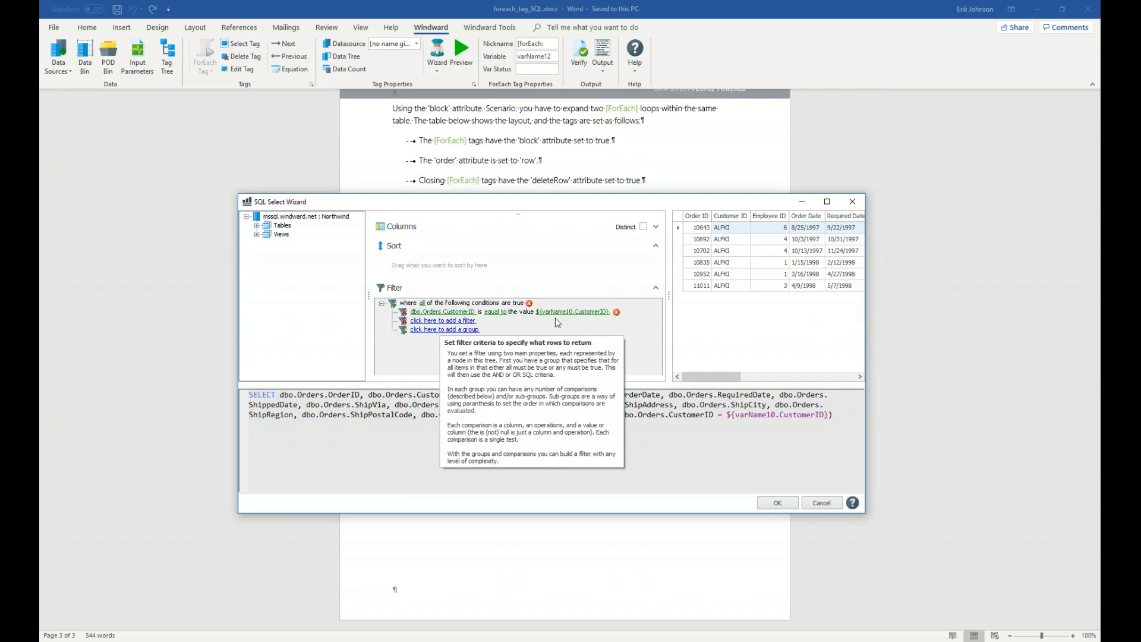
left_click(819, 504)
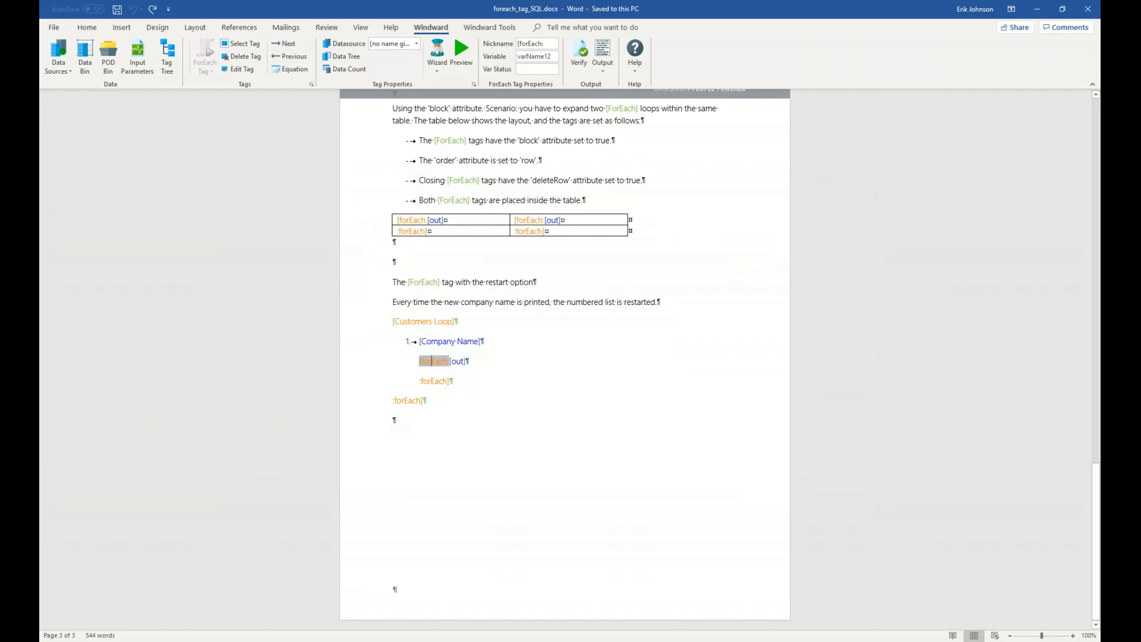
Step: Generate the report output from the template again
left_click(603, 52)
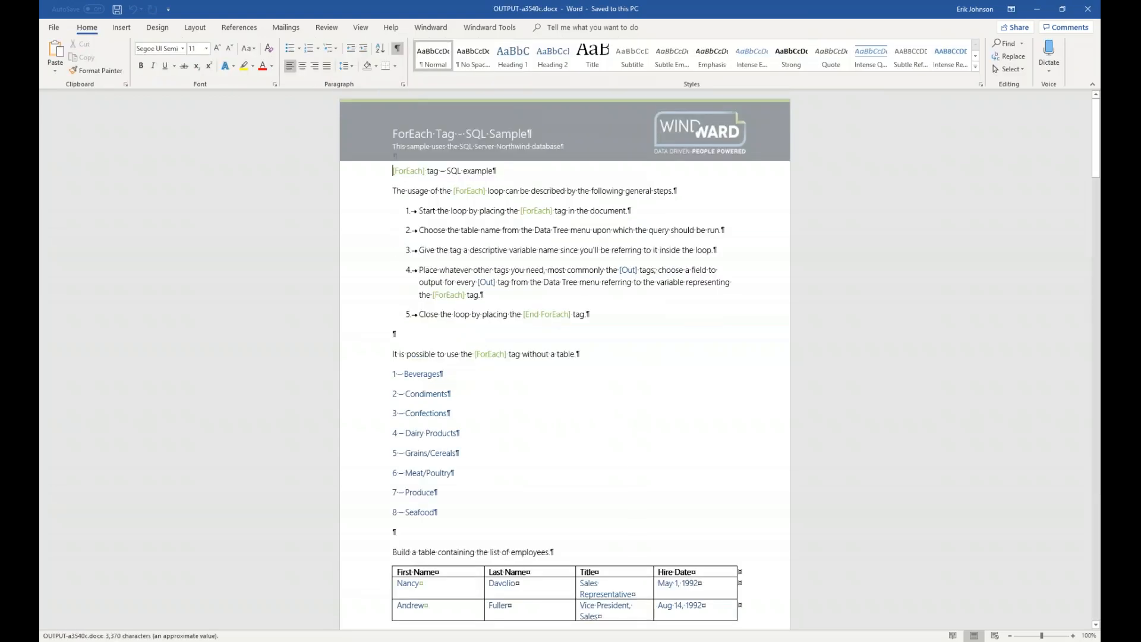
Step: Place the generated output beside the template and find the output's restart-option section with the numbered company list
key("super+Right")
key("Return")
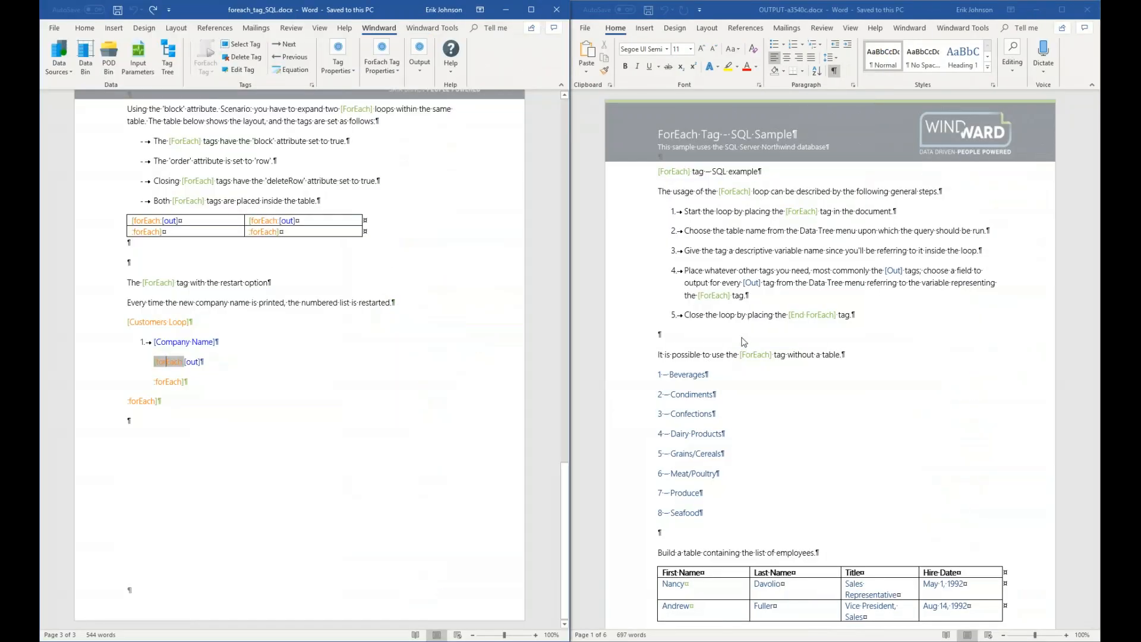
scroll(743, 342, "down", 1)
scroll(743, 342, "down", 7)
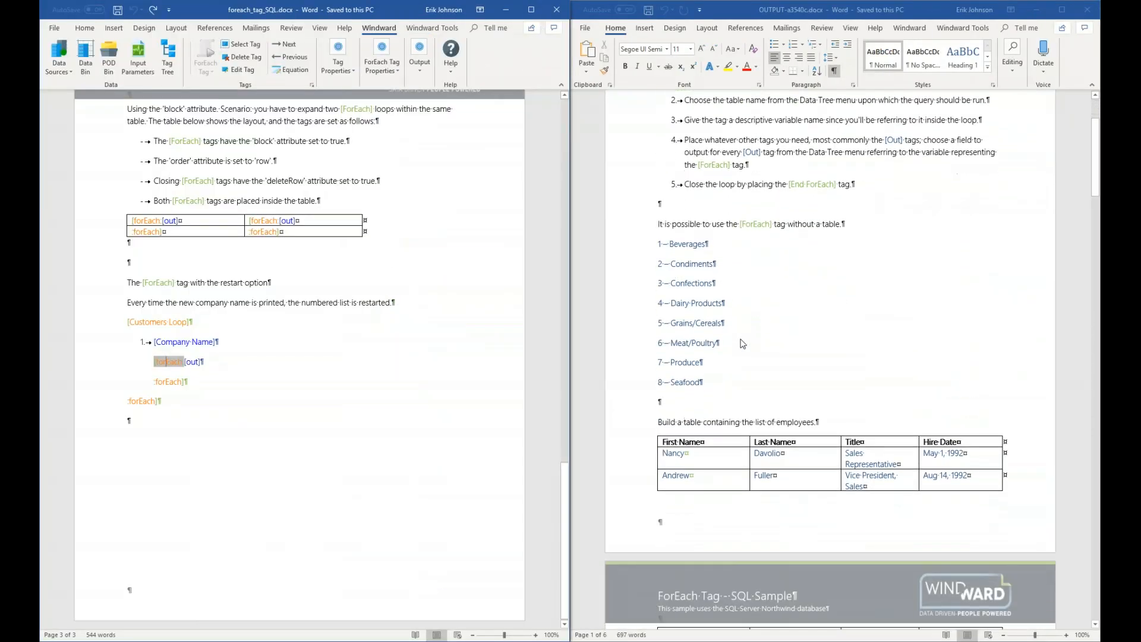
scroll(742, 344, "down", 19)
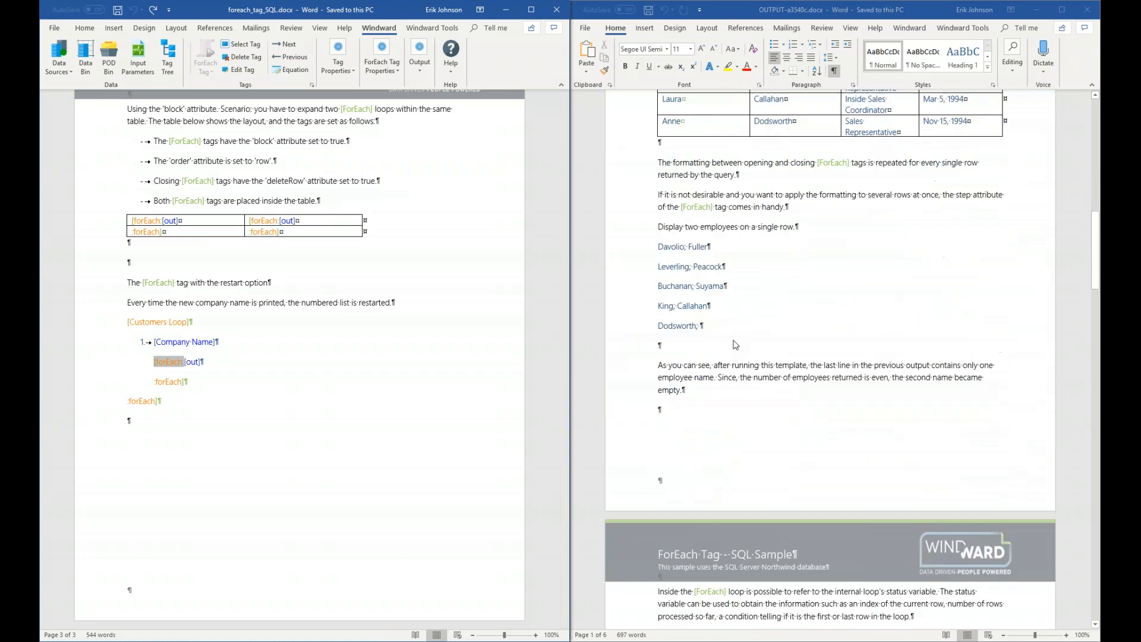
scroll(735, 344, "down", 20)
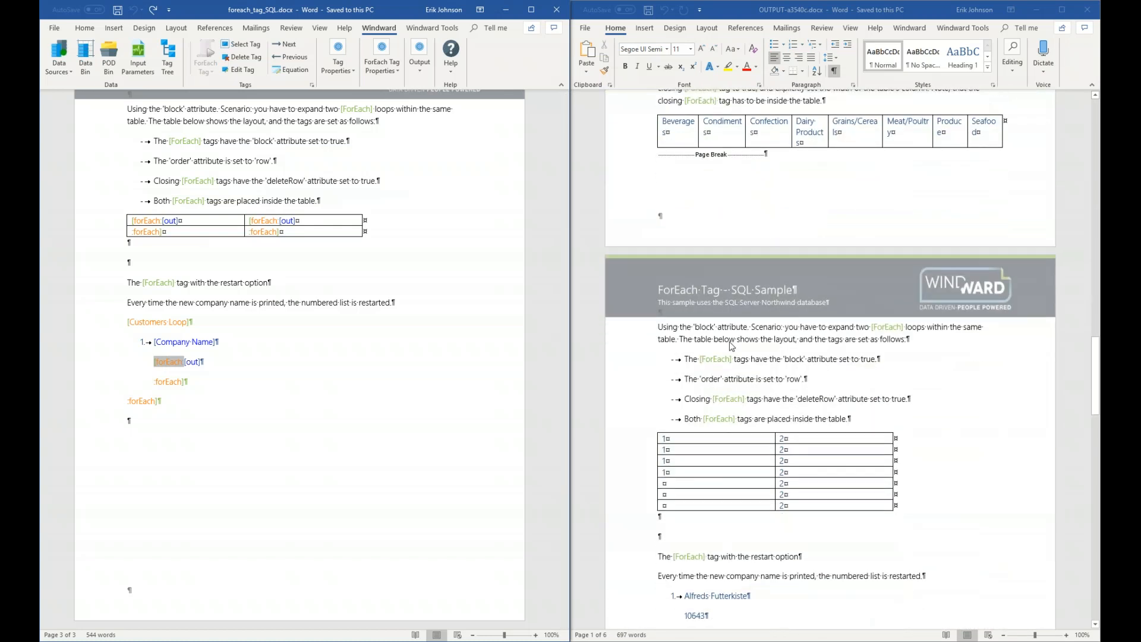
scroll(731, 347, "down", 8)
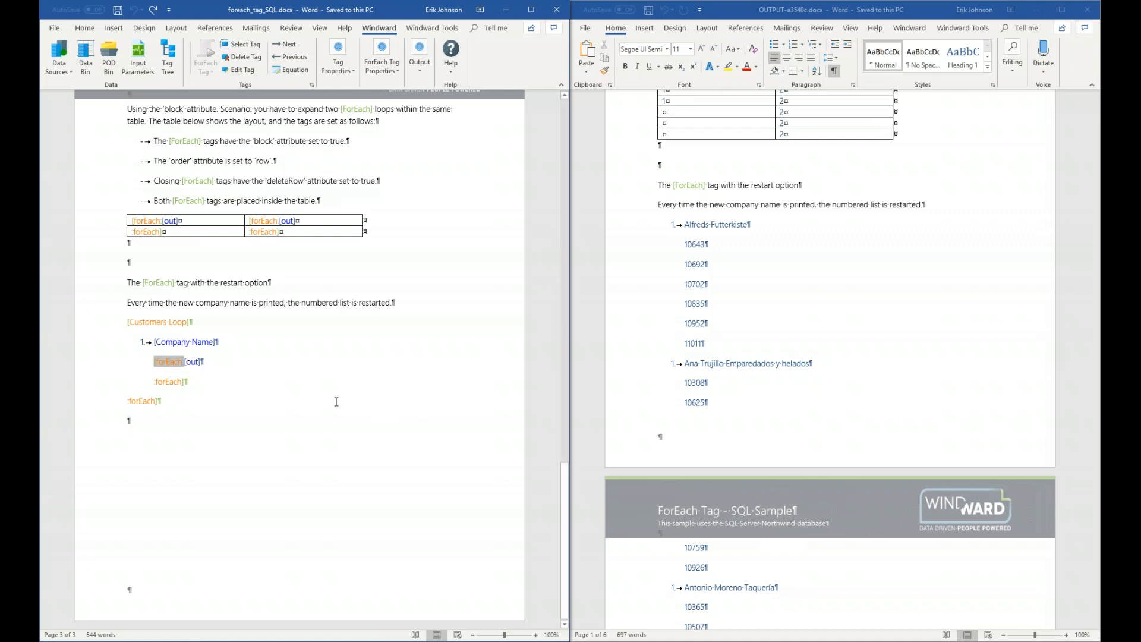
Step: Compare the Customers Loop, Company Name, nested forEach and out tags with the output, then close the output and maximize the template
left_click(157, 322)
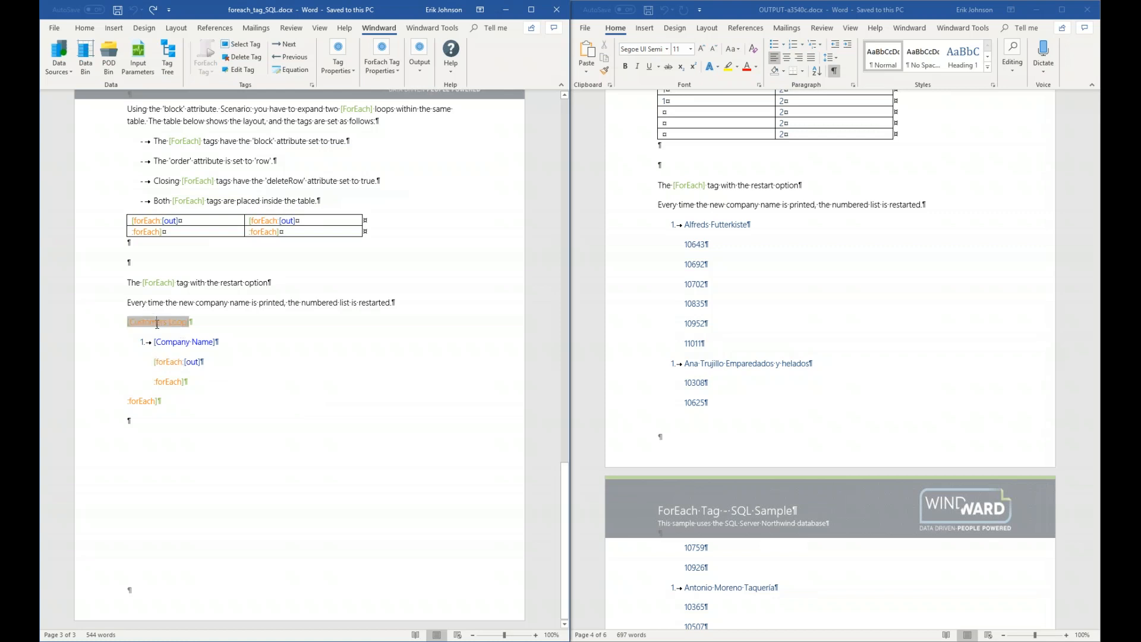
left_click(174, 361)
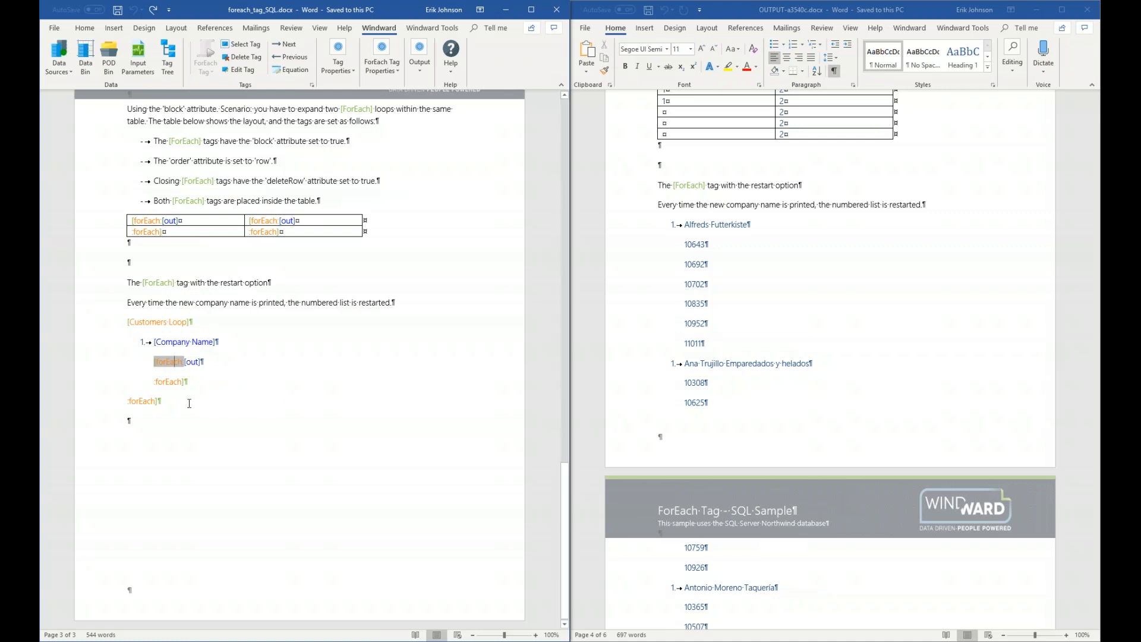
left_click(167, 321)
mouse_move(167, 321)
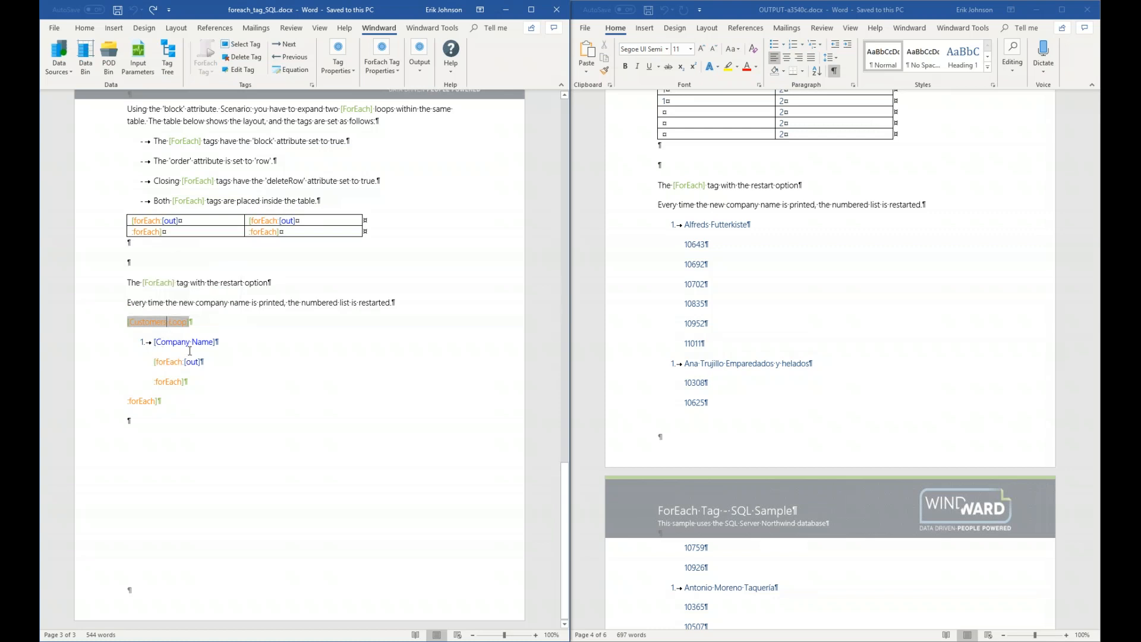
mouse_move(197, 350)
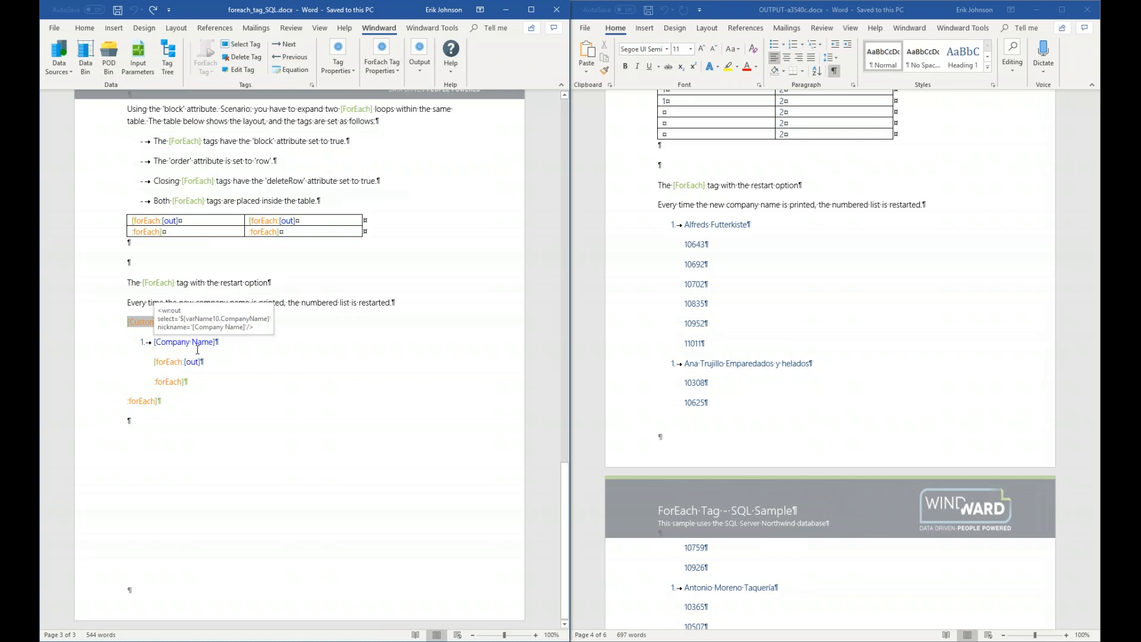
left_click(167, 363)
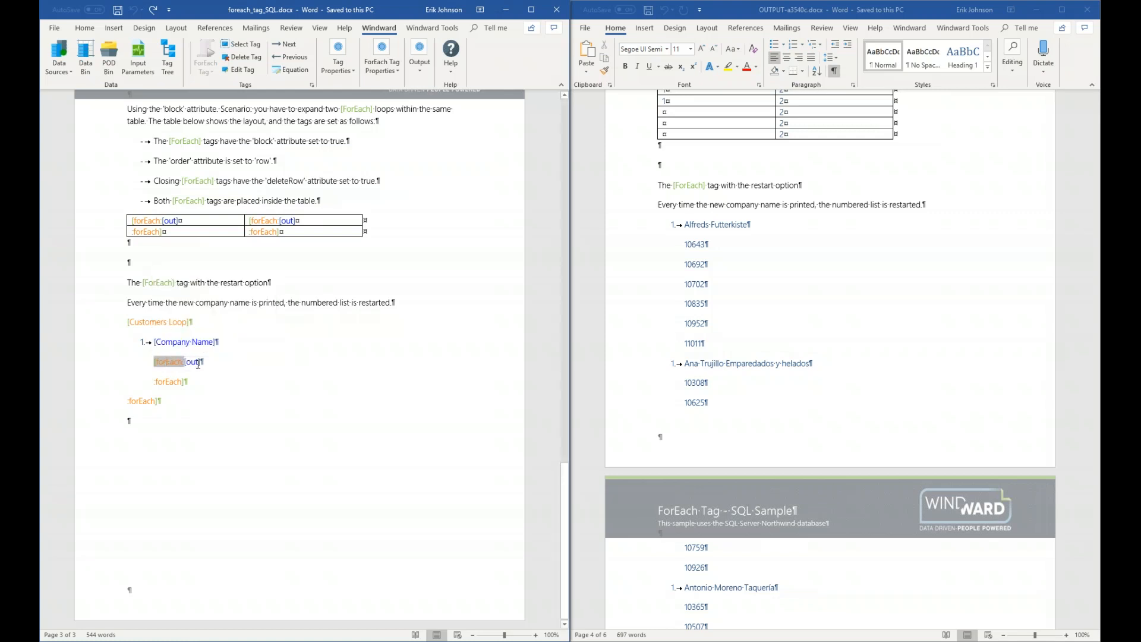
left_click(194, 363)
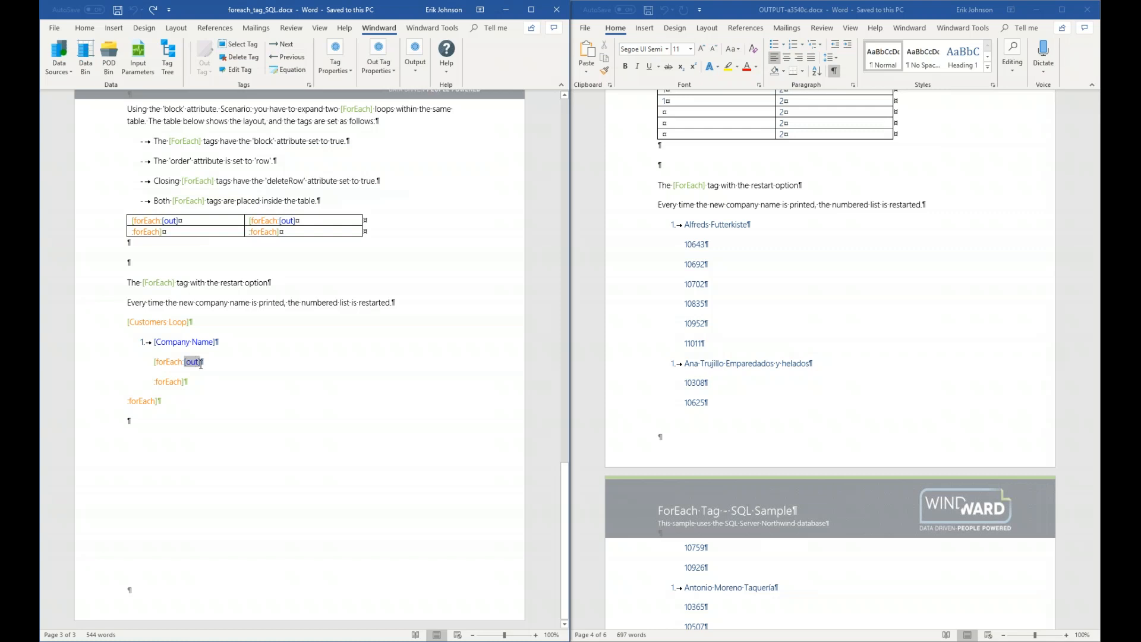
mouse_move(199, 364)
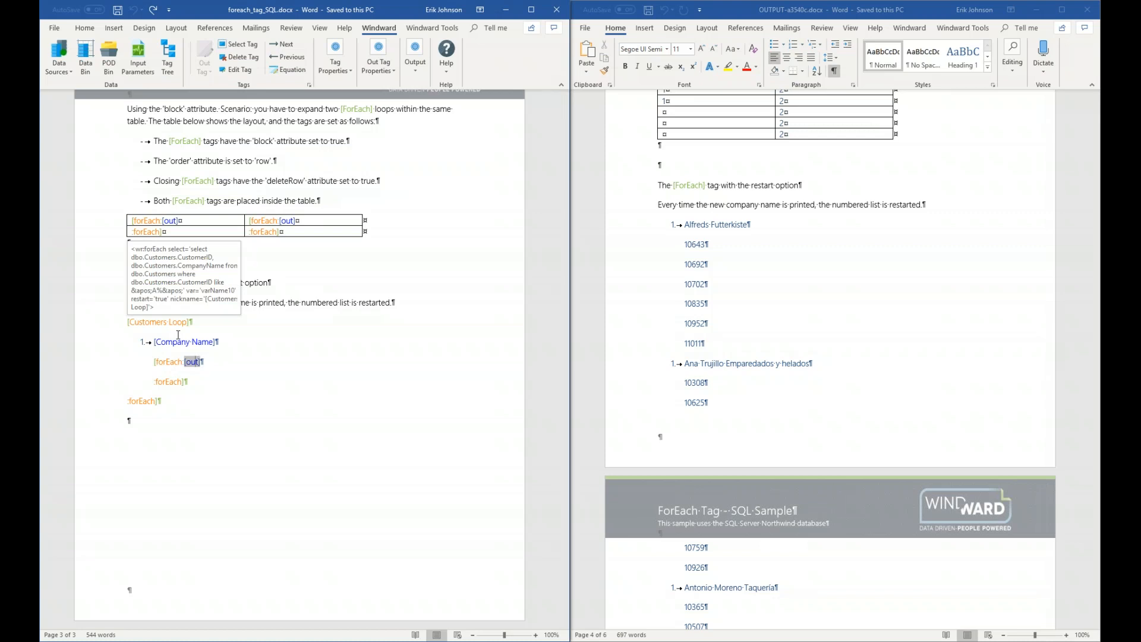
left_click(1088, 10)
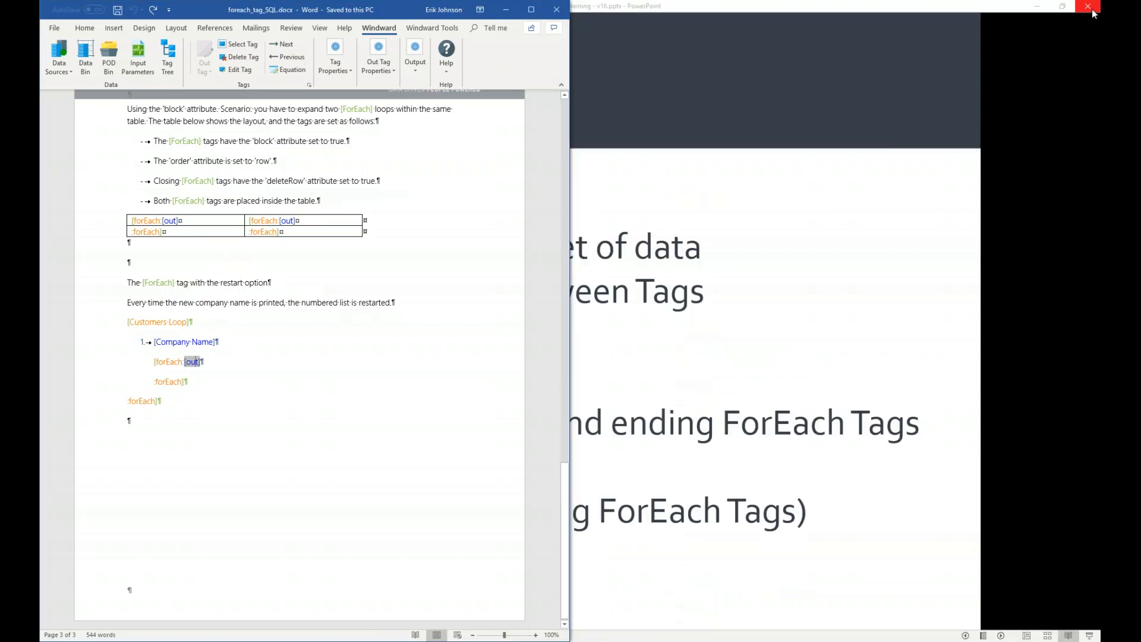
left_click(532, 10)
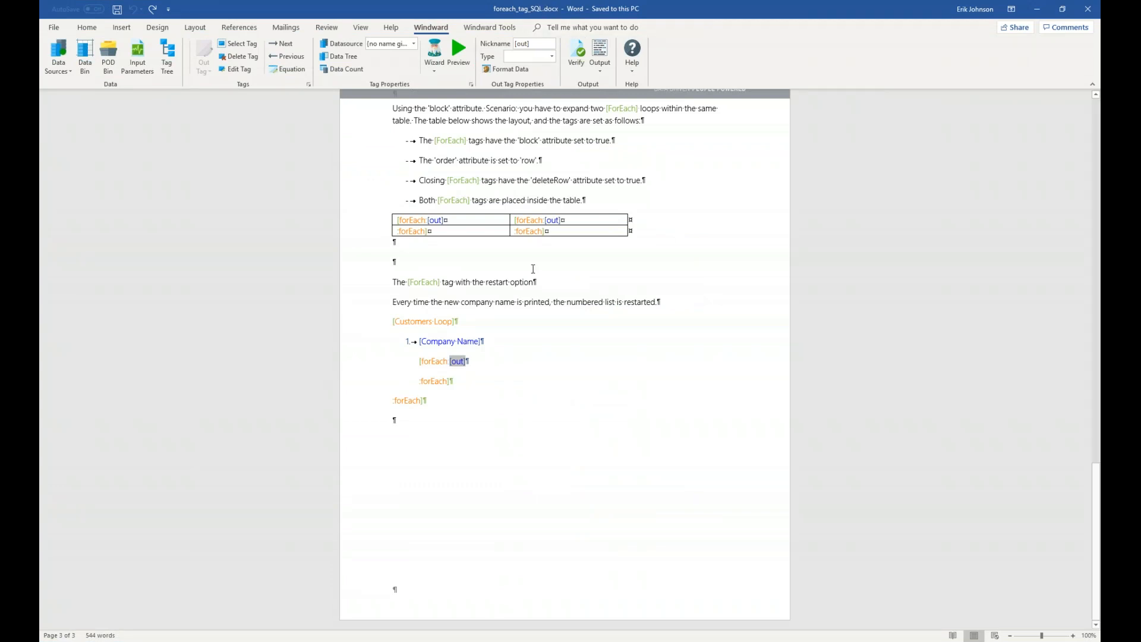
Step: Examine the forEach and out tags in the status-variable table, from the Index column to Last Name
scroll(509, 302, "up", 1)
scroll(508, 302, "up", 20)
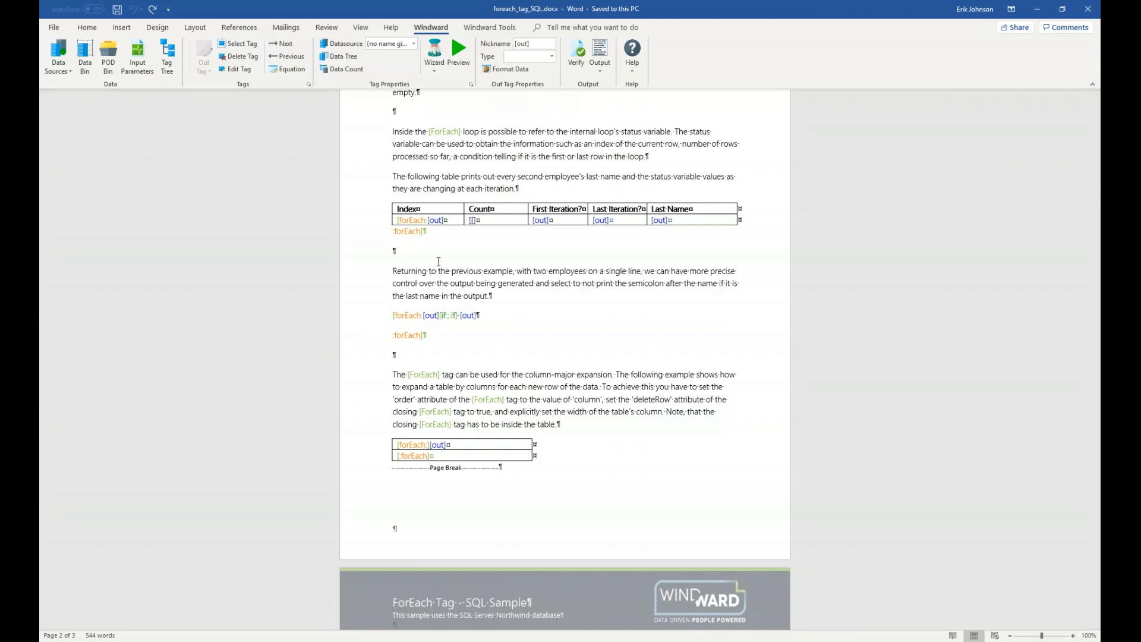
left_click_drag(405, 220, 417, 232)
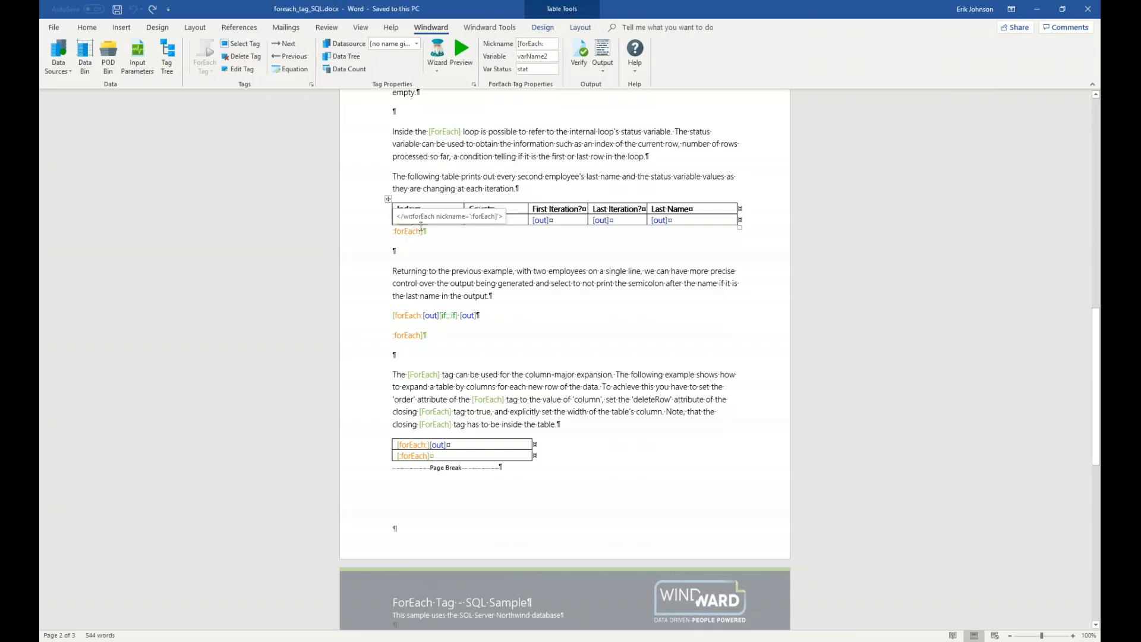
left_click(473, 220)
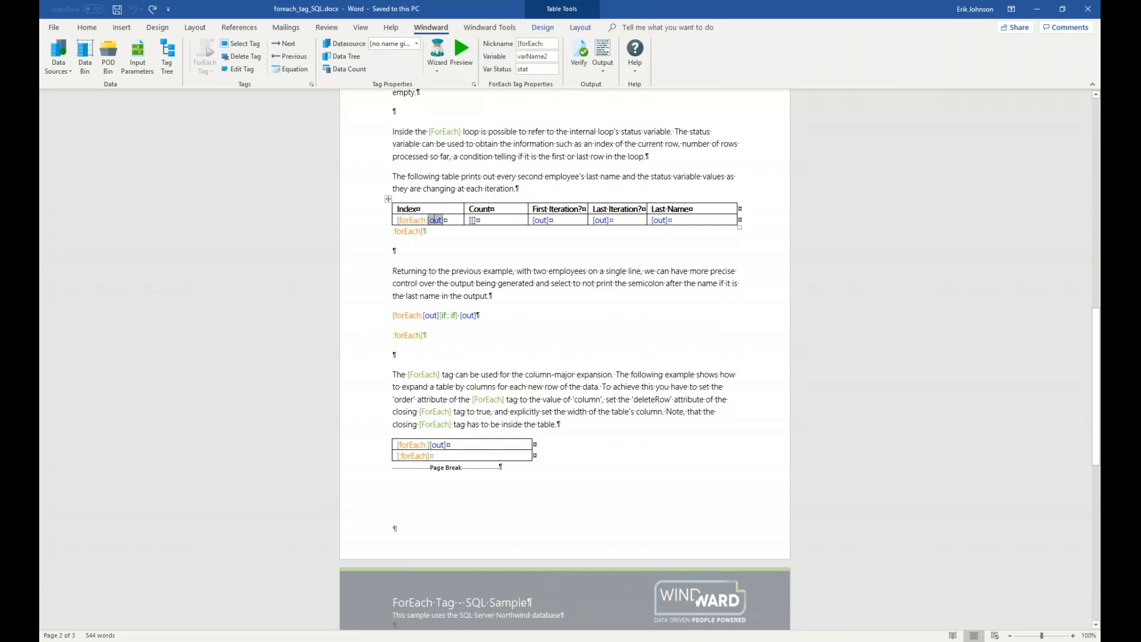
left_click(543, 218)
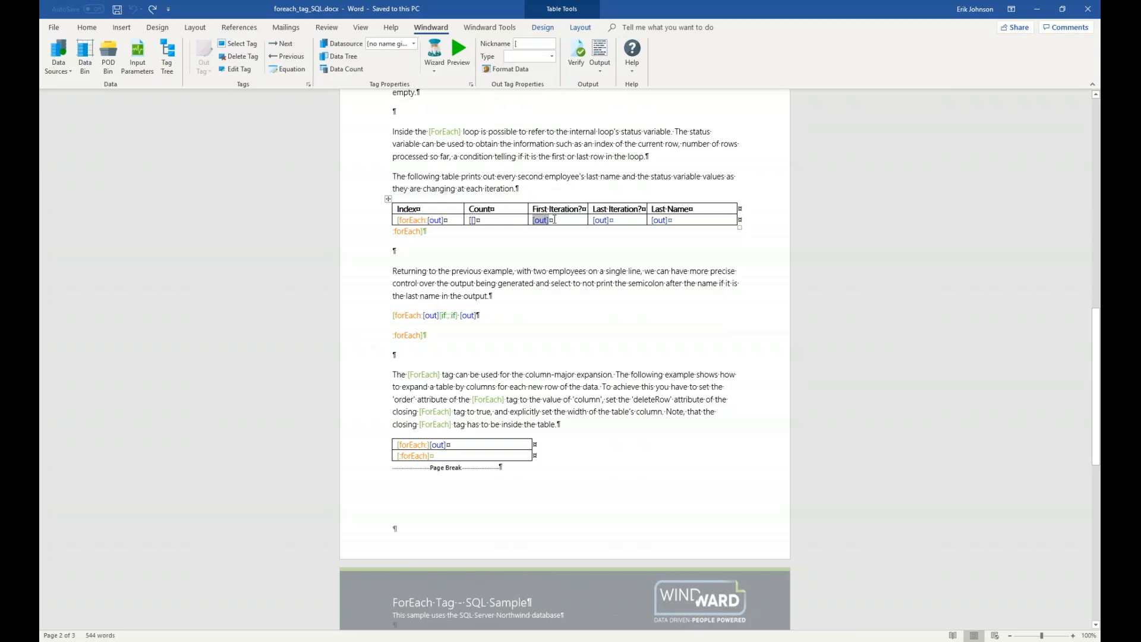
left_click(664, 220)
mouse_move(411, 233)
Step: Preview the data returned by the column-major table's opening forEach tag, widening the results to show the whole Picture column
left_click(411, 455)
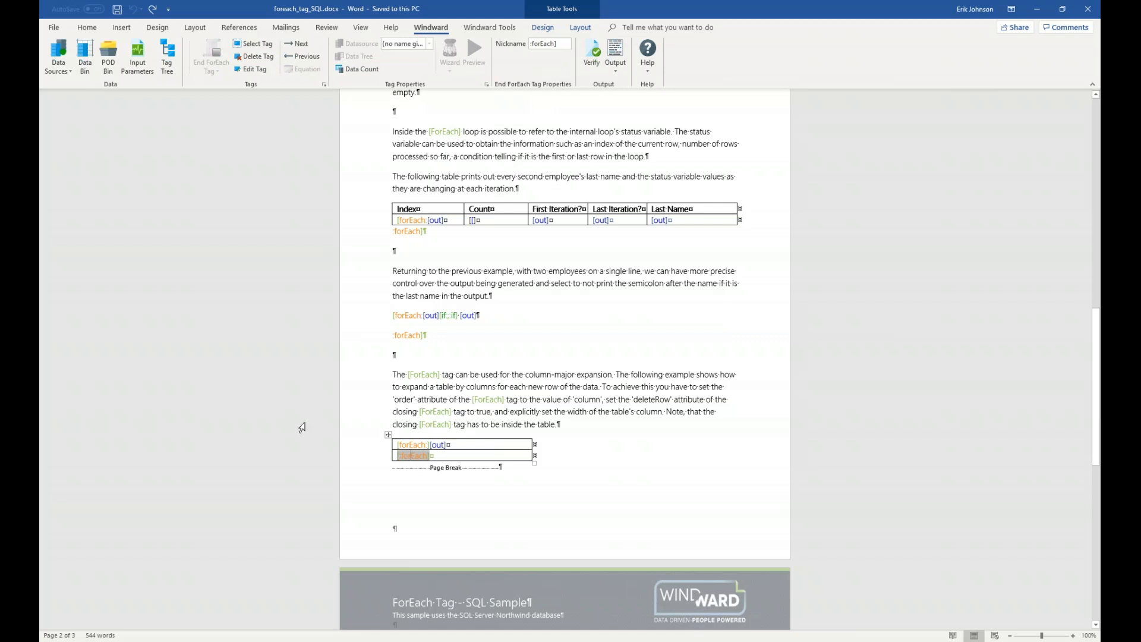
left_click(412, 444)
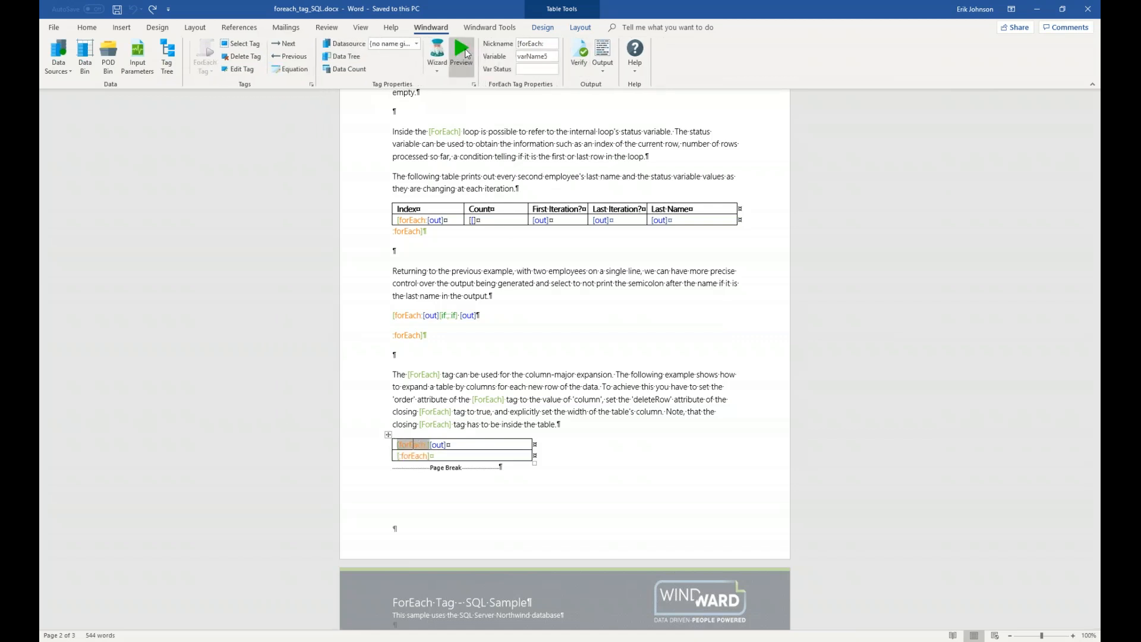
left_click(464, 54)
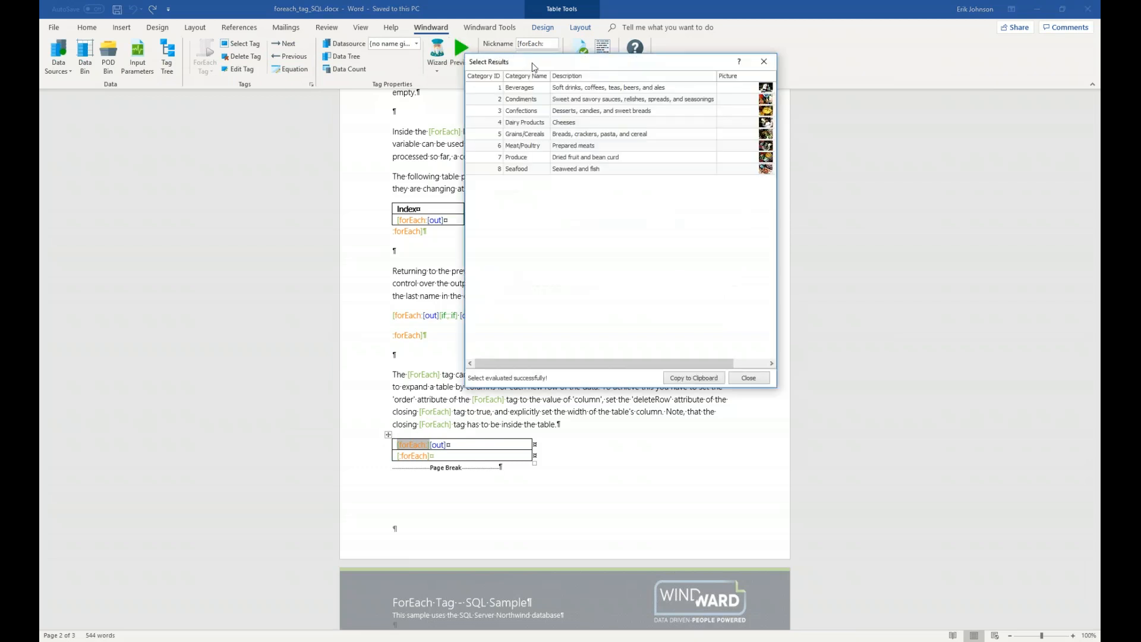
left_click_drag(531, 159, 535, 206)
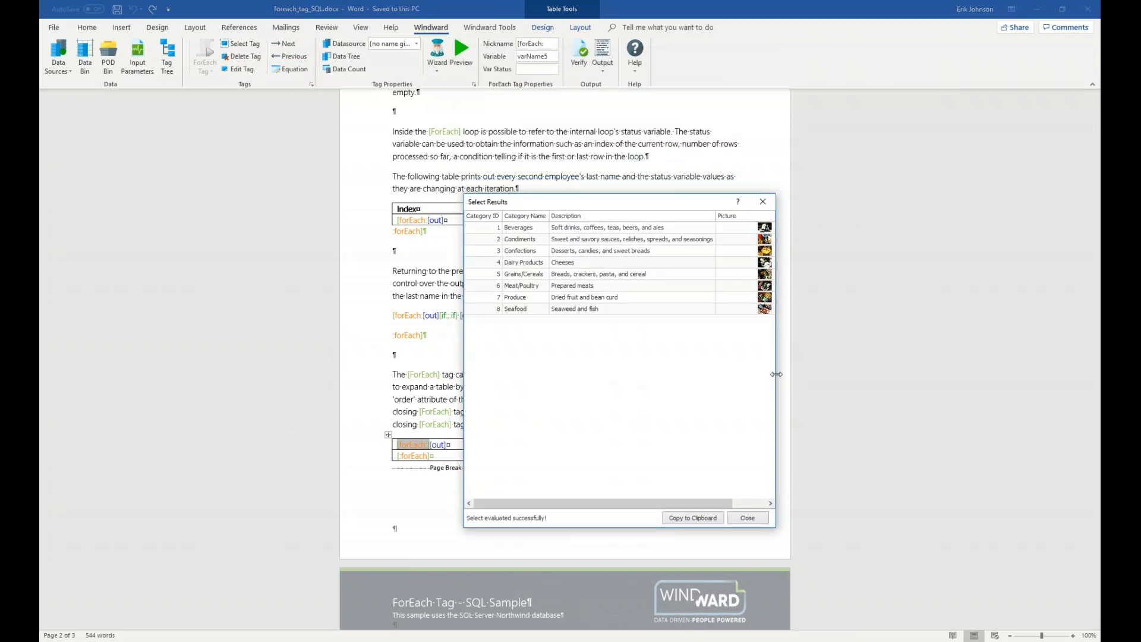
left_click_drag(778, 374, 831, 374)
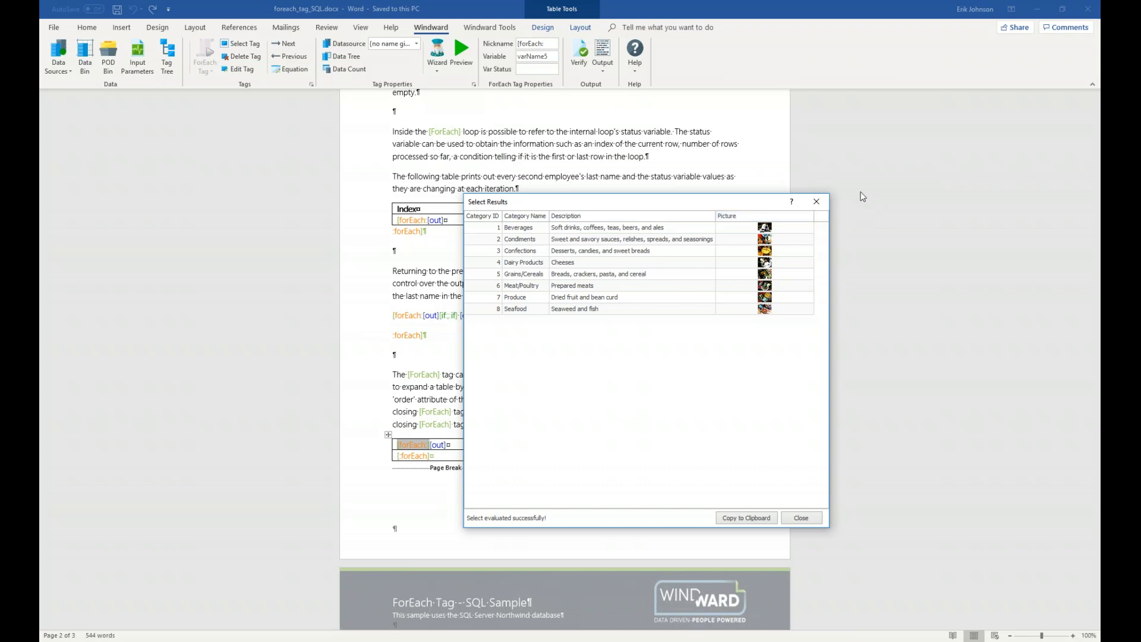
left_click(817, 201)
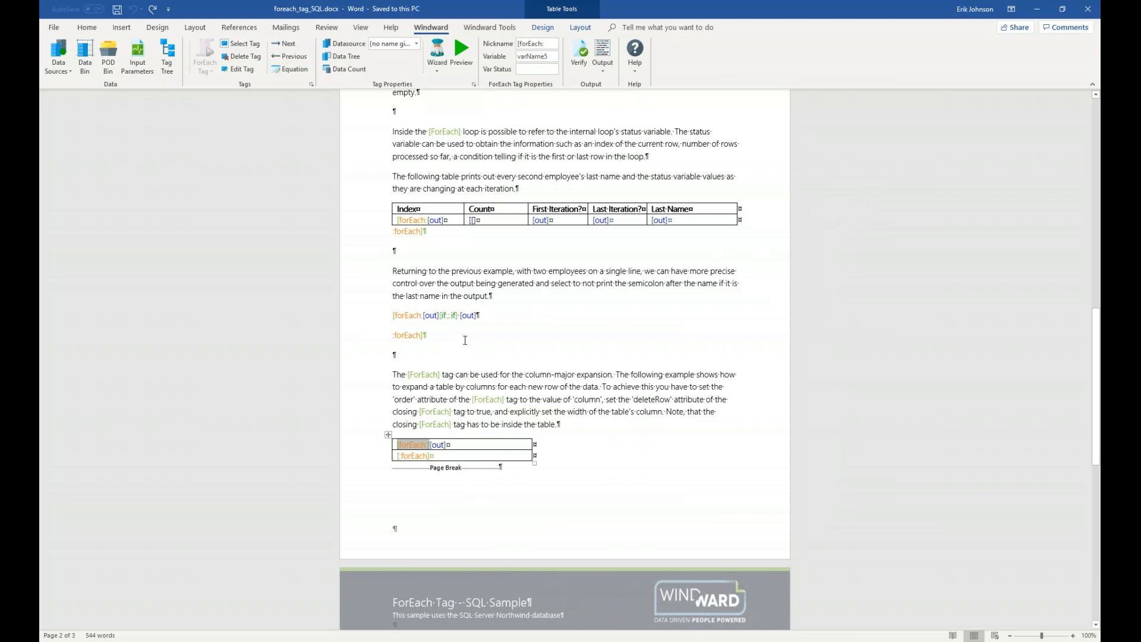
Step: Preview the category names returned by the out tag in the column-major table, then close the results
left_click(438, 445)
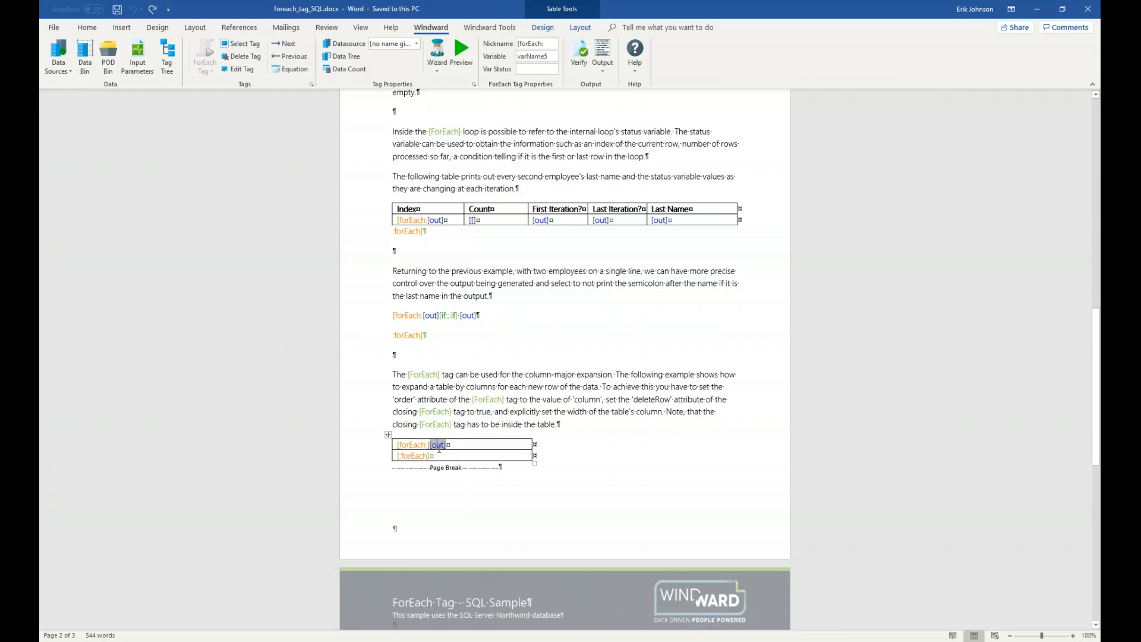
left_click(462, 70)
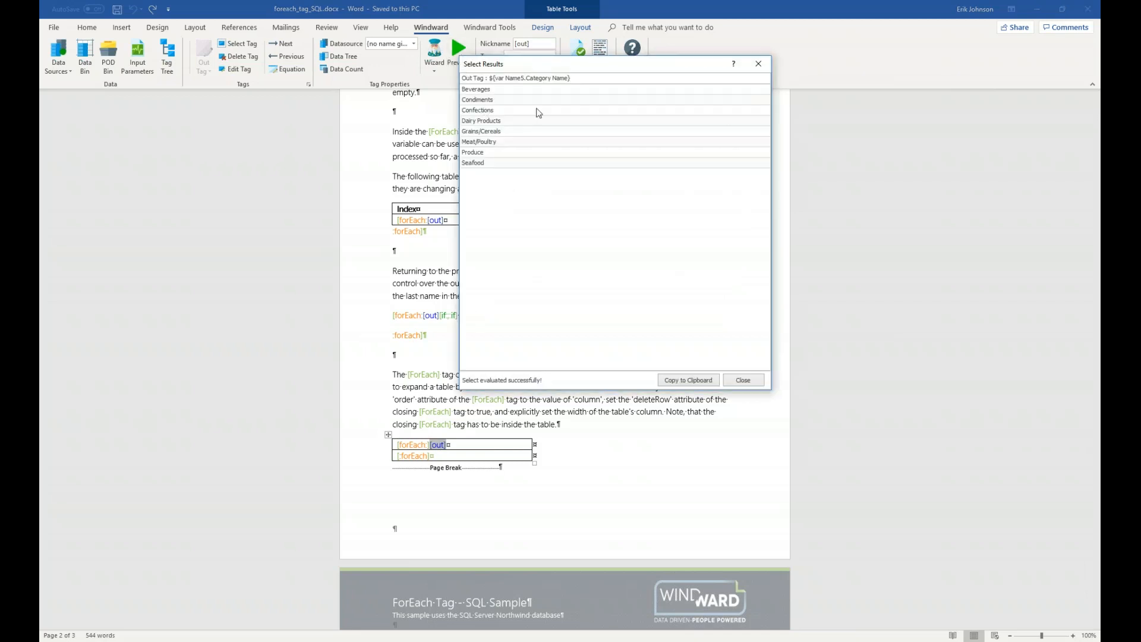
left_click_drag(573, 64, 585, 276)
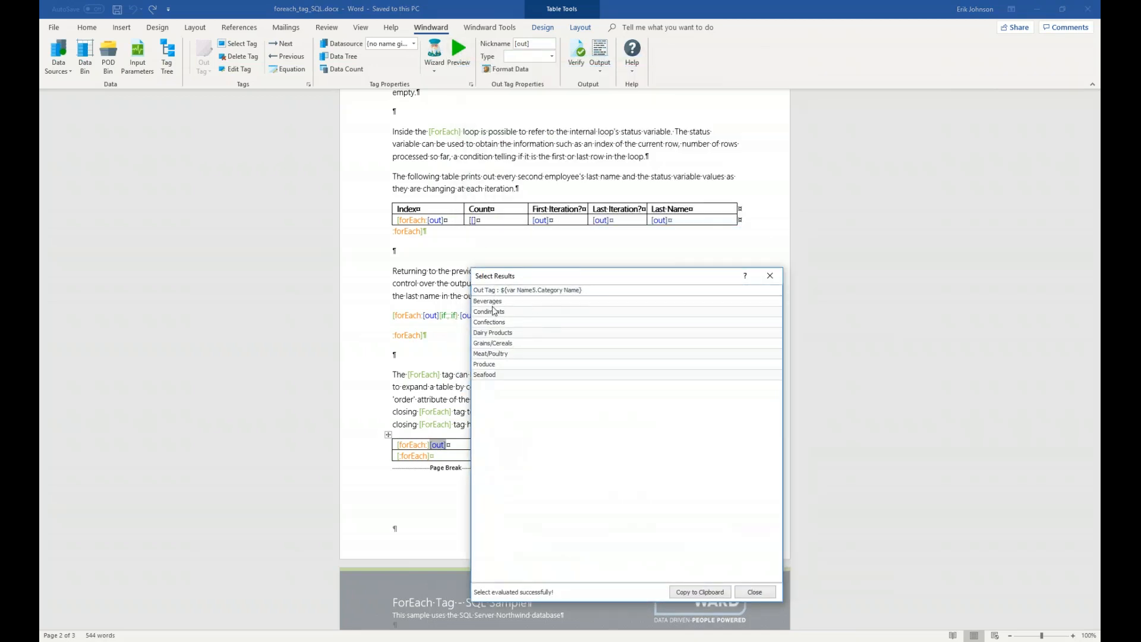
left_click(759, 596)
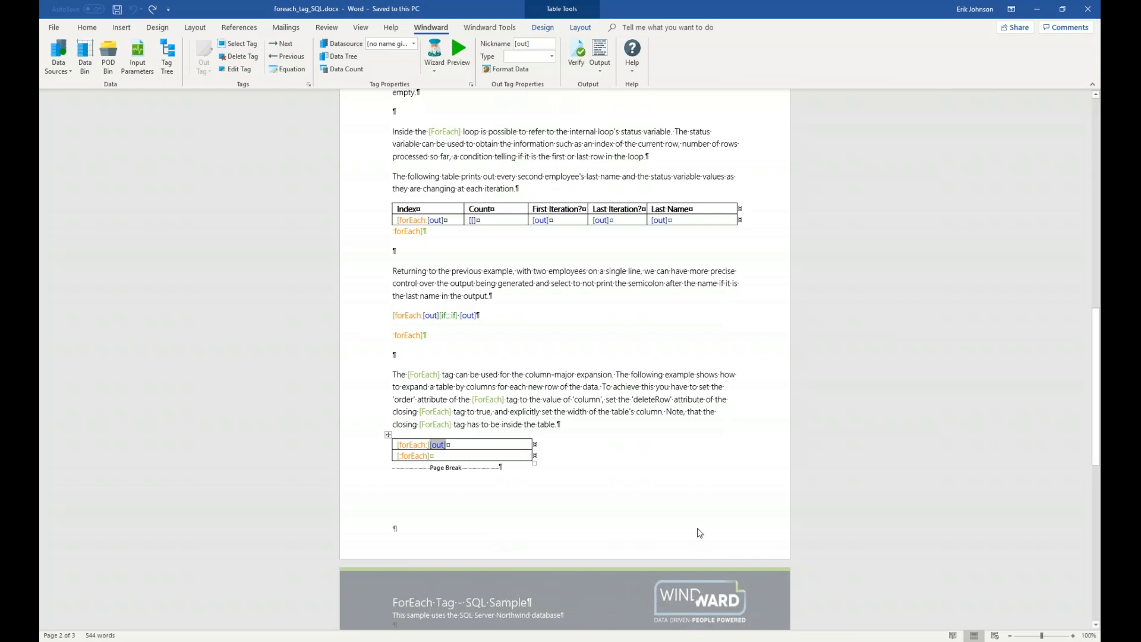
Step: Generate the report output again and arrange it side by side with the template
left_click(600, 50)
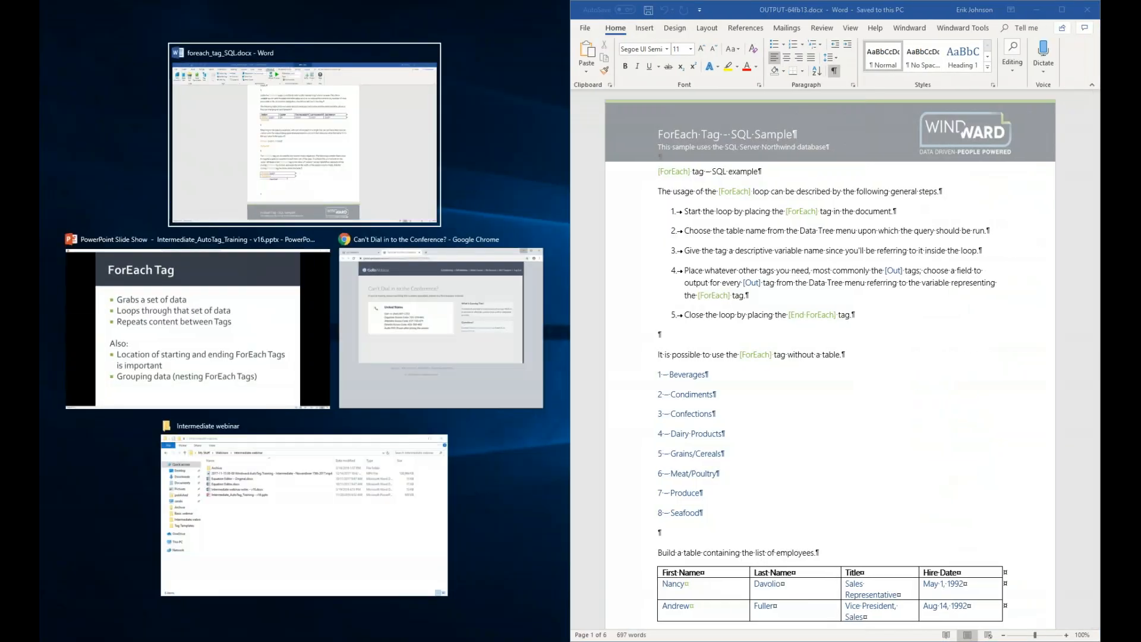
key("Return")
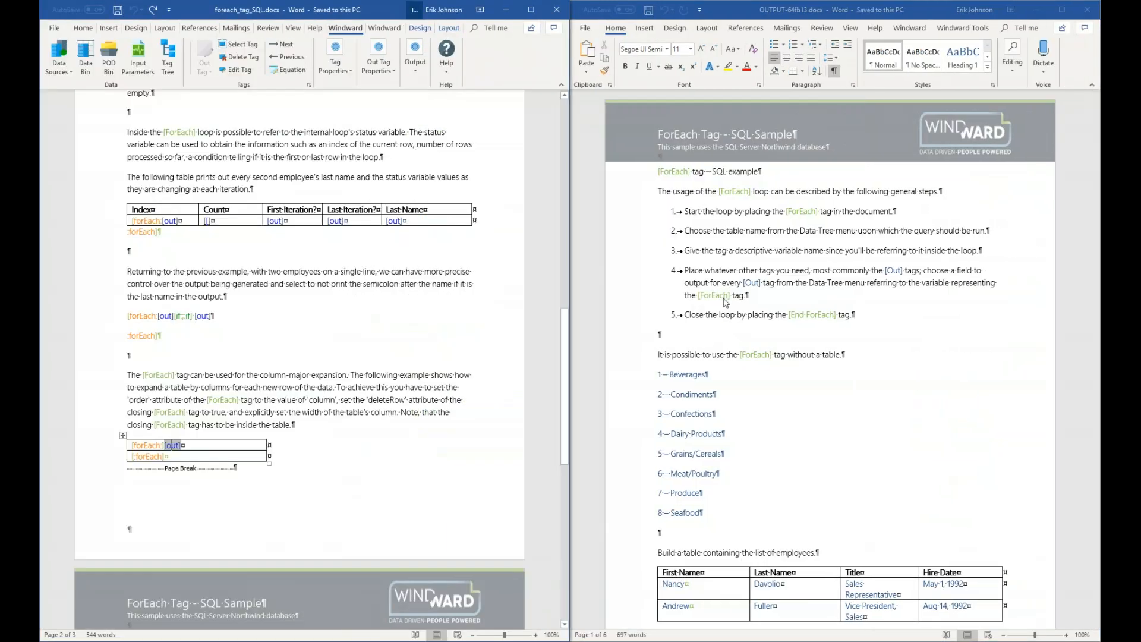
Step: Compare the output's column-expanded category table with the template's closing forEach tag, then close the output
scroll(726, 304, "down", 2)
scroll(725, 302, "down", 10)
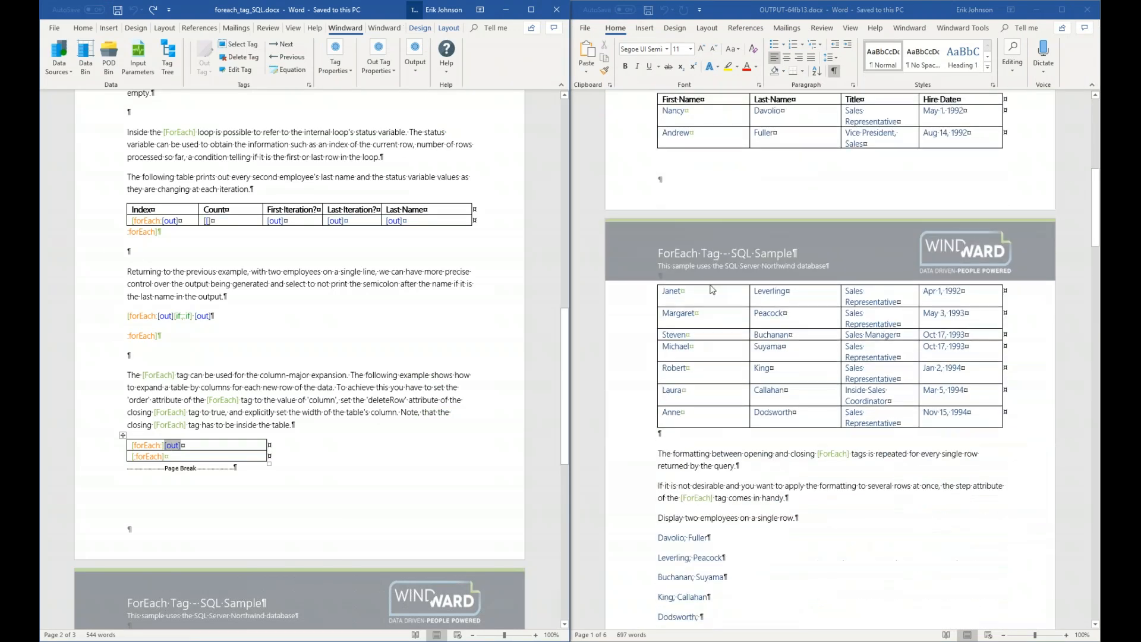
scroll(704, 288, "down", 10)
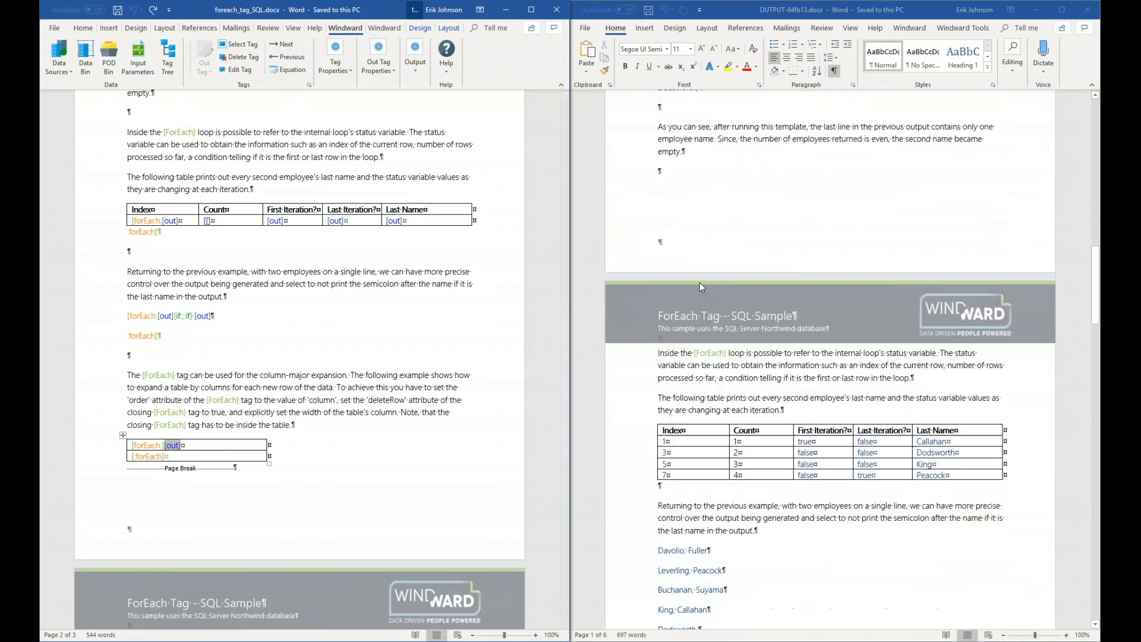
scroll(701, 288, "down", 10)
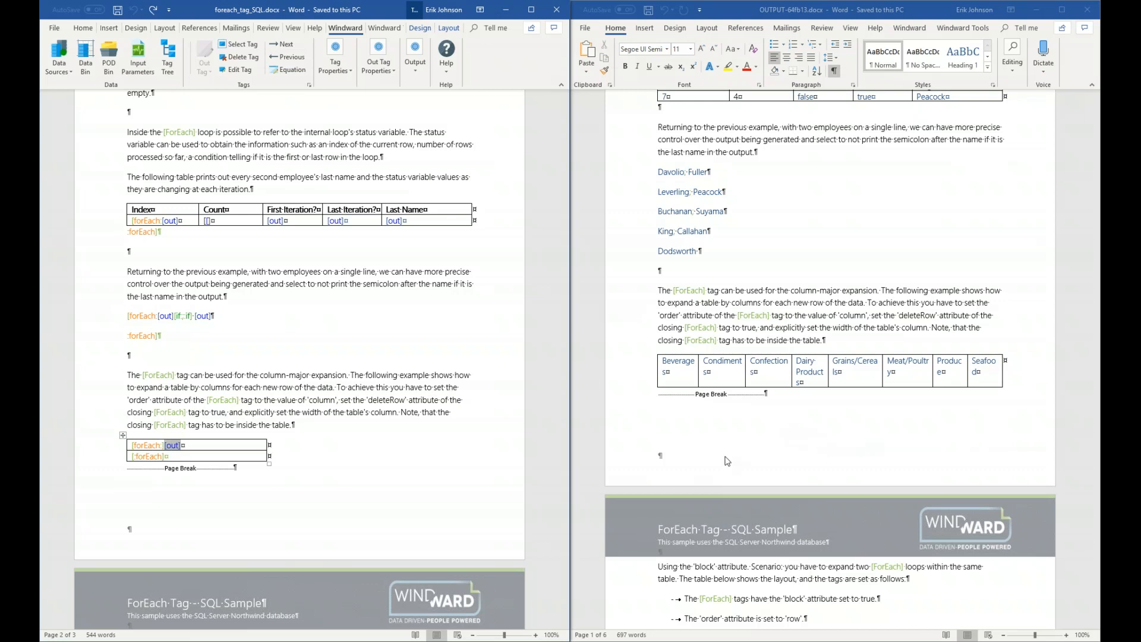
left_click(148, 456)
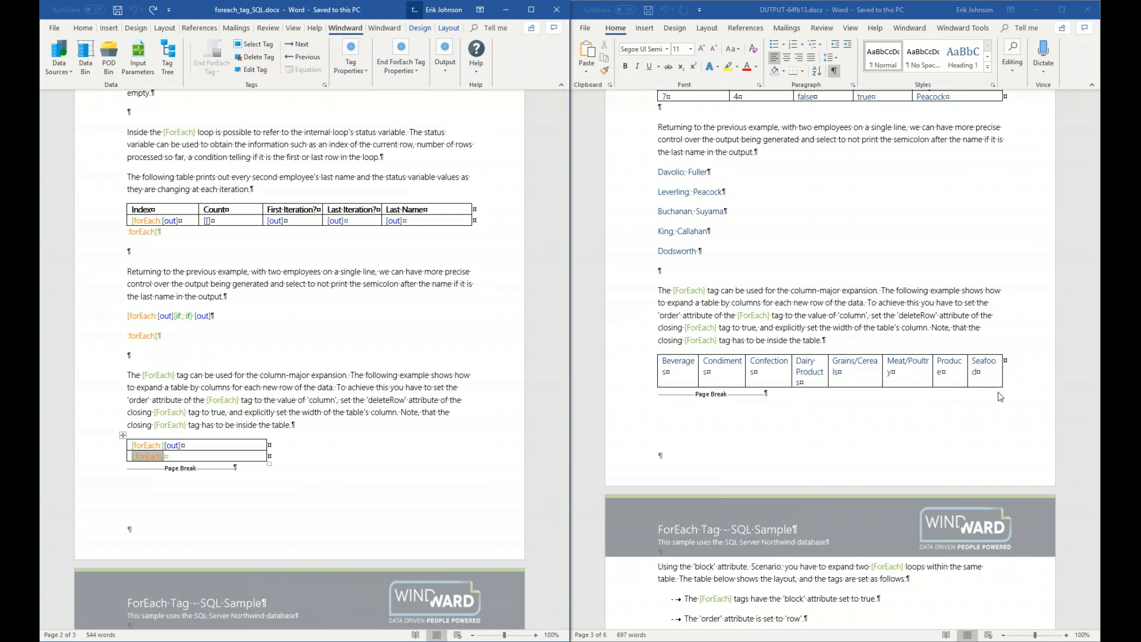
left_click(1088, 9)
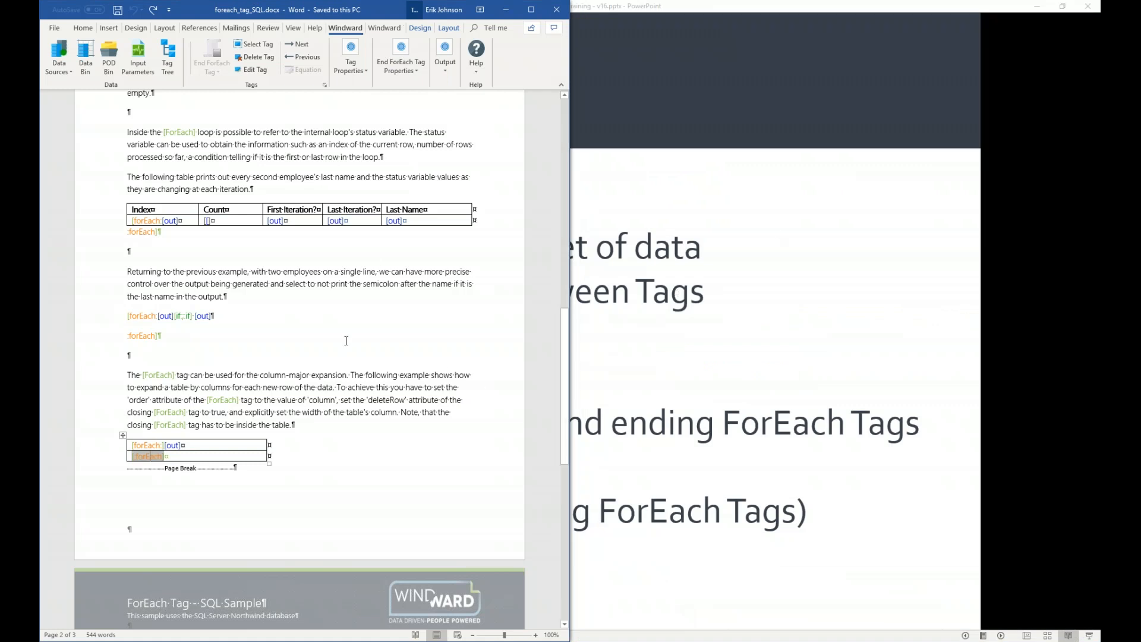
Step: Set deleteRow to false on the closing forEach tag of the column-major table and save the tag
left_click(537, 15)
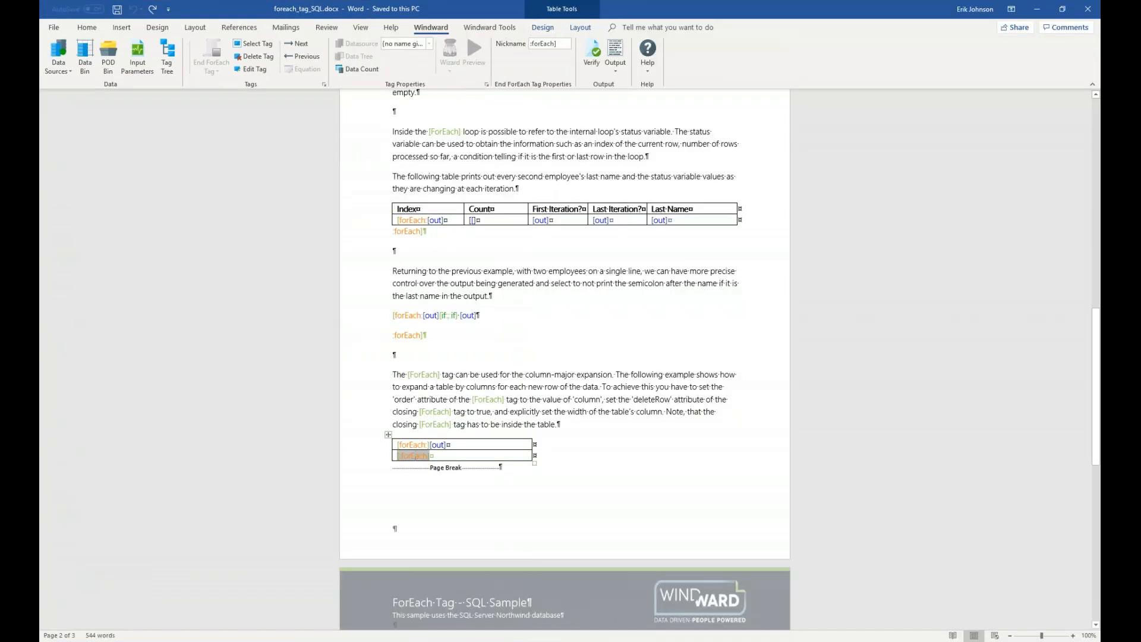
mouse_move(411, 456)
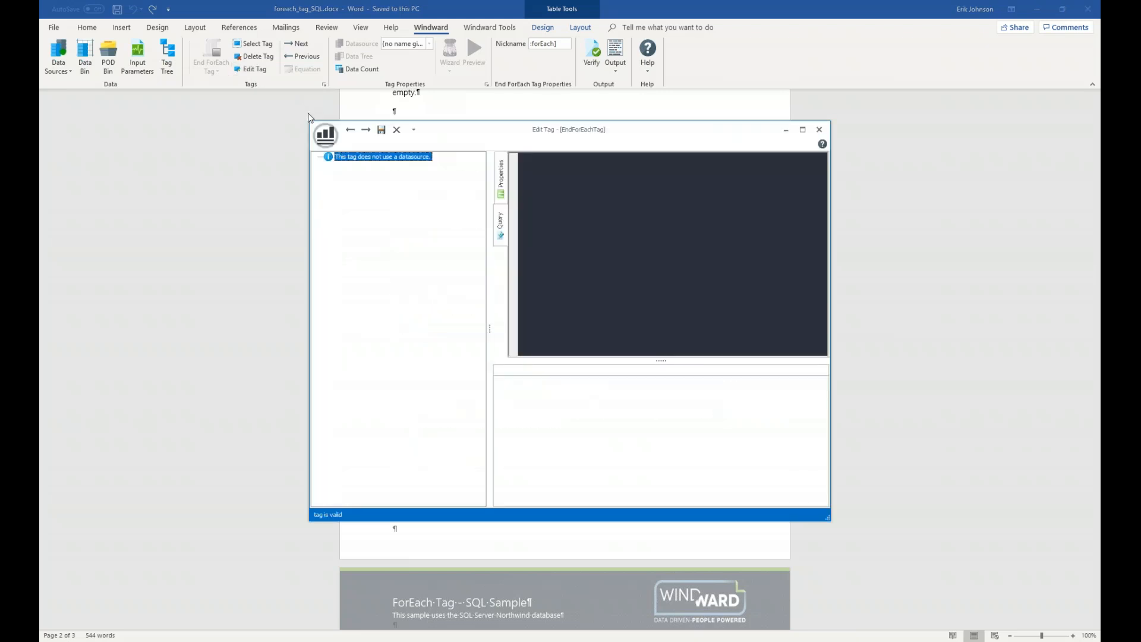
left_click_drag(481, 136, 476, 163)
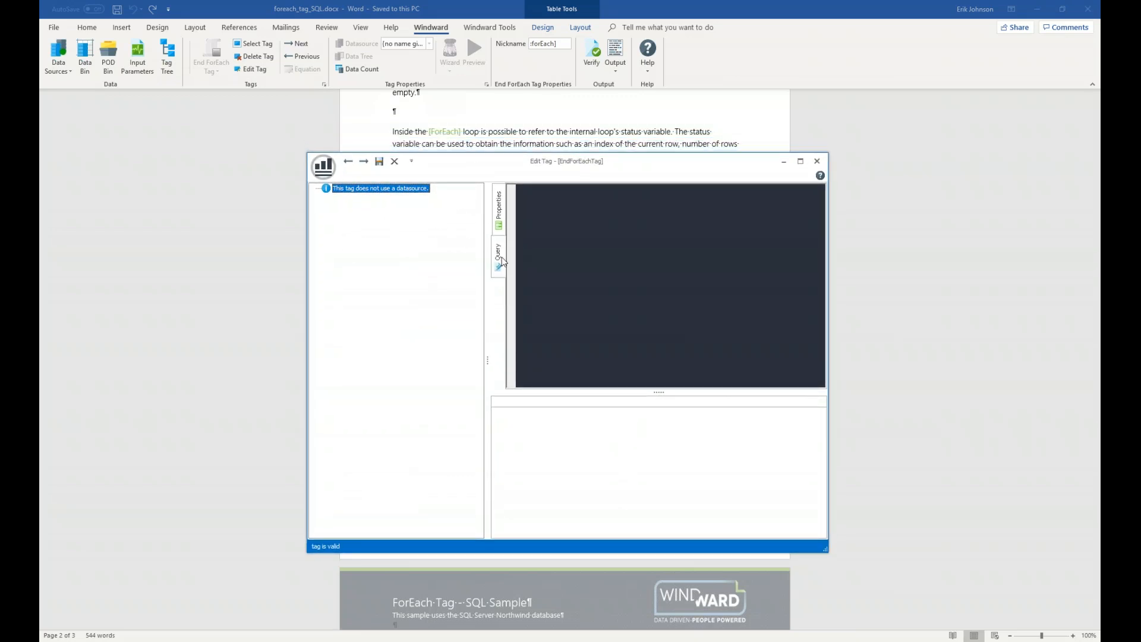
left_click(501, 263)
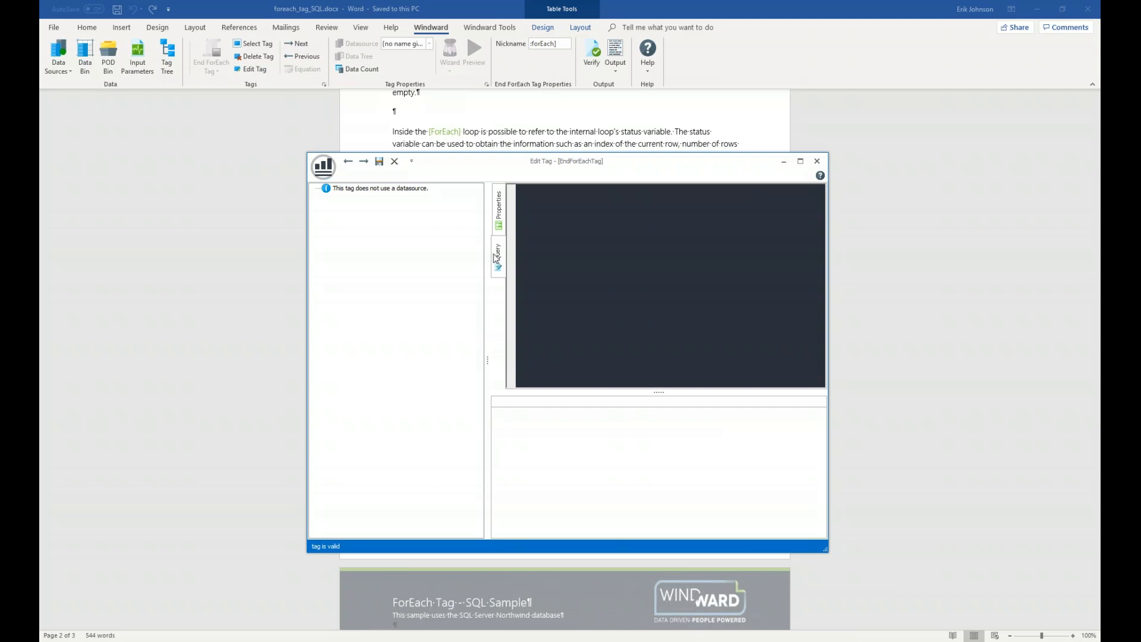
left_click(501, 210)
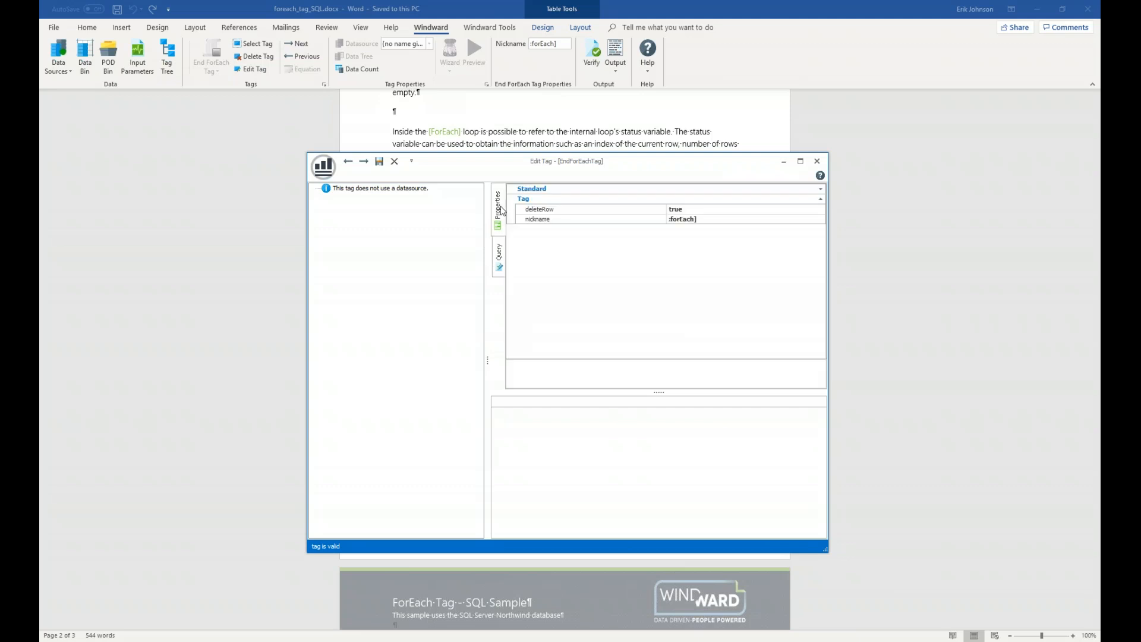
left_click(575, 213)
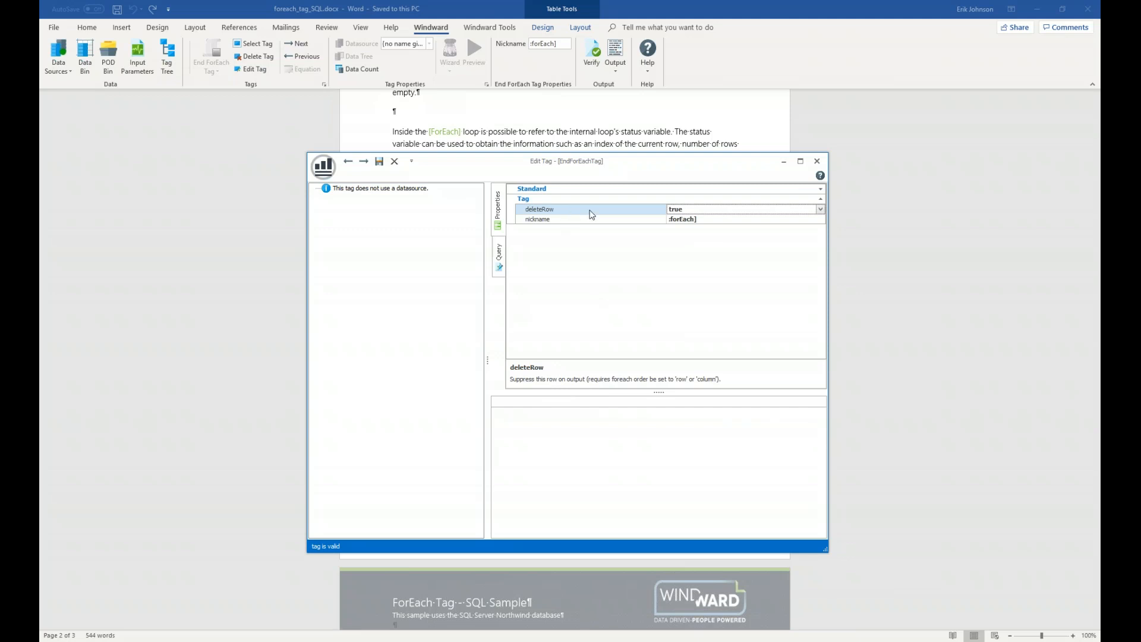
double_click(716, 211)
left_click(380, 161)
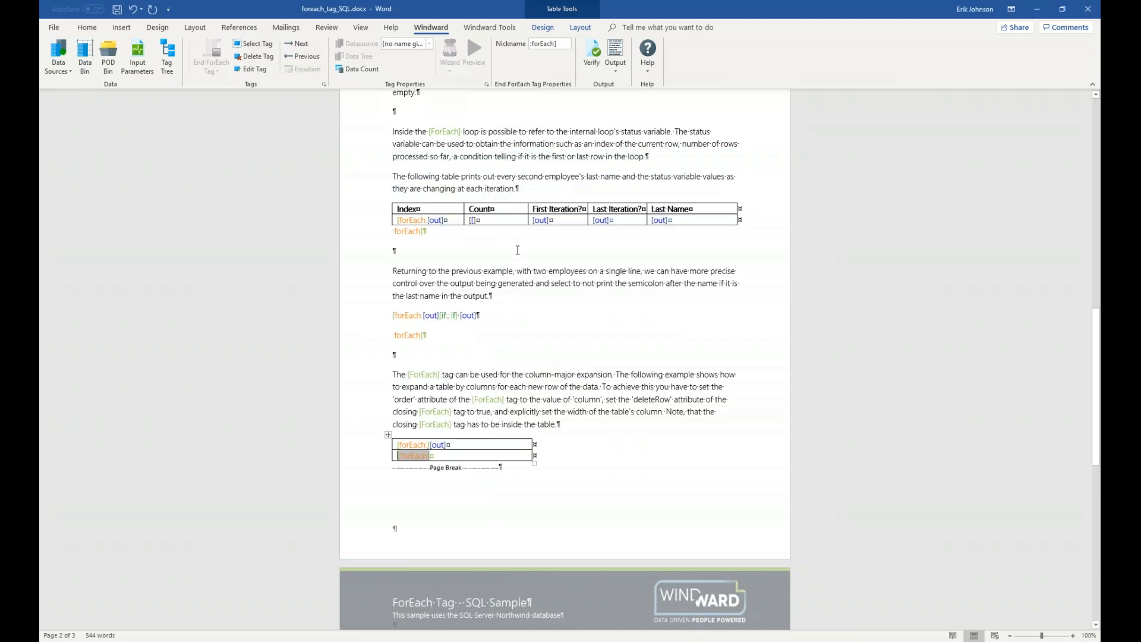
Step: Save the template, generate the report output, and examine the column-expanded category table
left_click(615, 52)
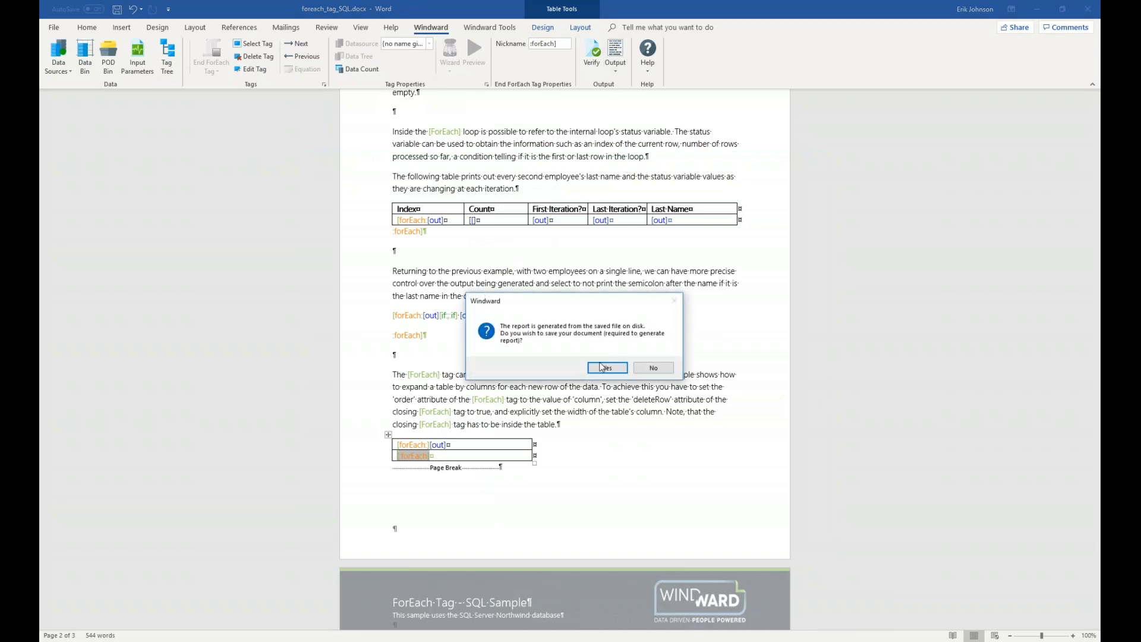
left_click(608, 367)
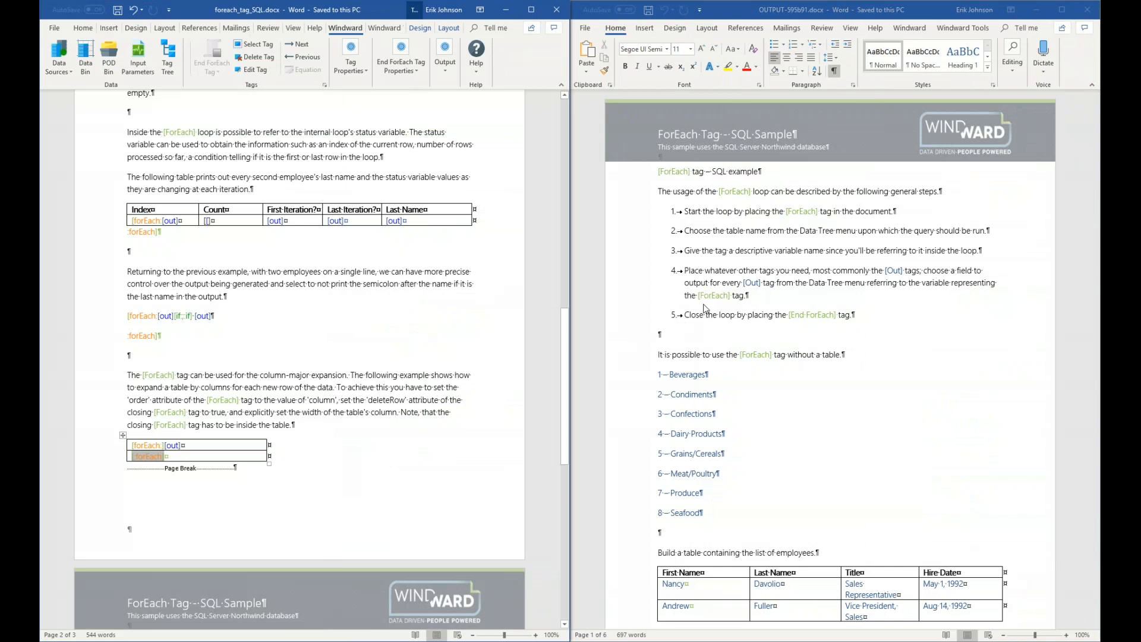
scroll(704, 307, "down", 8)
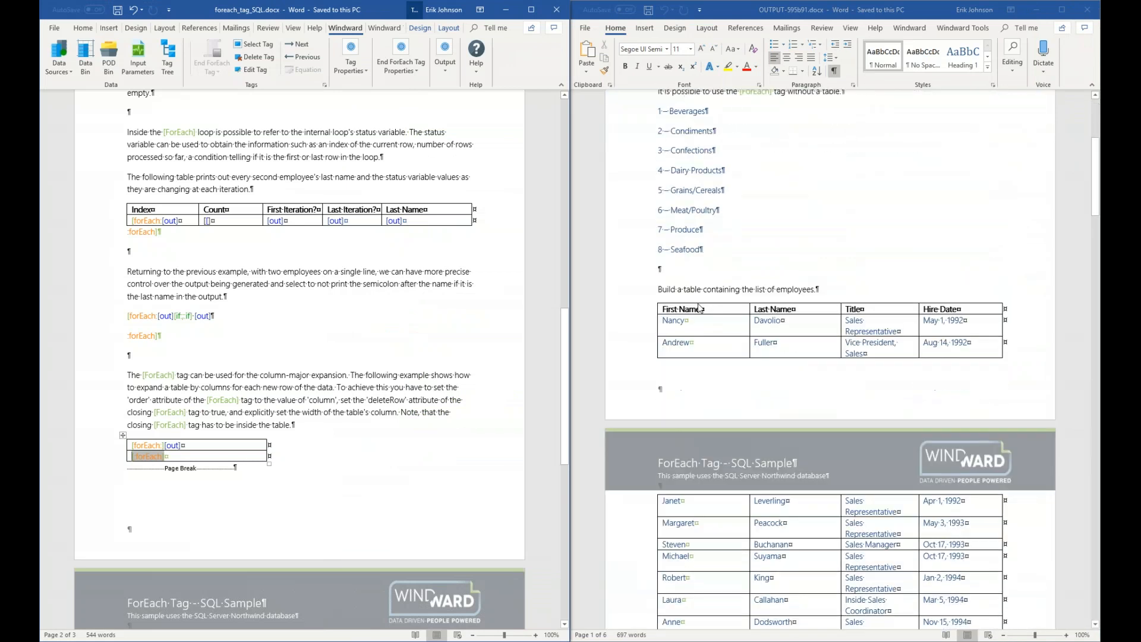
scroll(696, 305, "down", 10)
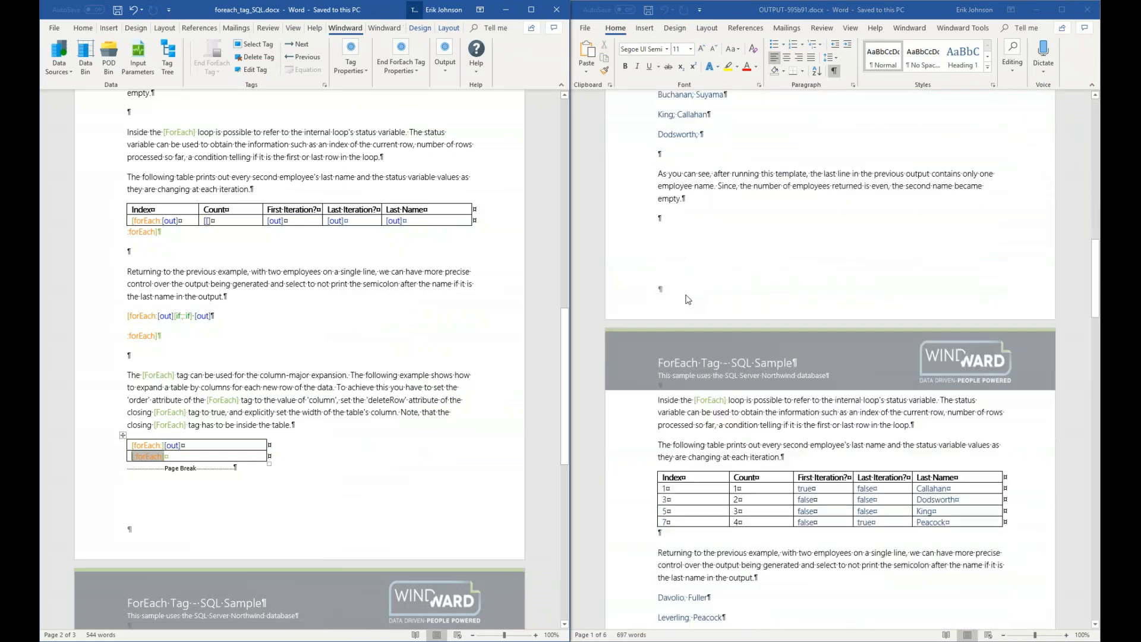
scroll(686, 298, "down", 5)
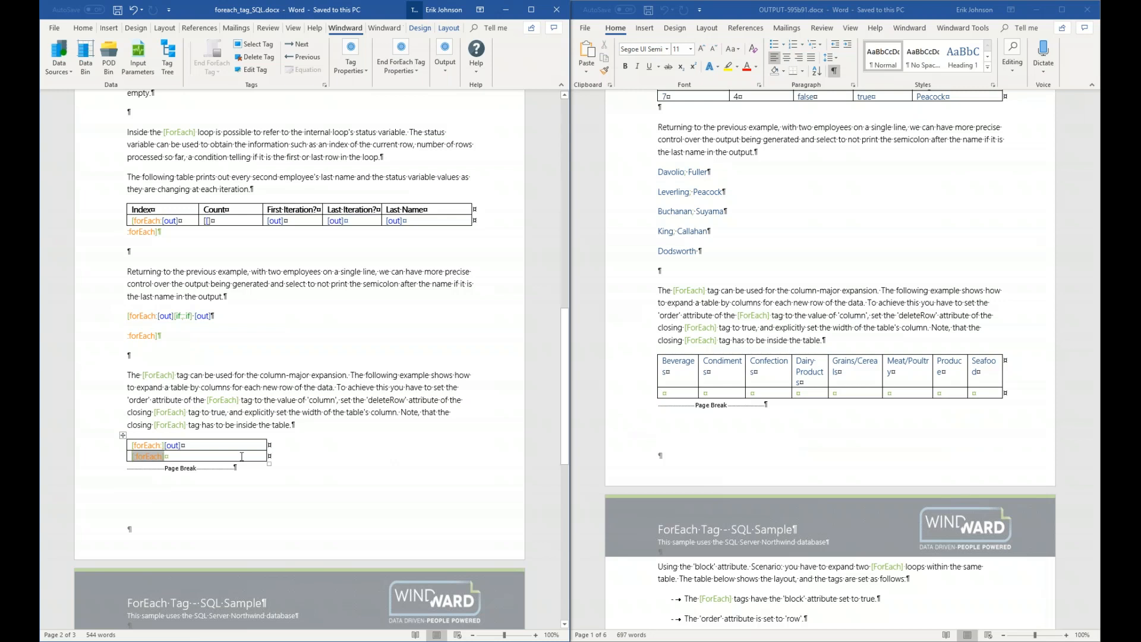
Step: Preview the data returned by the column-major table's opening forEach tag, enlarging the results to show every category row
left_click(143, 446)
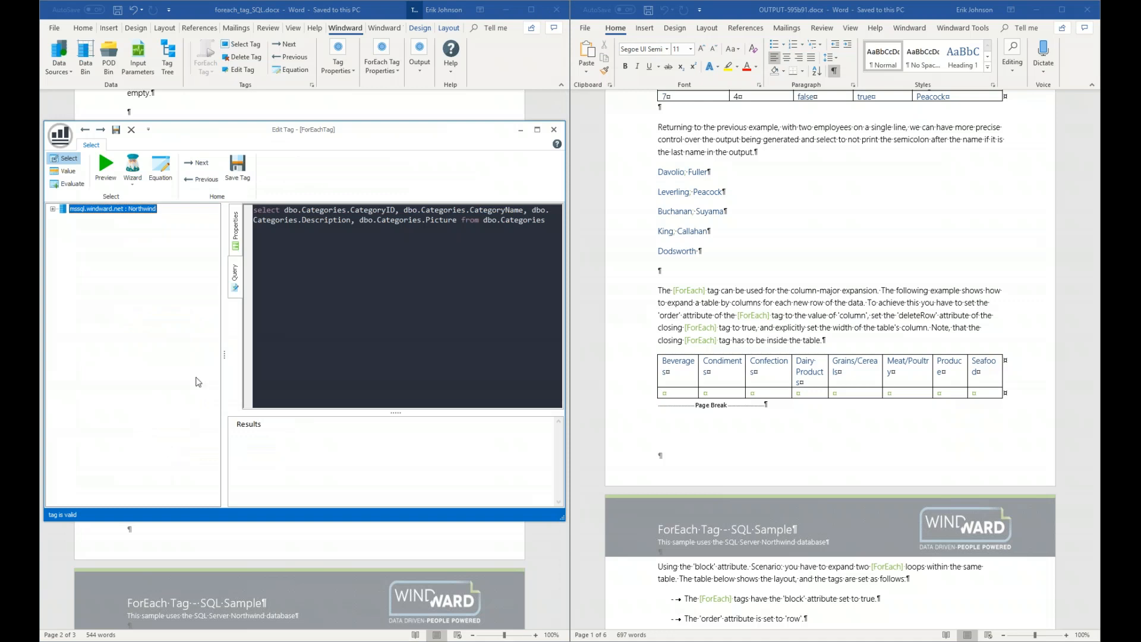
left_click_drag(380, 131, 533, 141)
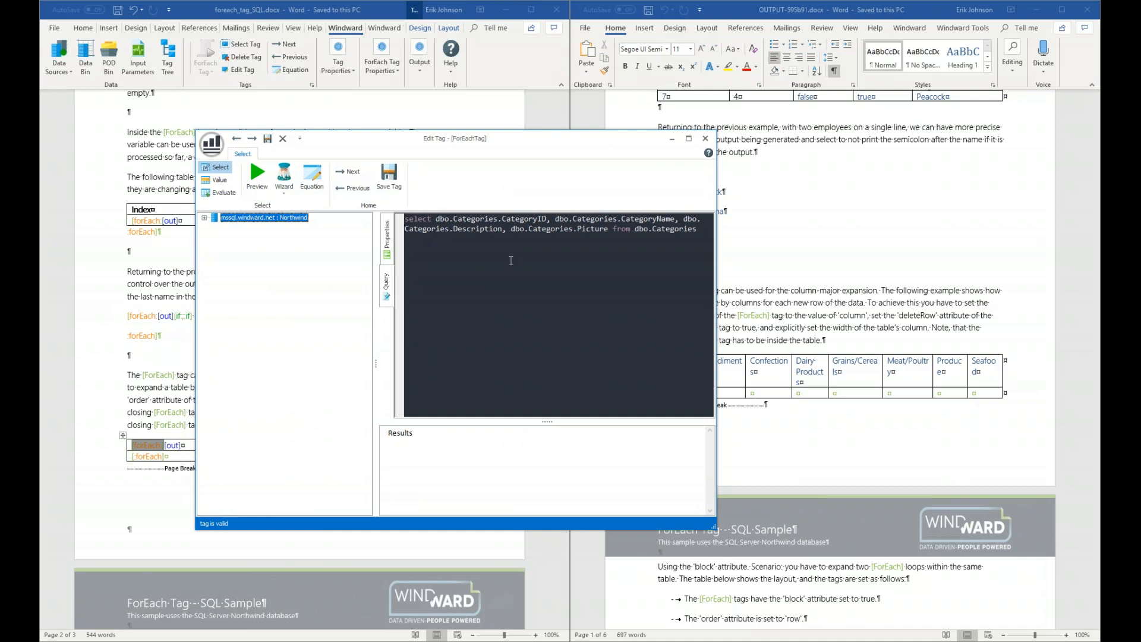
left_click(257, 173)
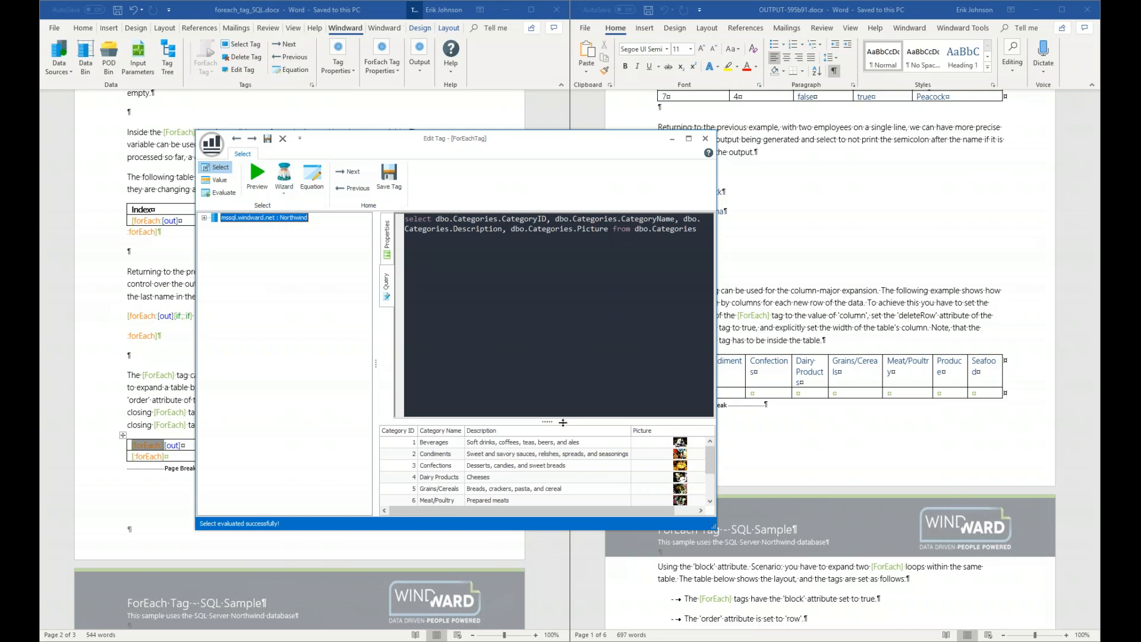
left_click_drag(549, 424, 548, 335)
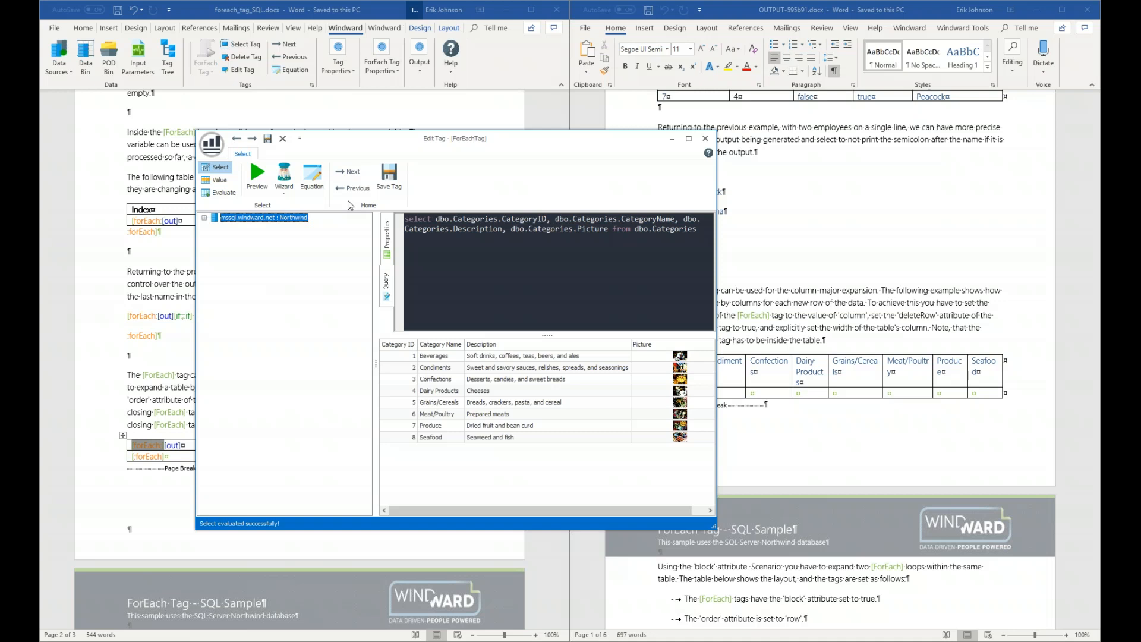
Step: Expand the Northwind data source, shrink the results area, and look over the query editor's color scheme options
left_click(205, 218)
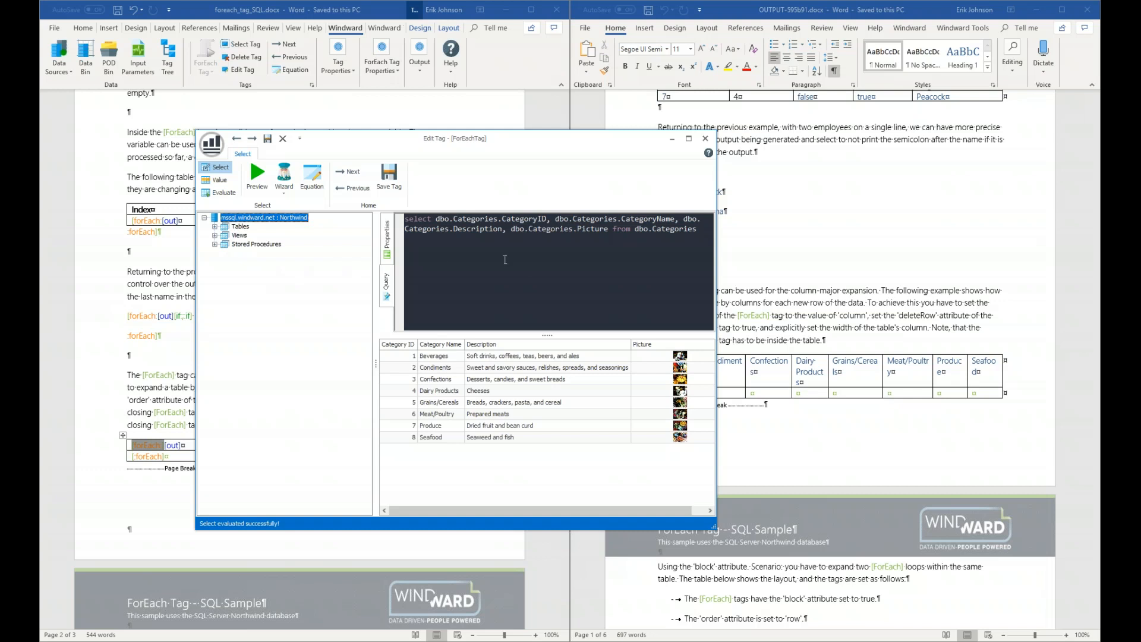
left_click_drag(548, 336, 547, 368)
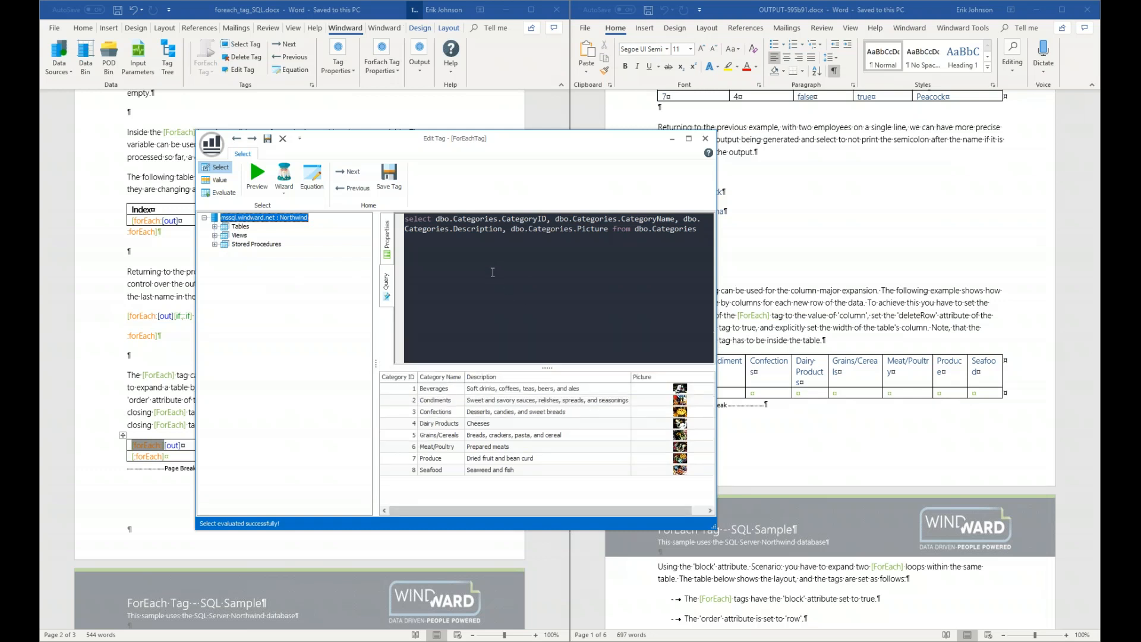
right_click(543, 267)
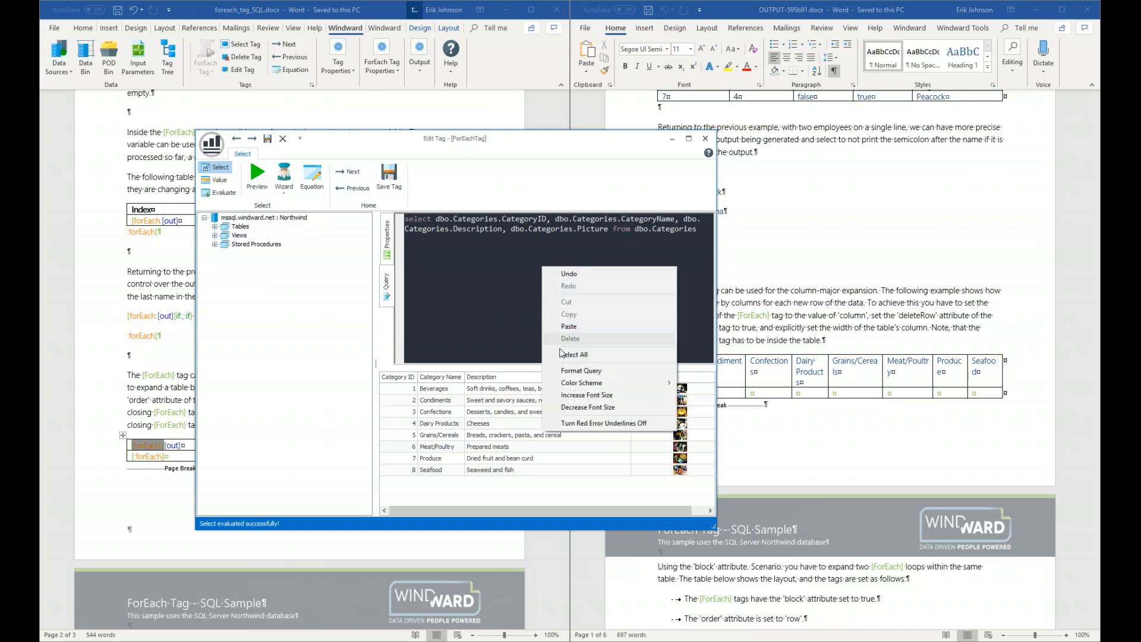
mouse_move(578, 385)
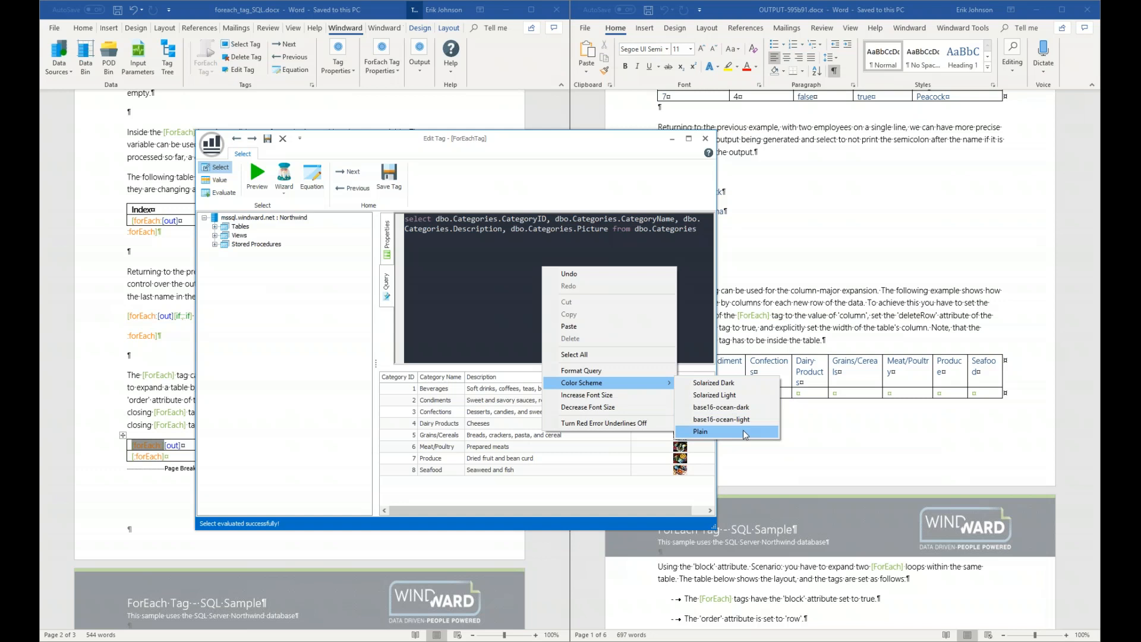
left_click(466, 315)
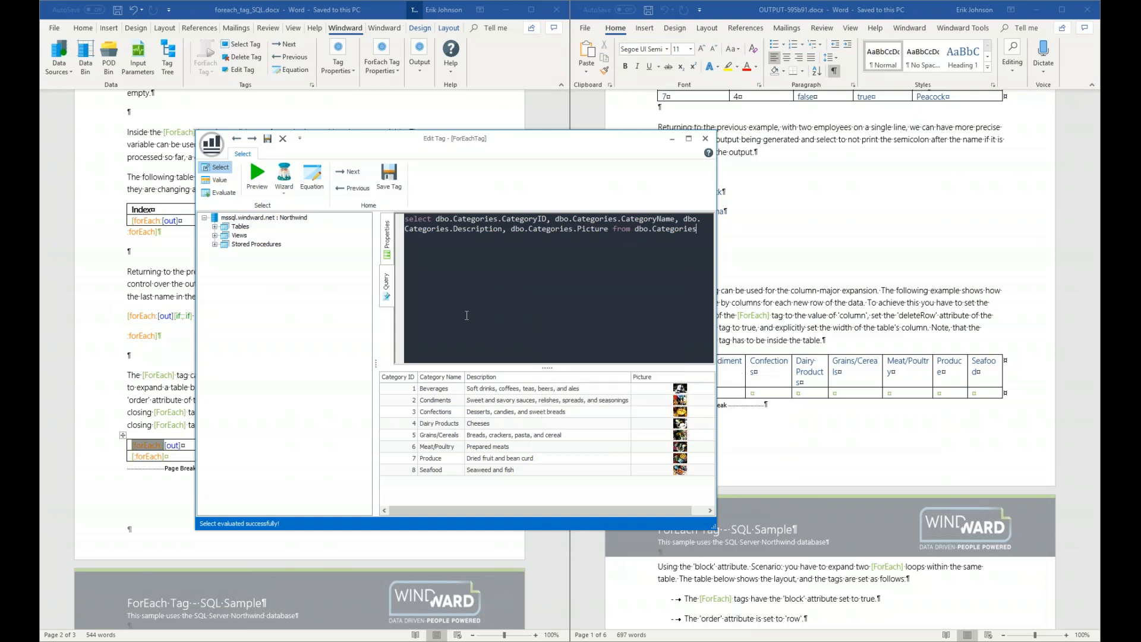
Step: Review the opening forEach tag's properties, including the Advanced and Standard groups
left_click(386, 239)
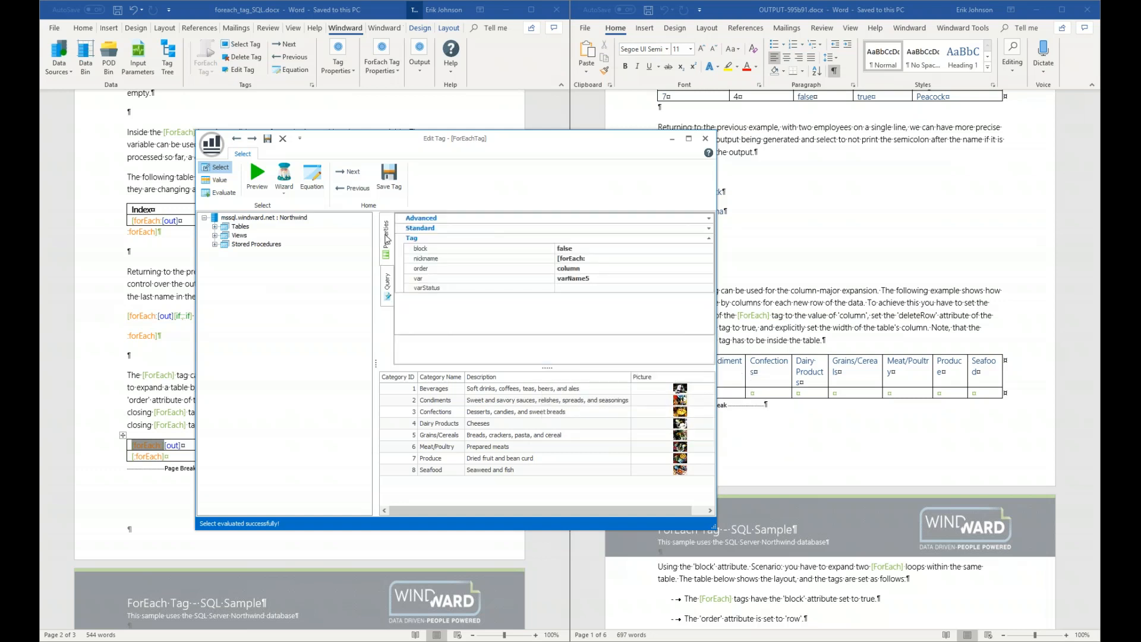
left_click_drag(552, 423, 550, 422)
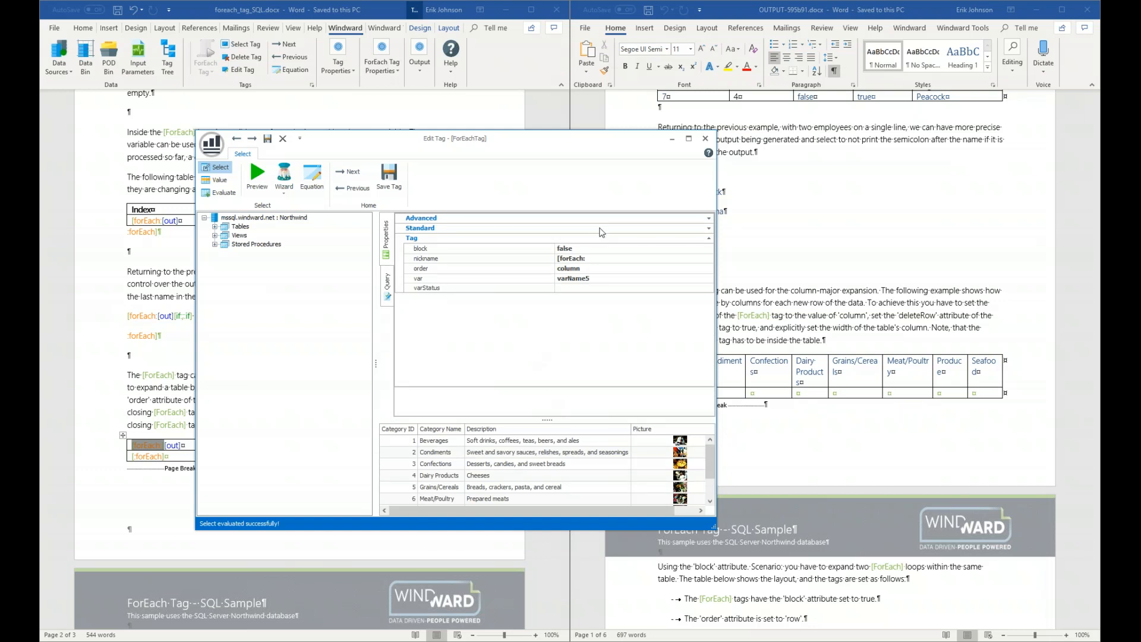
left_click(707, 219)
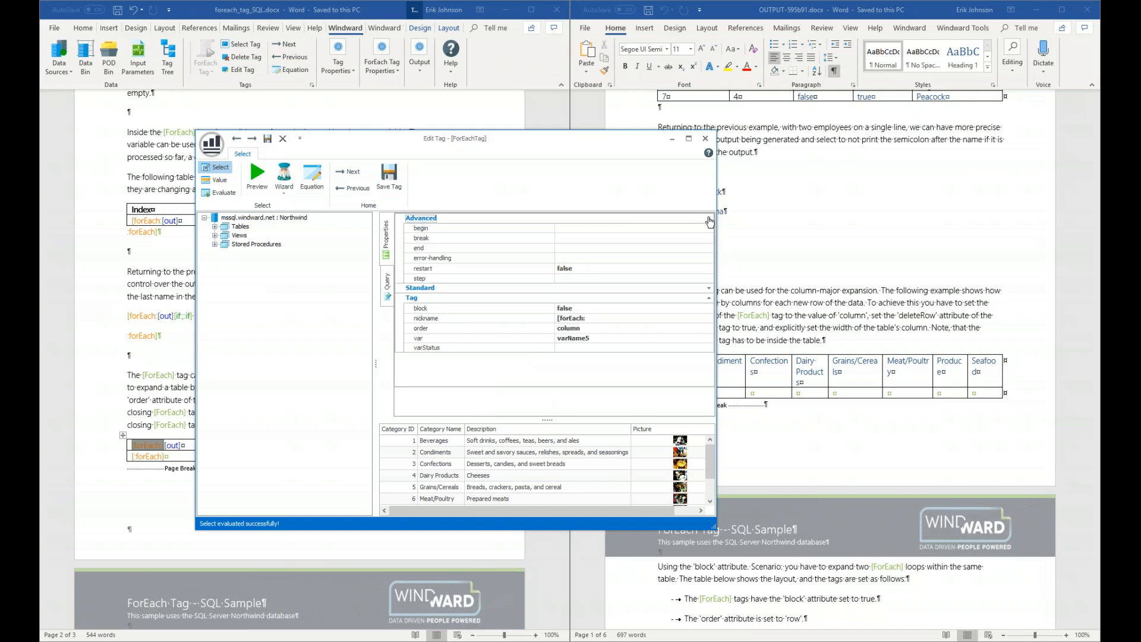
left_click(707, 220)
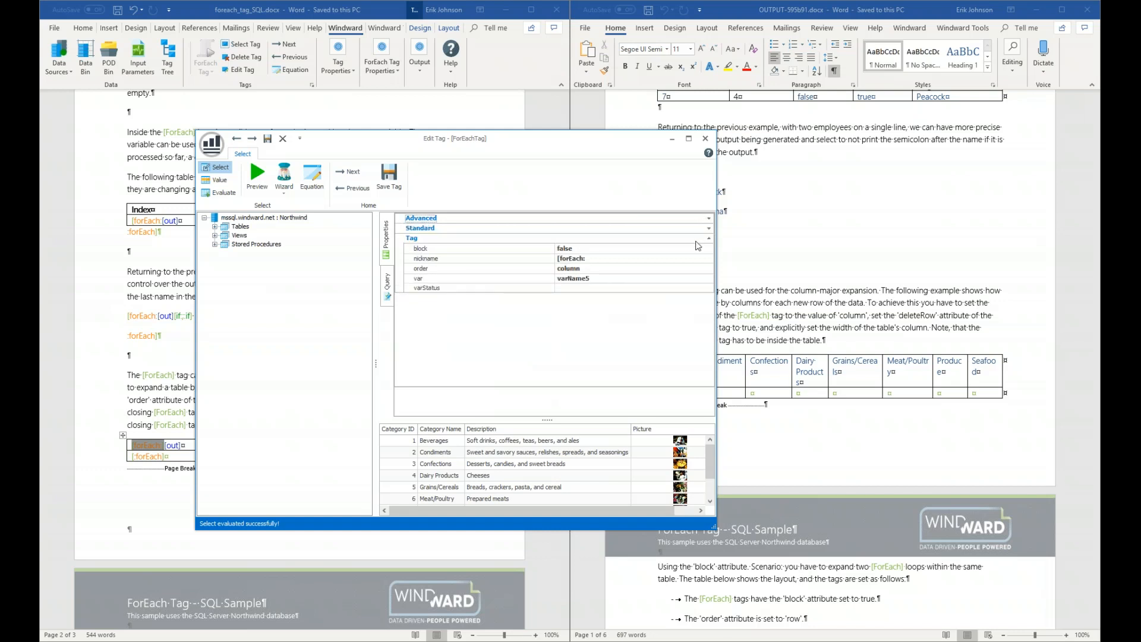
left_click(709, 229)
left_click(709, 230)
Step: Set the opening forEach tag's order property to column and save the tag
left_click(467, 270)
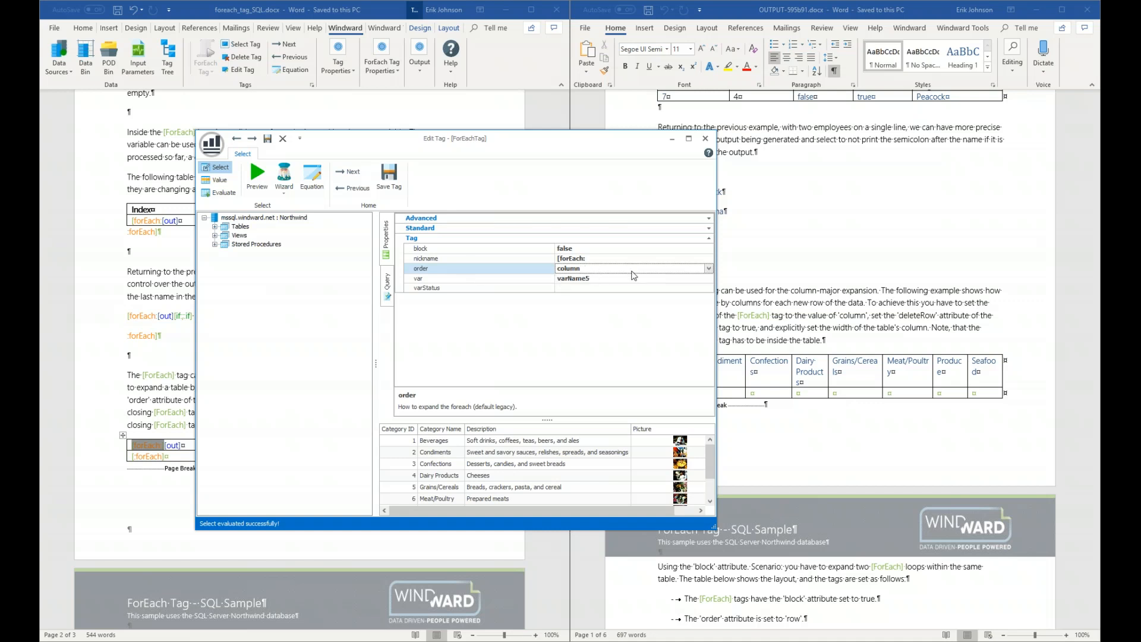
left_click(711, 269)
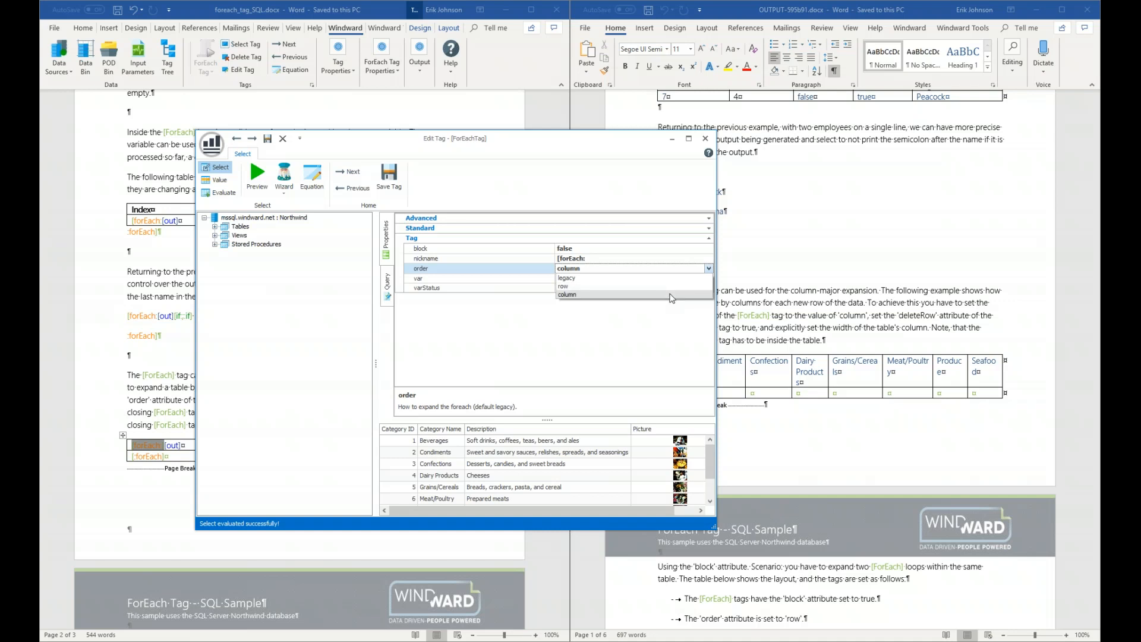
left_click(671, 295)
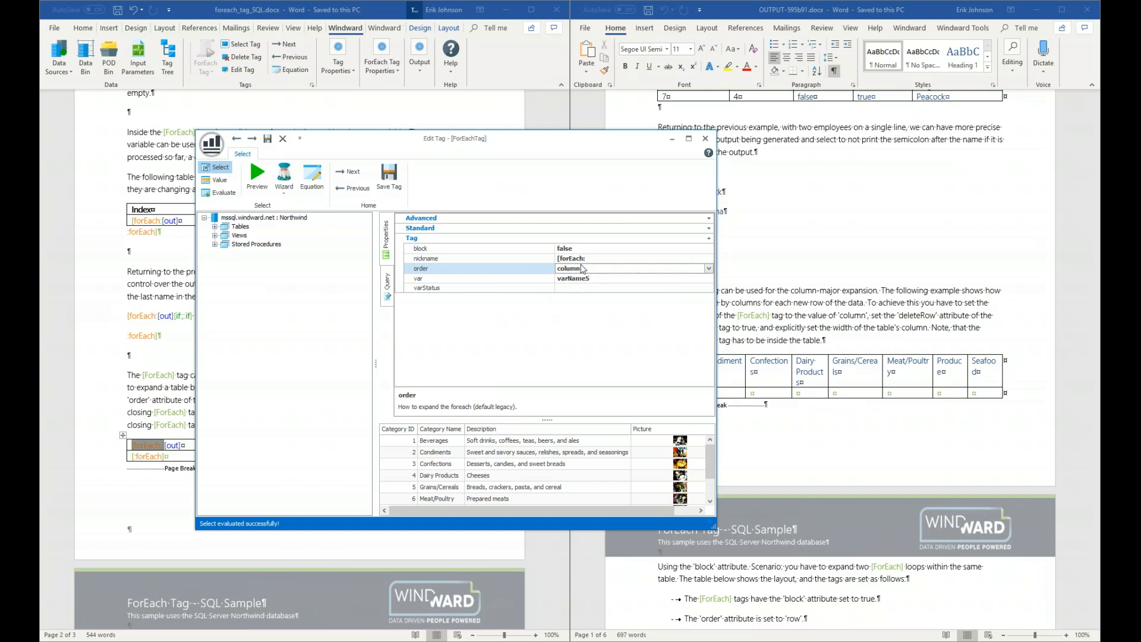
left_click(390, 176)
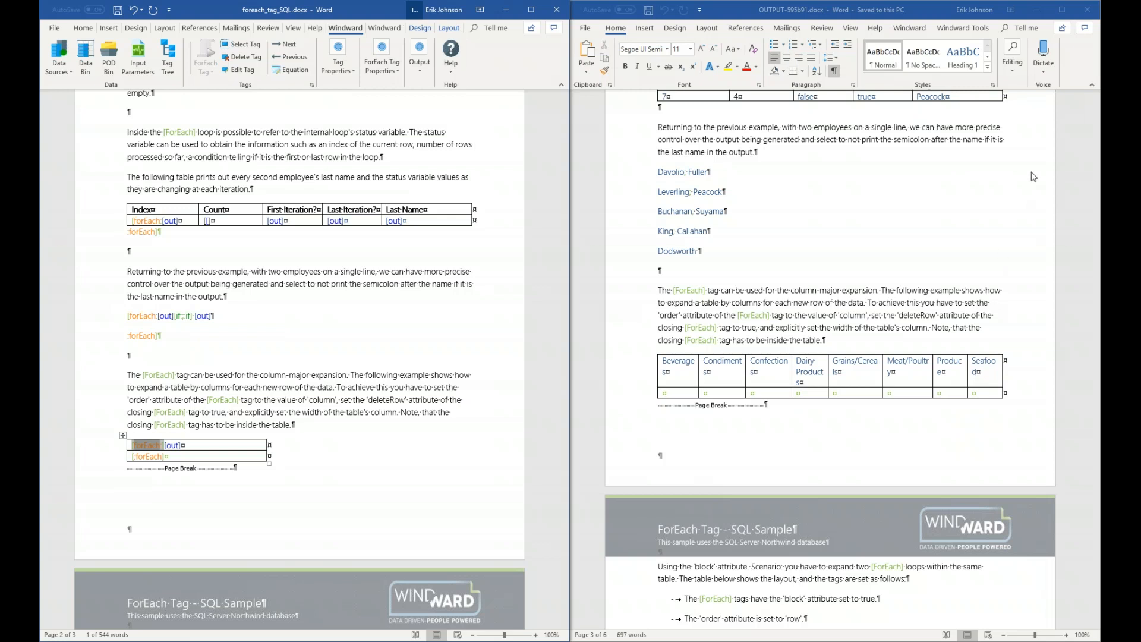
Step: Close the previous output, maximize the template, and set the column-major table's closing forEach tag's deleteRow property to true, saving the tag
left_click(1087, 9)
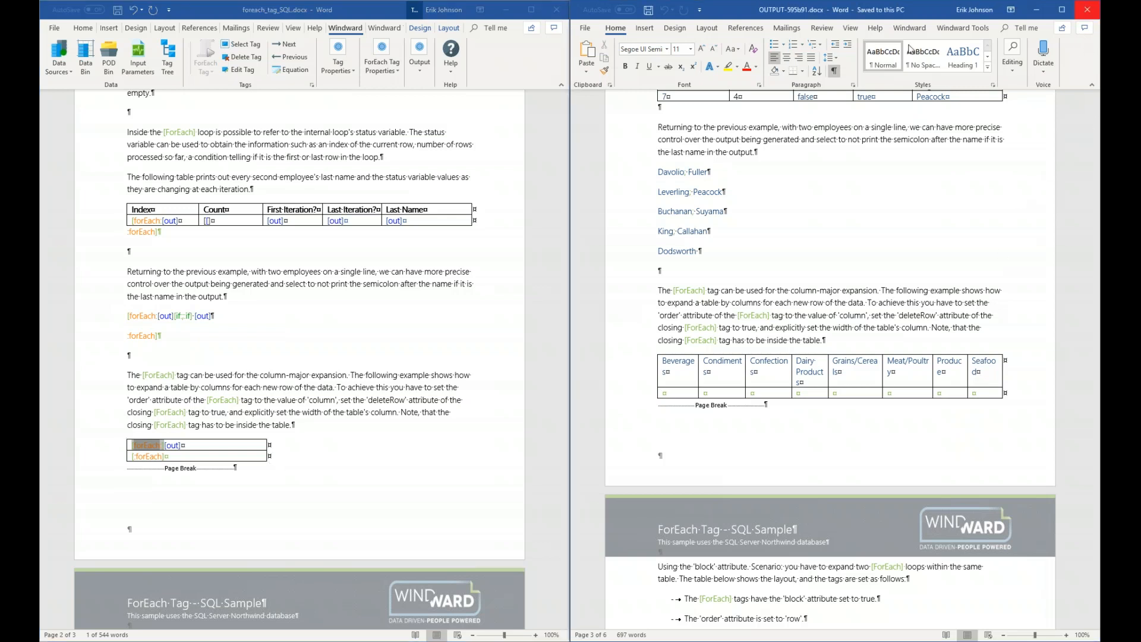
left_click(532, 10)
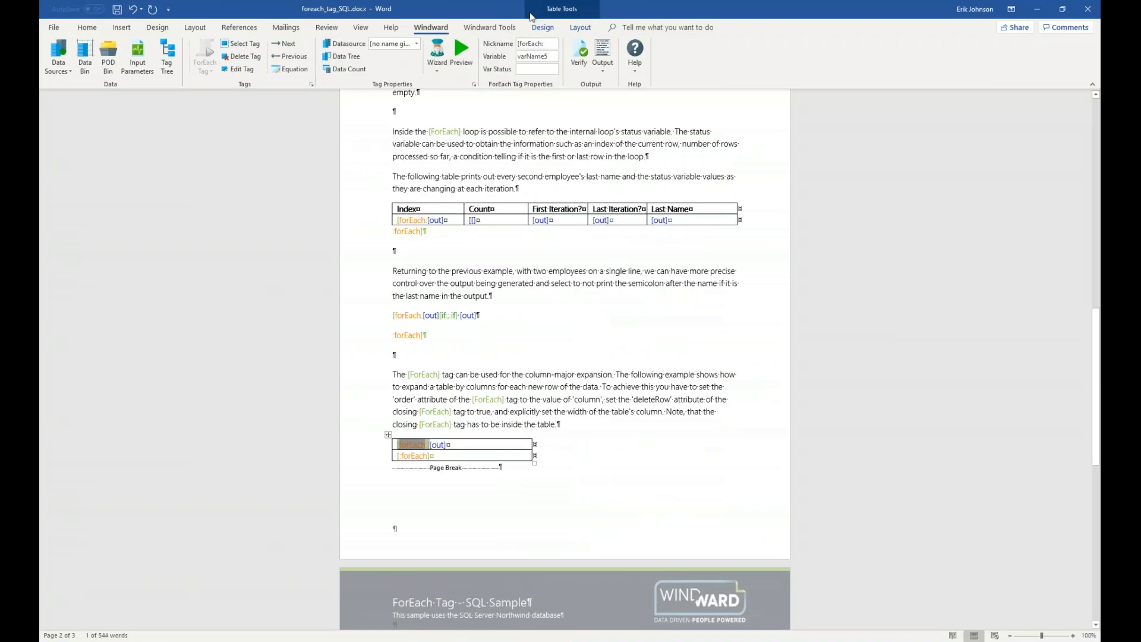
left_click(414, 456)
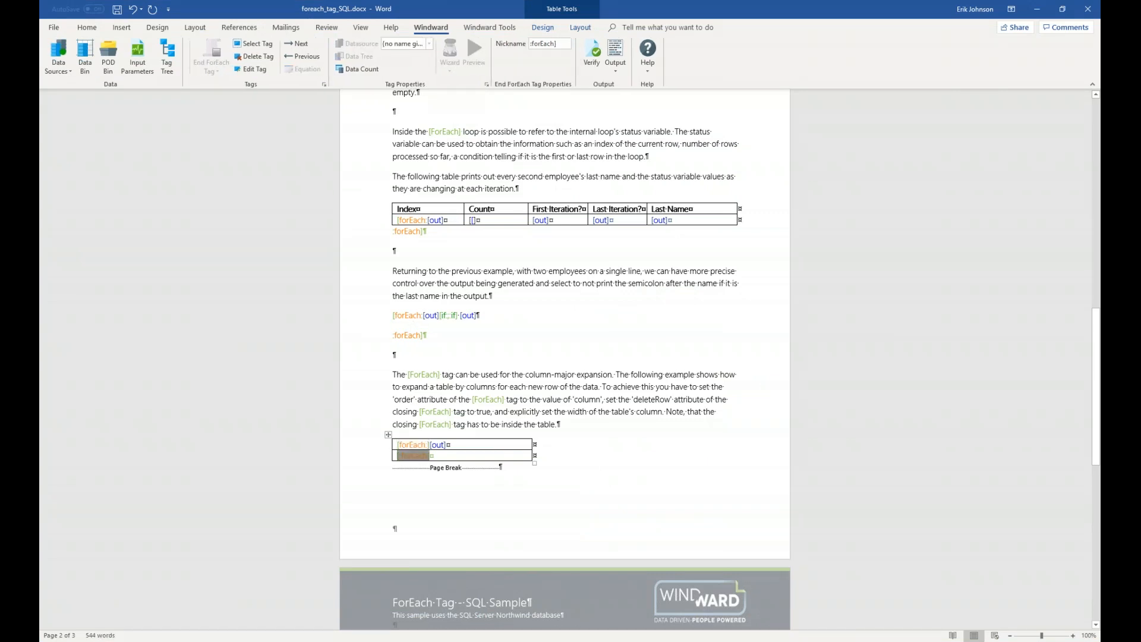
double_click(412, 455)
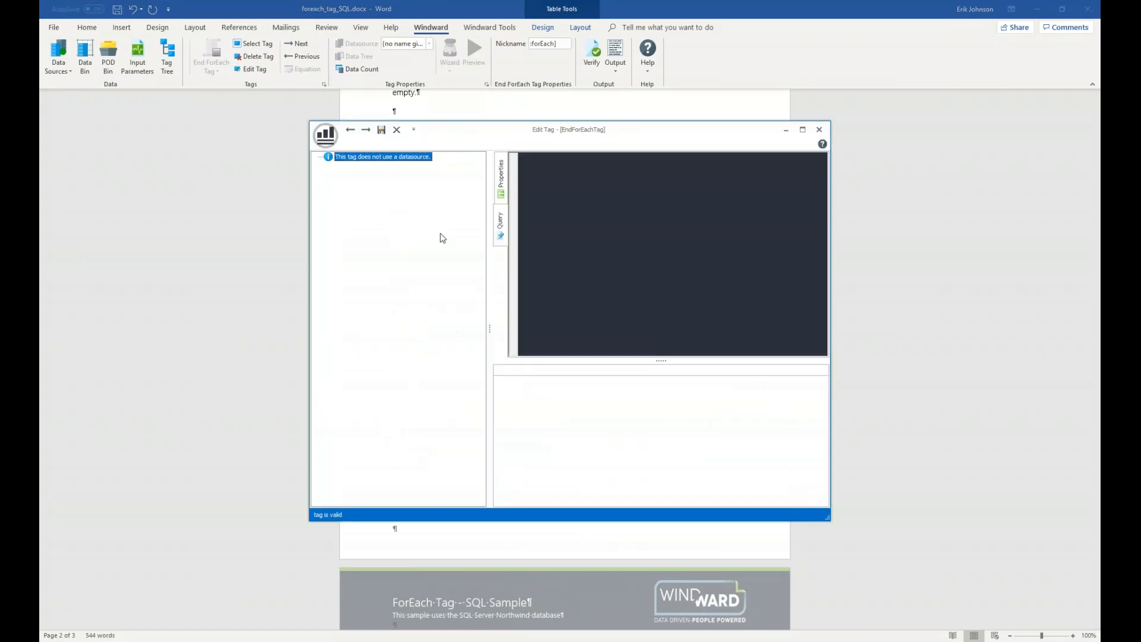
left_click(502, 178)
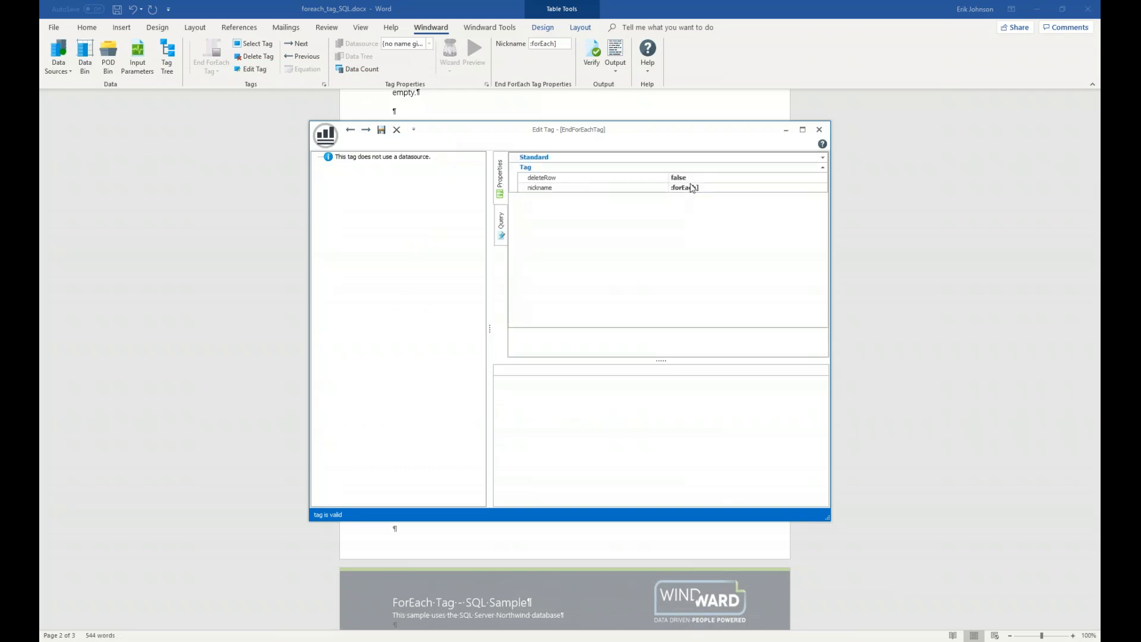
left_click(800, 181)
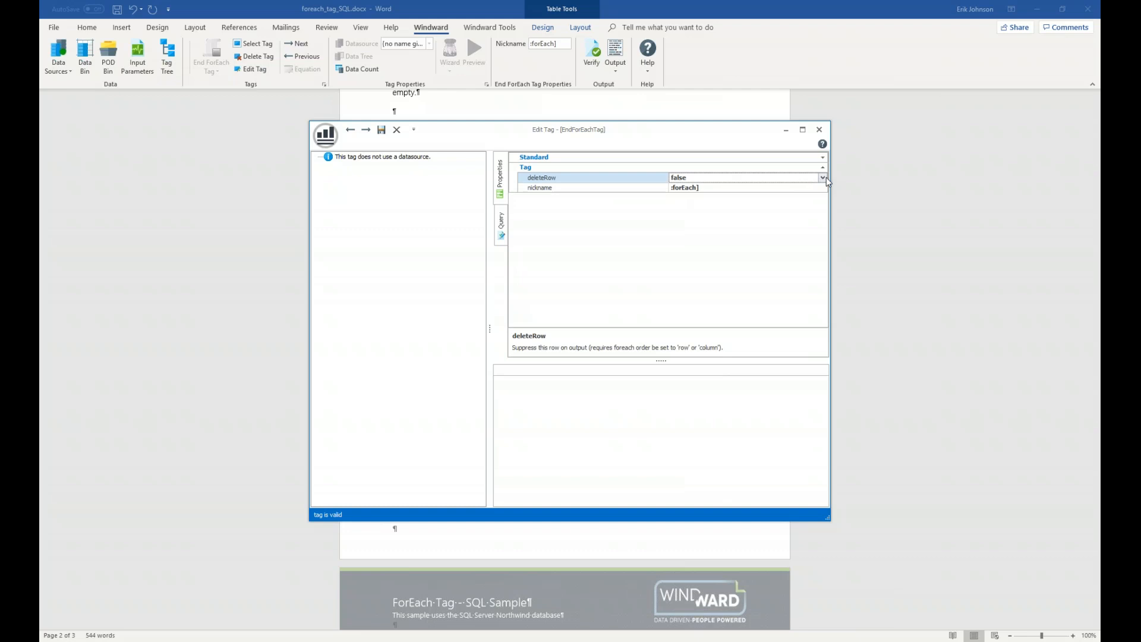
left_click(822, 178)
left_click(769, 195)
left_click(381, 130)
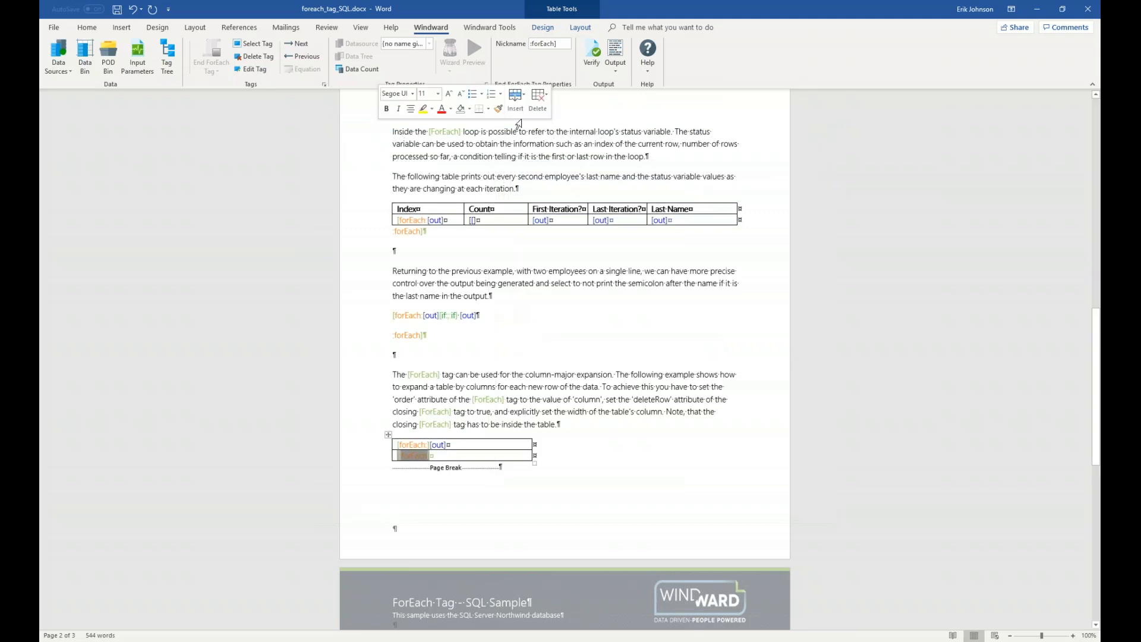
Step: Save the template and generate its report, place both documents side by side, and examine the column-major table in the output
left_click(616, 48)
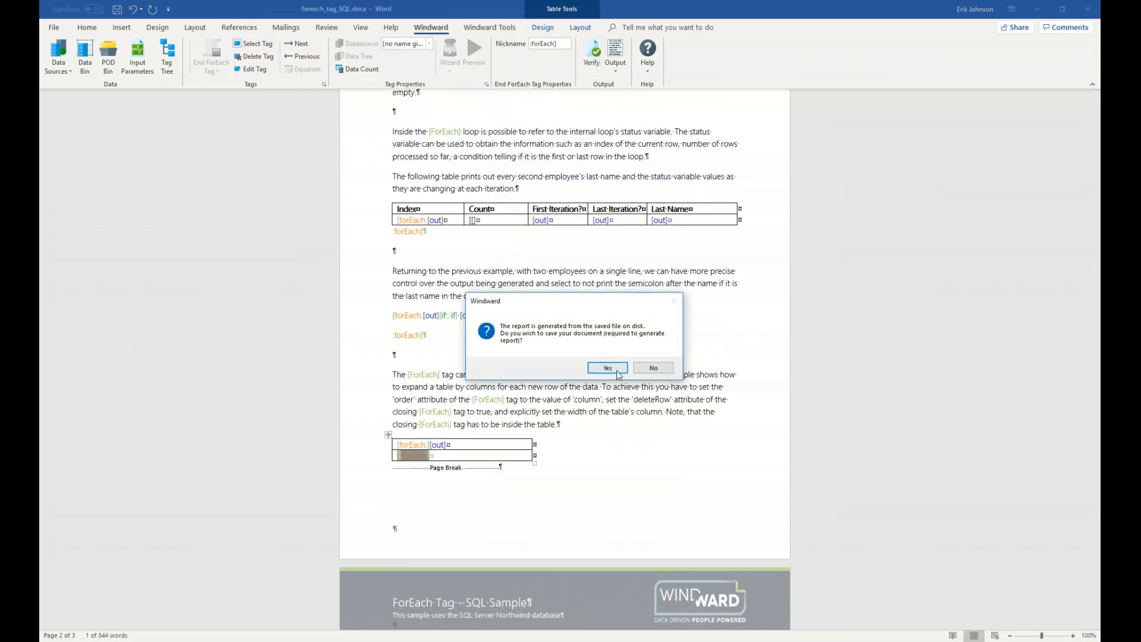
left_click(606, 369)
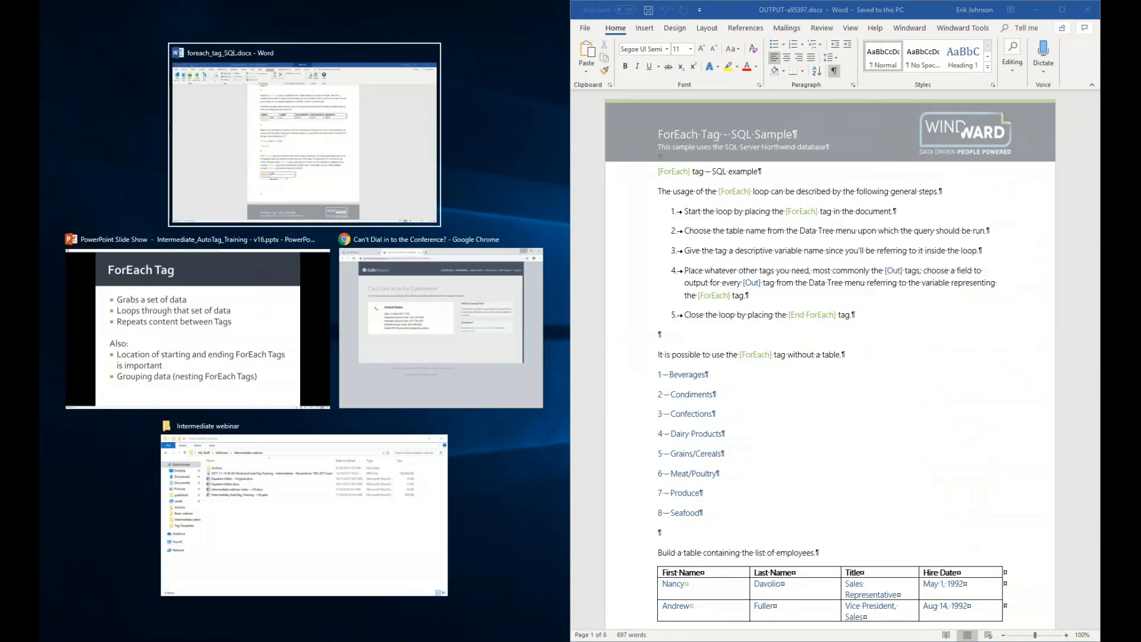
left_click(331, 143)
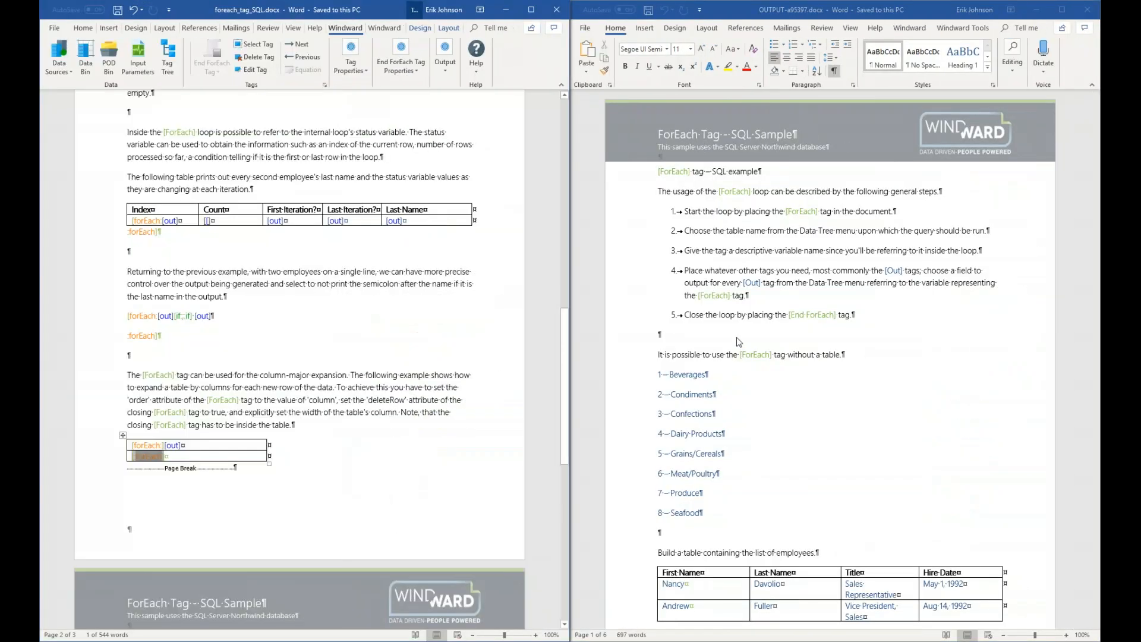
scroll(738, 341, "down", 3)
scroll(737, 337, "down", 15)
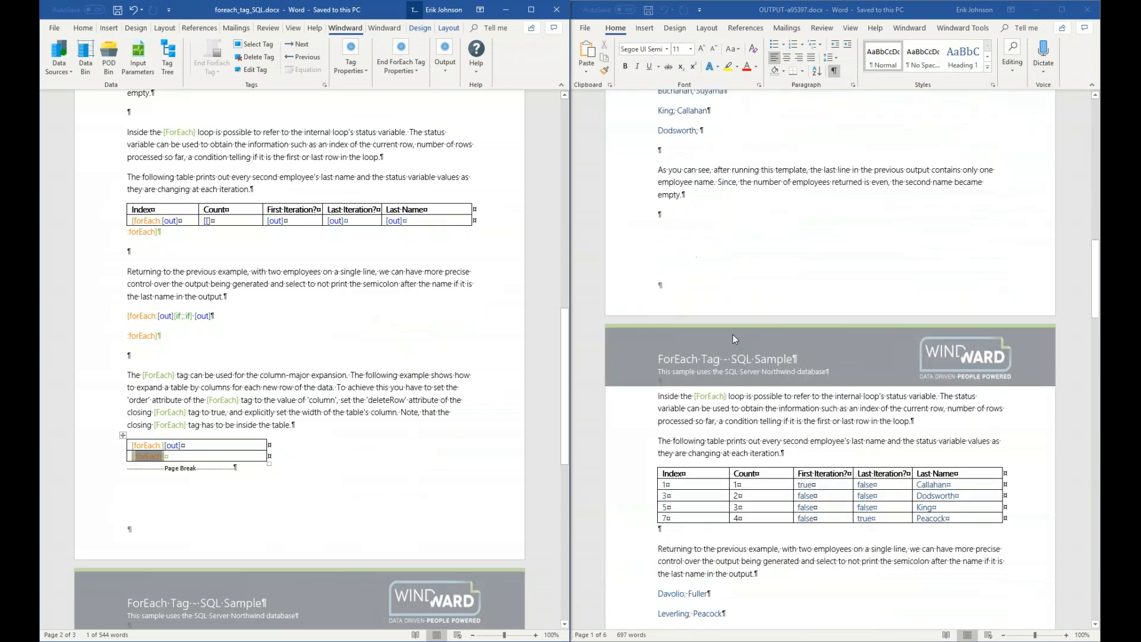
scroll(730, 337, "down", 10)
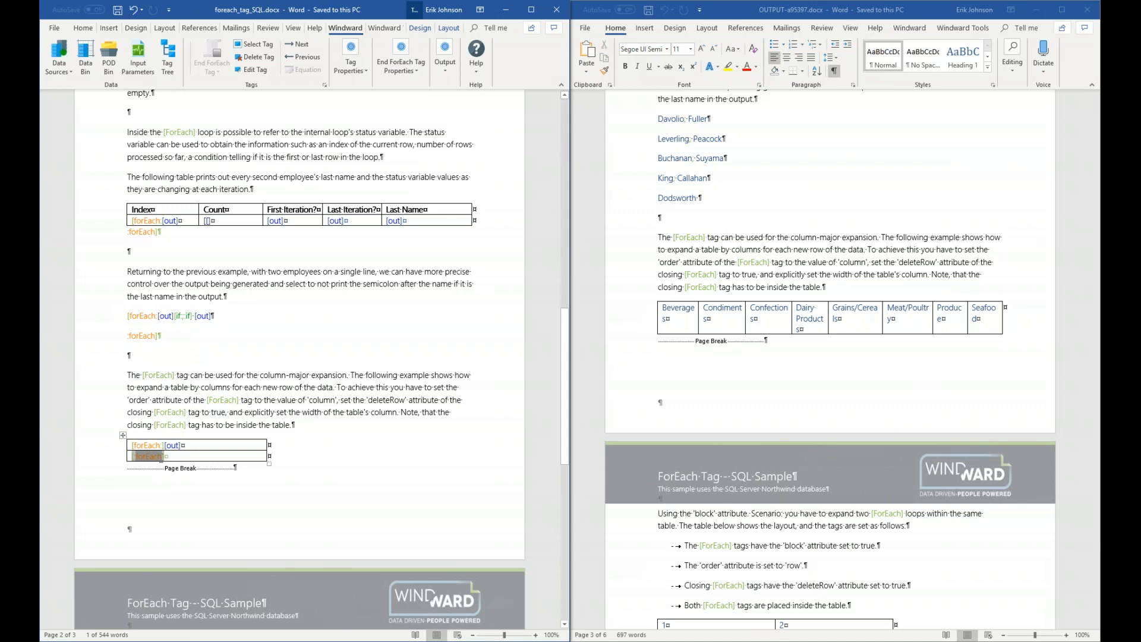
mouse_move(156, 463)
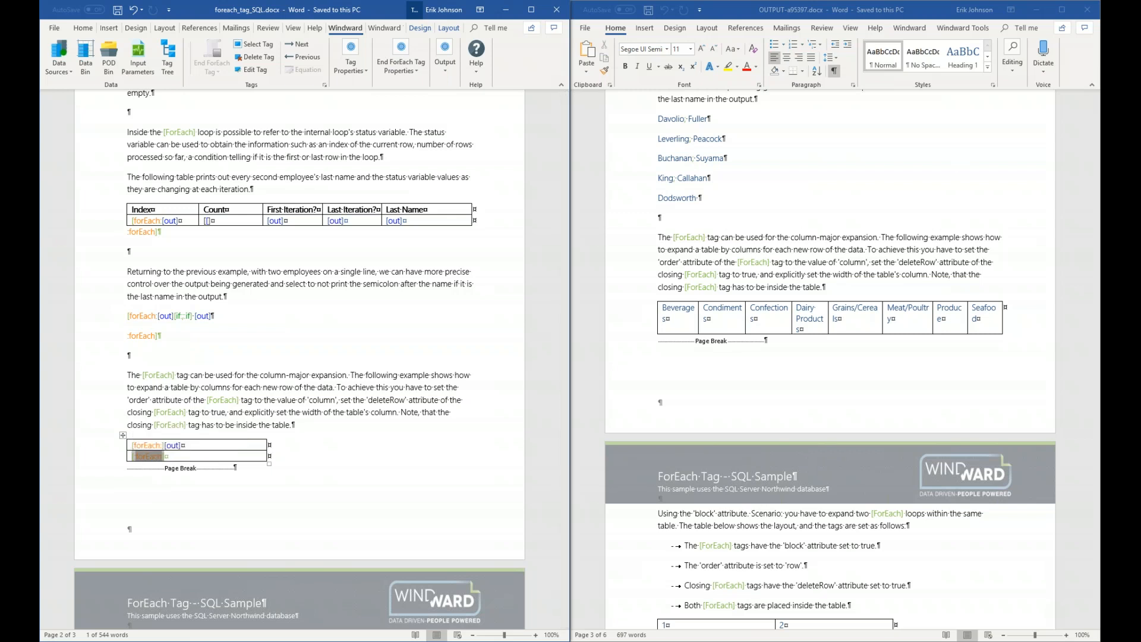
Step: Close the generated output, switch to the PowerPoint slide show, and advance through the ForEach Tag types slide to the Equation Editor slide
left_click(1089, 10)
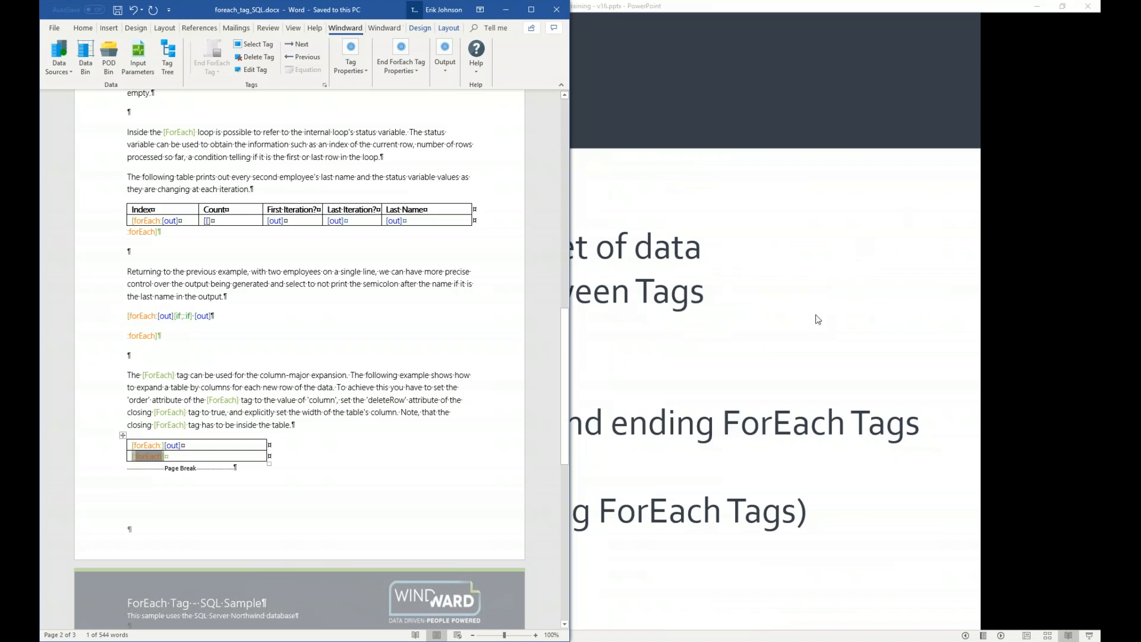
key("alt+Tab")
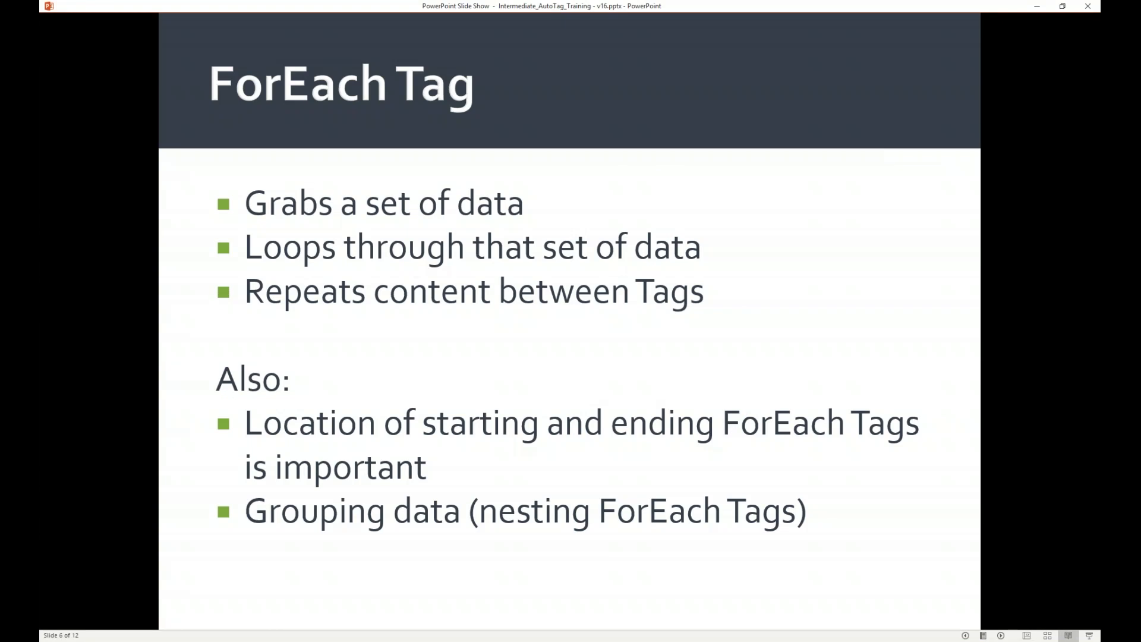
key("Right")
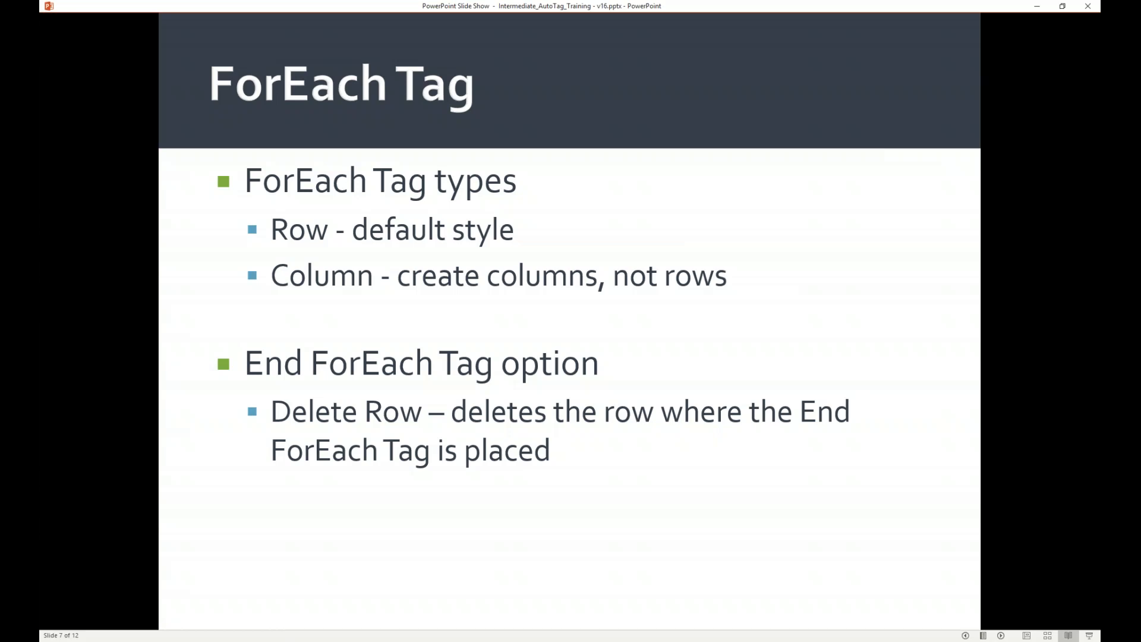
key("Right")
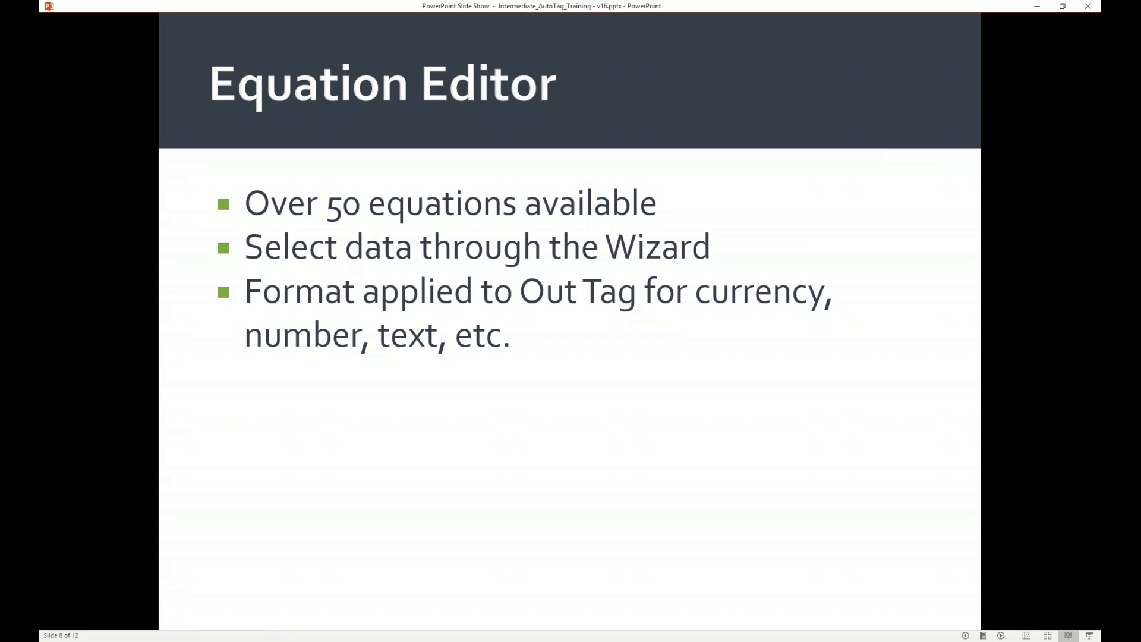
Step: Switch to Equation Editor.docx in Word, maximize its window, and hide the formatting marks
key("alt+Tab")
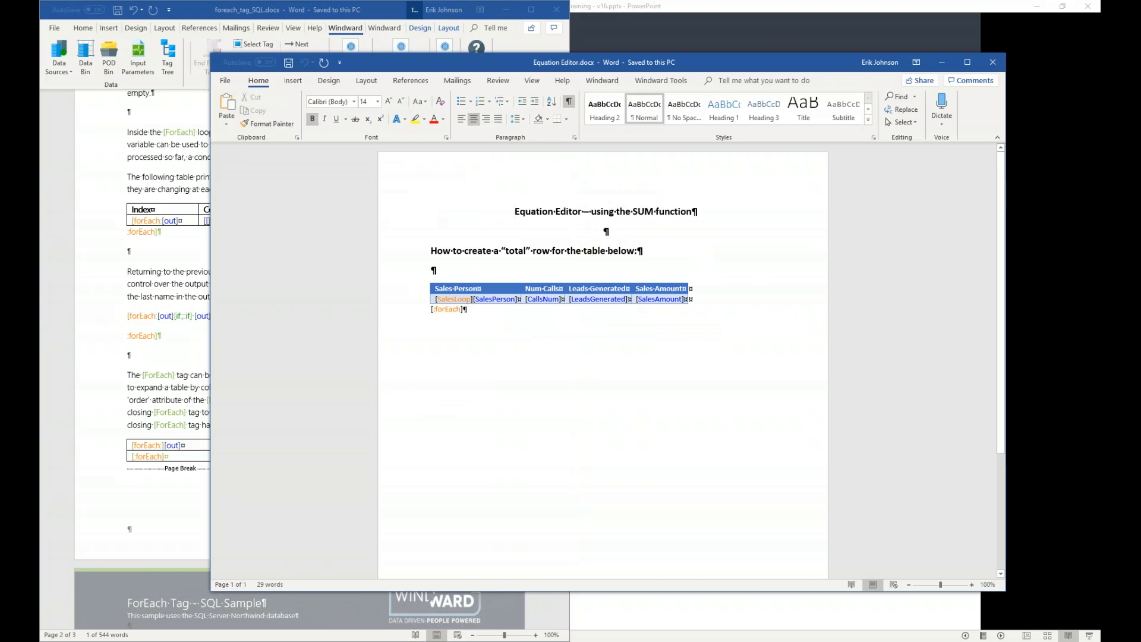
left_click(968, 63)
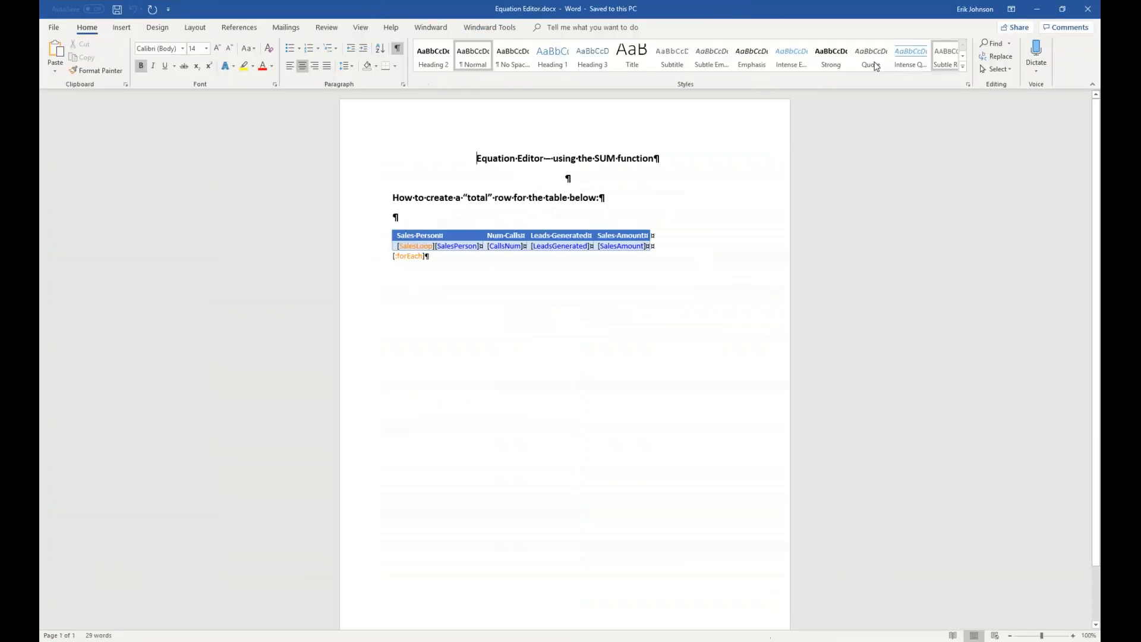
left_click(400, 49)
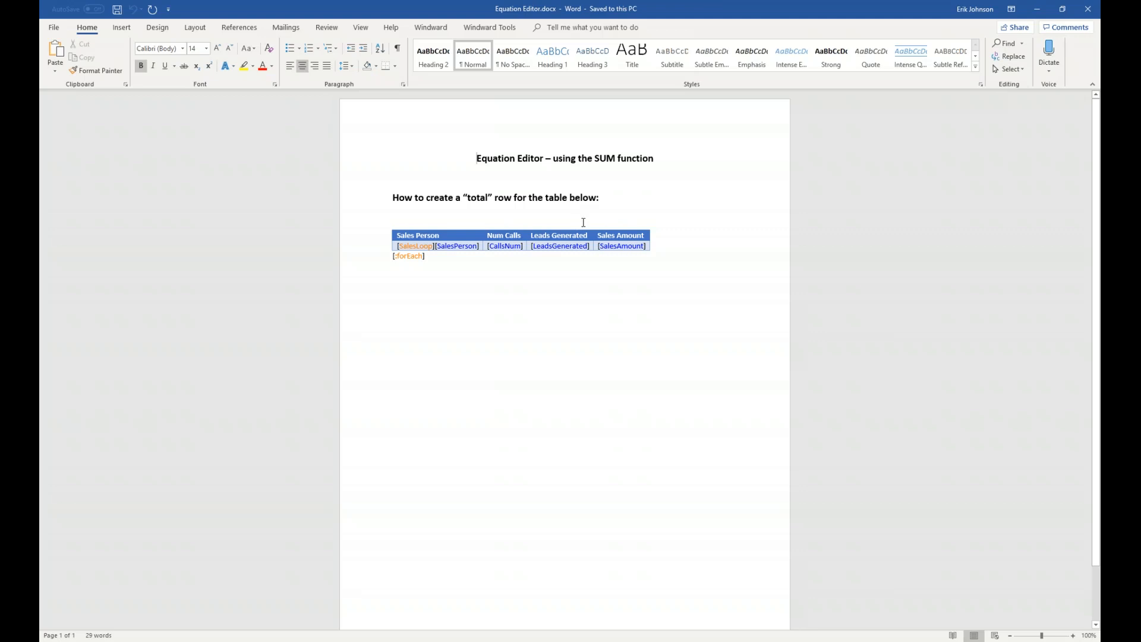
Step: Preview the data returned by the SalesLoop forEach tag, moving the results below the table for comparison, and close the preview
mouse_move(622, 248)
double_click(415, 245)
left_click(436, 30)
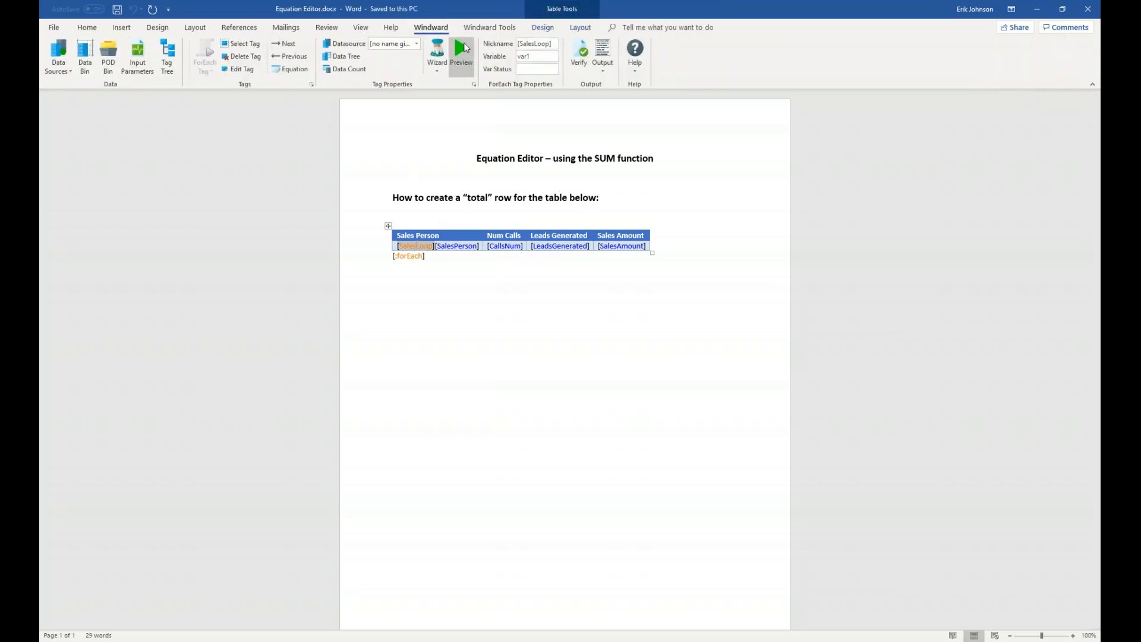
left_click(465, 48)
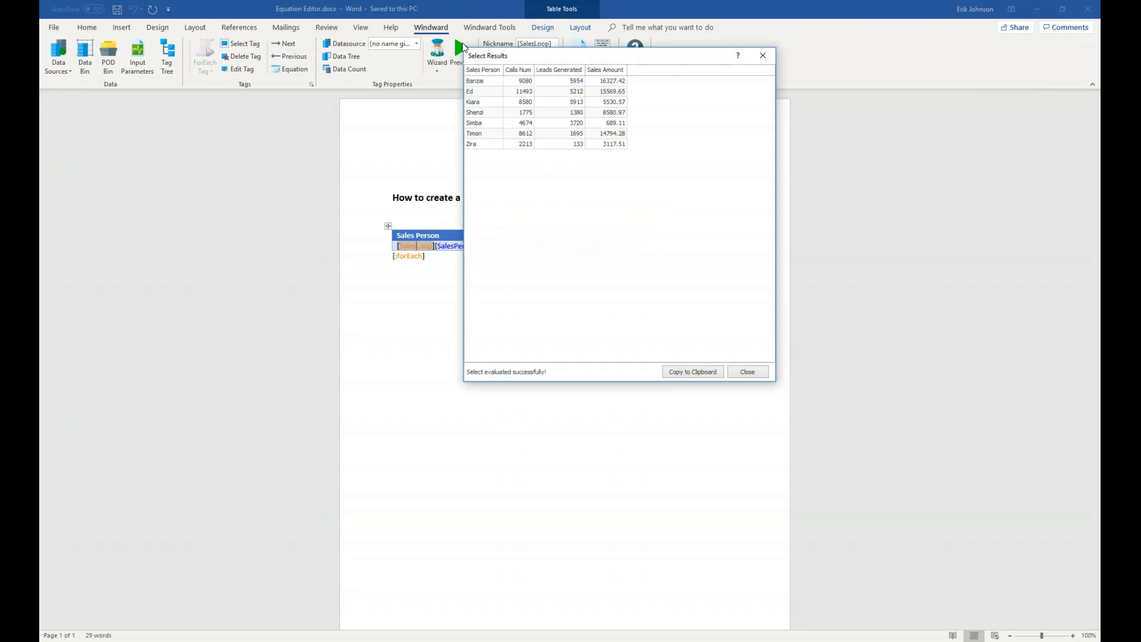
left_click_drag(542, 58, 510, 297)
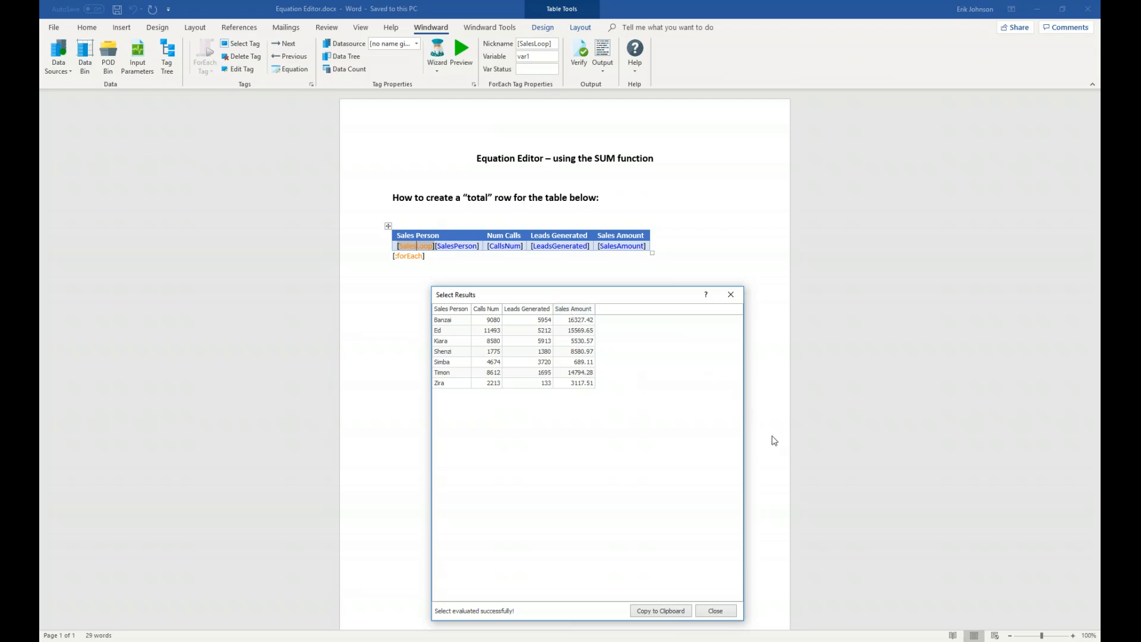
left_click(727, 613)
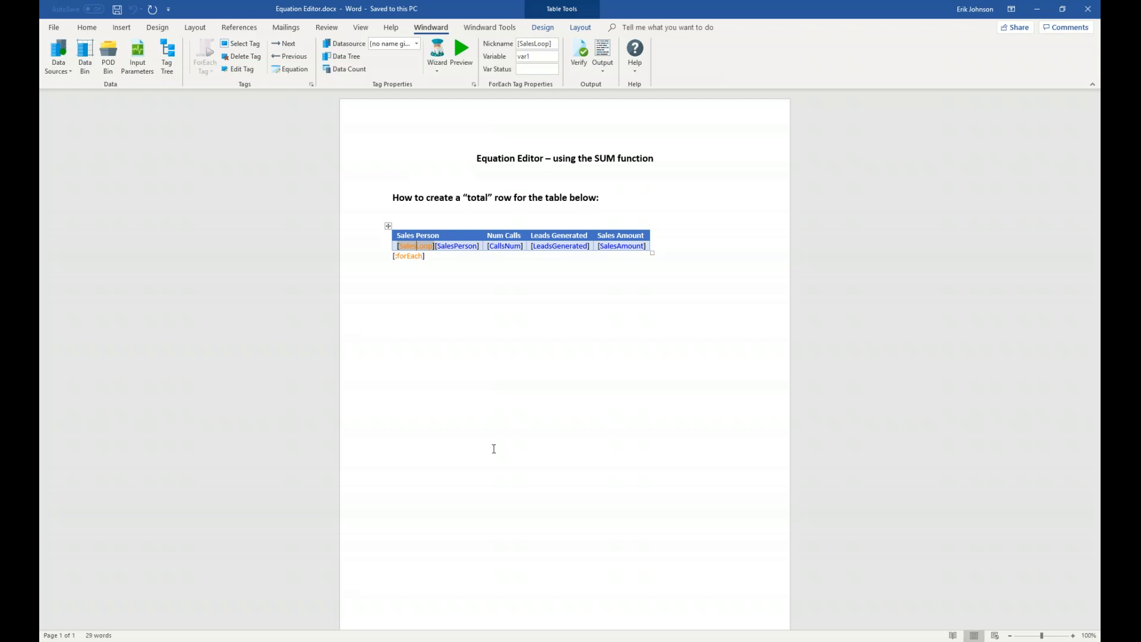
Step: Open the SalesAmount out tag for editing and expand the forEach variable var1 to examine its available fields
left_click(623, 246)
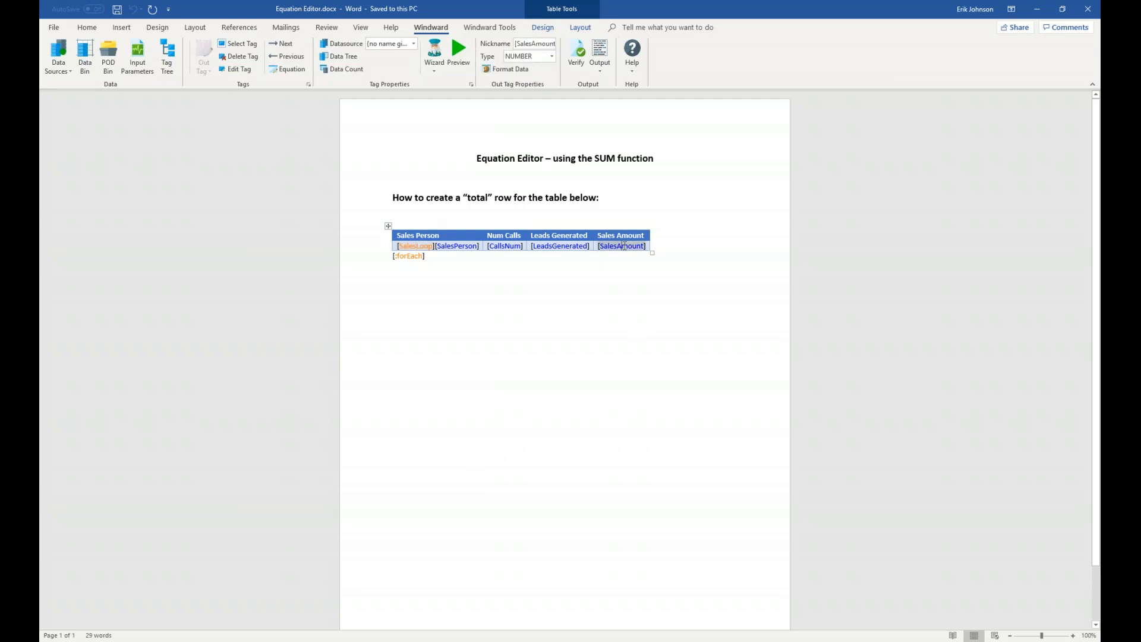
double_click(625, 246)
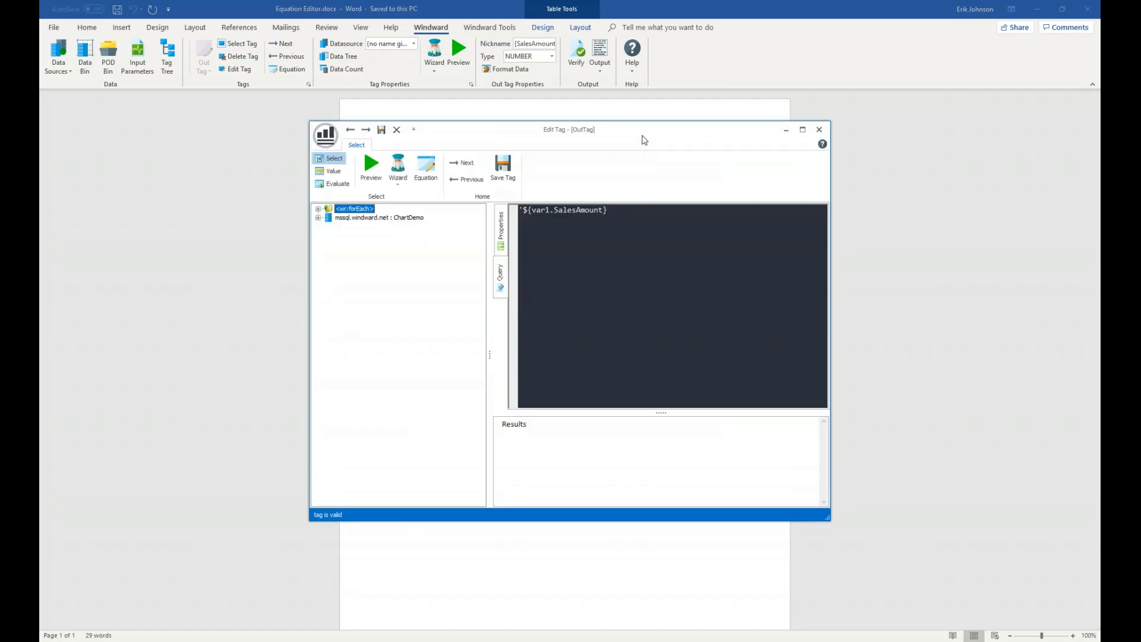
left_click_drag(644, 139, 722, 182)
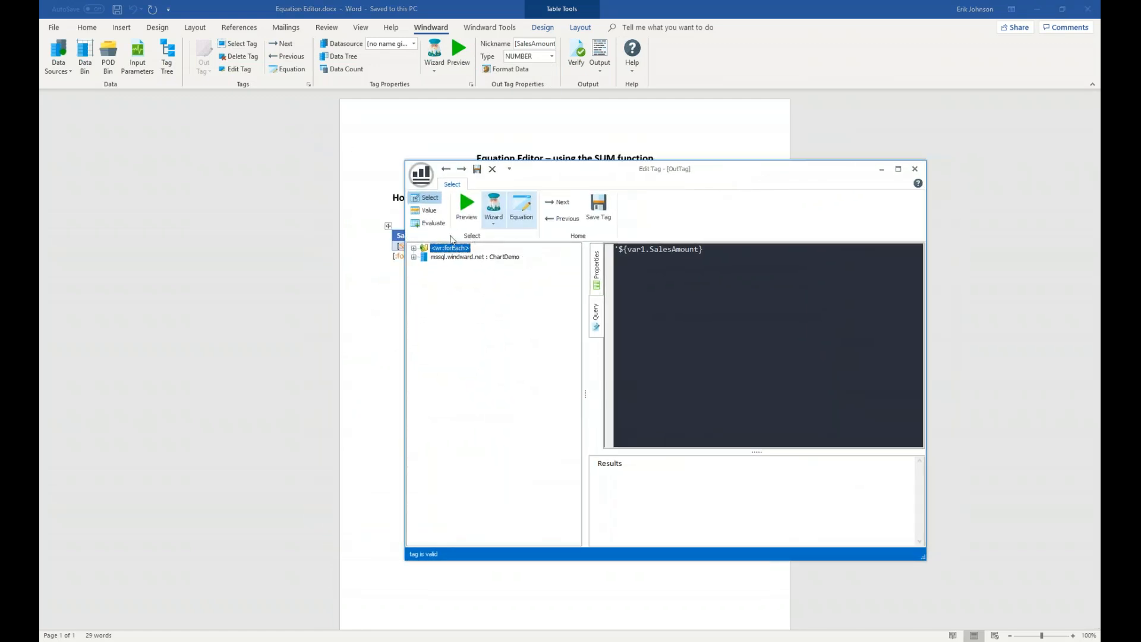
left_click(414, 248)
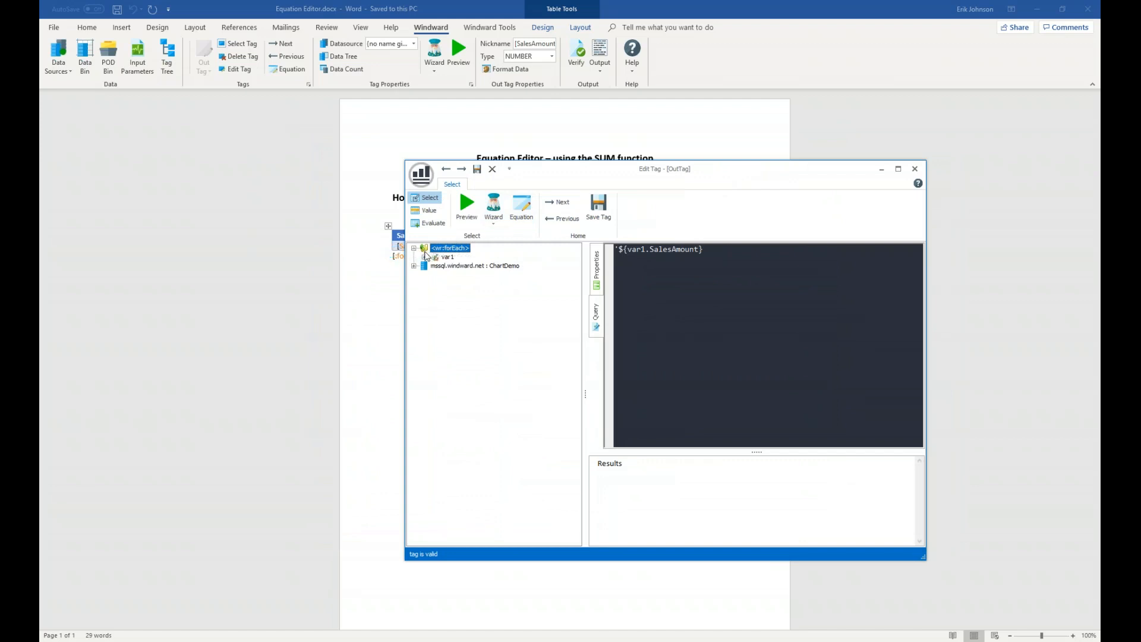
left_click(424, 257)
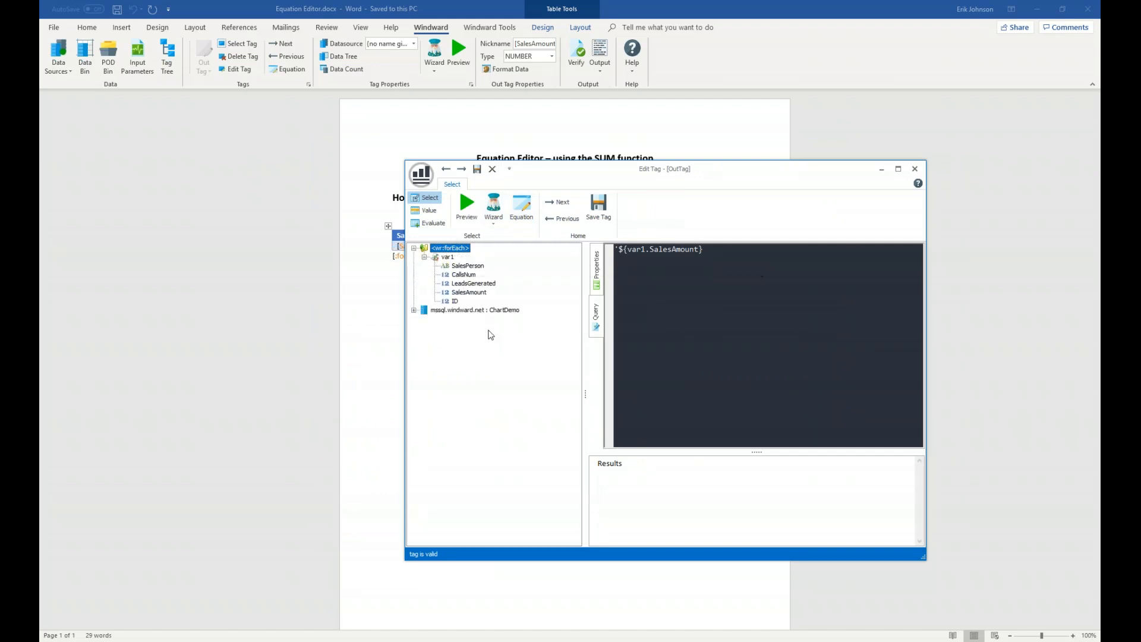
left_click_drag(539, 176, 645, 177)
left_click(412, 247)
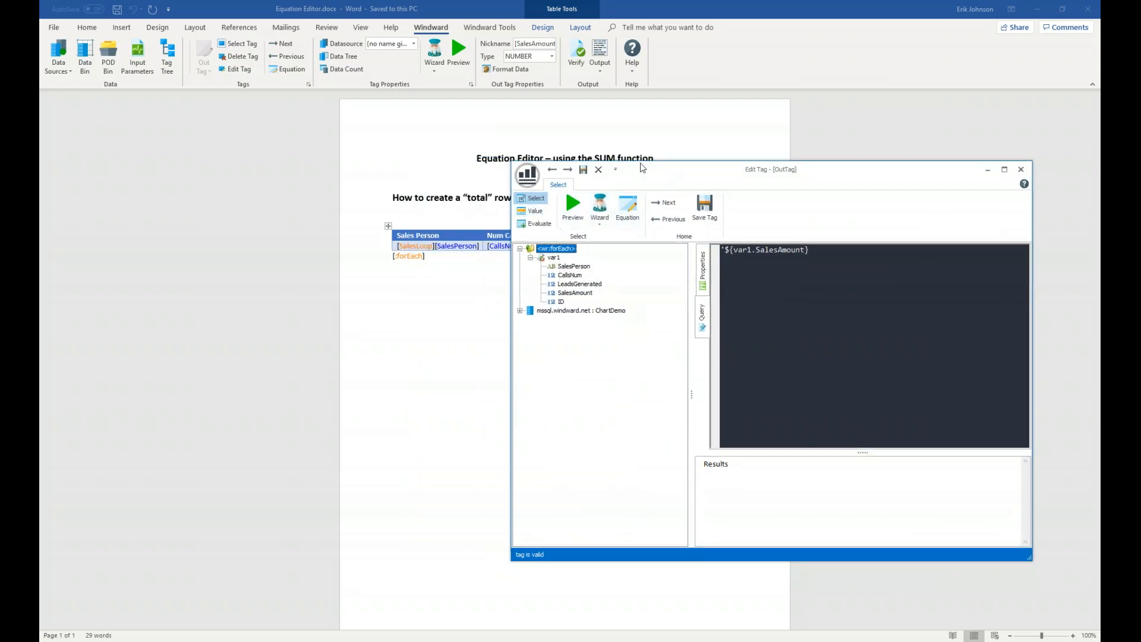
left_click_drag(667, 173, 569, 160)
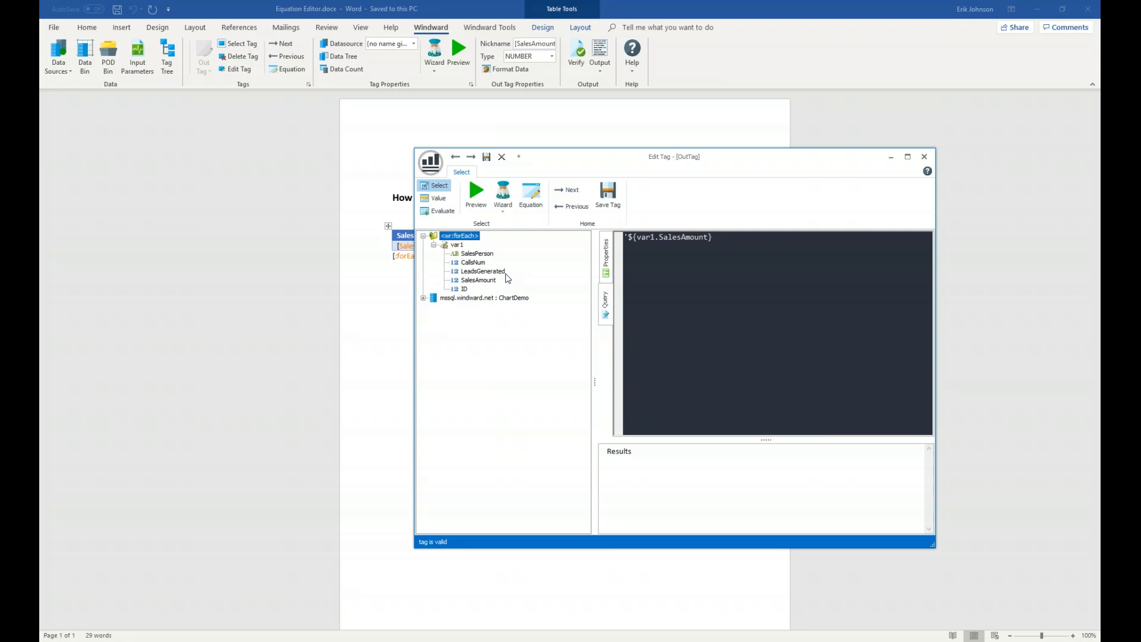
Step: Review the SalesAmount tag's properties with the value column widened, and open the condition property's formatting rules
left_click(608, 262)
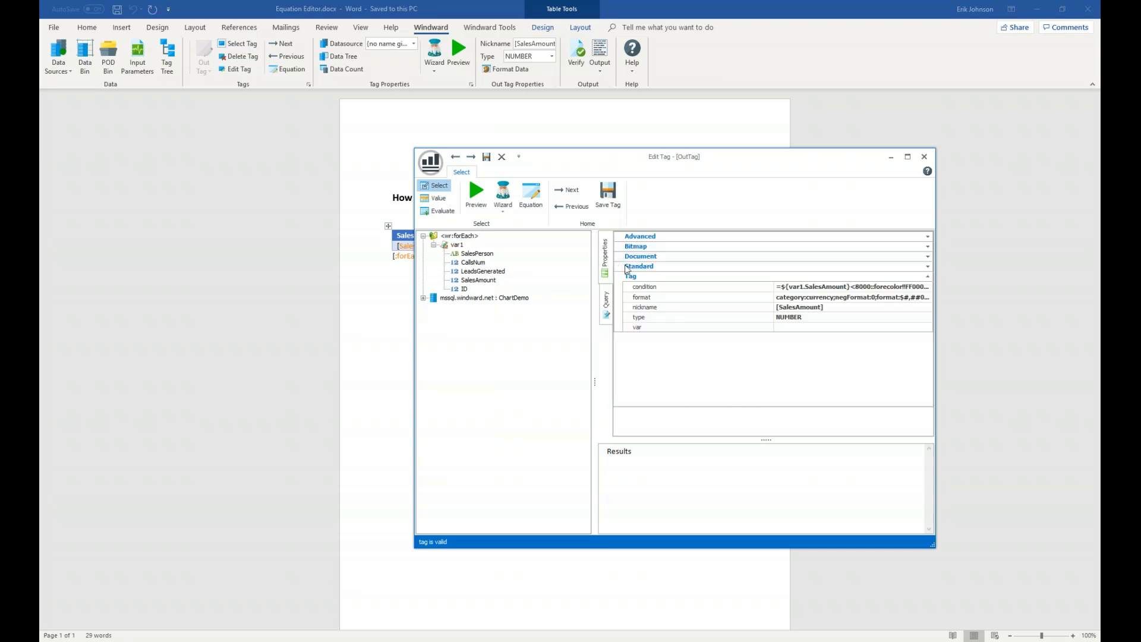
left_click_drag(774, 300, 723, 300)
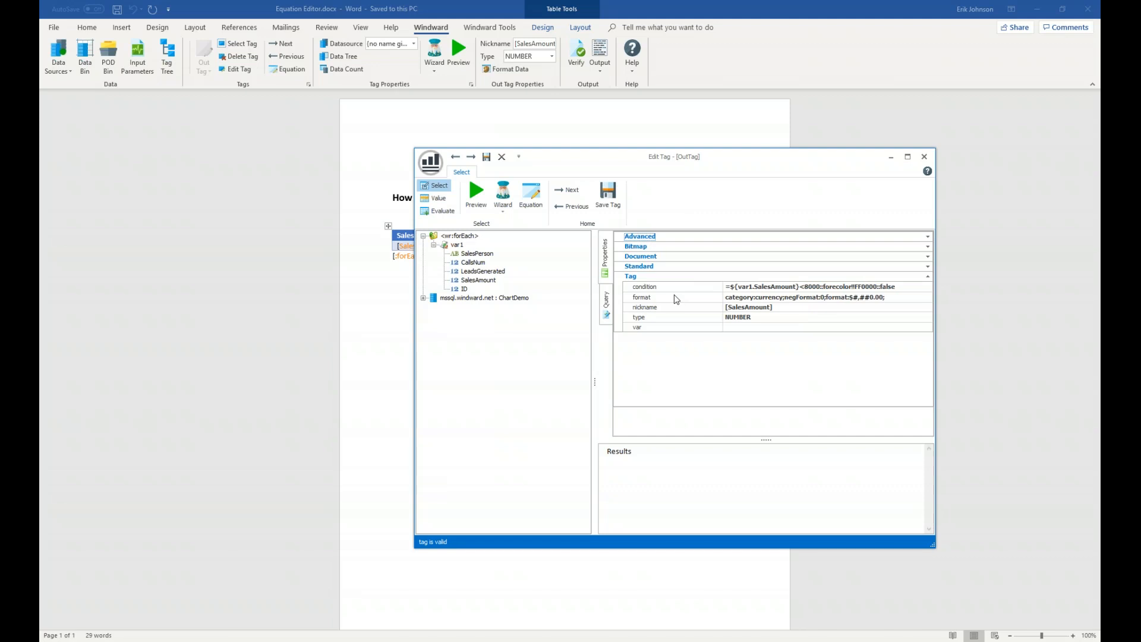
left_click(675, 287)
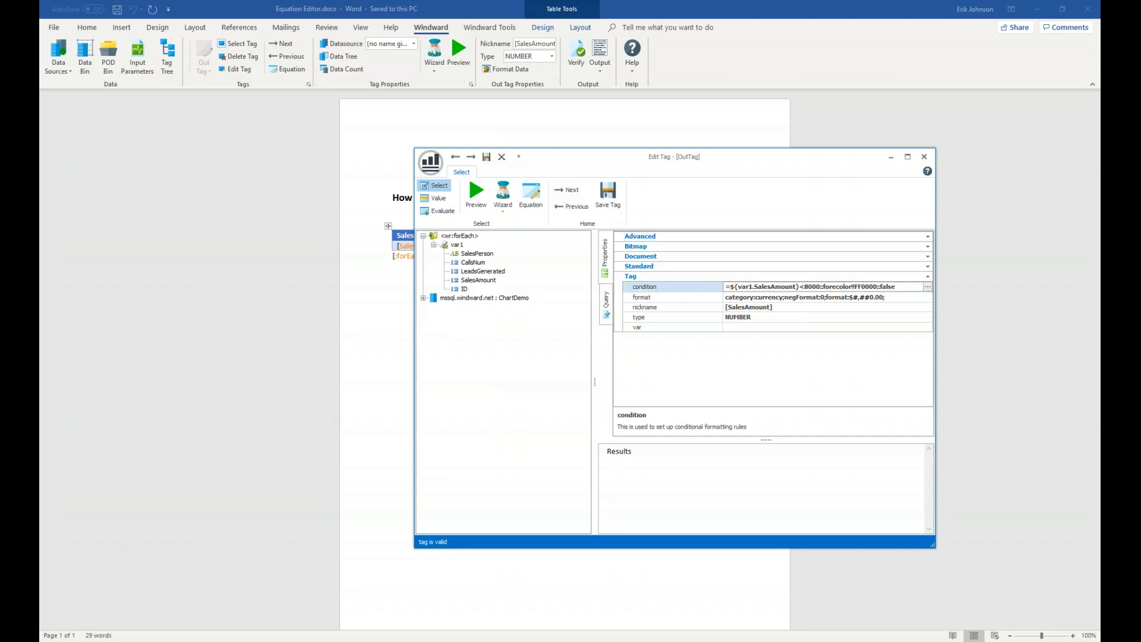
left_click(928, 288)
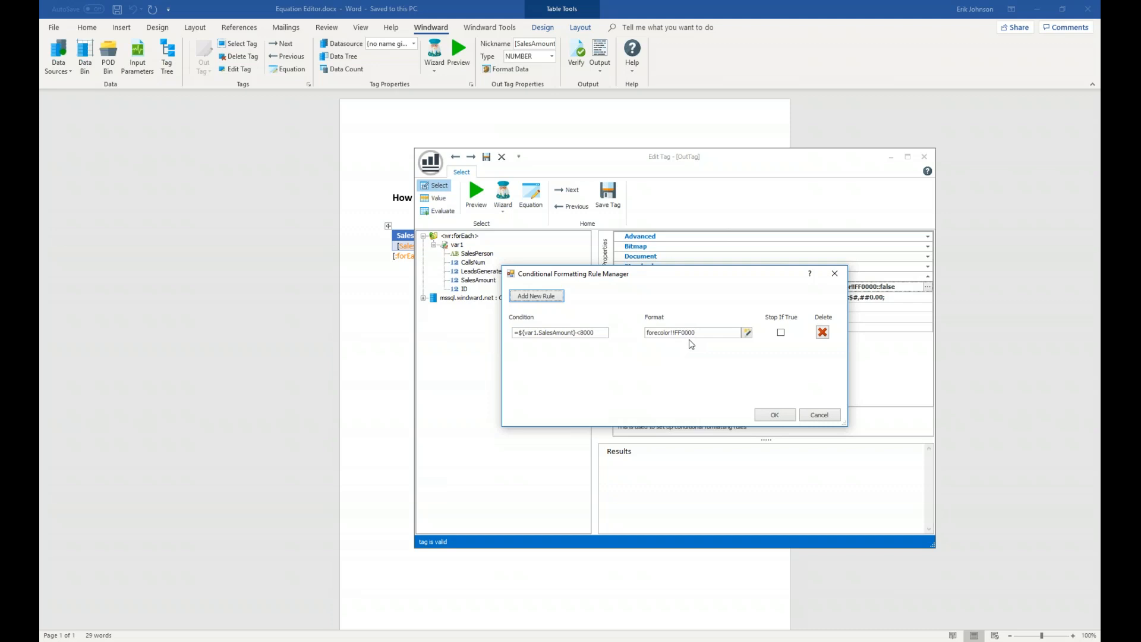
Step: Examine the text and cell format options of the condition rule for SalesAmount below 8000, and accept the existing formatting
left_click(747, 333)
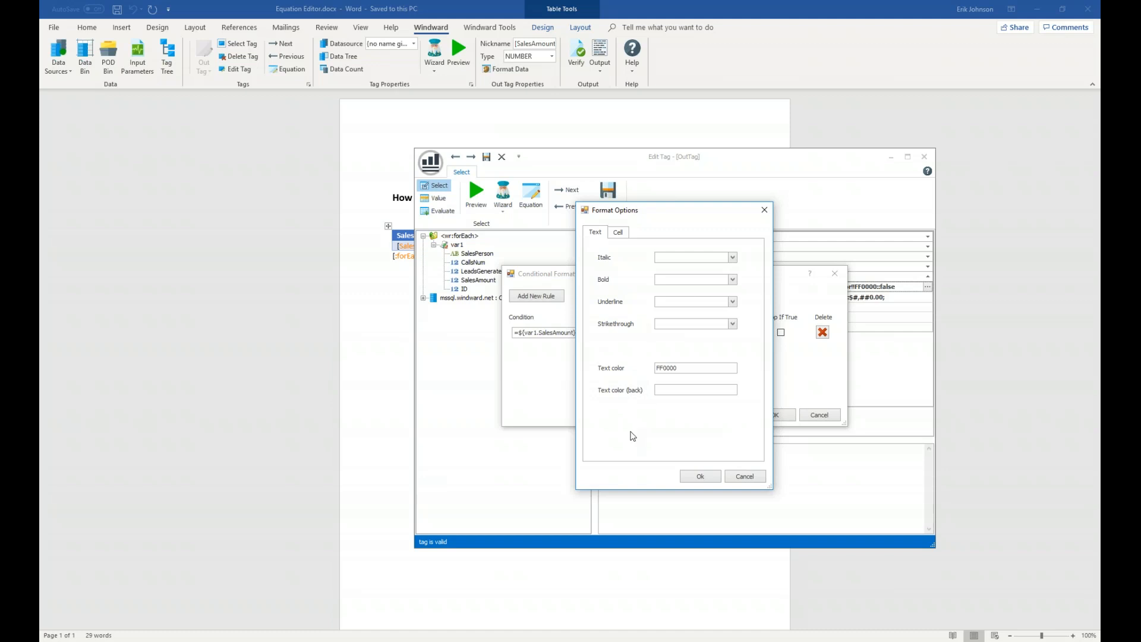
left_click(618, 233)
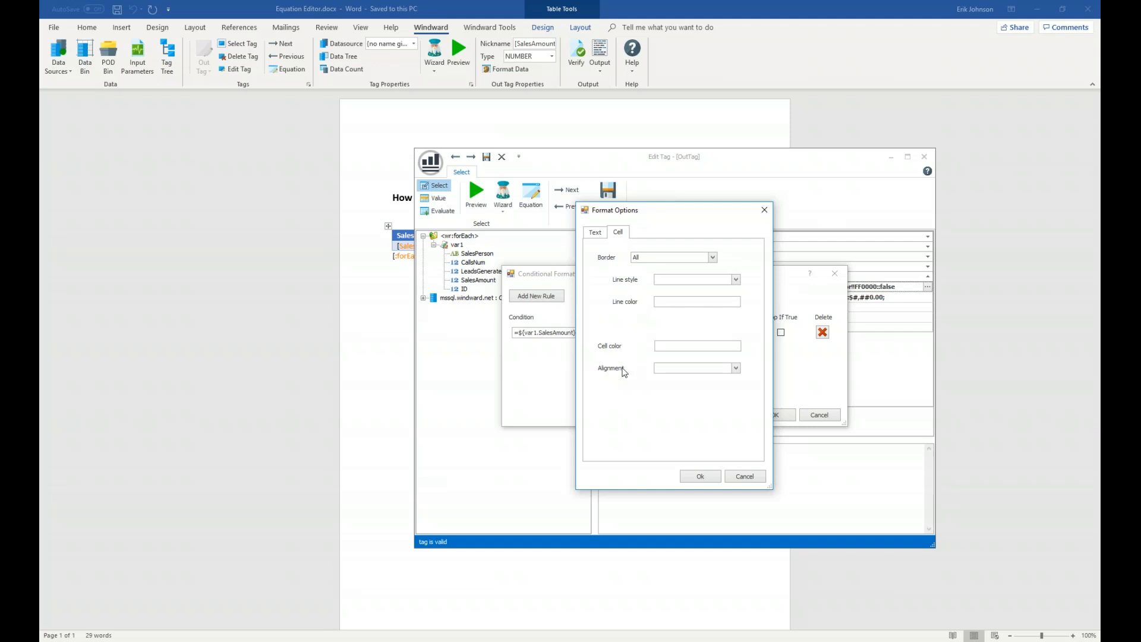
left_click(596, 235)
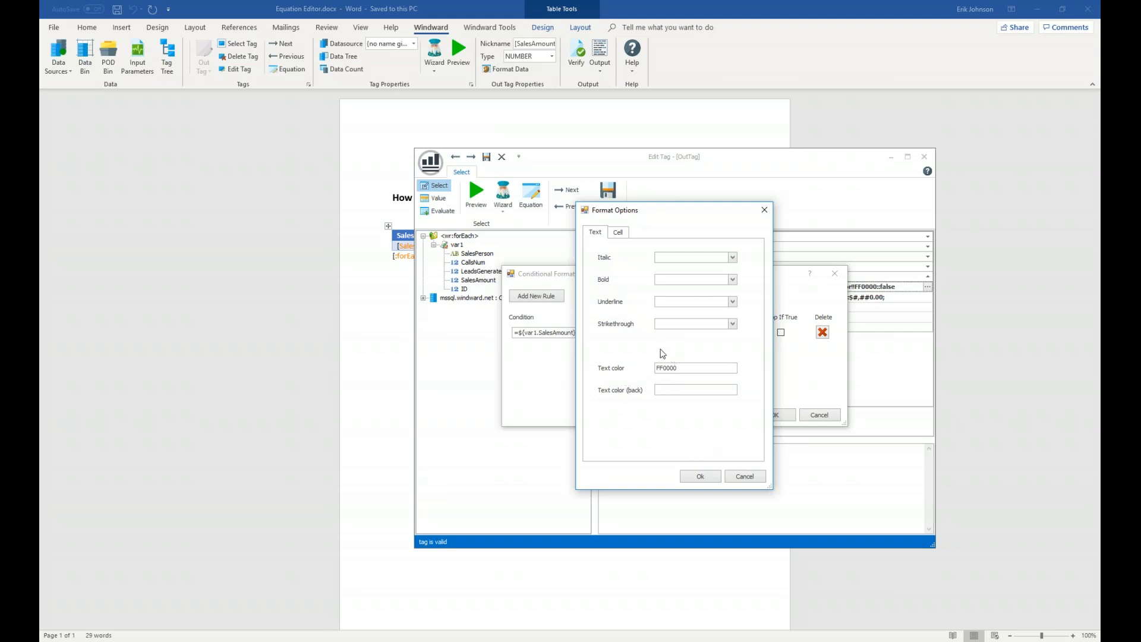
left_click(702, 478)
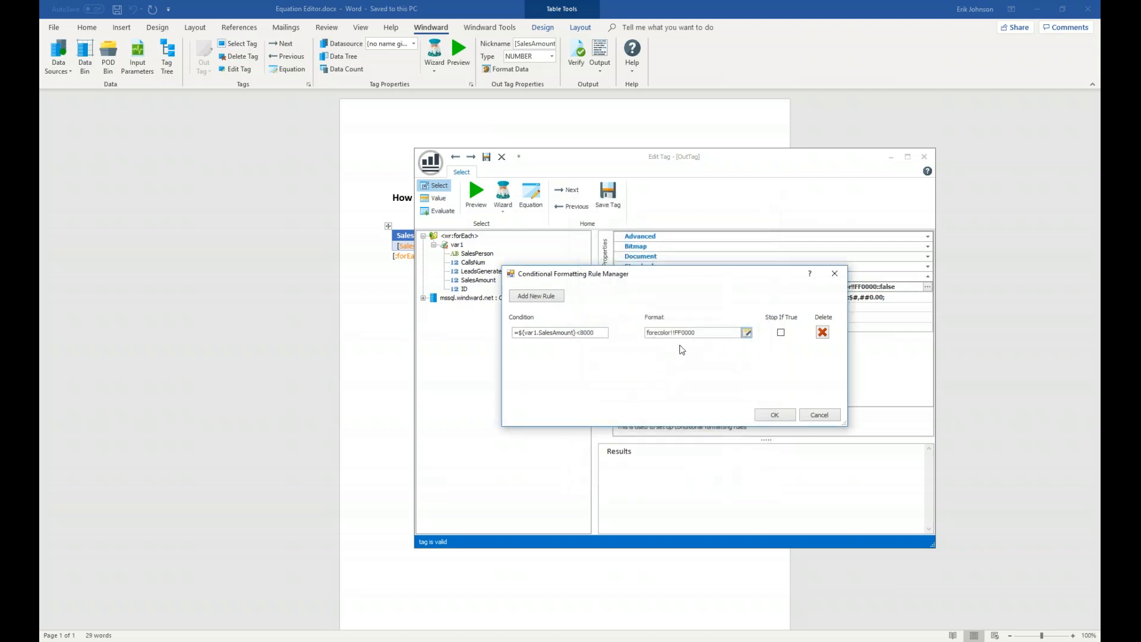
Step: Add a blank conditional formatting rule, remove it again, and save the SalesAmount tag with its existing rule
left_click(551, 297)
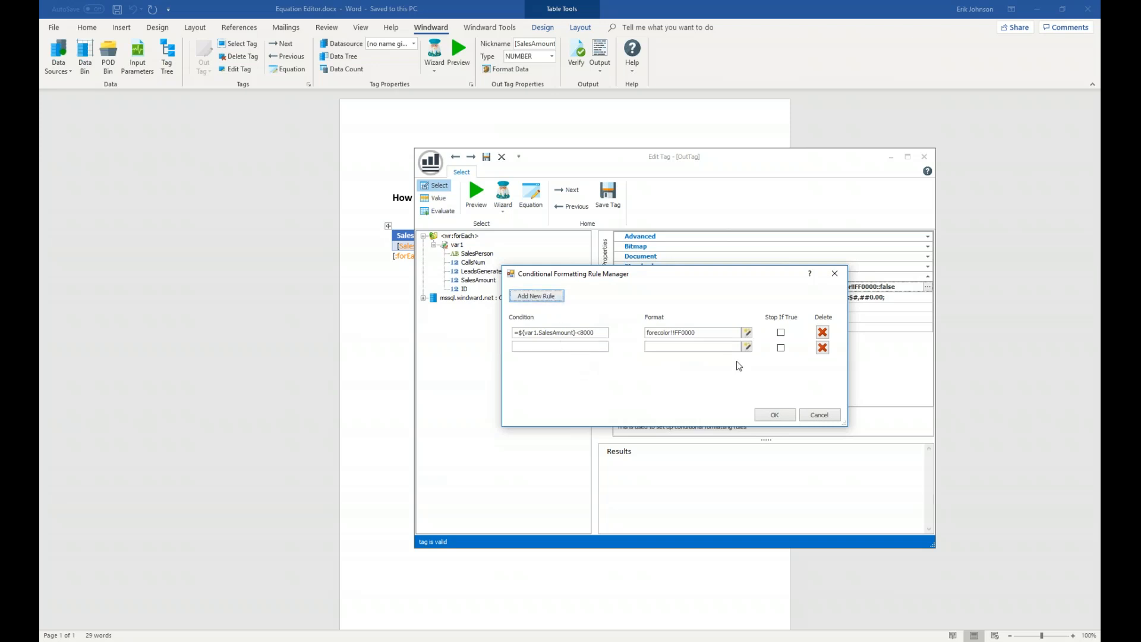
left_click(823, 349)
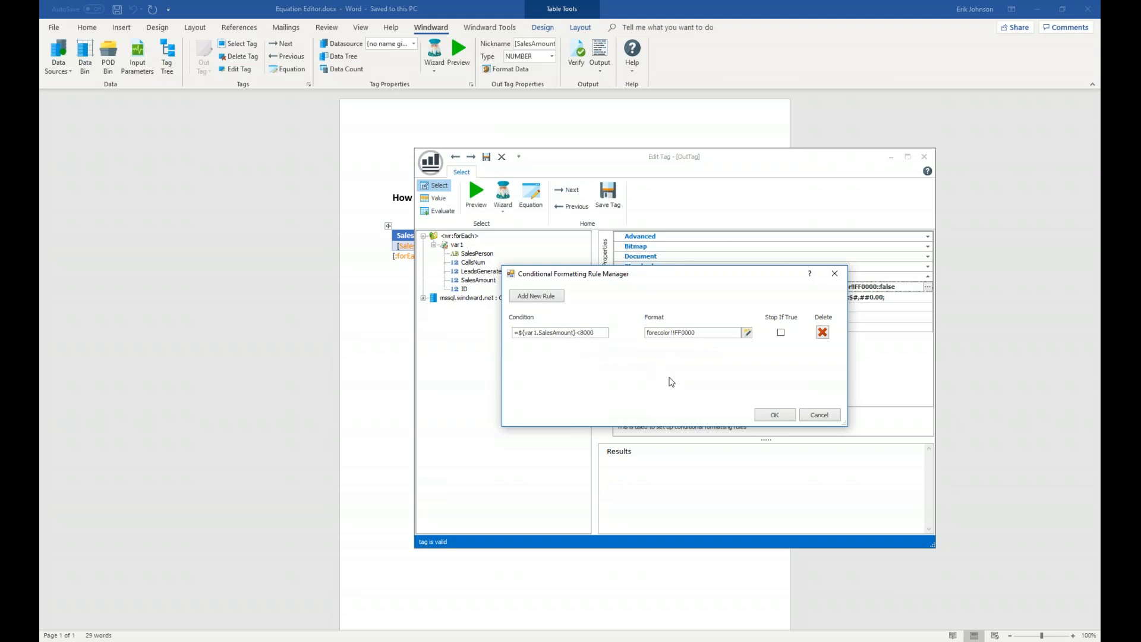
left_click(776, 415)
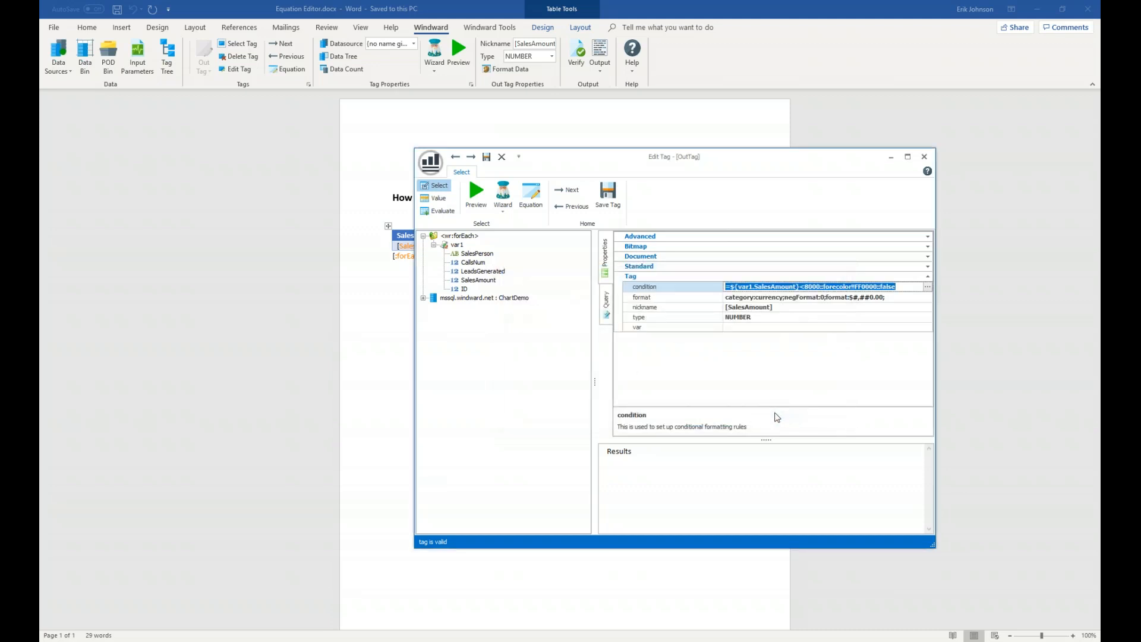
left_click(612, 193)
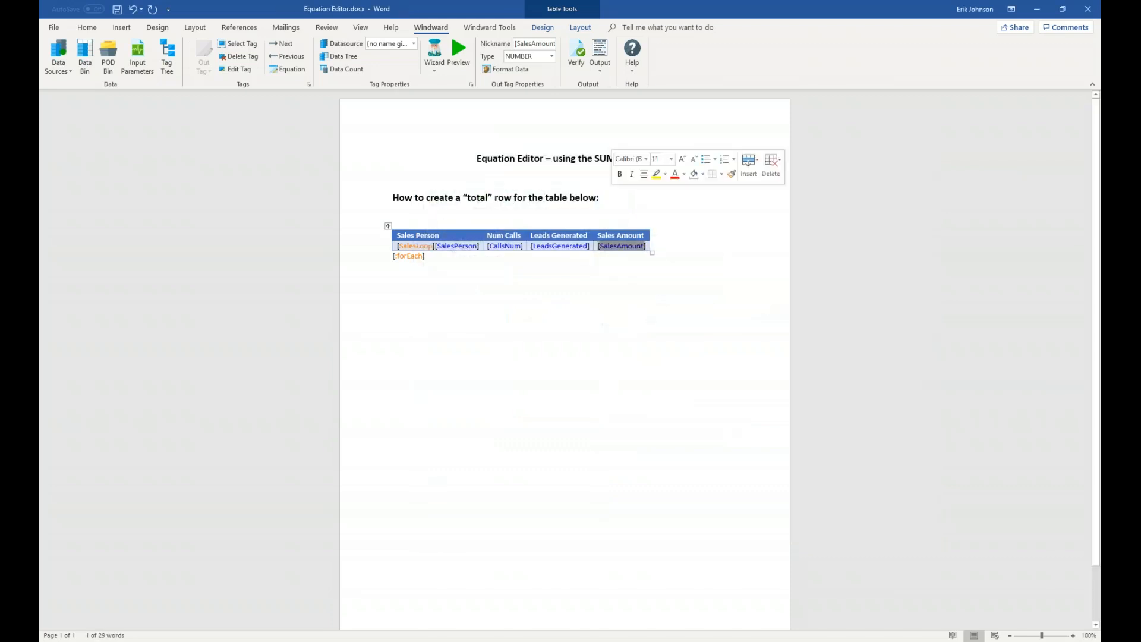
Step: Save the template, generate the report output to check the red sales amounts, and close the generated document
left_click(600, 55)
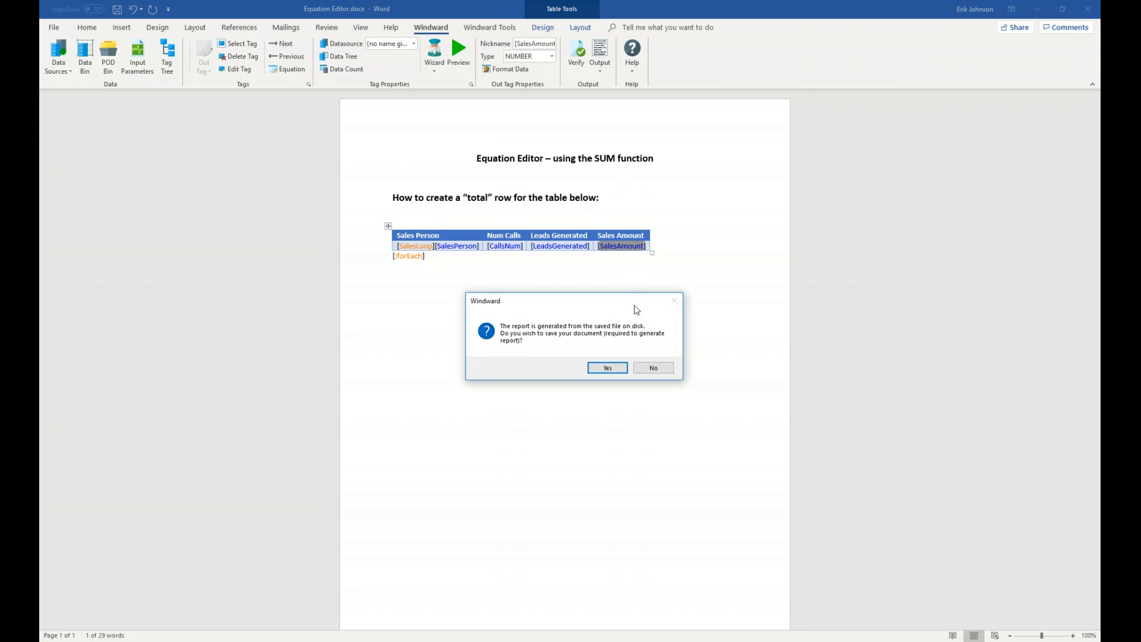
left_click(608, 368)
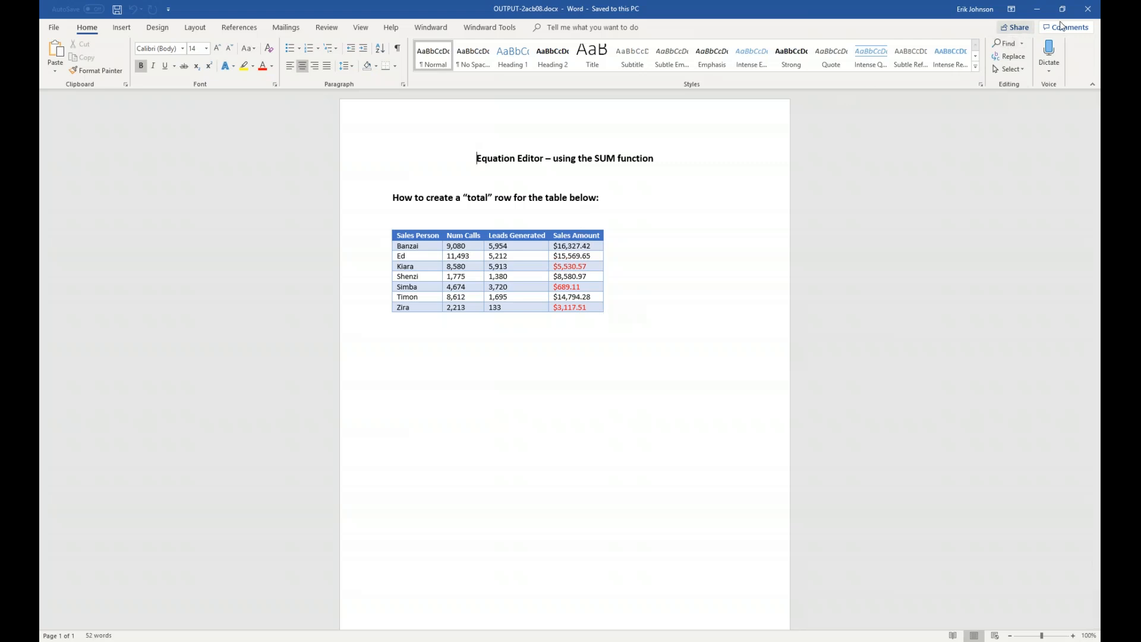
left_click(1089, 14)
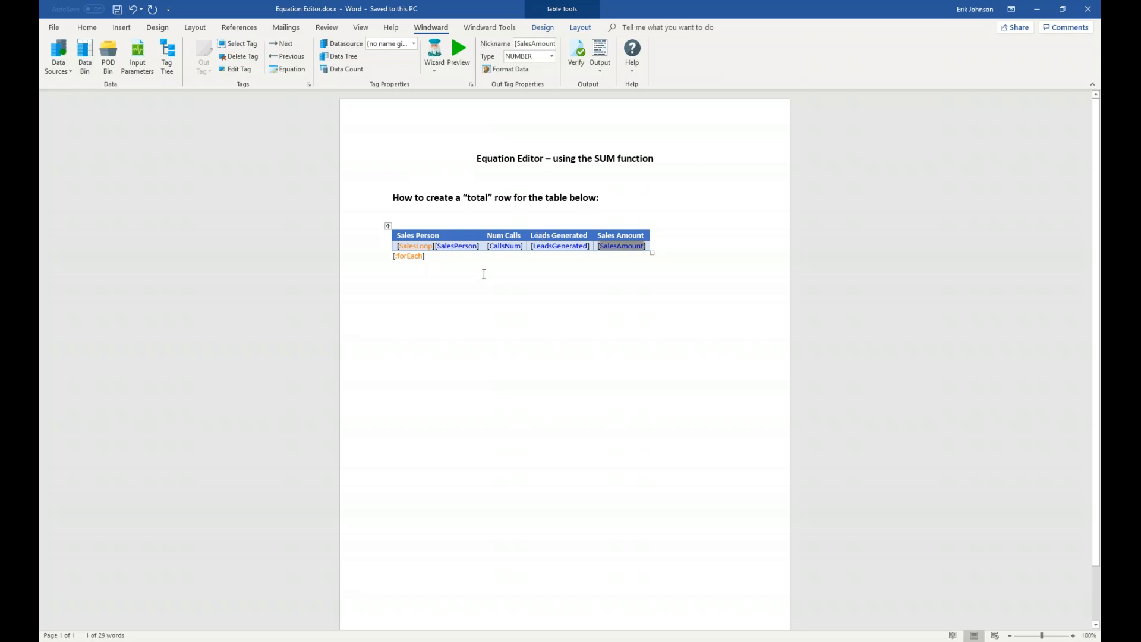
Step: Delete the end forEach tag below the sales table
left_click(447, 257)
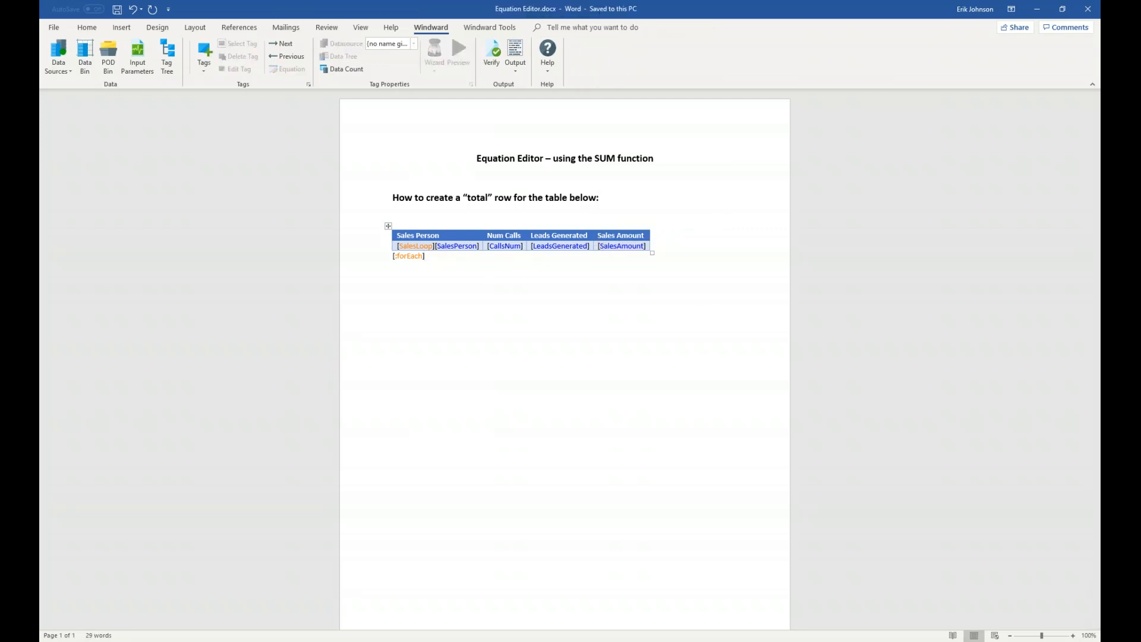
key("shift+Home")
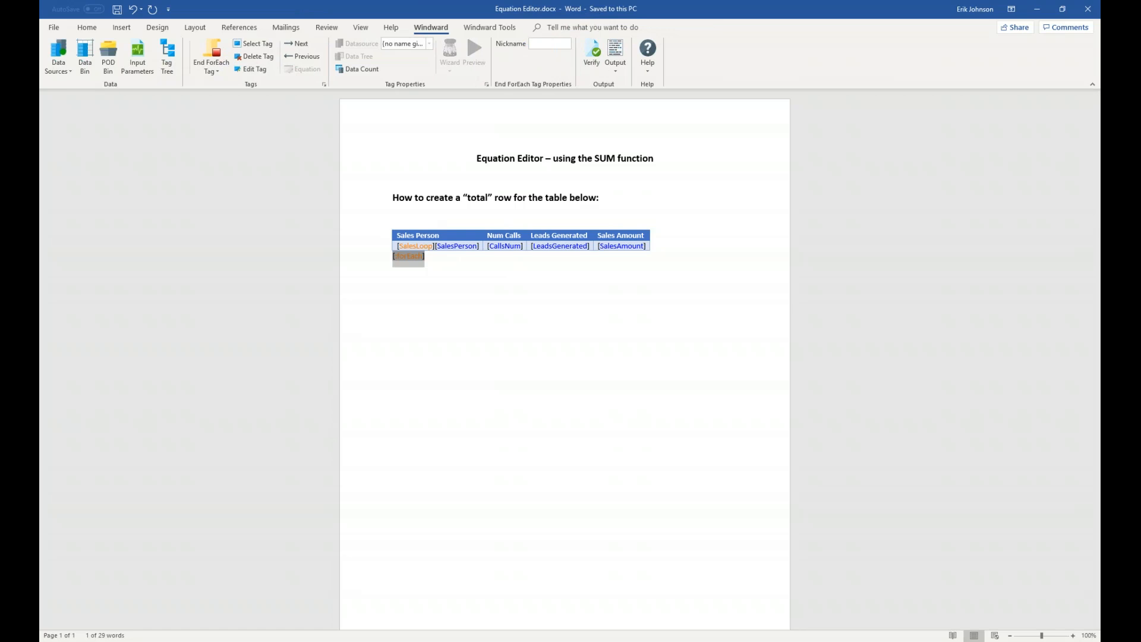
key("Delete")
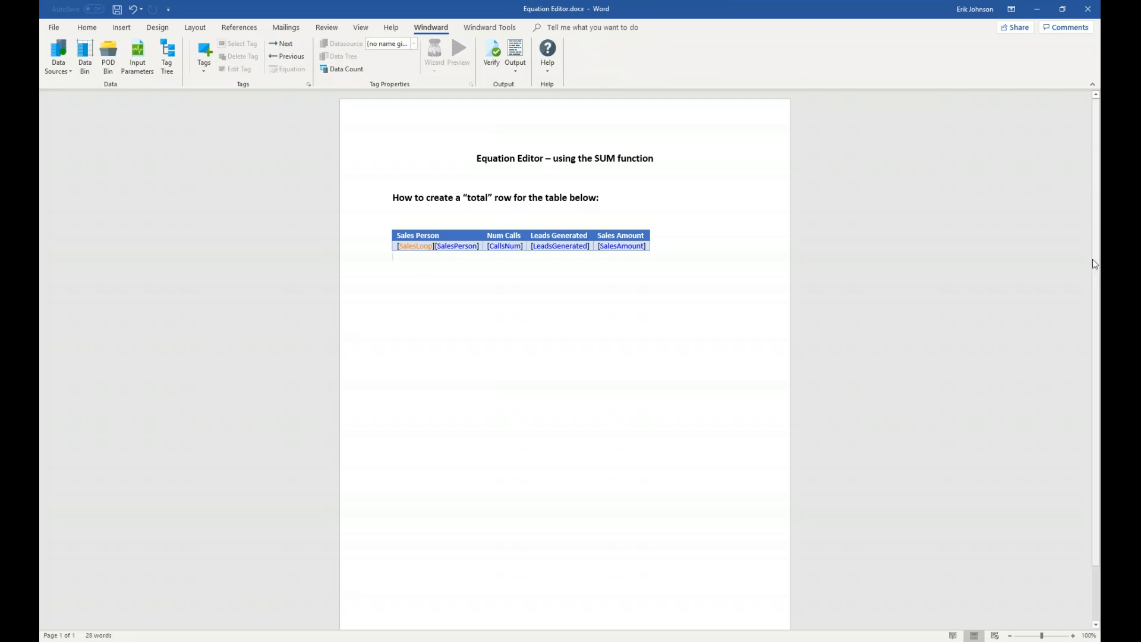
Step: Add an empty row at the end of the sales table and insert an End ForEach tag in its first cell
left_click(387, 251)
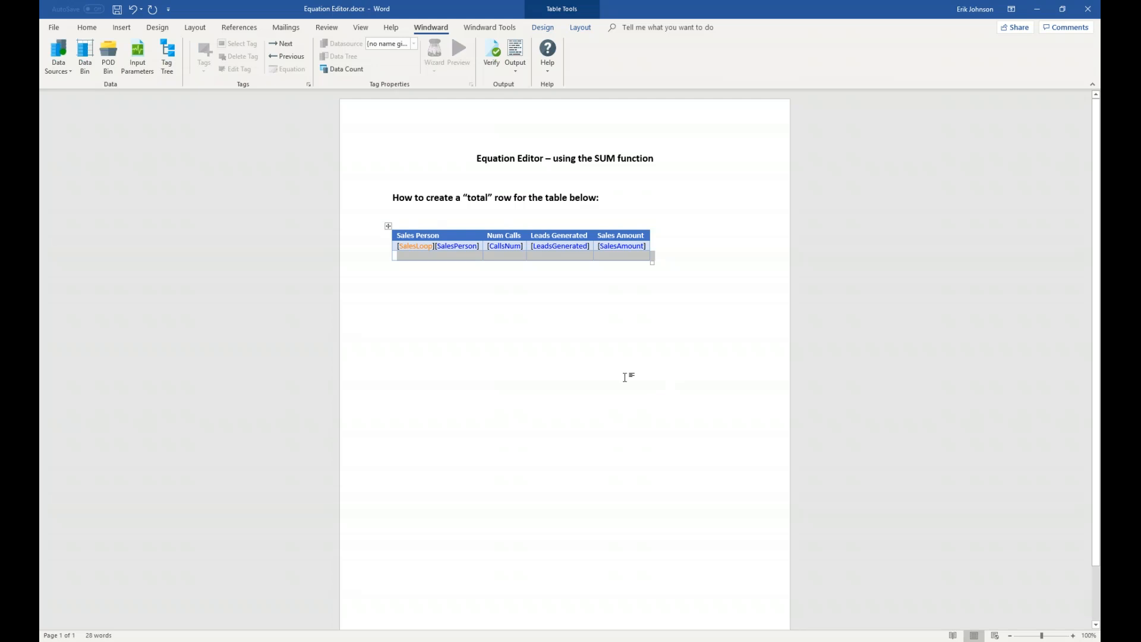
left_click(597, 363)
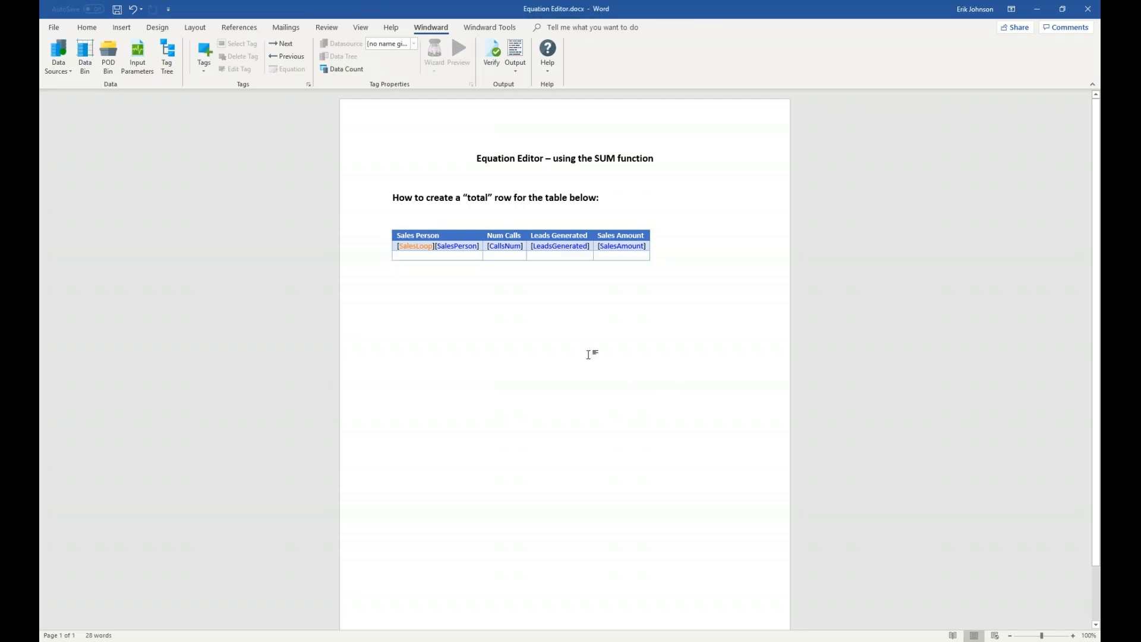
left_click(432, 255)
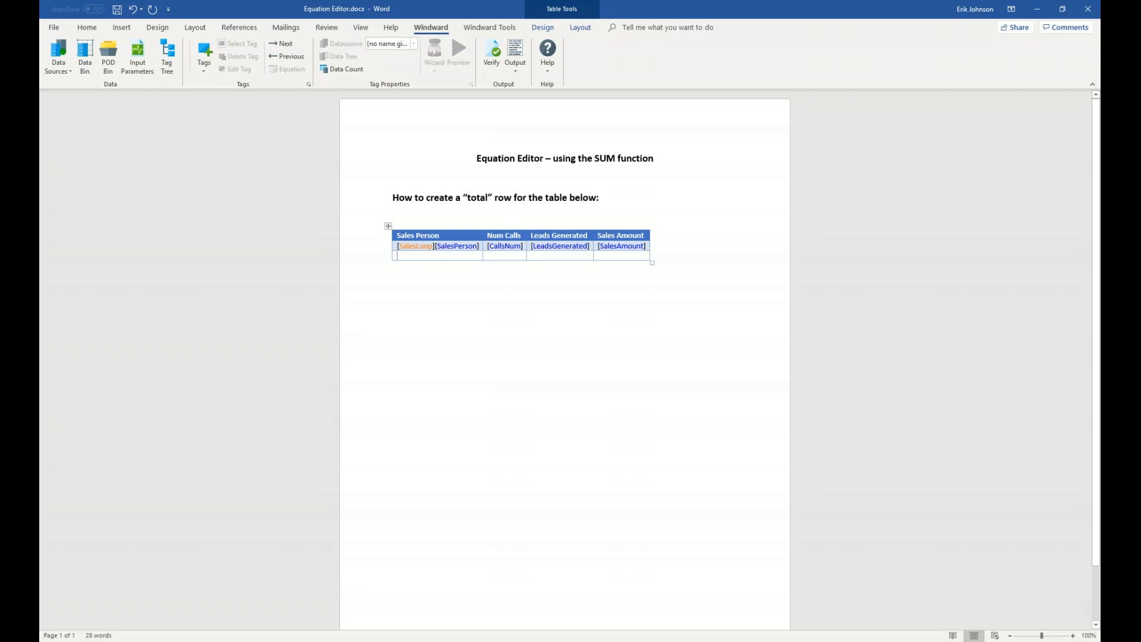
left_click(204, 53)
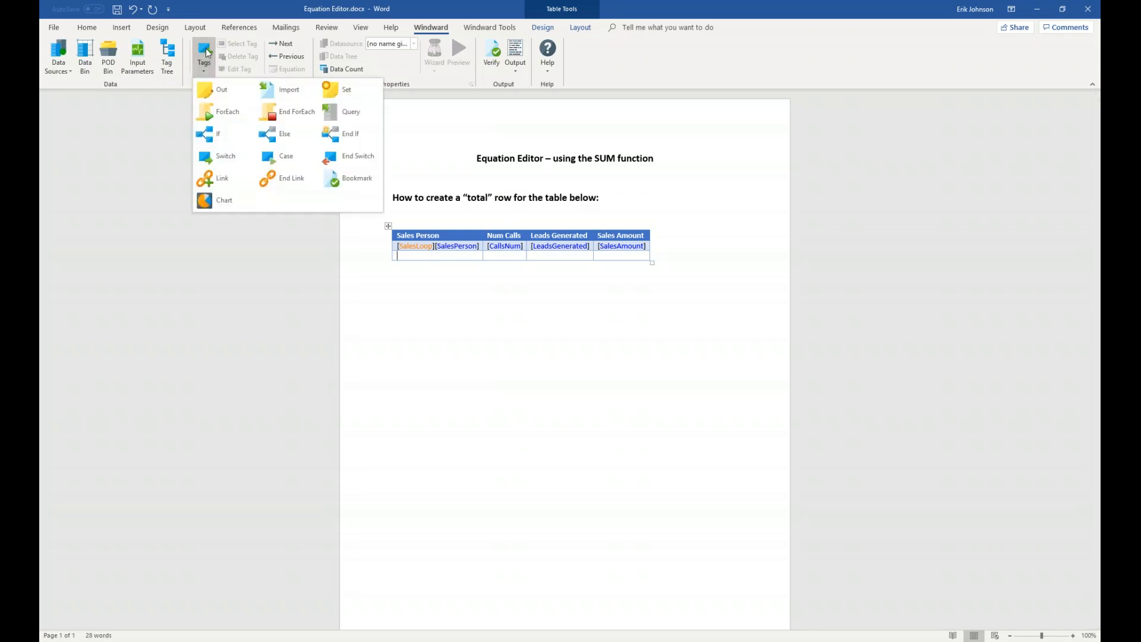
left_click(288, 112)
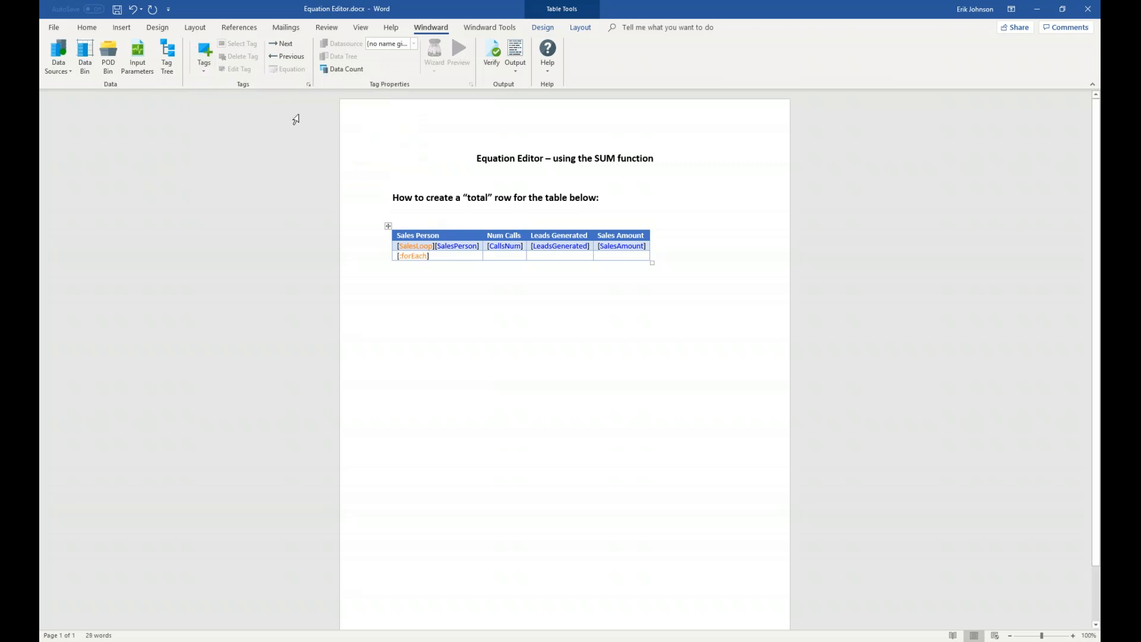
Step: Enter "Total:" in the new row's Leads Generated cell and make it bold and right-aligned
left_click(556, 258)
type("T")
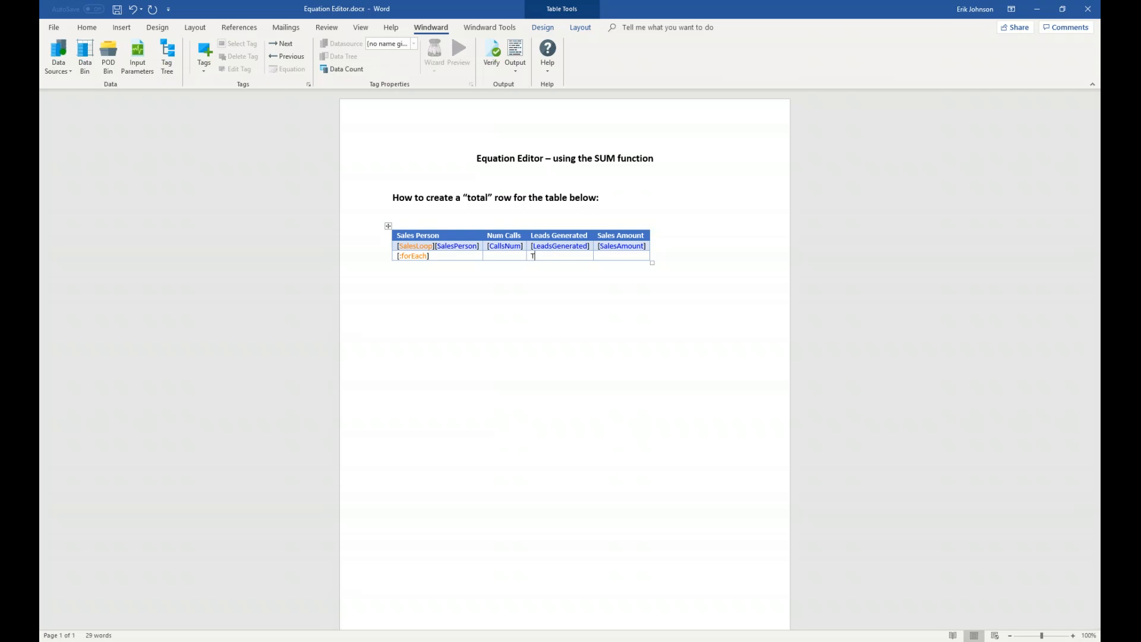
type("otal:")
key("shift+Left")
key("shift+Left")
key("shift+Left")
key("shift+Left")
key("shift+Left")
key("shift+Left")
left_click(86, 27)
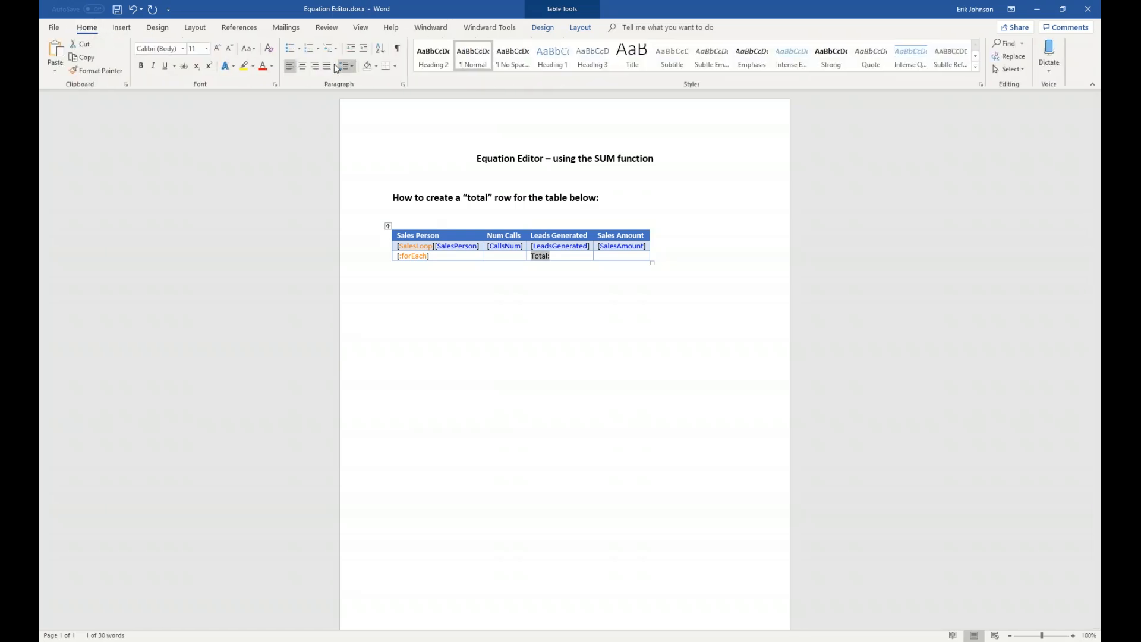
left_click(143, 67)
left_click(315, 68)
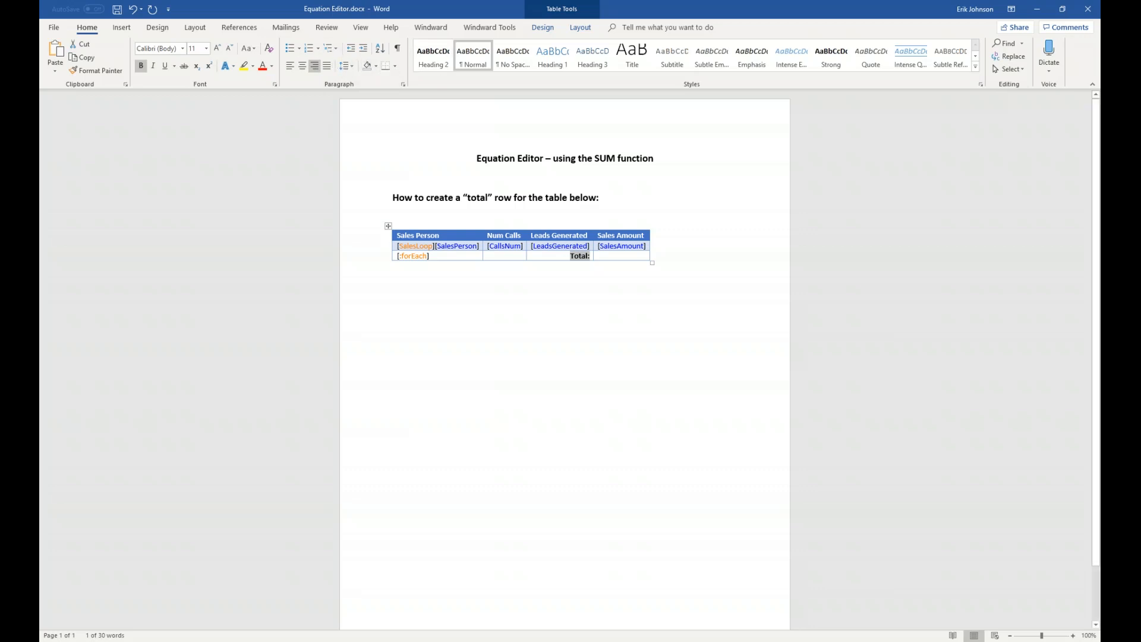
Step: Insert an Out tag in the total row's Sales Amount cell and open it for editing
left_click(625, 255)
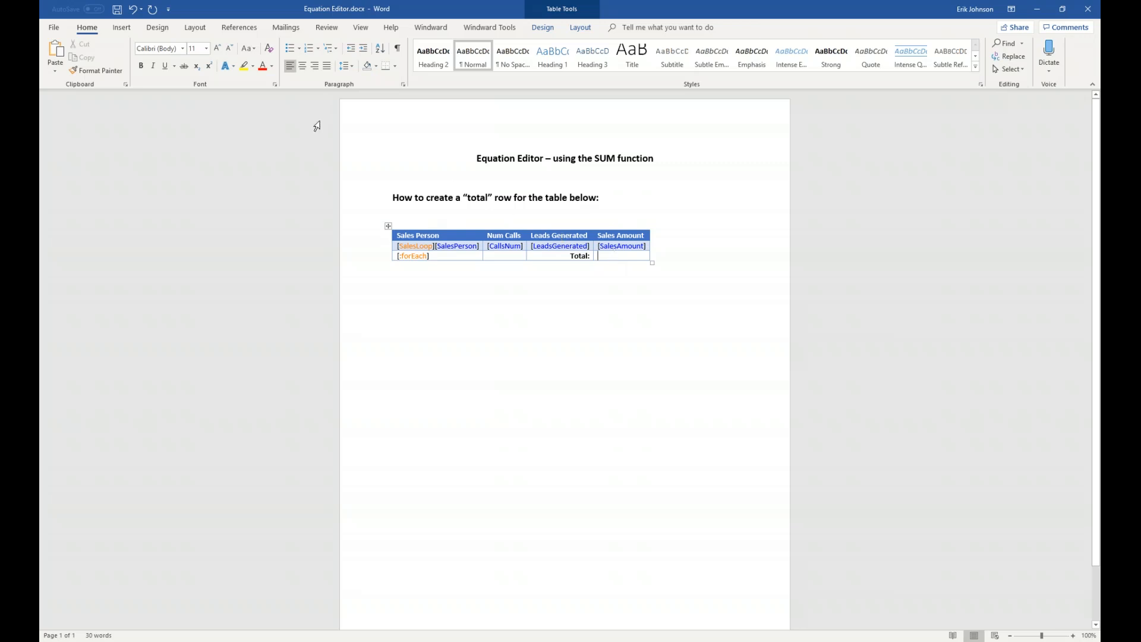
left_click(432, 28)
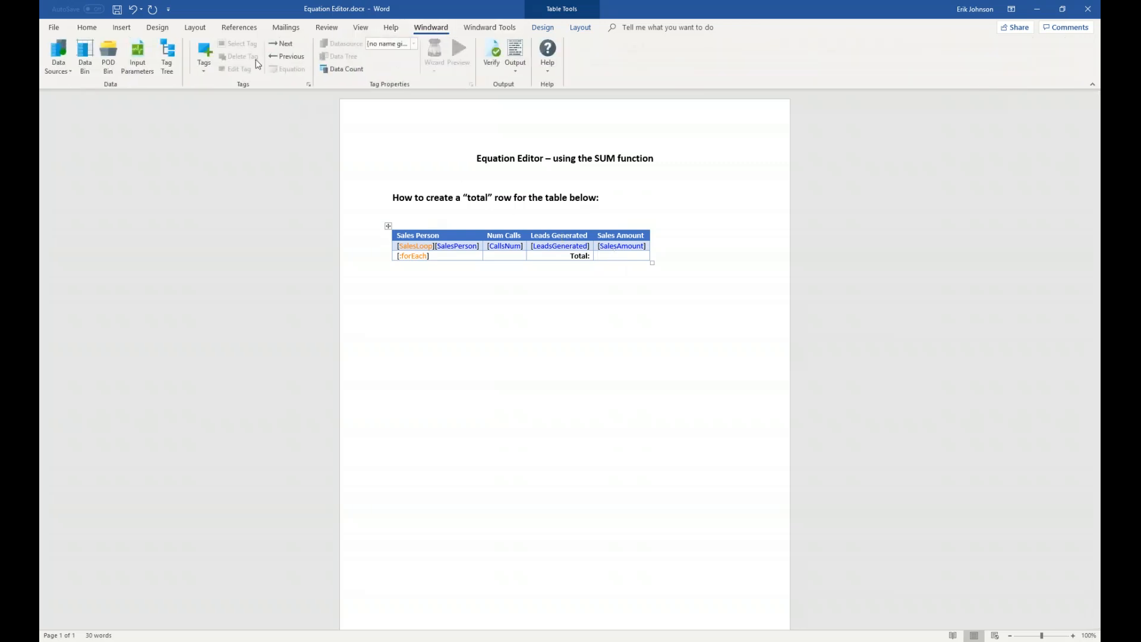
left_click(203, 54)
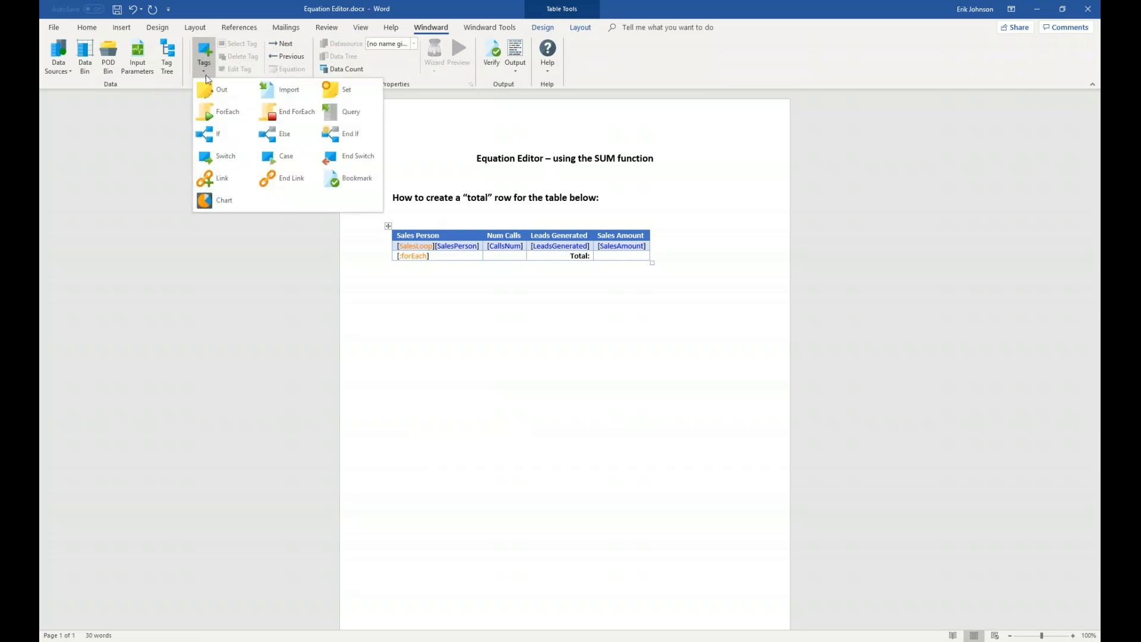
left_click(220, 90)
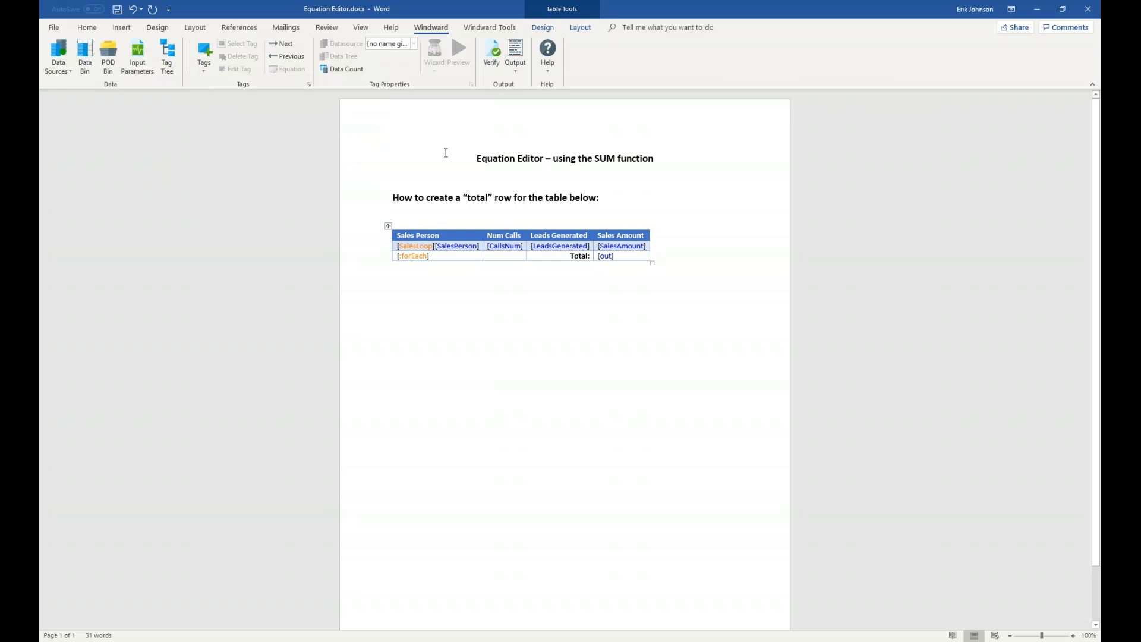
left_click(607, 257)
double_click(606, 256)
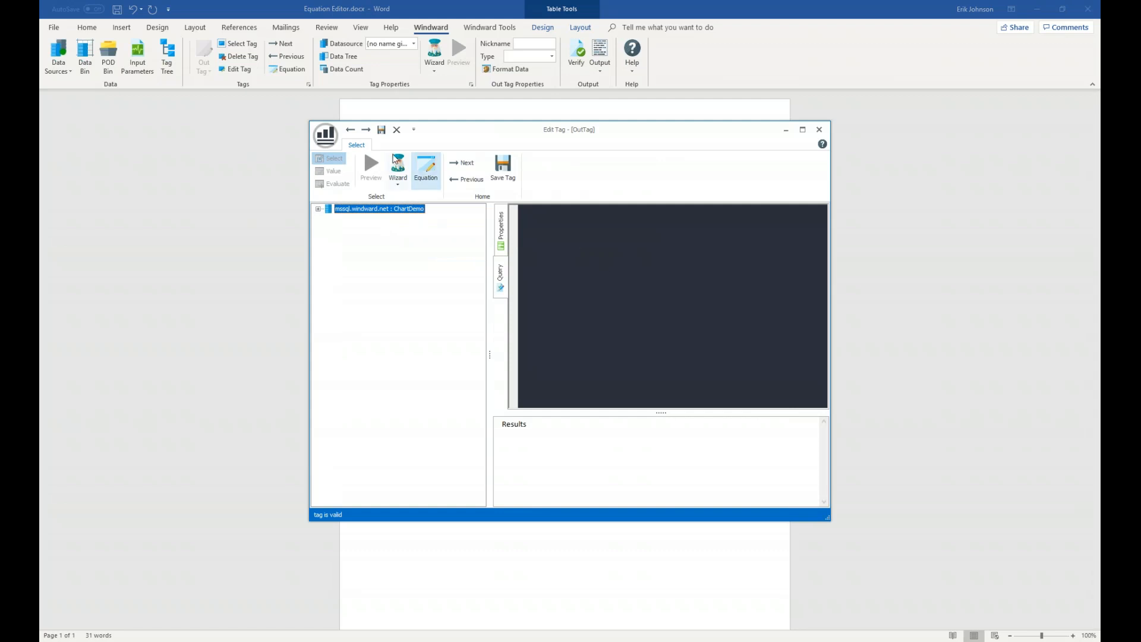
Step: Start an equation for the Out tag using the SUM function from the Math & Trig category
left_click(430, 170)
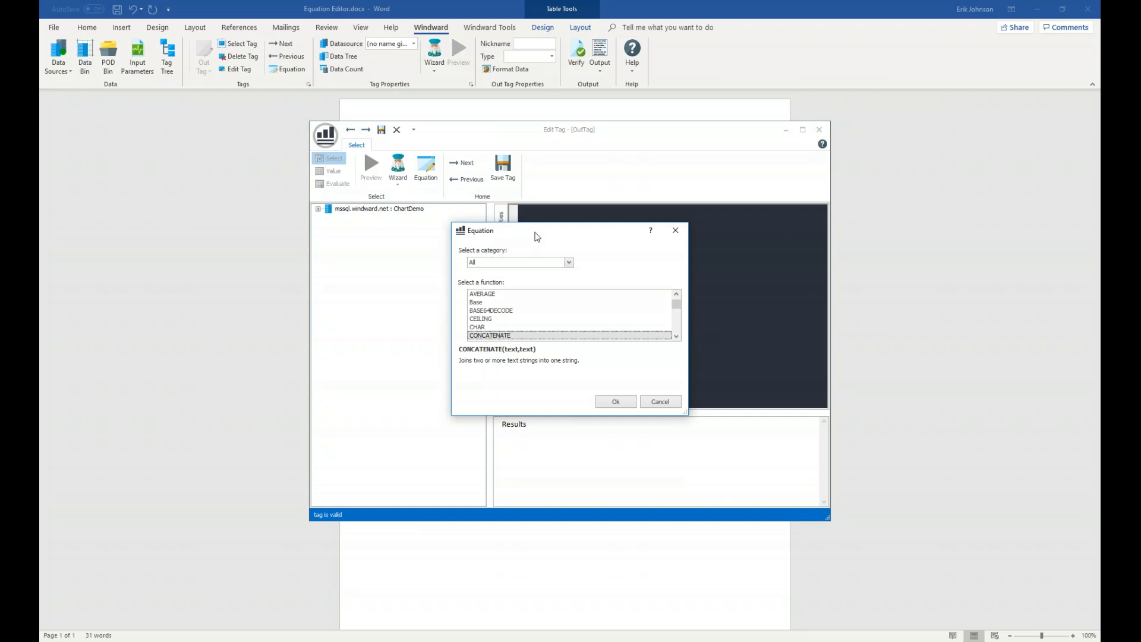
left_click(569, 262)
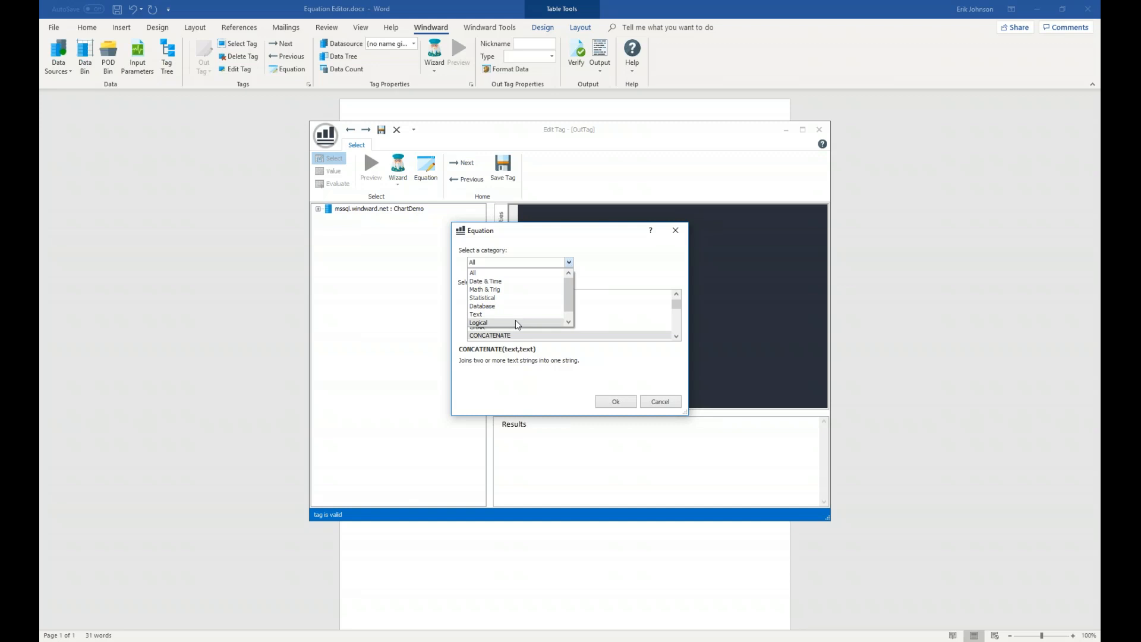
left_click(515, 291)
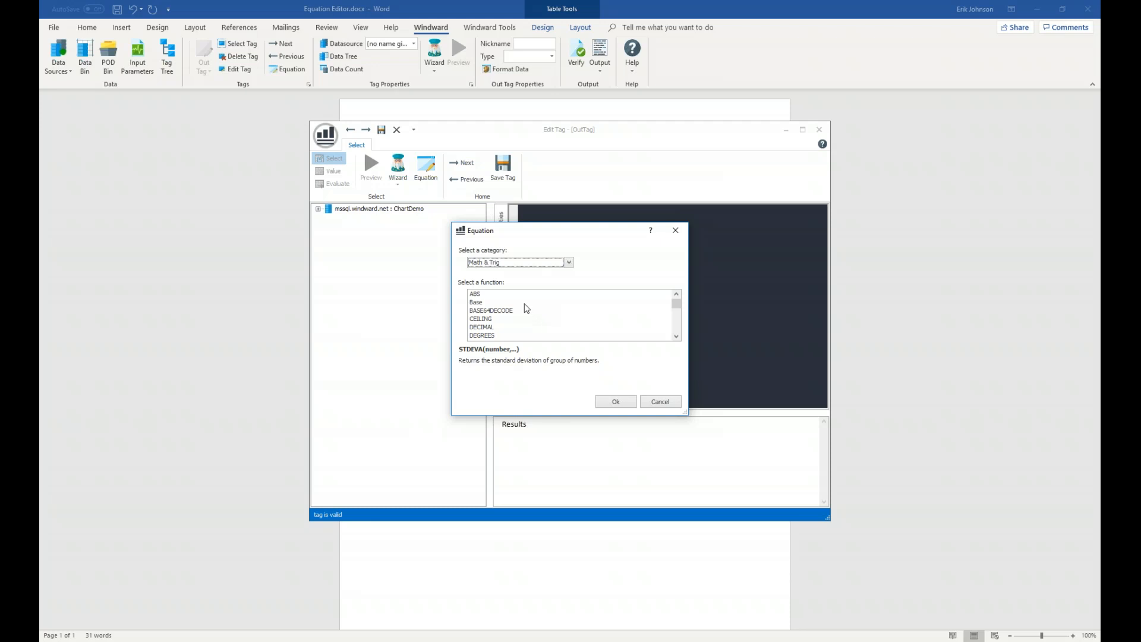
scroll(522, 309, "down", 8)
scroll(520, 309, "down", 2)
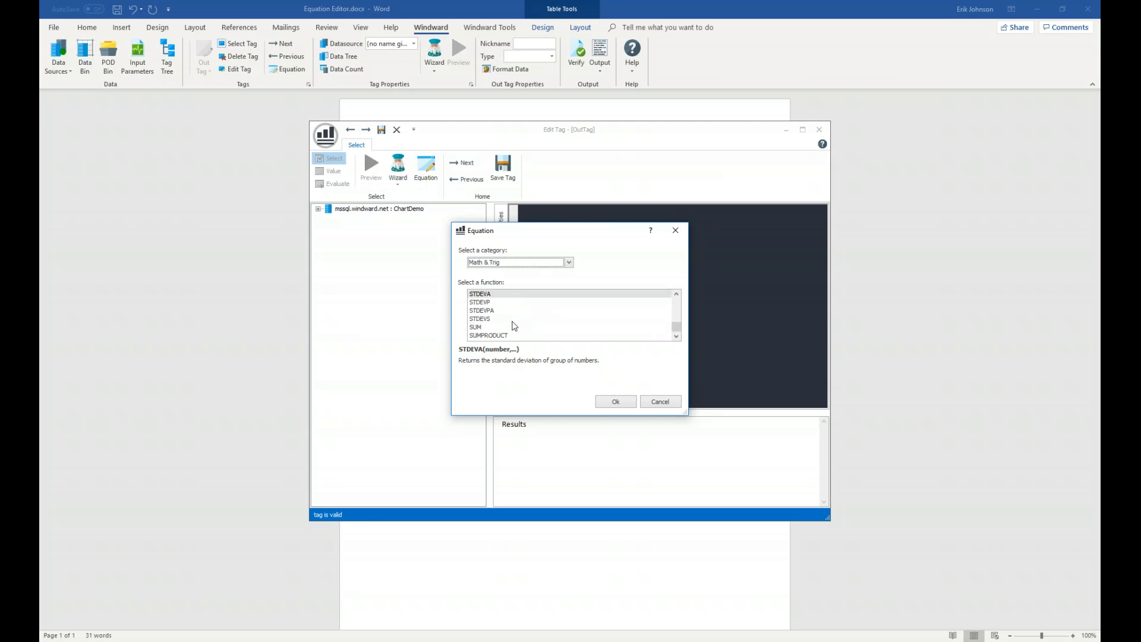
left_click(477, 328)
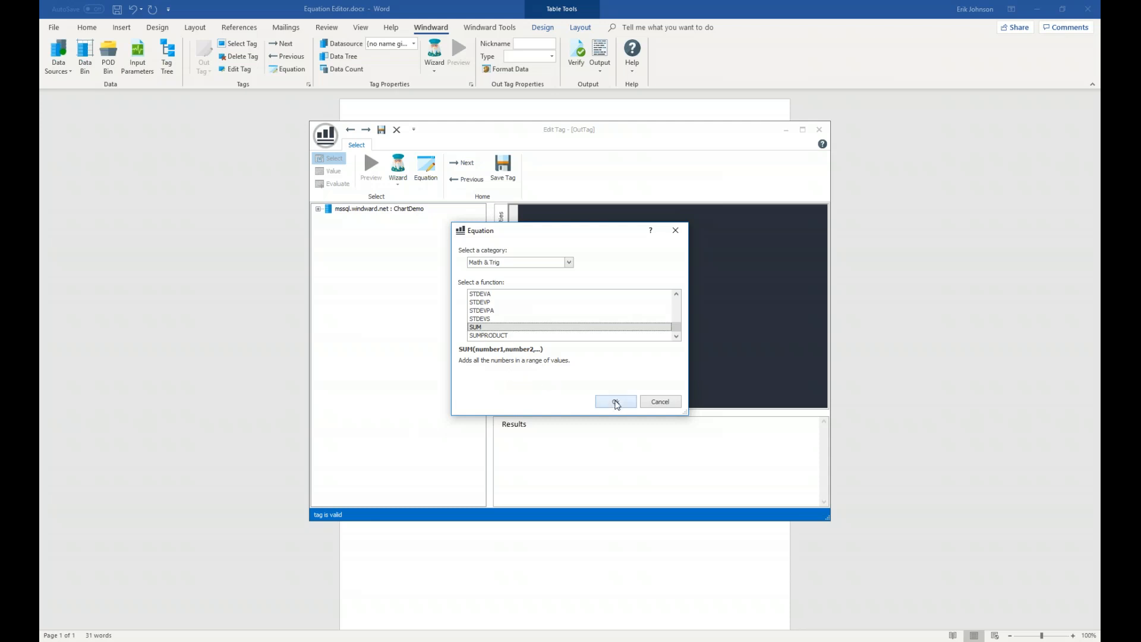
left_click(616, 403)
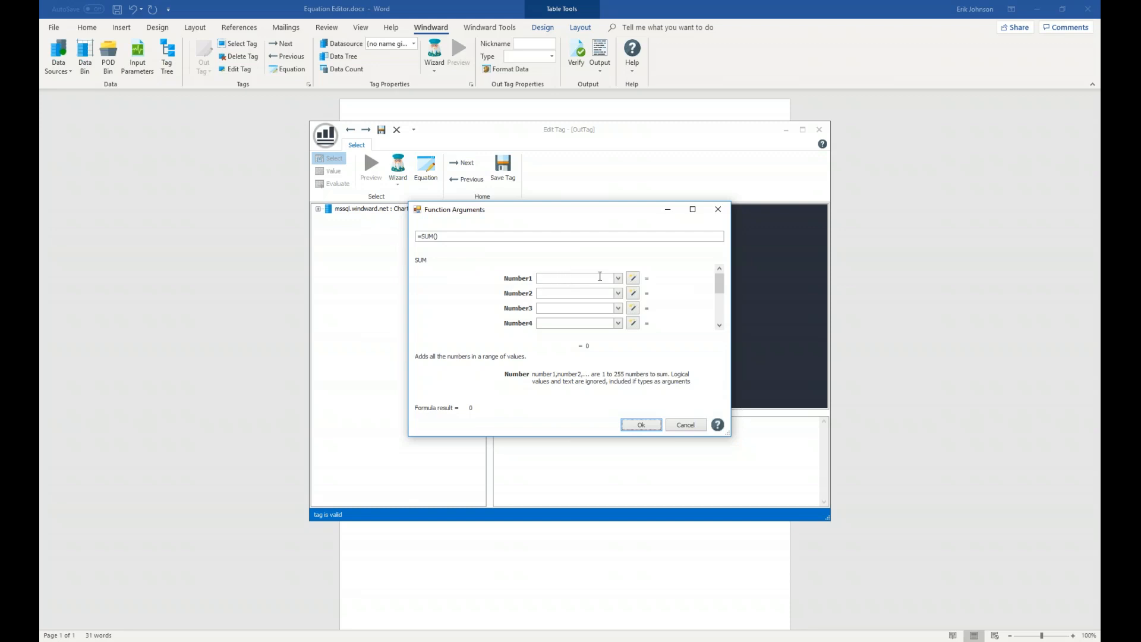
Step: Set the SUM function's Number1 argument to select the SalesAmount column of the Sales table, and save the Out tag
left_click(633, 279)
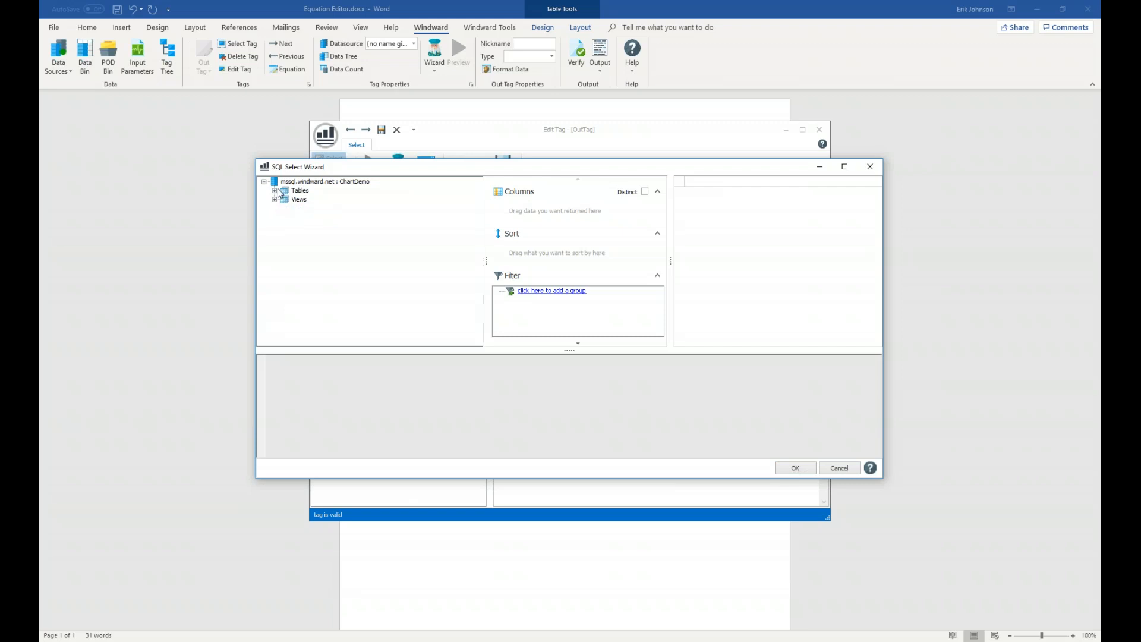
left_click(274, 191)
left_click(286, 209)
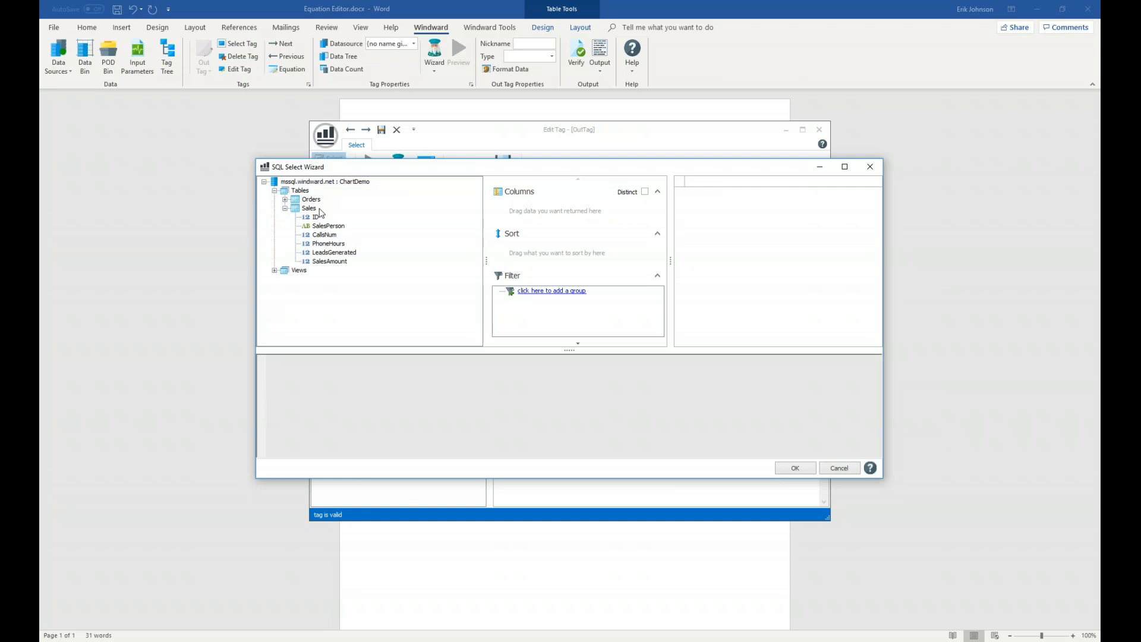
left_click(334, 265)
left_click_drag(329, 267, 517, 214)
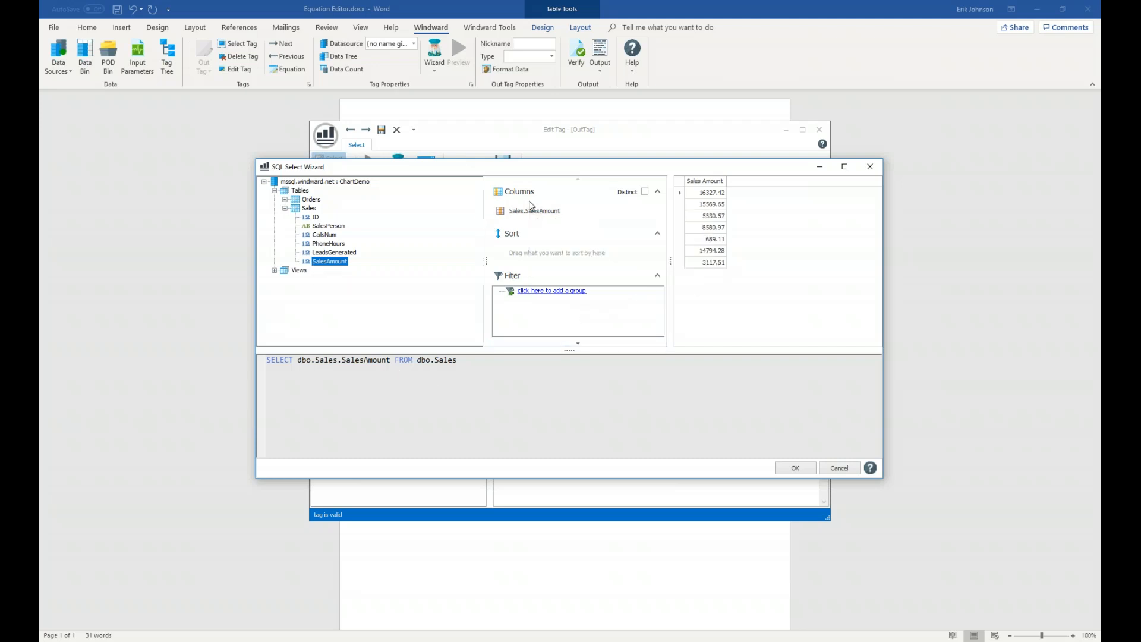
left_click(797, 468)
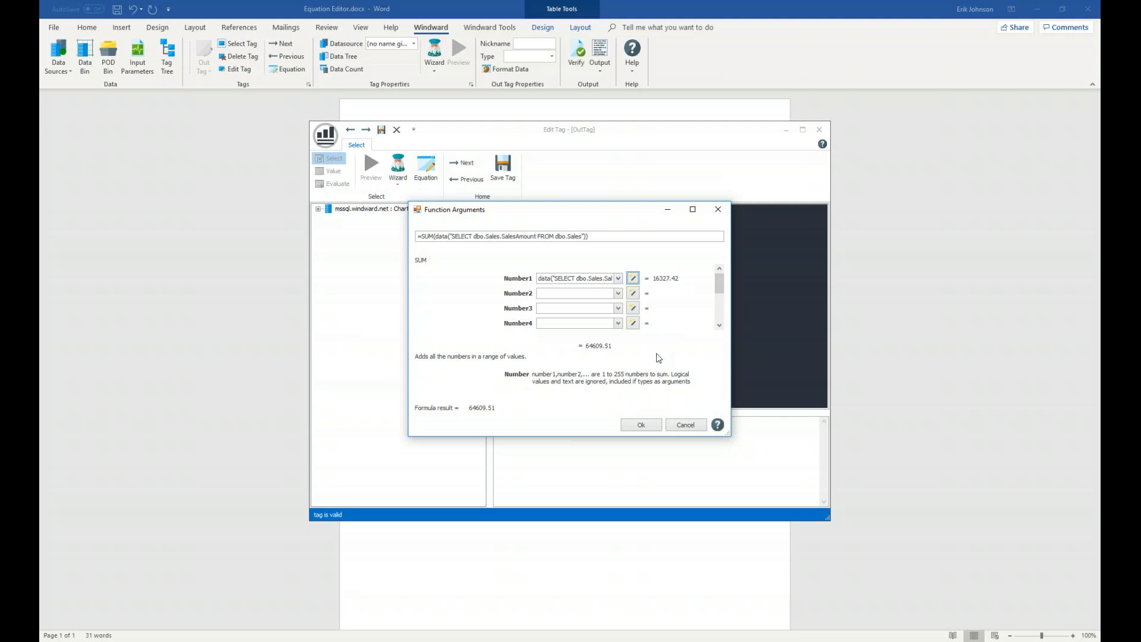
left_click(650, 428)
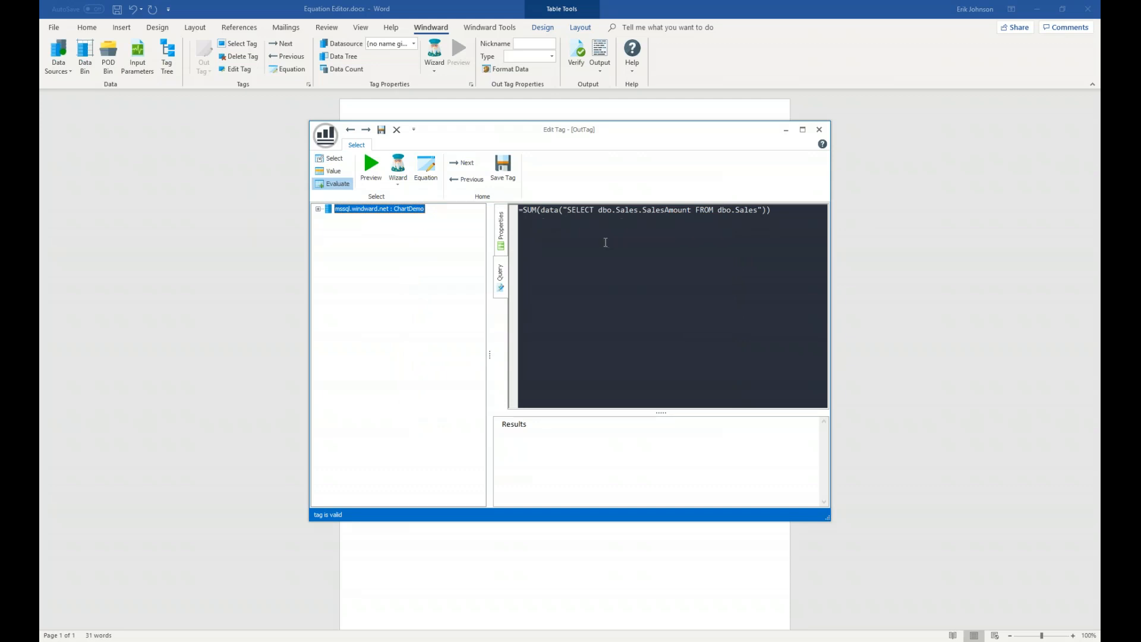
left_click(501, 170)
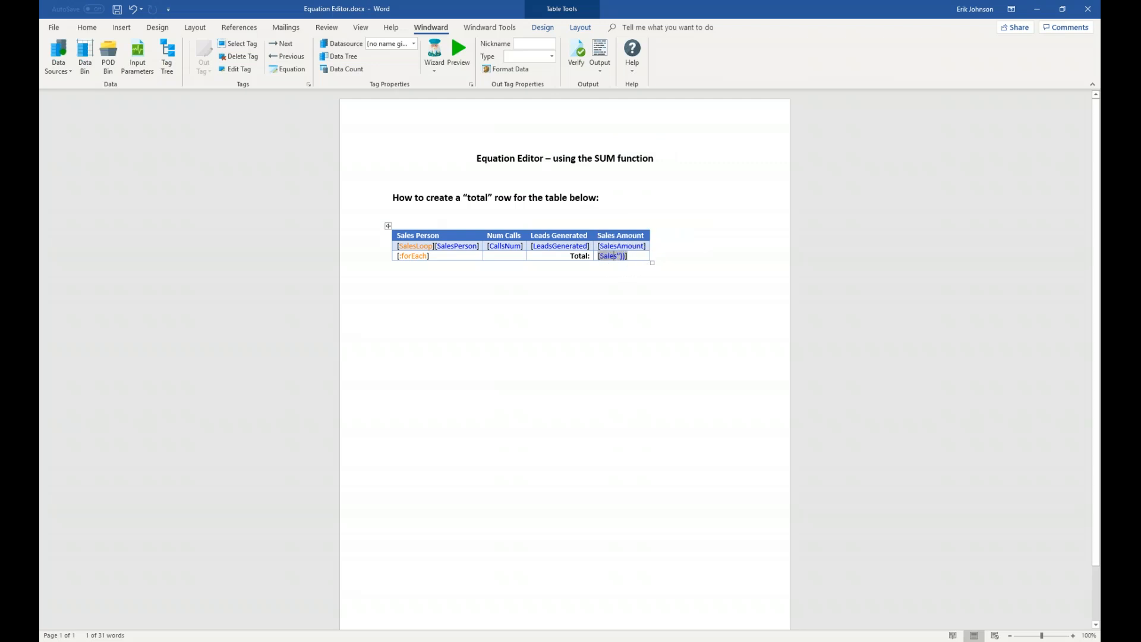
Step: Format the total row's Out tag as Currency with two decimal places and the default symbol
left_click(515, 69)
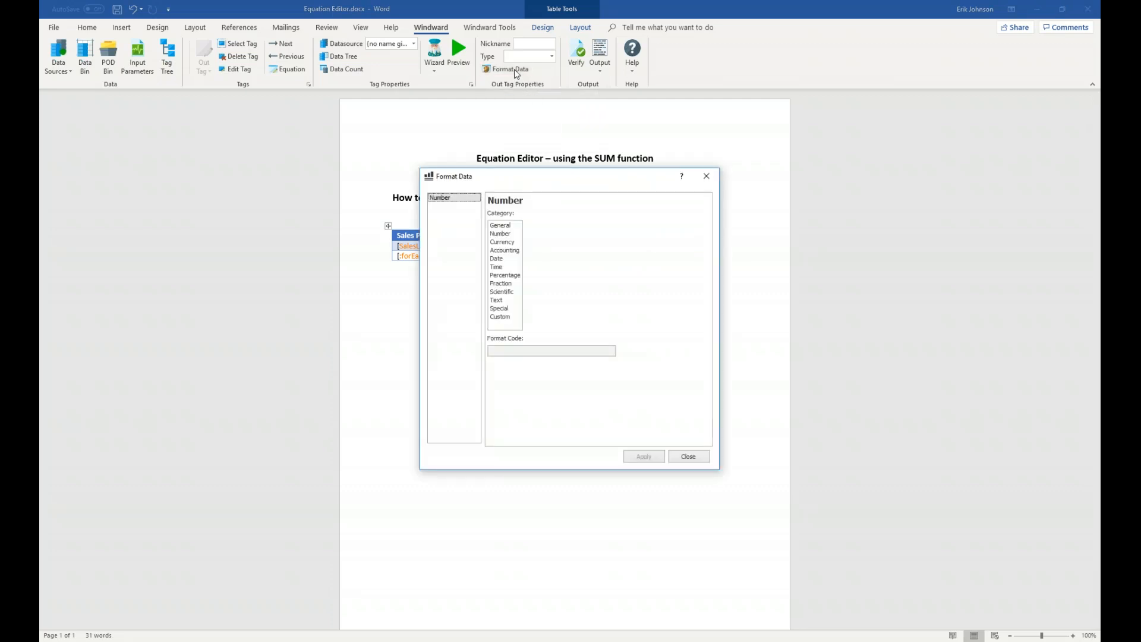
left_click(502, 242)
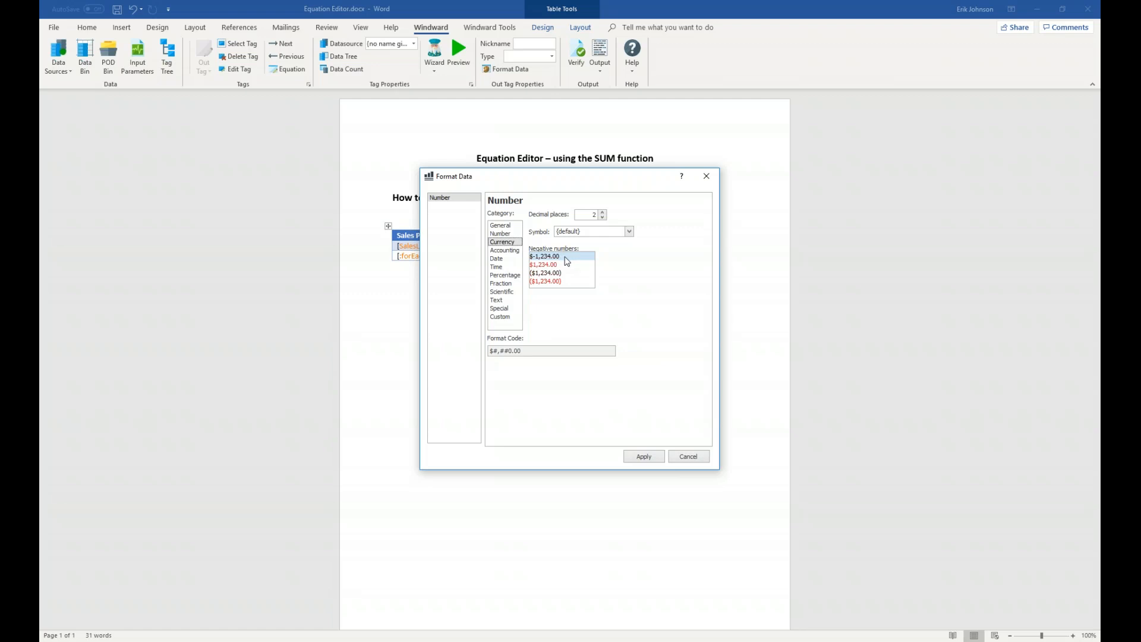
left_click(644, 457)
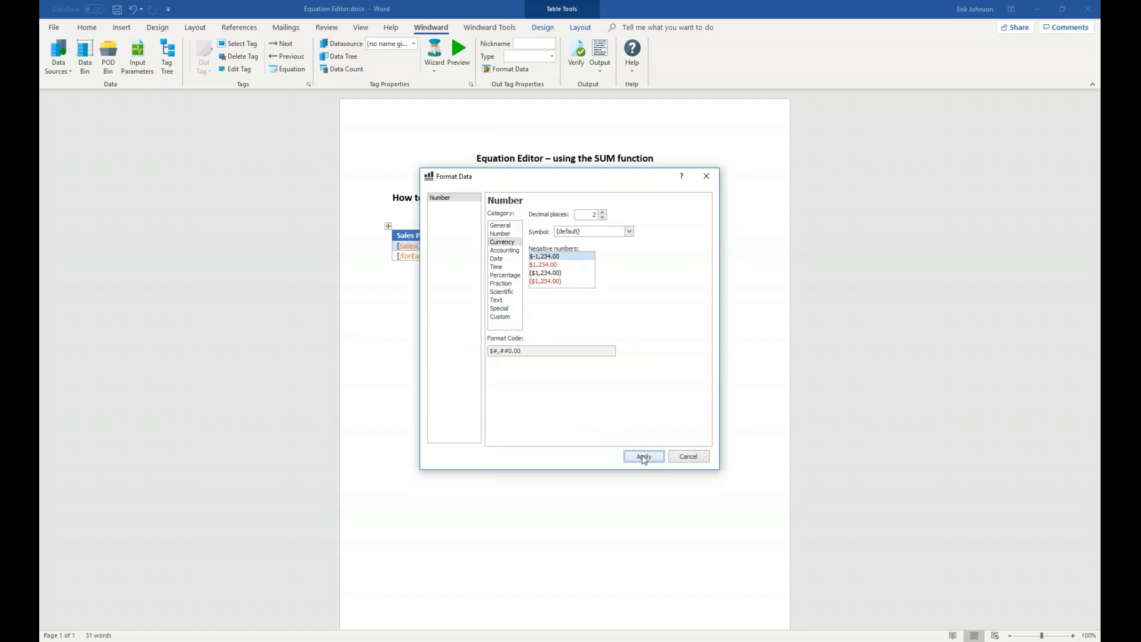
left_click(689, 457)
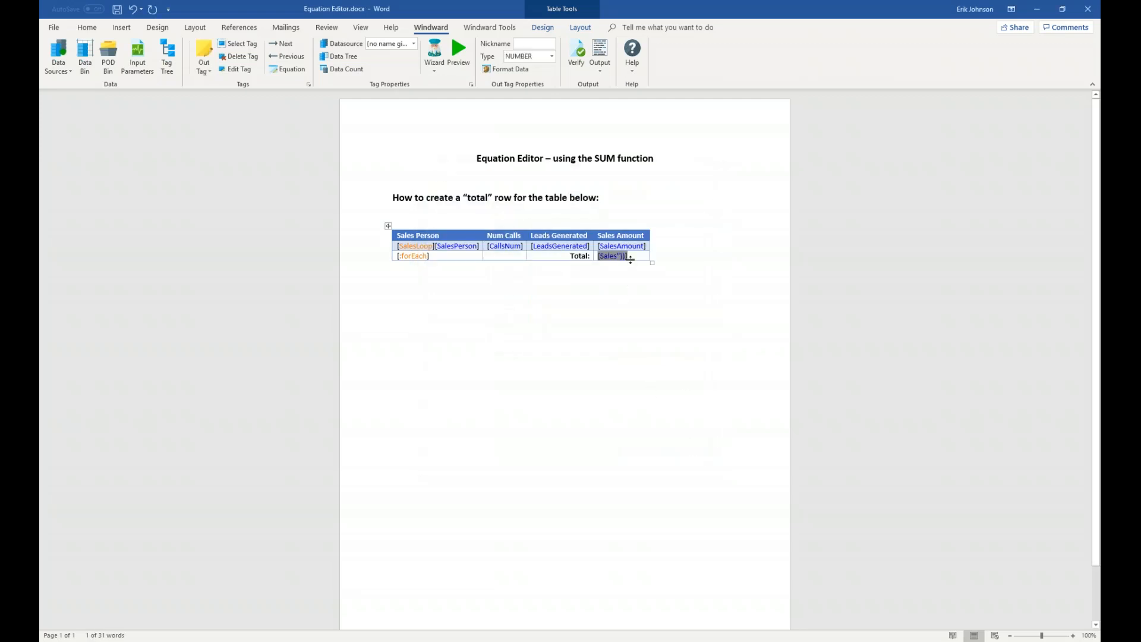
Step: Make the Out tag in the total row's Sales Amount cell bold
mouse_move(617, 257)
left_click(618, 265)
left_click(237, 43)
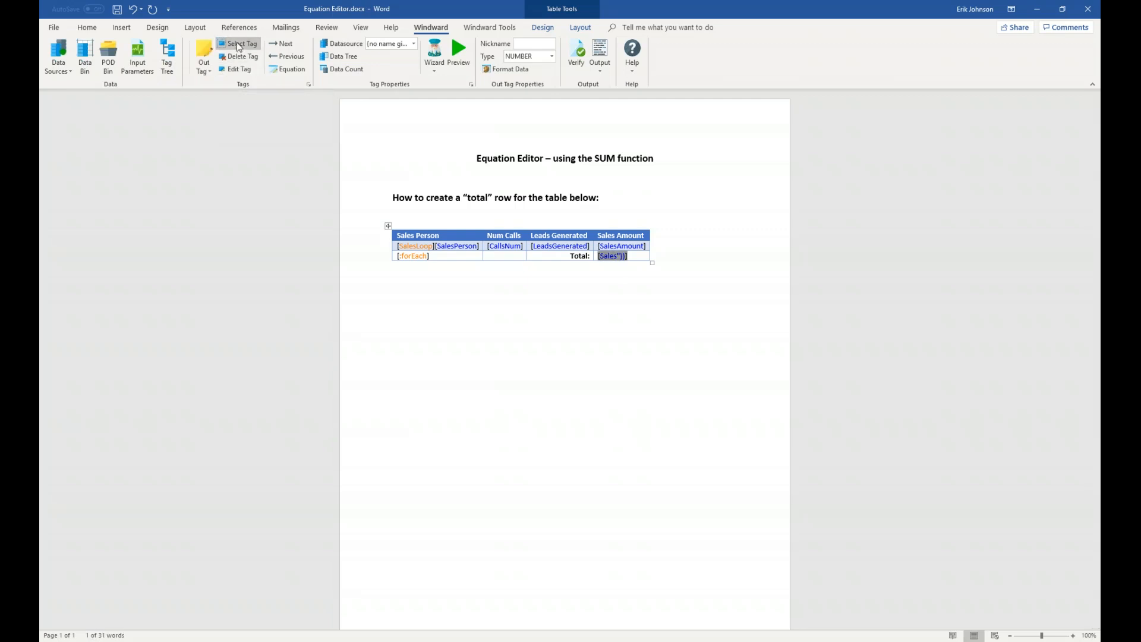
left_click(97, 33)
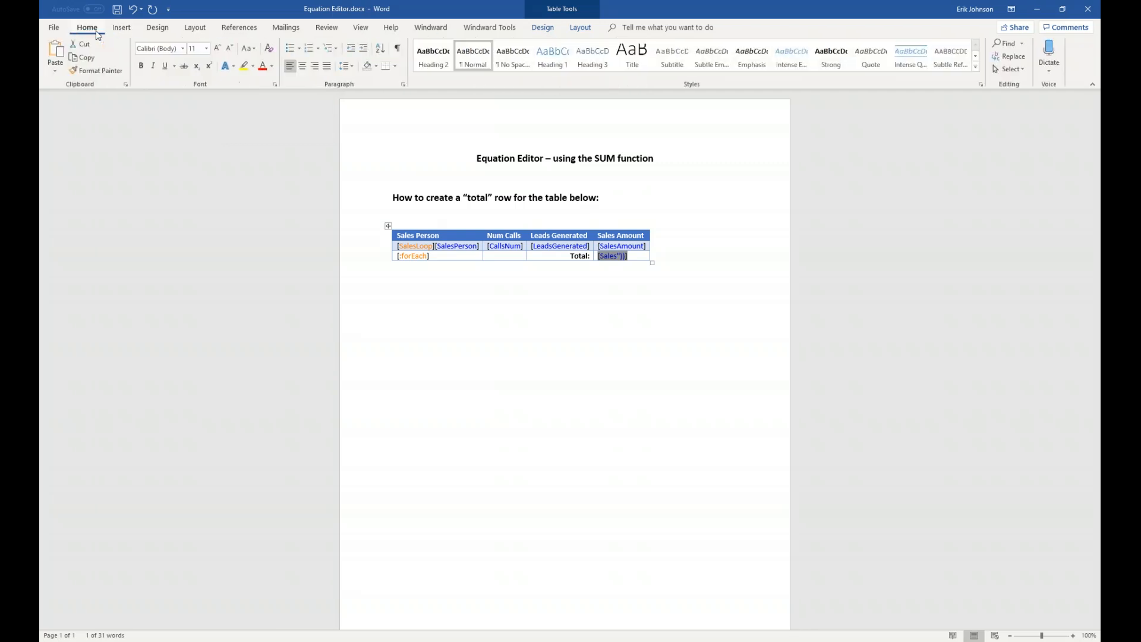
left_click(140, 67)
left_click(672, 320)
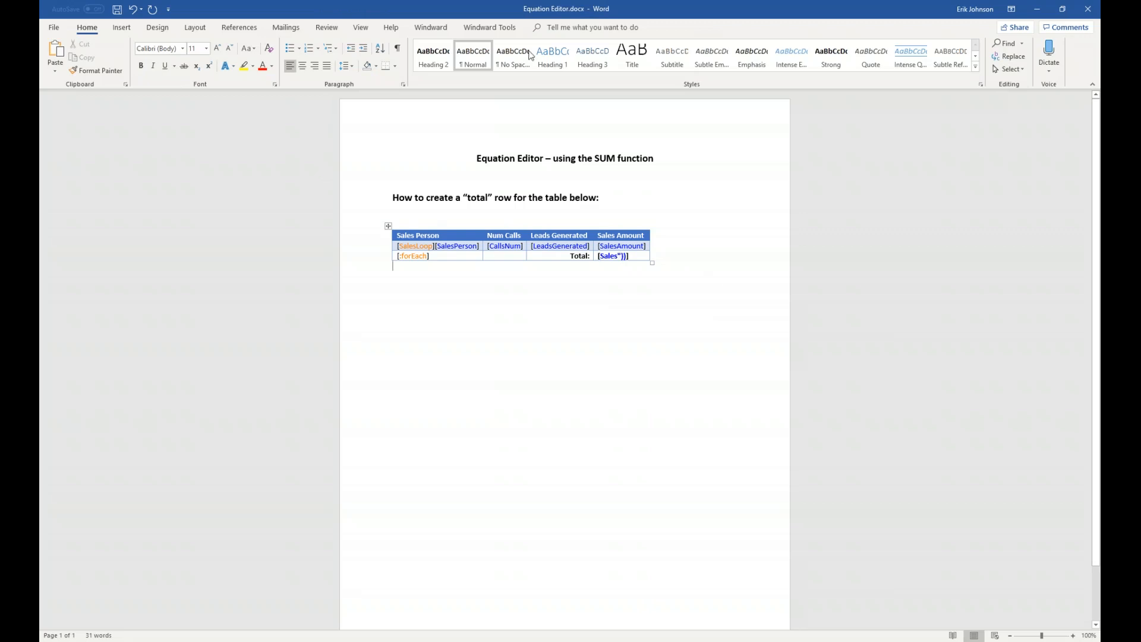
Step: Save the template and generate its report output, compare the two side by side, and return to the maximized template
left_click(438, 27)
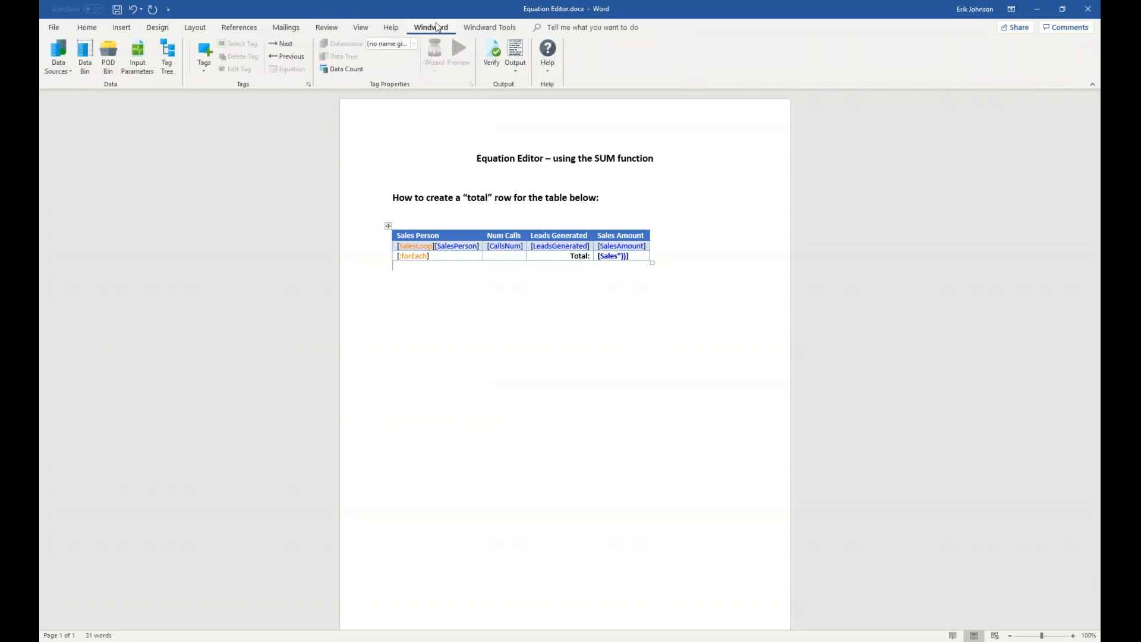
left_click(512, 52)
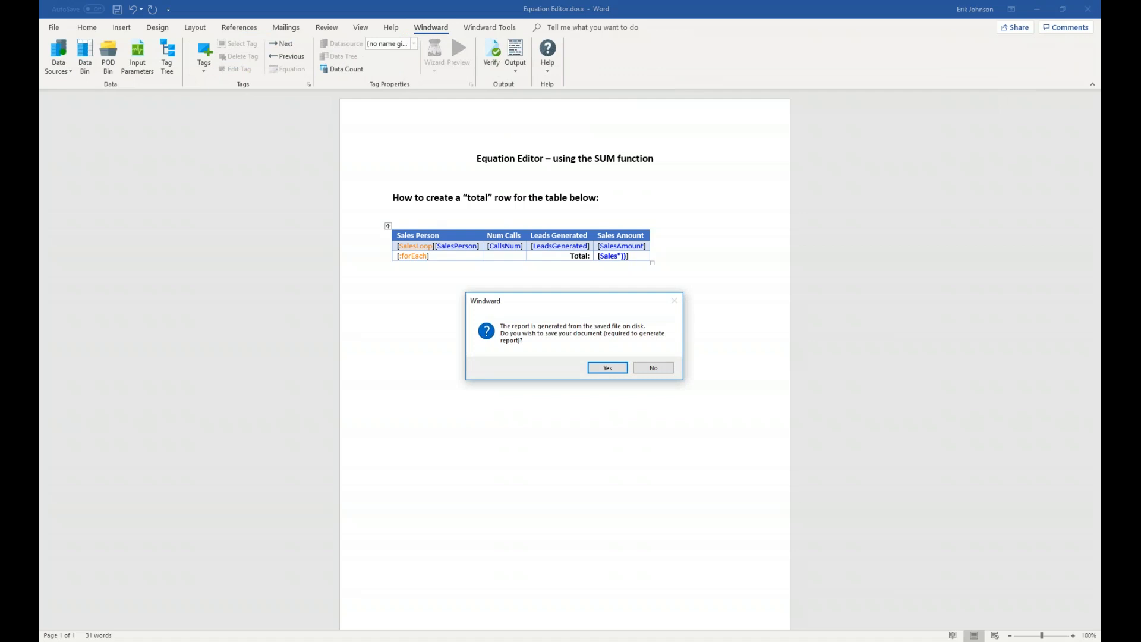
left_click(612, 367)
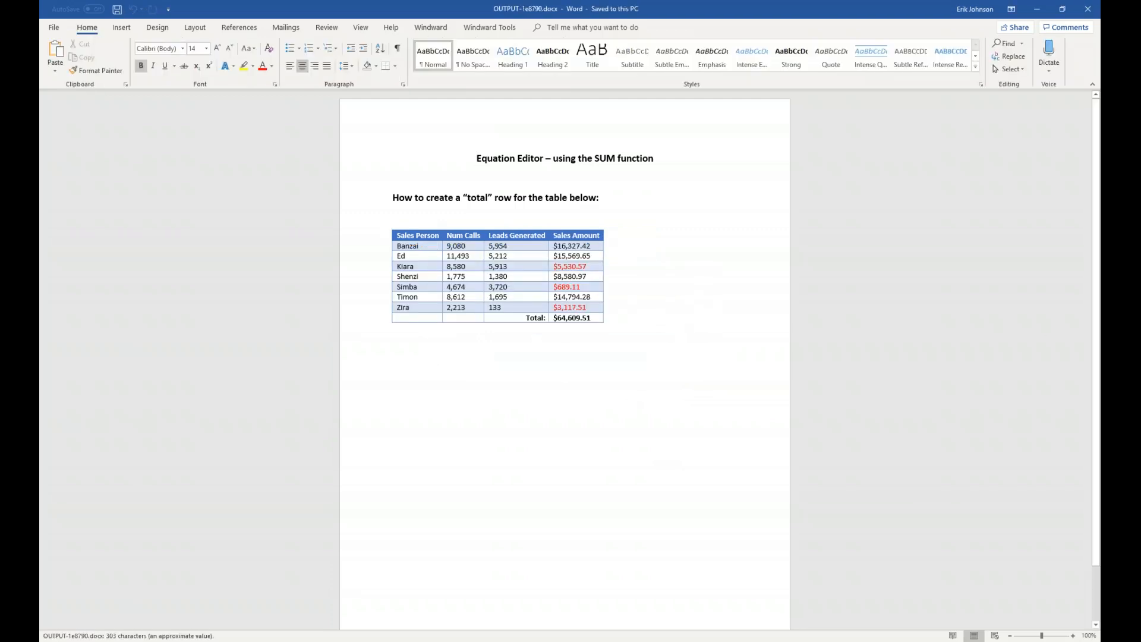
key("super+Right")
key("Return")
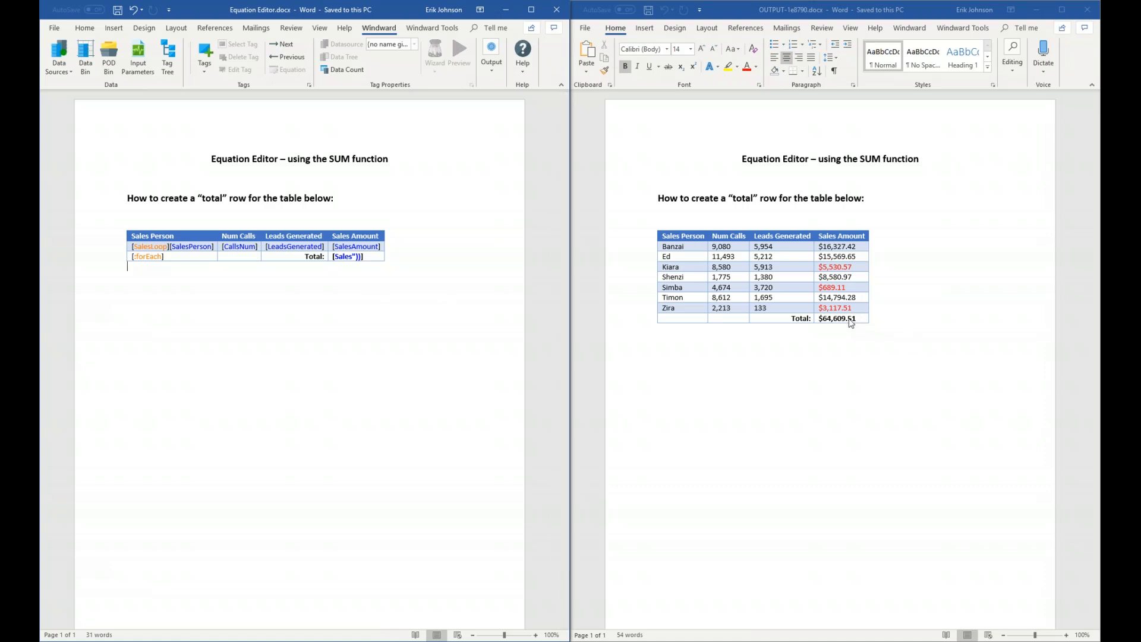
left_click(1088, 13)
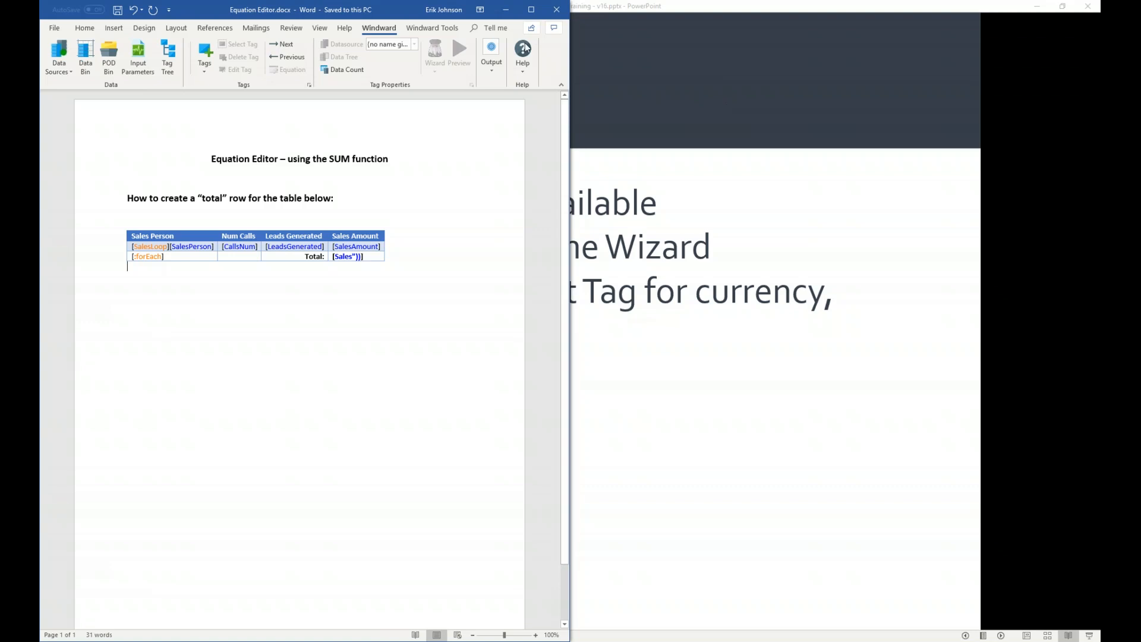
left_click(531, 10)
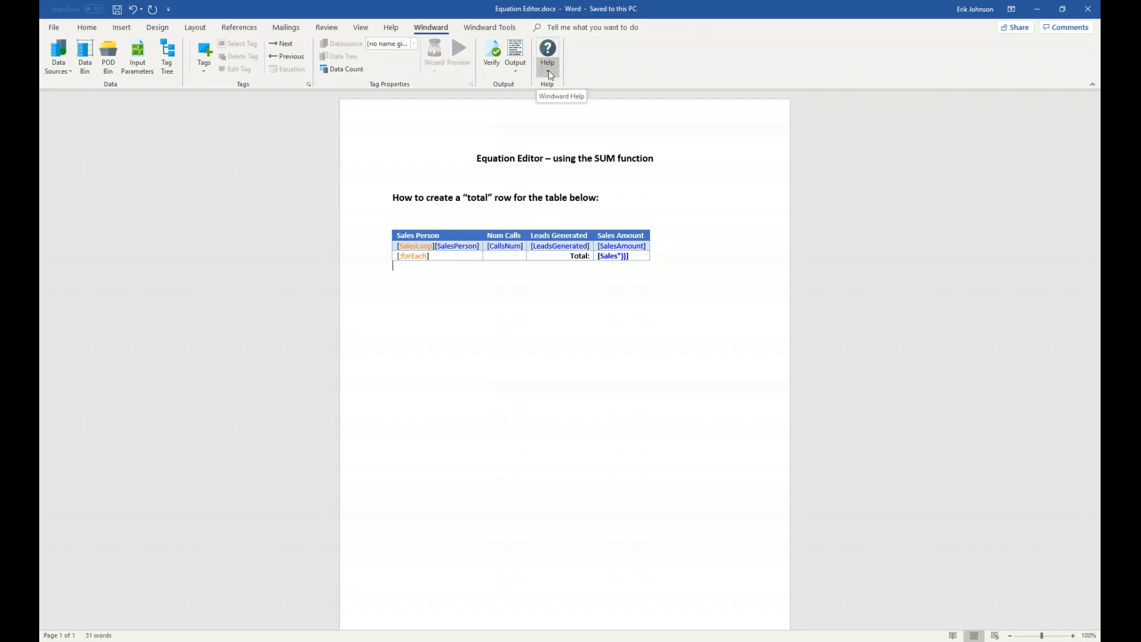
Step: Open the If Tag sample template from the SQL tag tutorials in the Getting Started guide
left_click(498, 29)
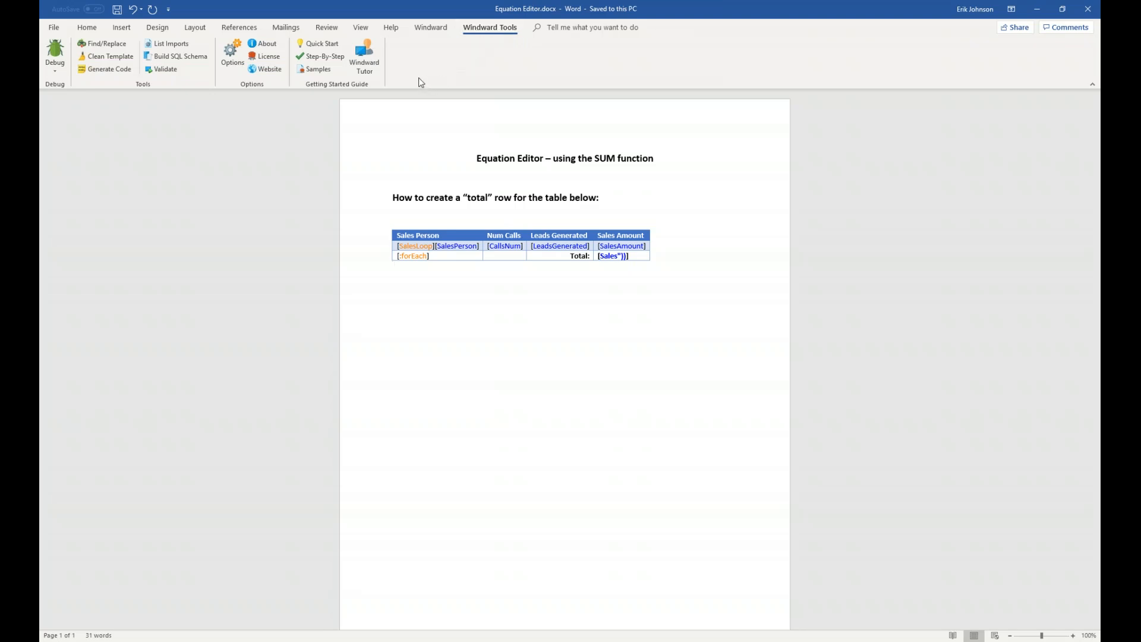
left_click(315, 71)
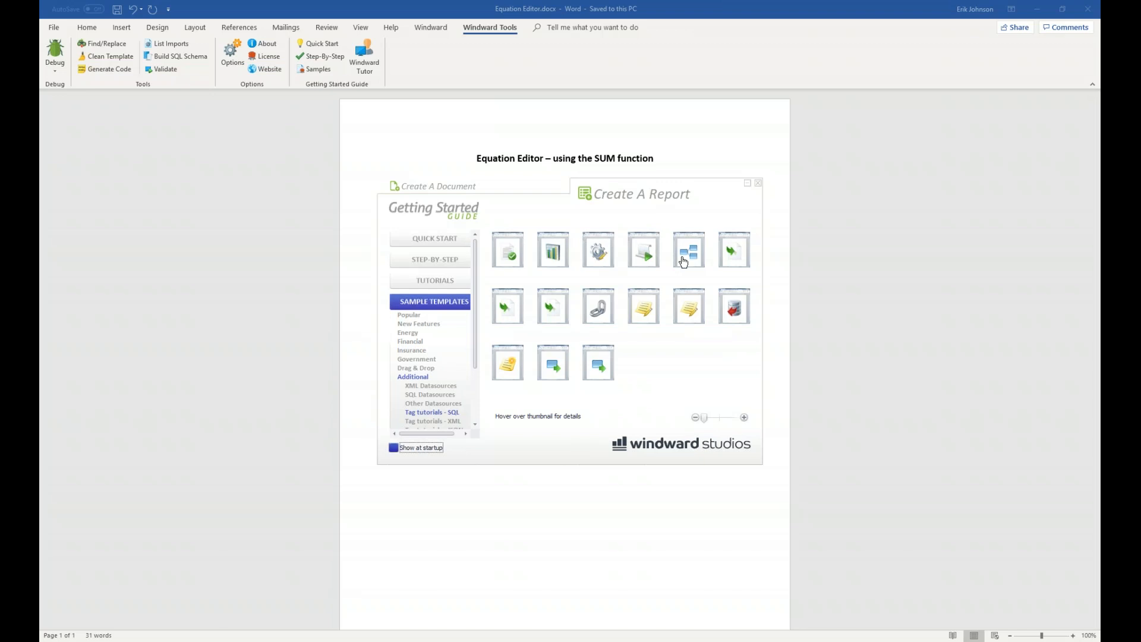
mouse_move(694, 260)
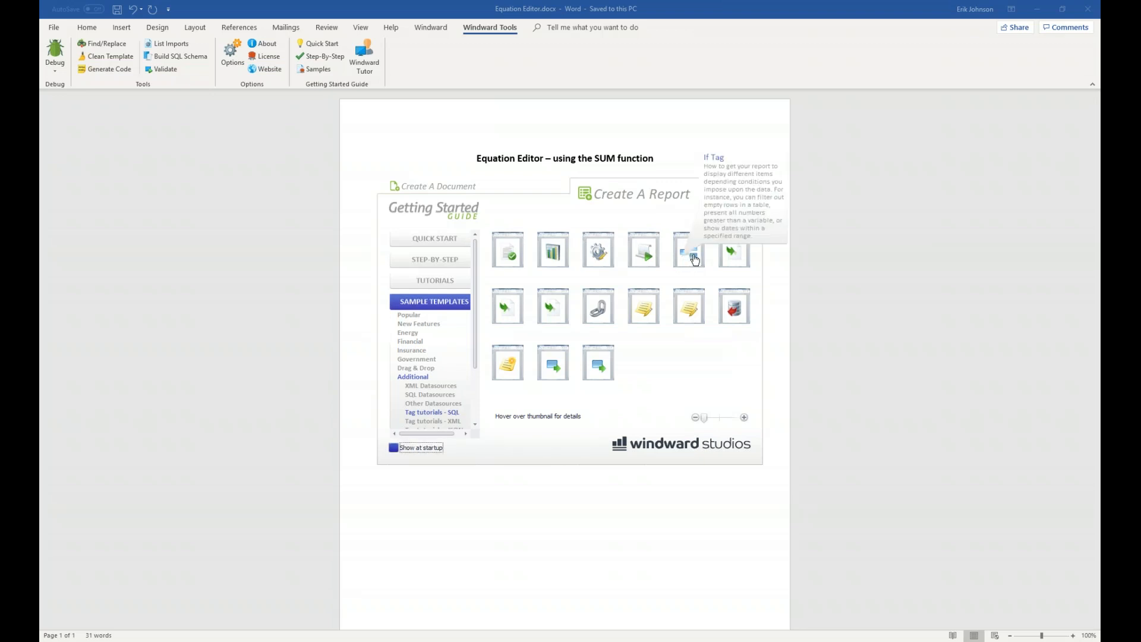
left_click(693, 260)
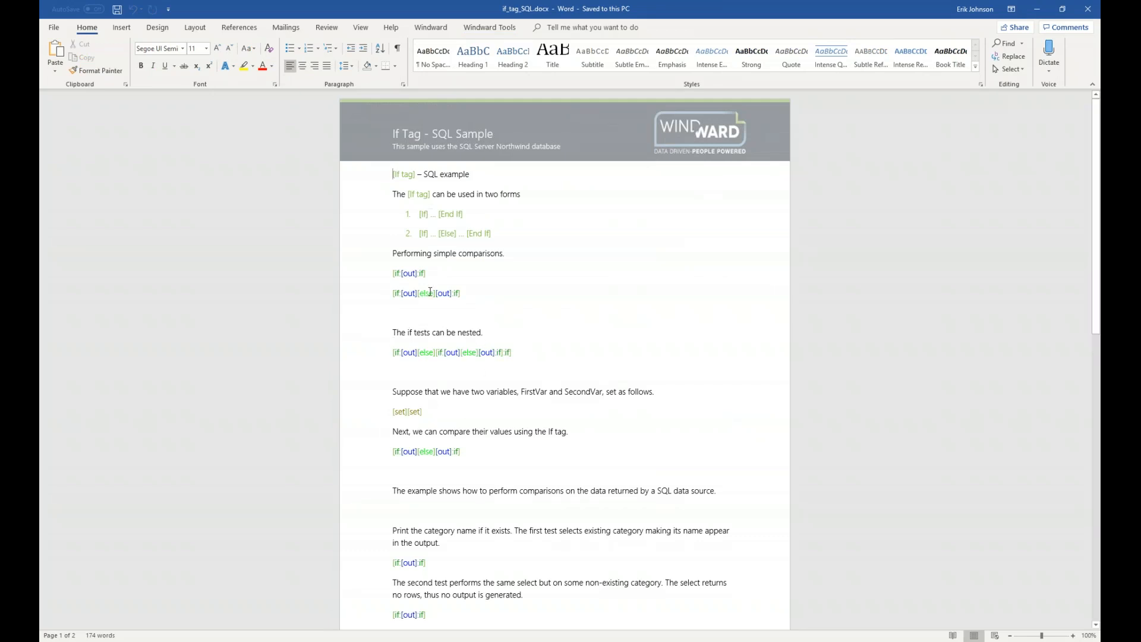
Step: Preview the result of the opening If tag in the first simple comparison example
mouse_move(430, 293)
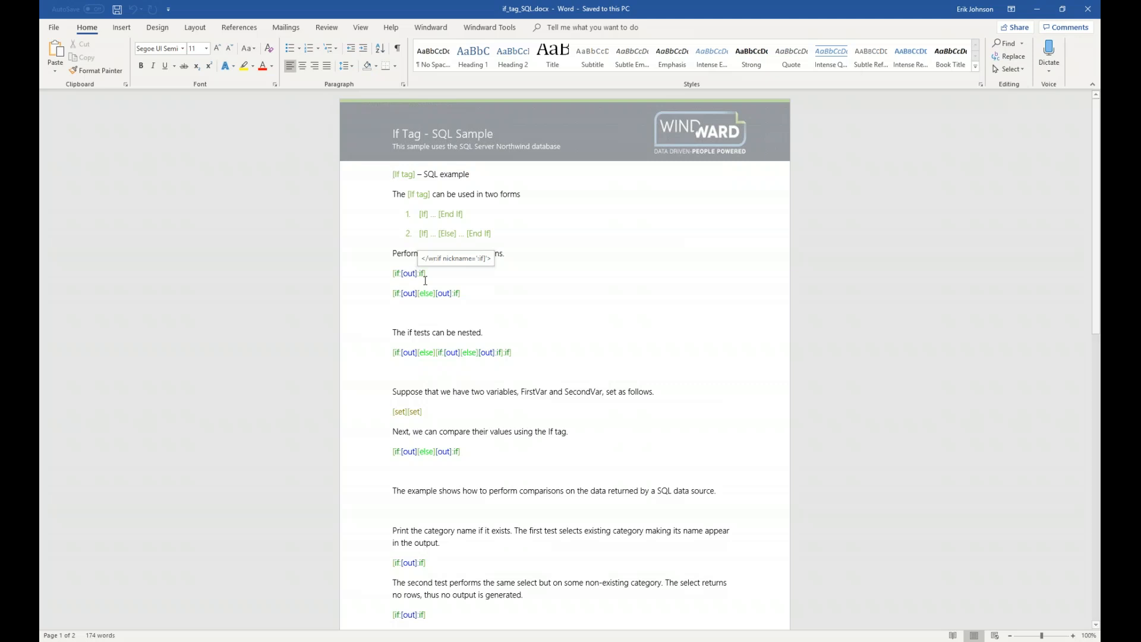
left_click(395, 275)
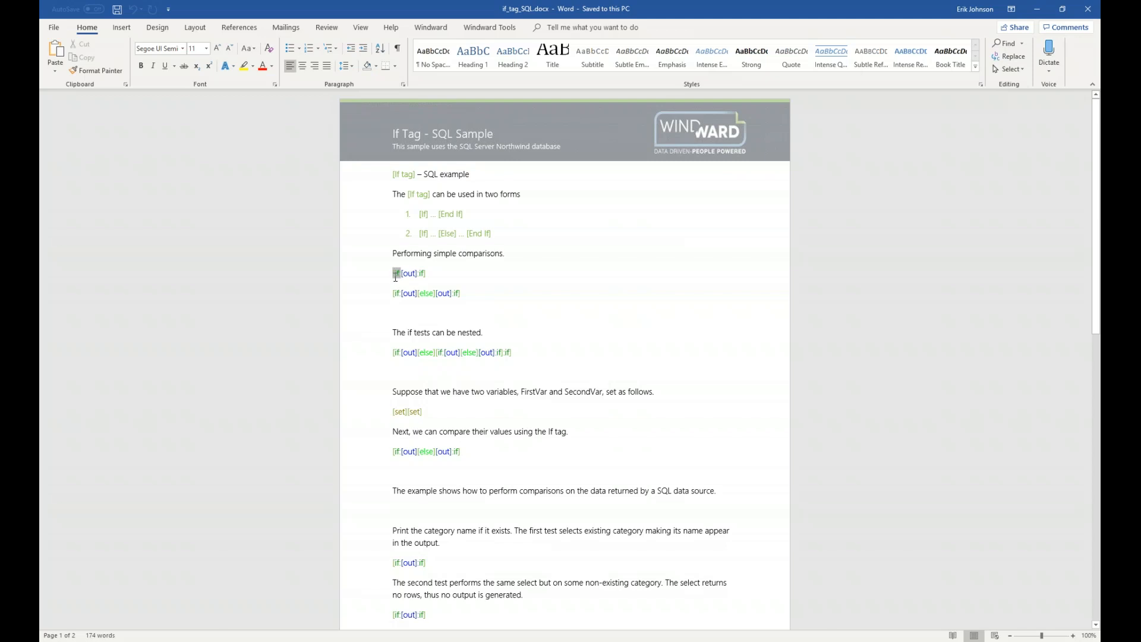
mouse_move(397, 276)
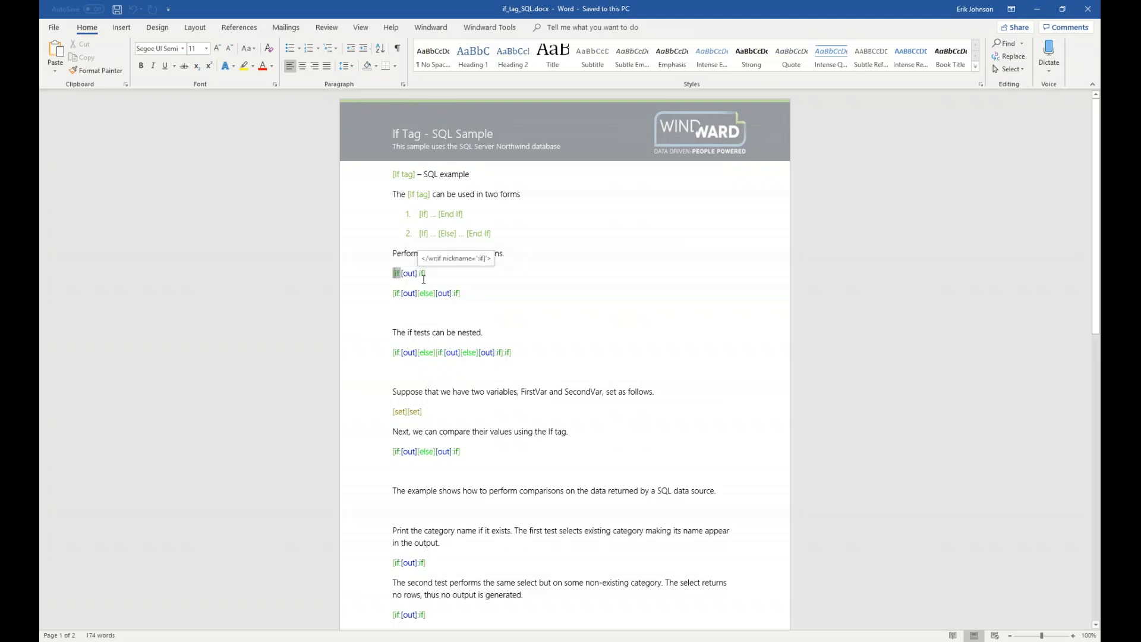
left_click(409, 283)
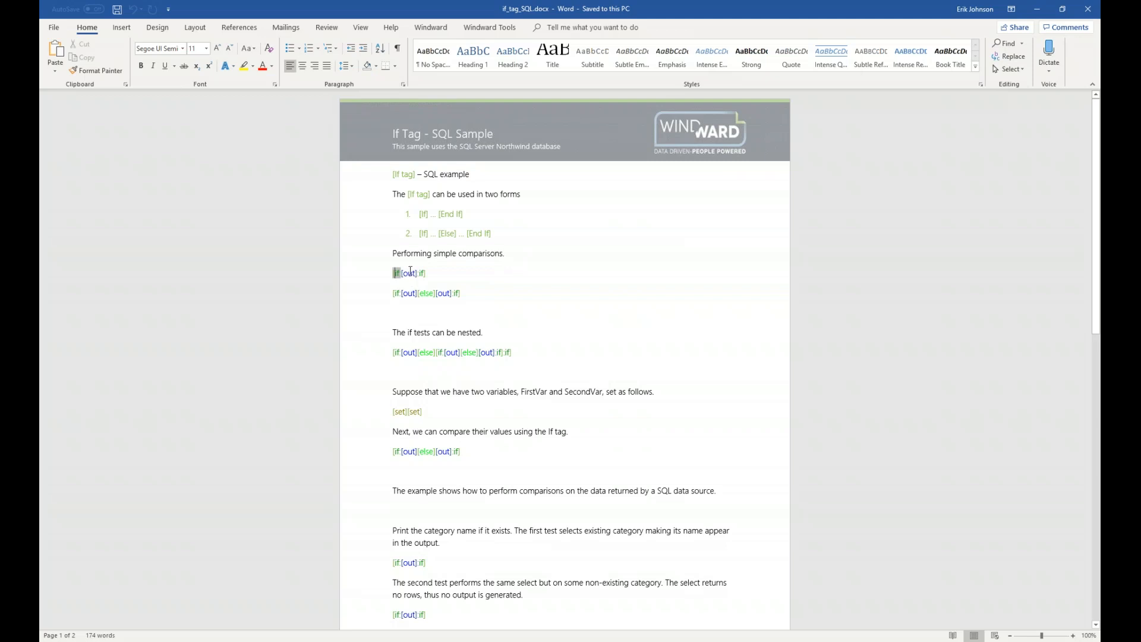
left_click(399, 283)
mouse_move(399, 285)
left_click(431, 27)
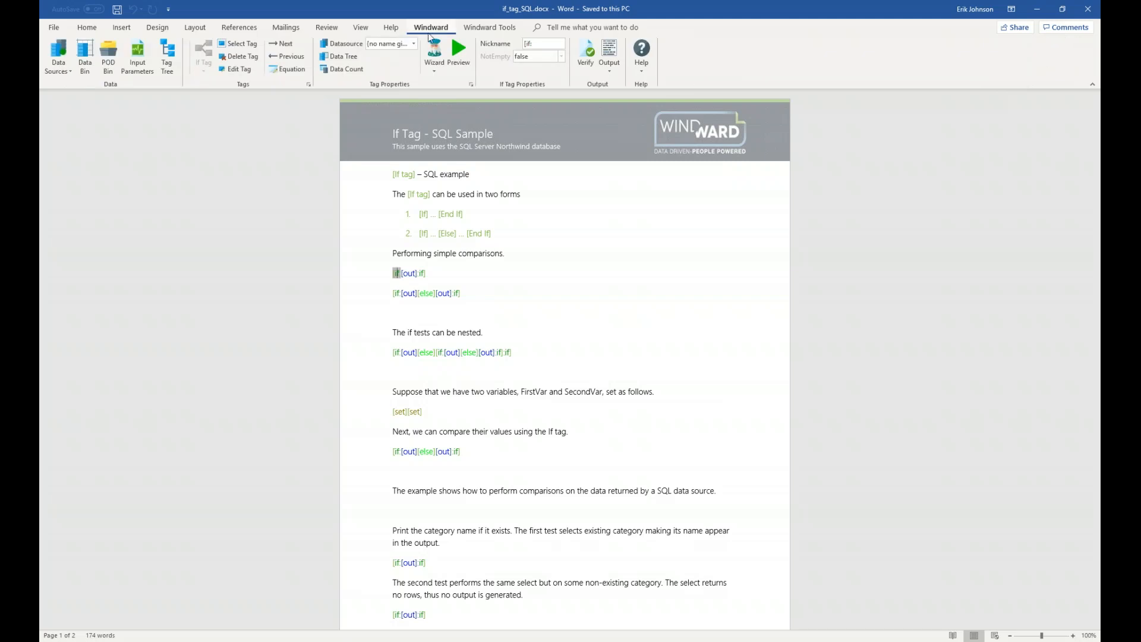
left_click(461, 49)
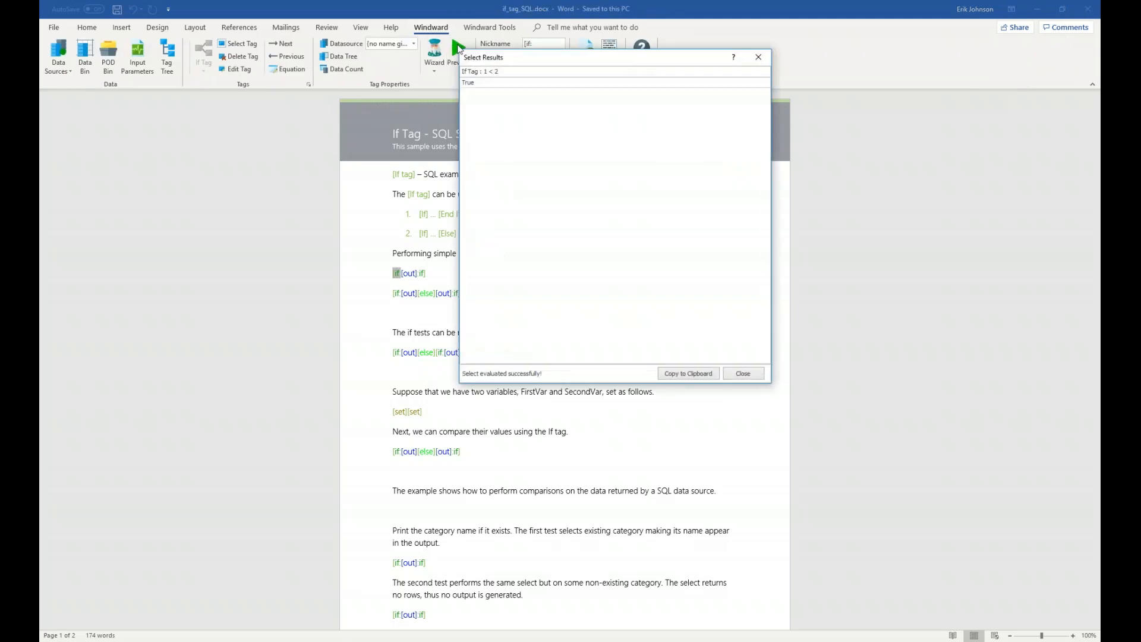
left_click_drag(537, 61, 550, 237)
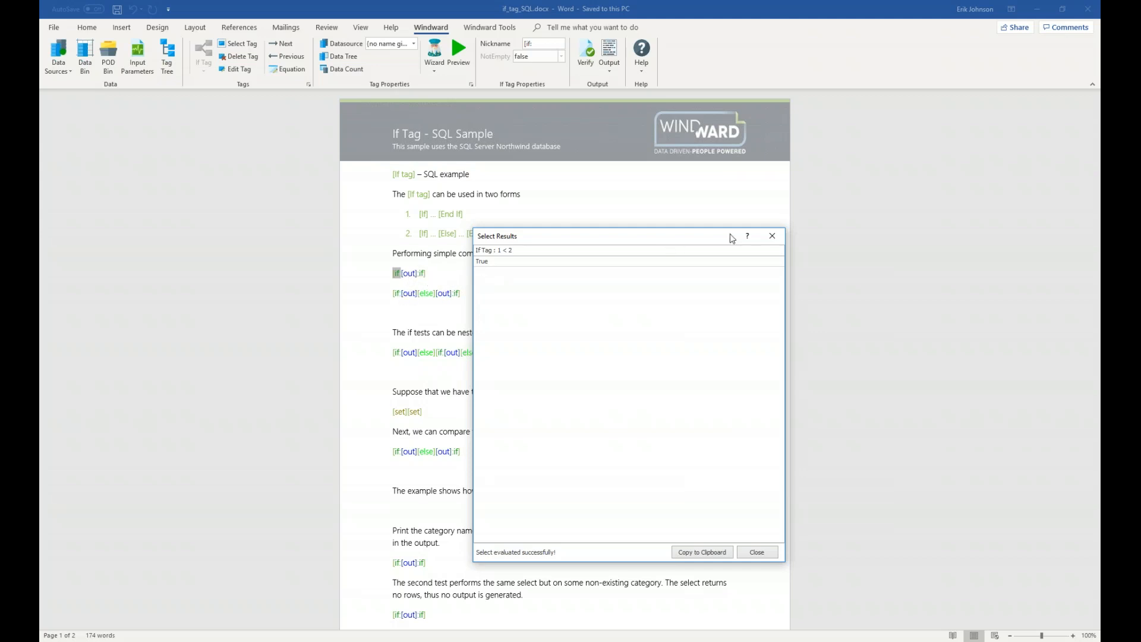
left_click(774, 237)
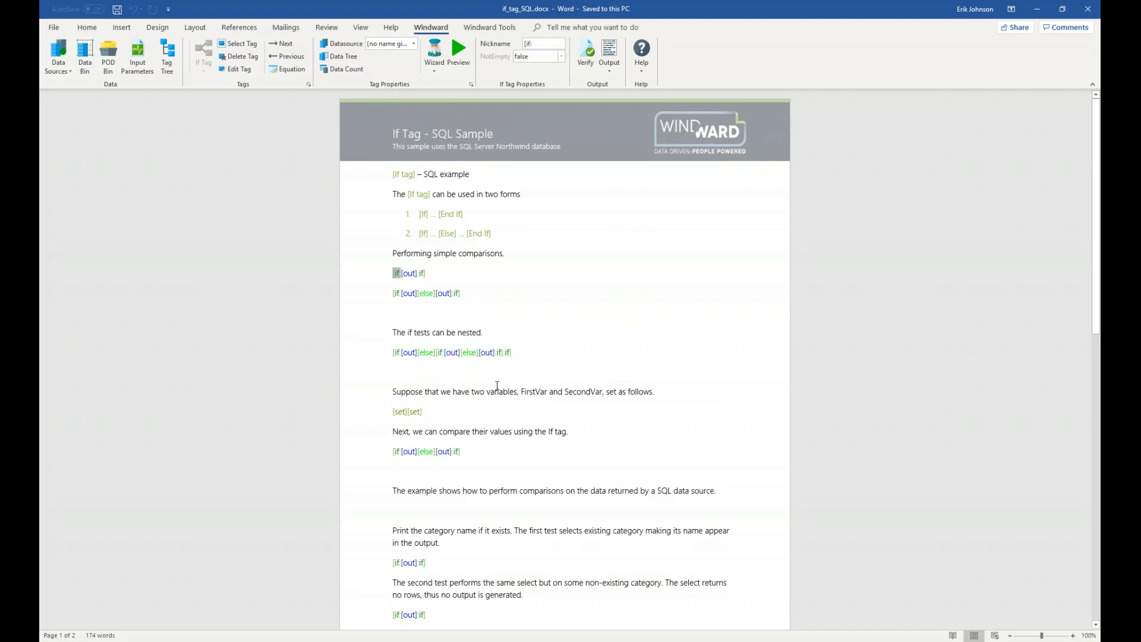
Step: Preview the text of the Out tag nested inside the first simple If comparison
left_click(410, 274)
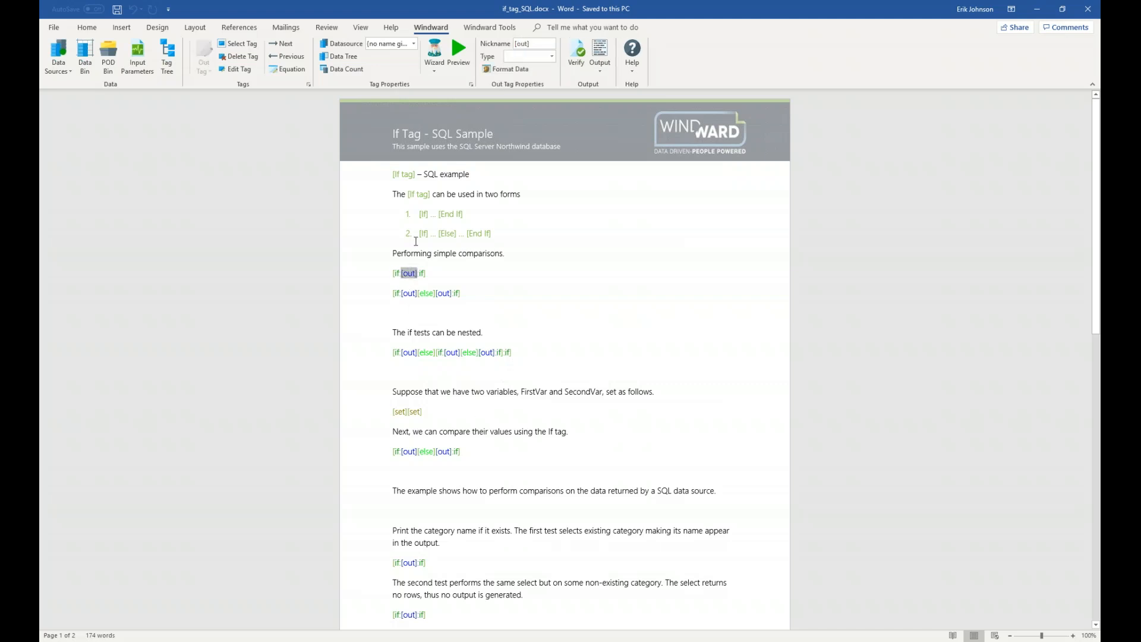
left_click(460, 54)
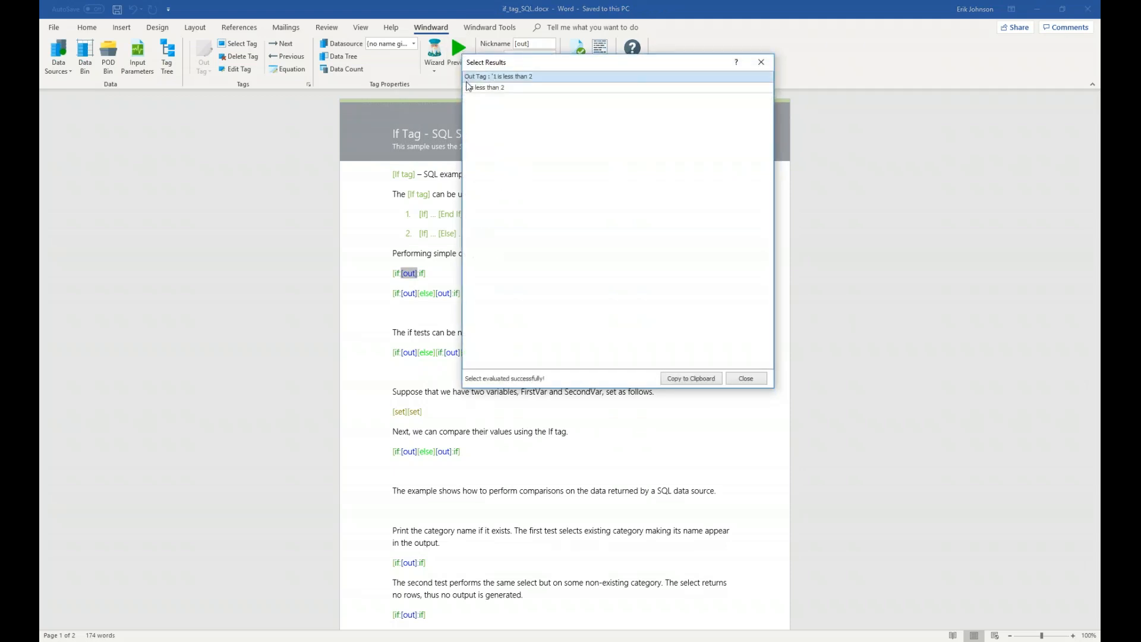
left_click_drag(543, 68, 550, 225)
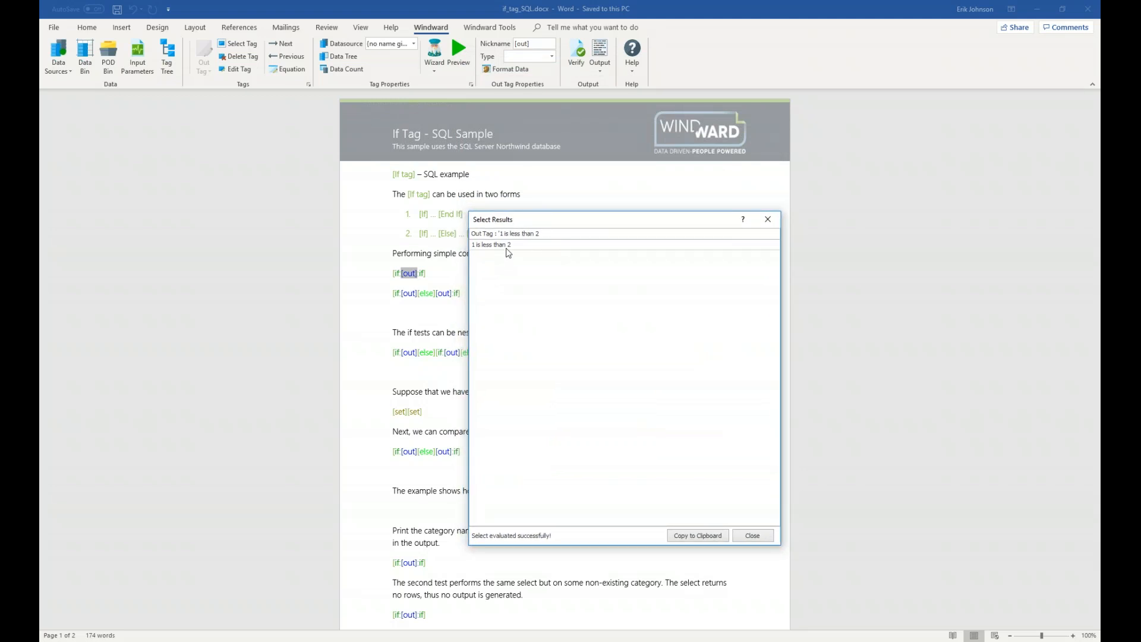
left_click(769, 219)
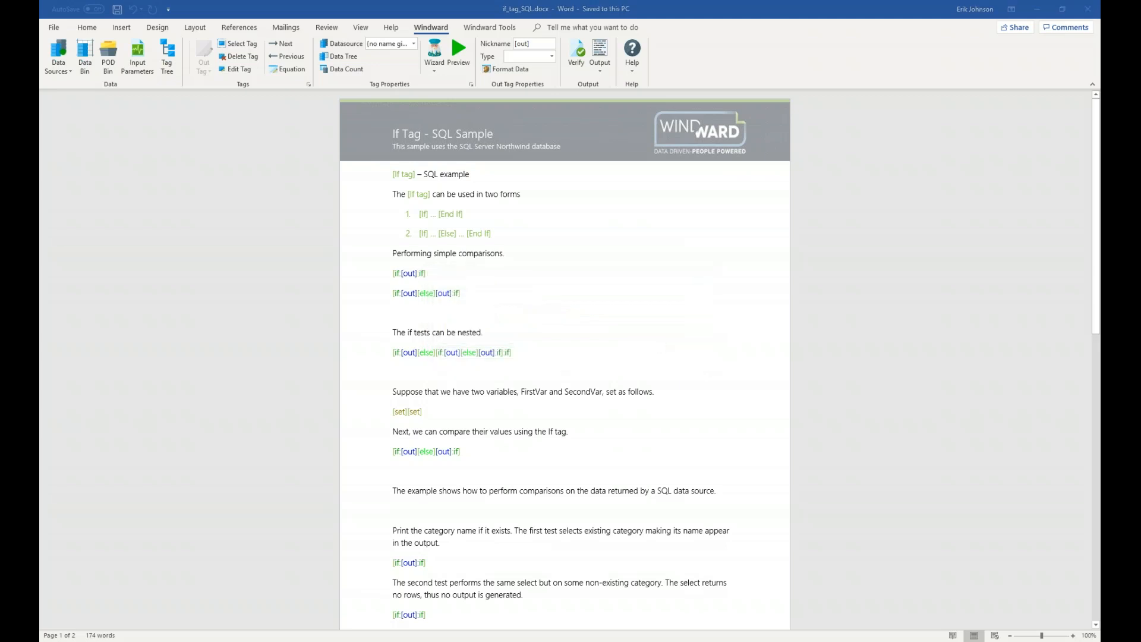
Step: Place the generated output beside the template and preview the opening If tag of the second simple comparison
key("super+Right")
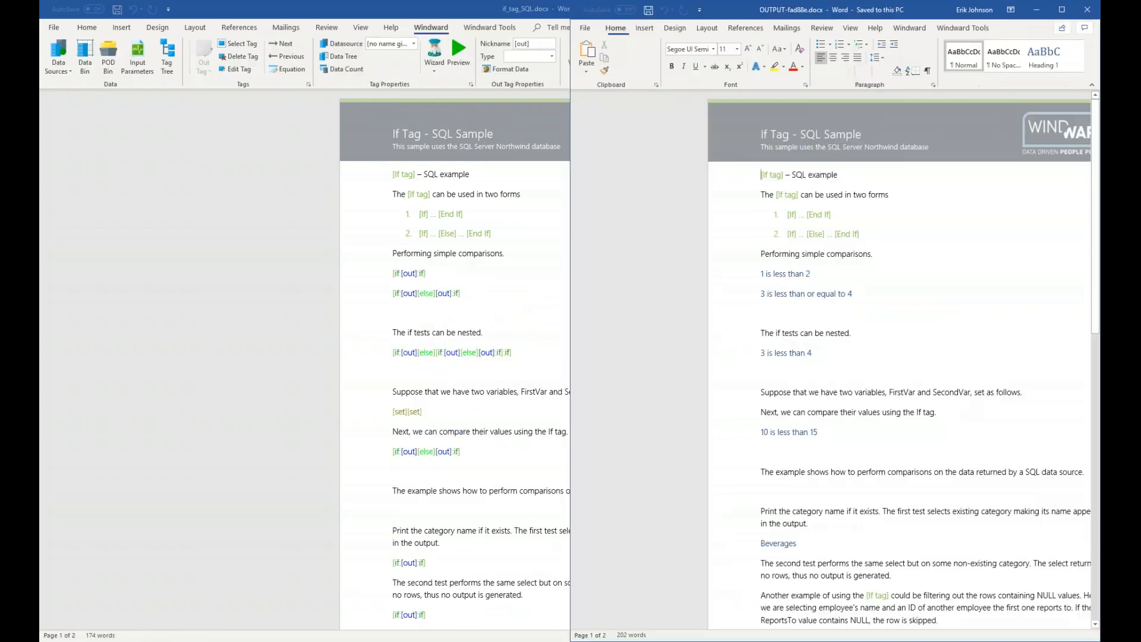
key("Return")
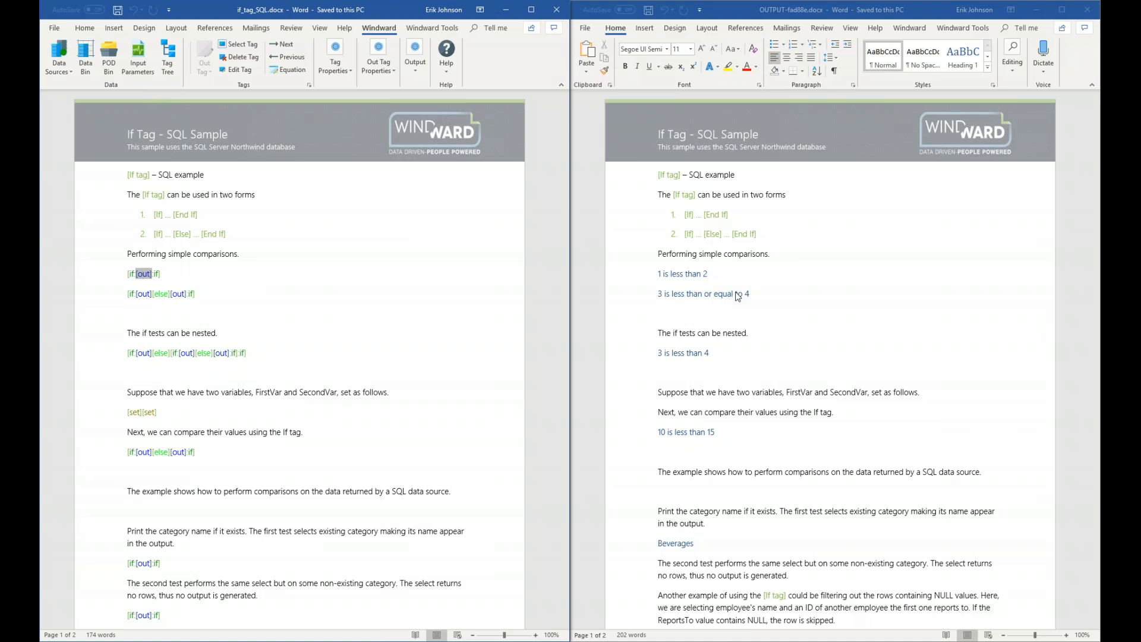
left_click(131, 294)
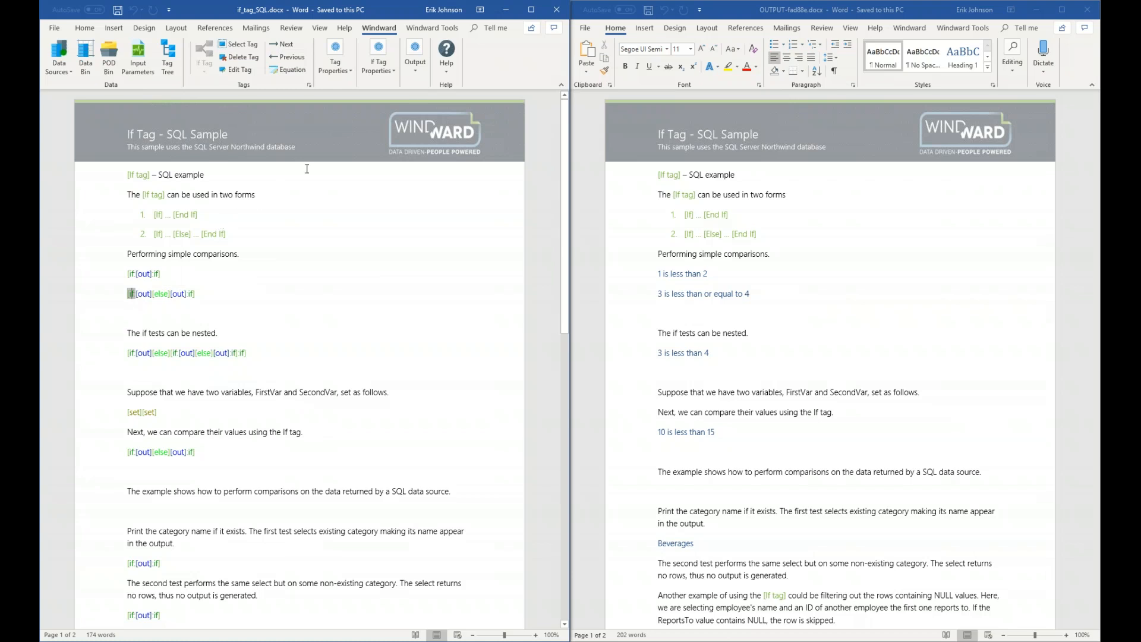
left_click(335, 66)
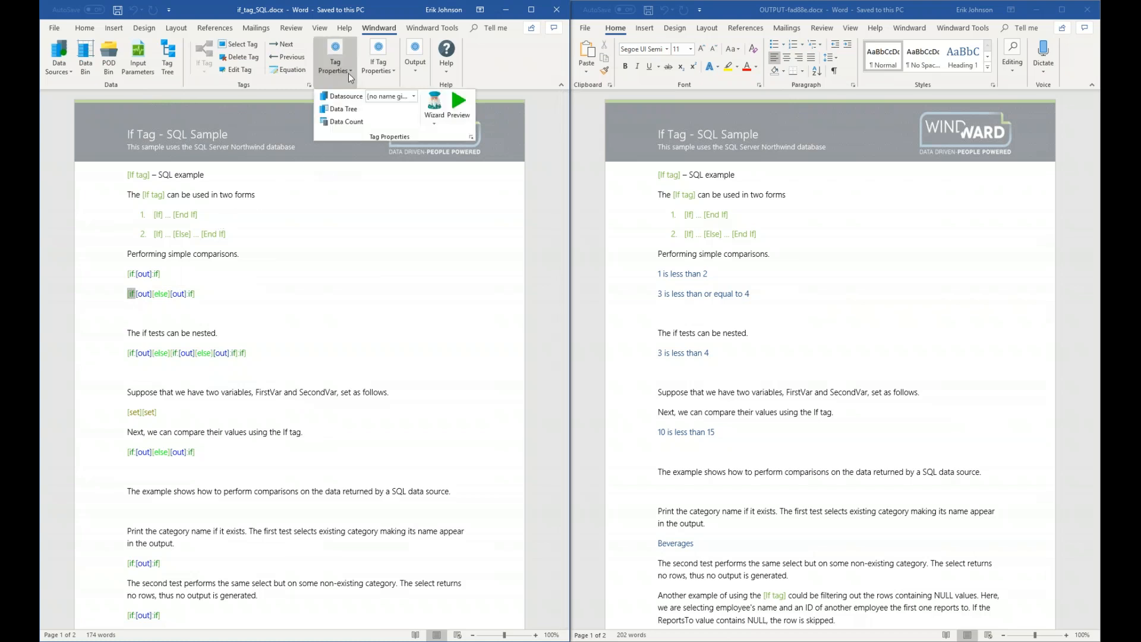
left_click(458, 102)
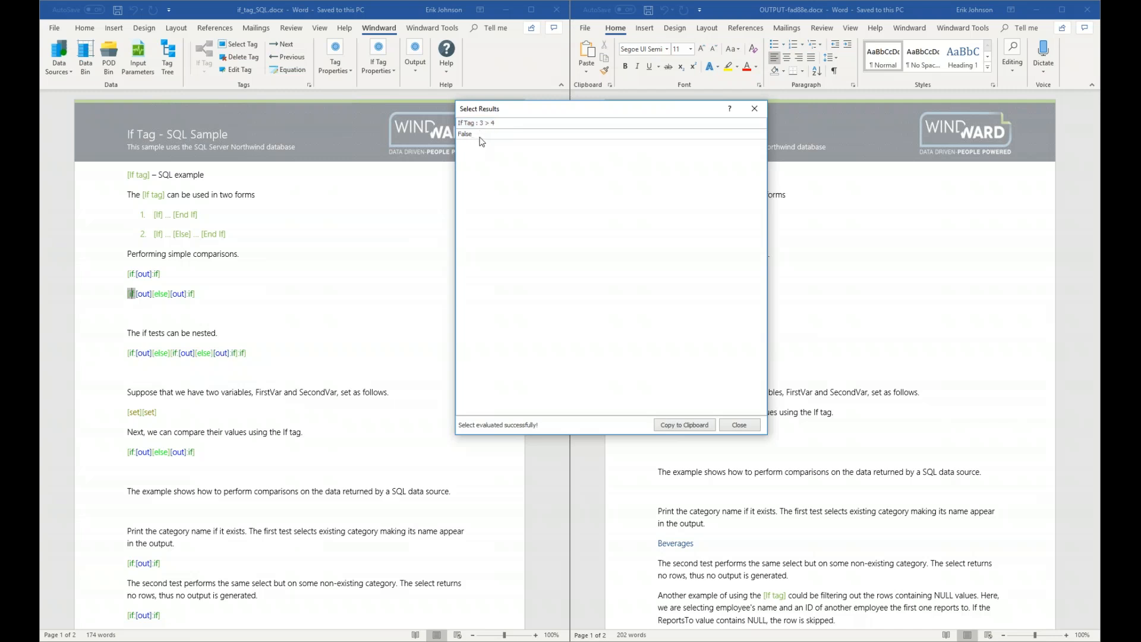
left_click(755, 108)
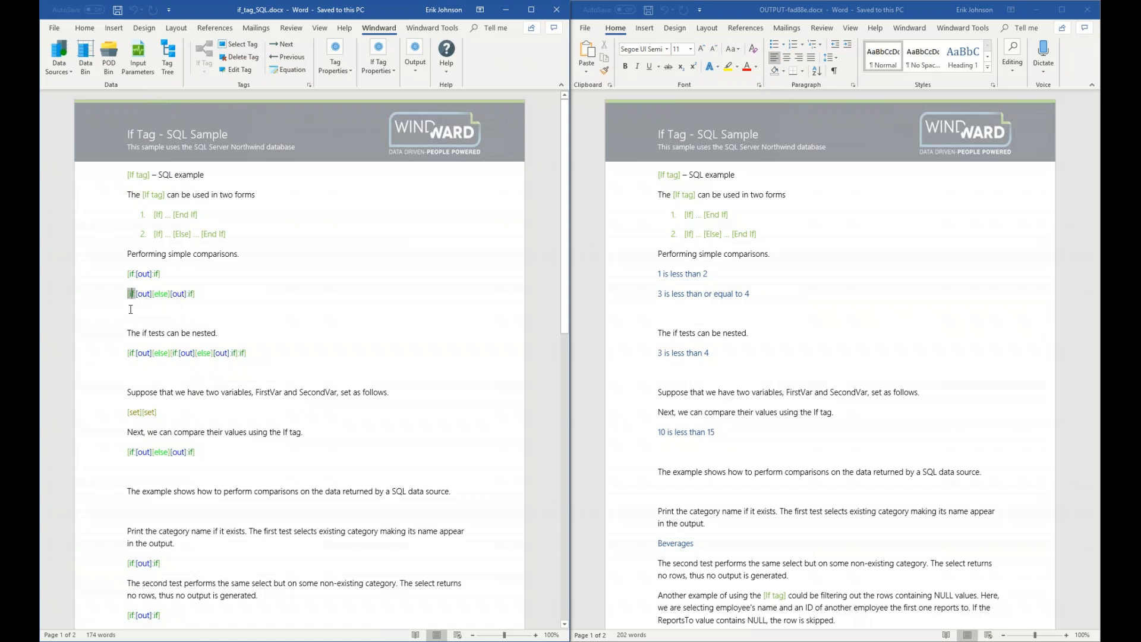
Step: Preview the text of the Out tag that follows the Else tag in the second simple comparison
mouse_move(145, 295)
left_click(181, 294)
left_click(342, 69)
left_click(458, 106)
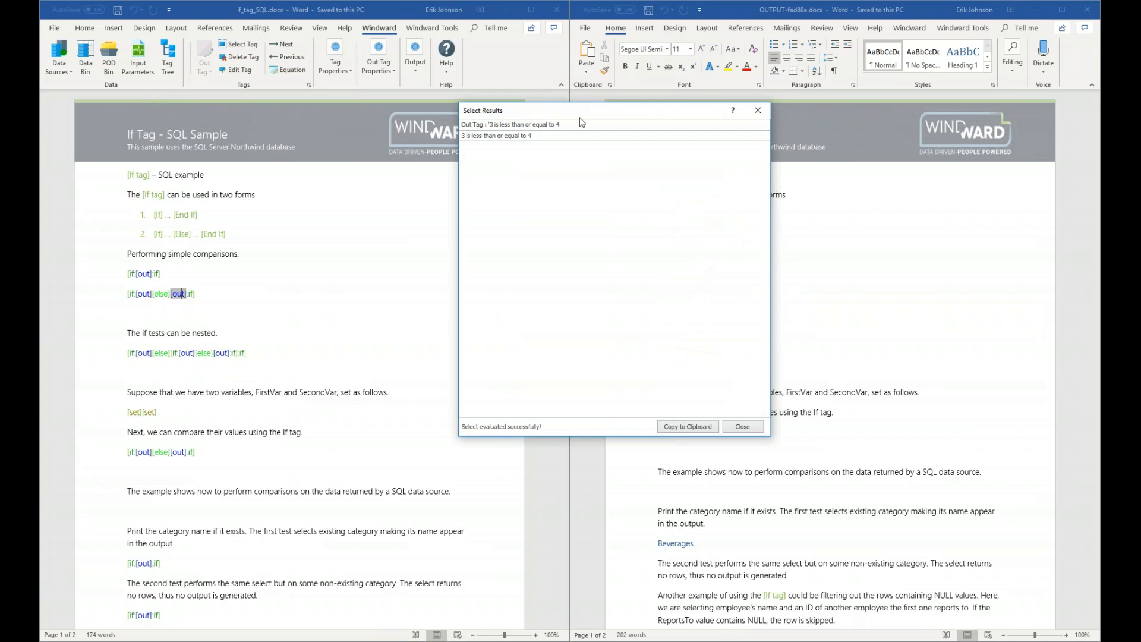
left_click_drag(569, 115, 361, 206)
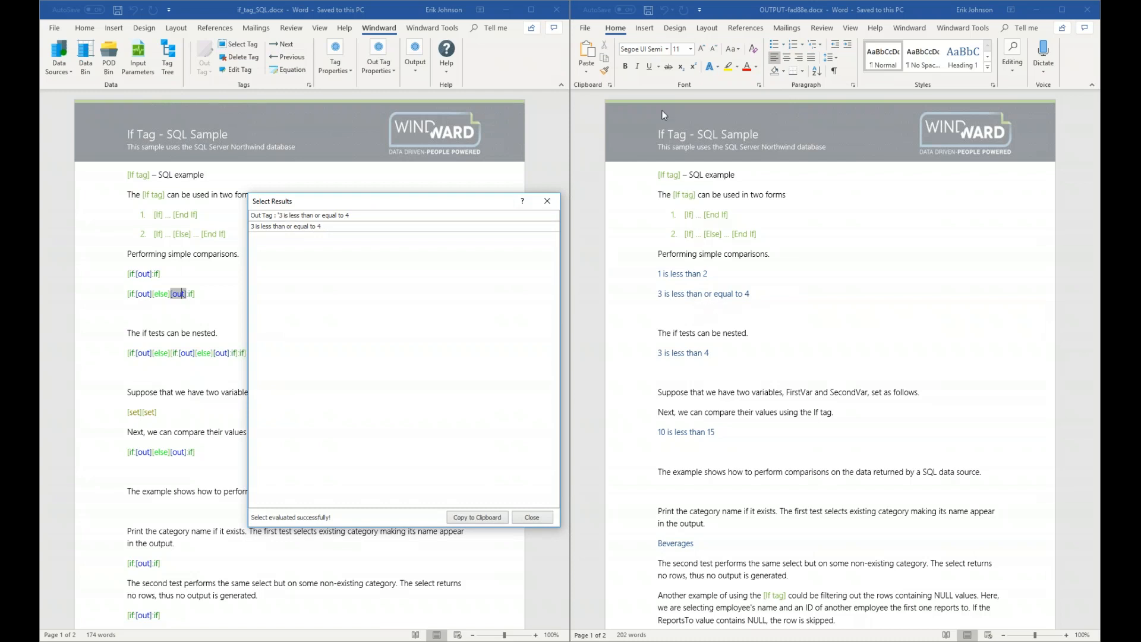
left_click(548, 201)
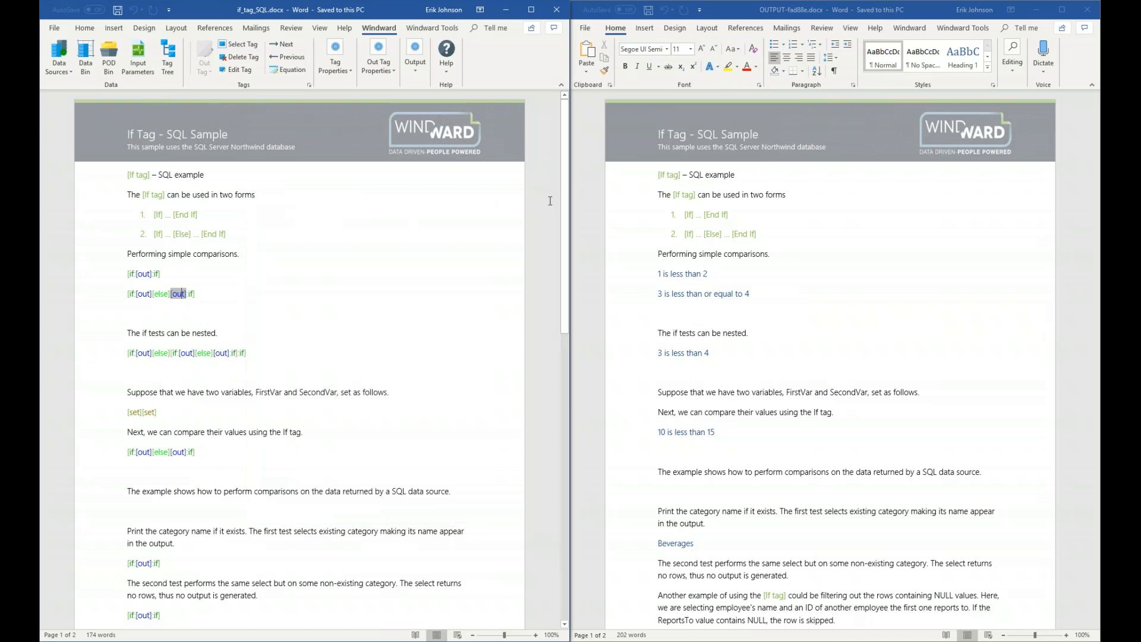
Step: Inspect the second comparison's opening If tag definition and preview the text of the Out tag before its Else tag
left_click(130, 293)
mouse_move(130, 293)
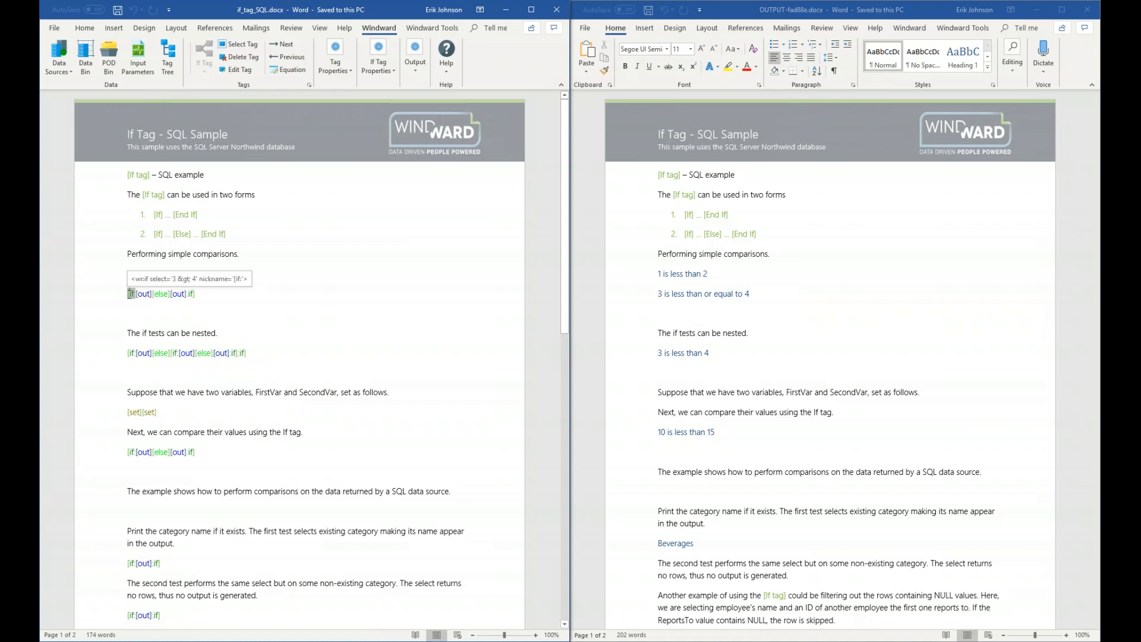
left_click(141, 294)
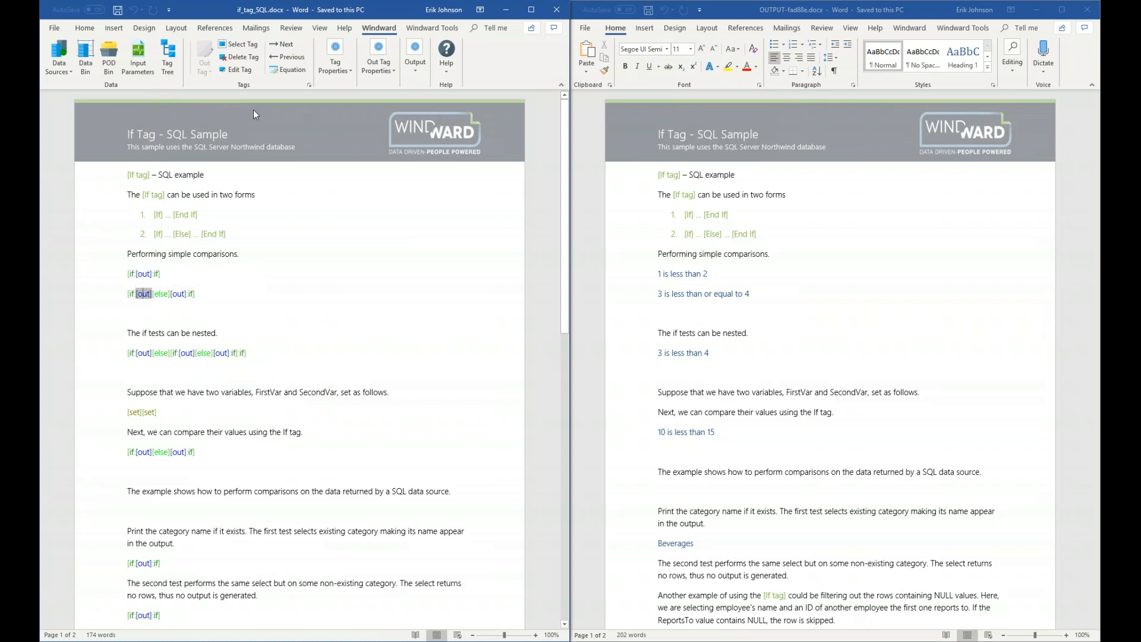
left_click(415, 60)
left_click(458, 95)
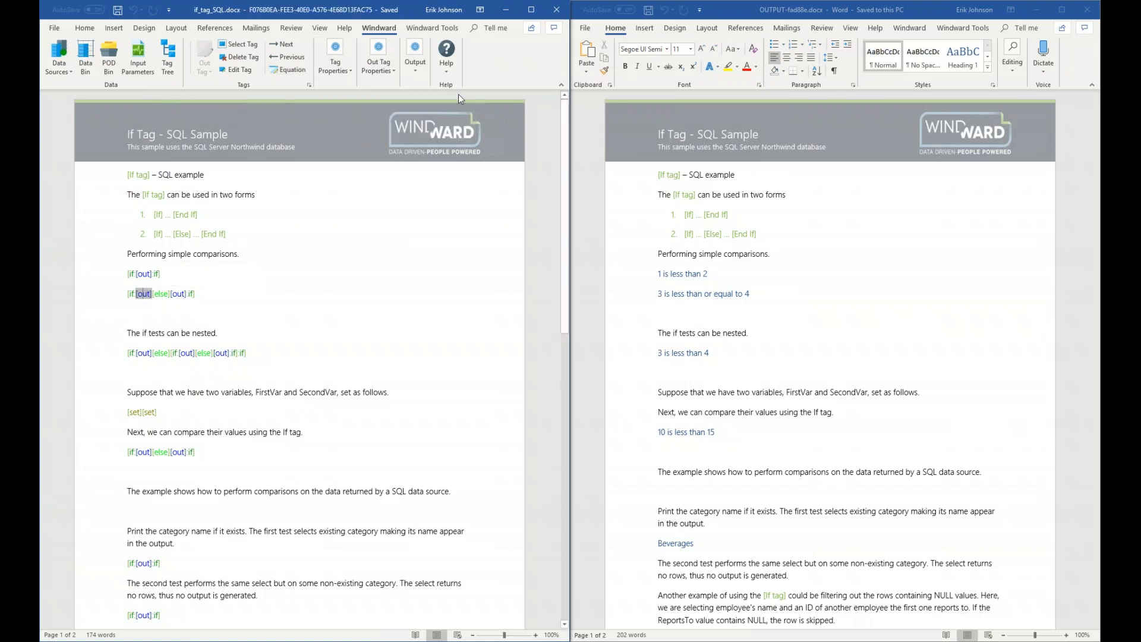
left_click_drag(523, 106, 327, 247)
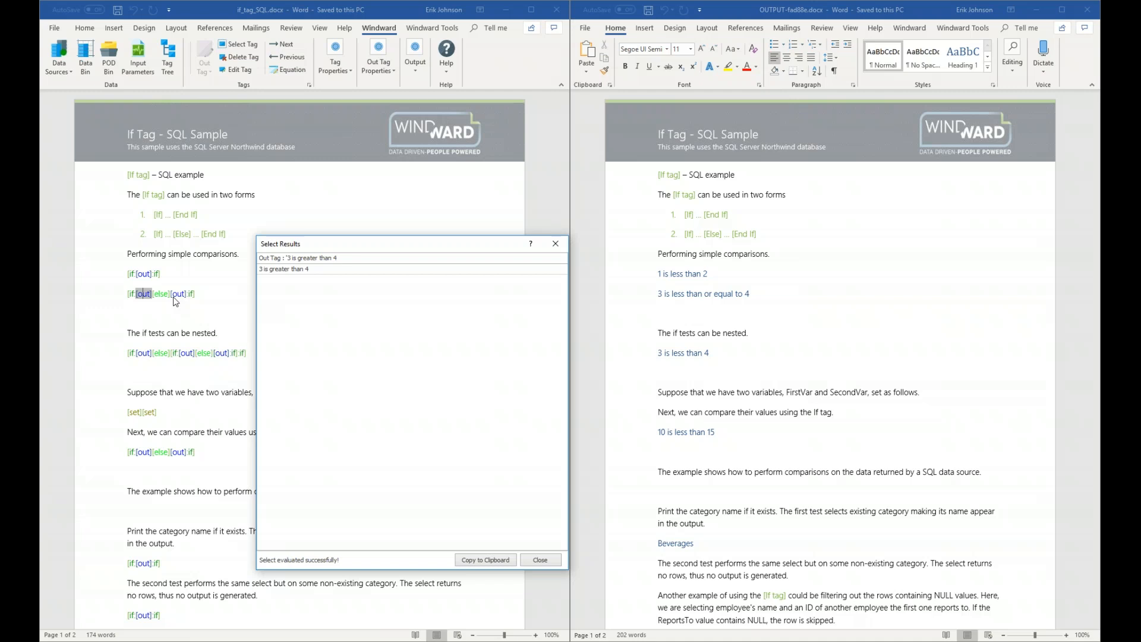
left_click(563, 246)
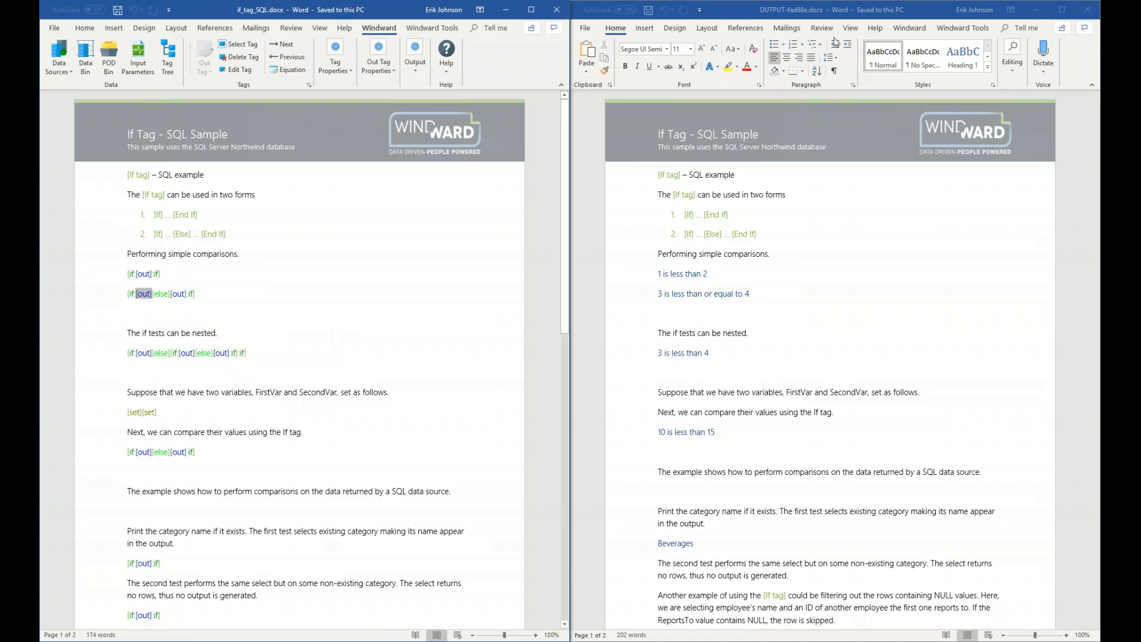
Step: Close the generated output and open the Switch tag sample template from the SQL tag tutorials in the Getting Started guide
left_click(1097, 10)
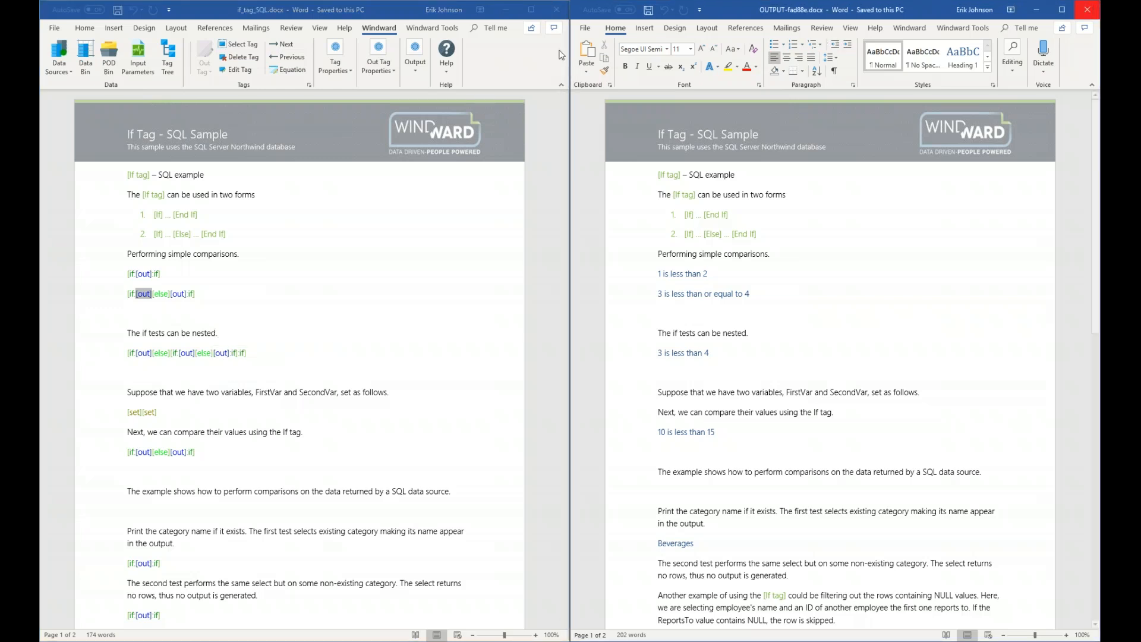
left_click(533, 10)
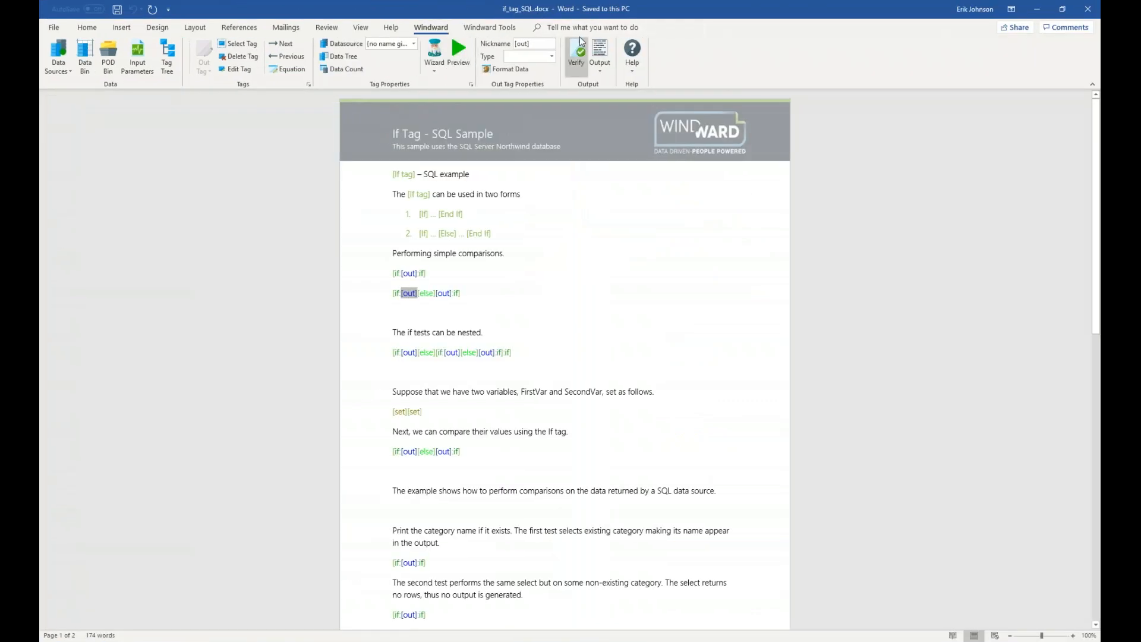
left_click(508, 28)
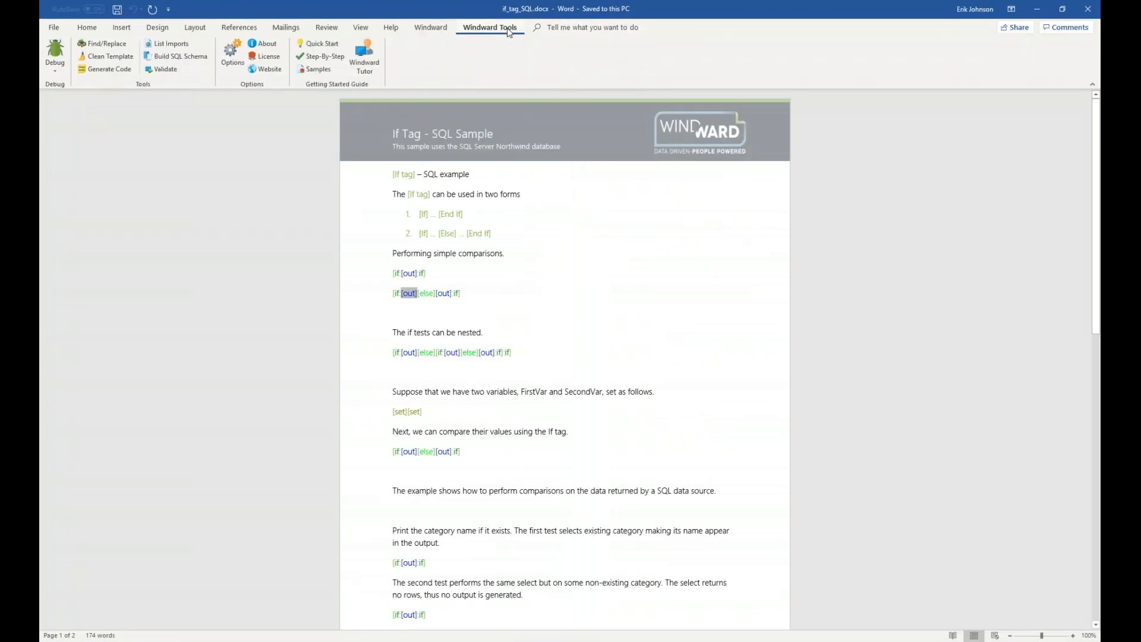
left_click(327, 70)
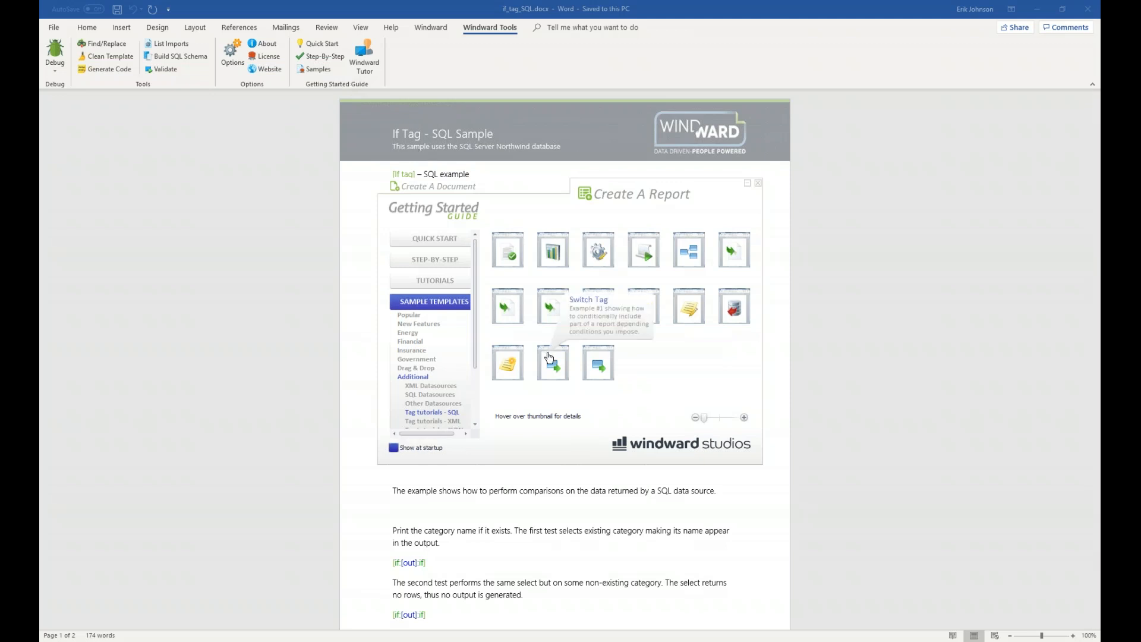
mouse_move(604, 357)
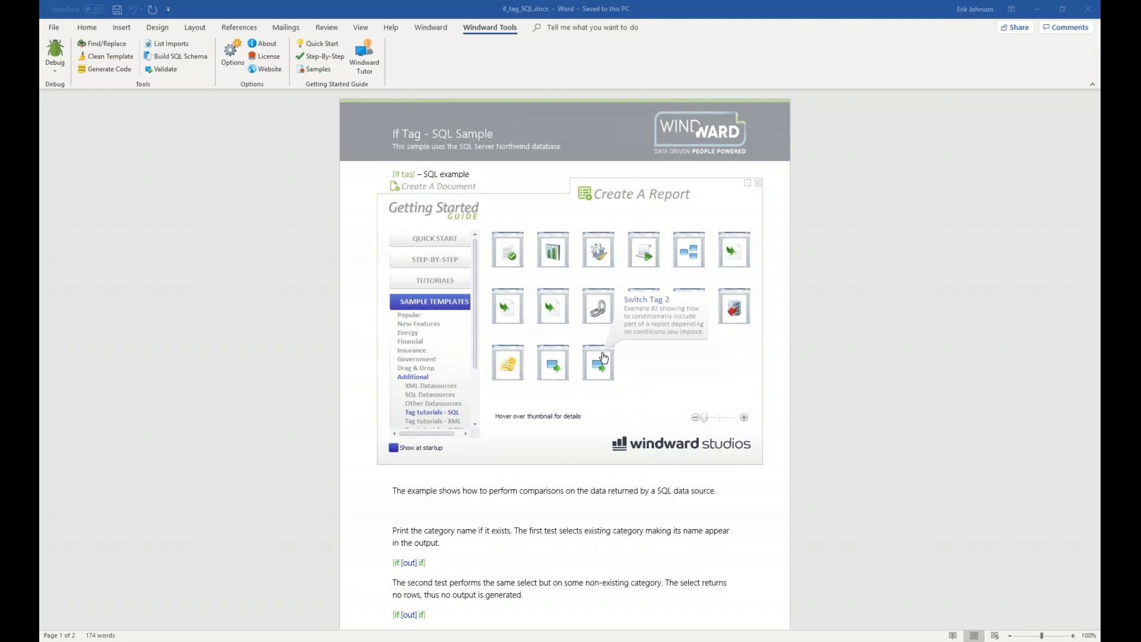
key("alt+F4")
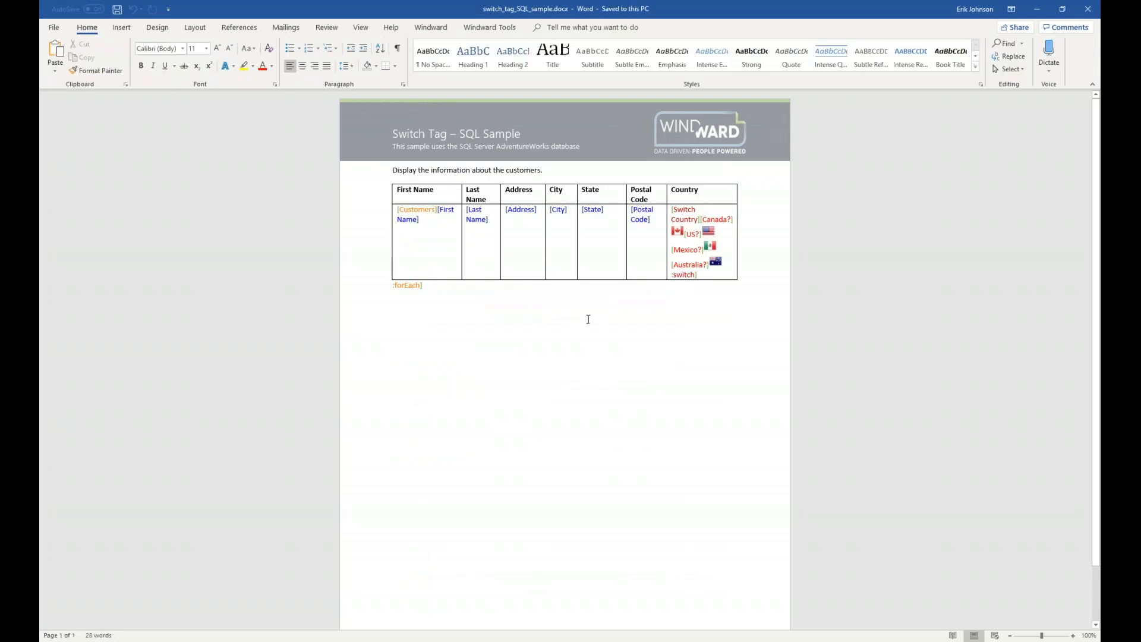
Step: Preview the customer records returned by the Customers ForEach tag and look through the result columns
left_click(413, 209)
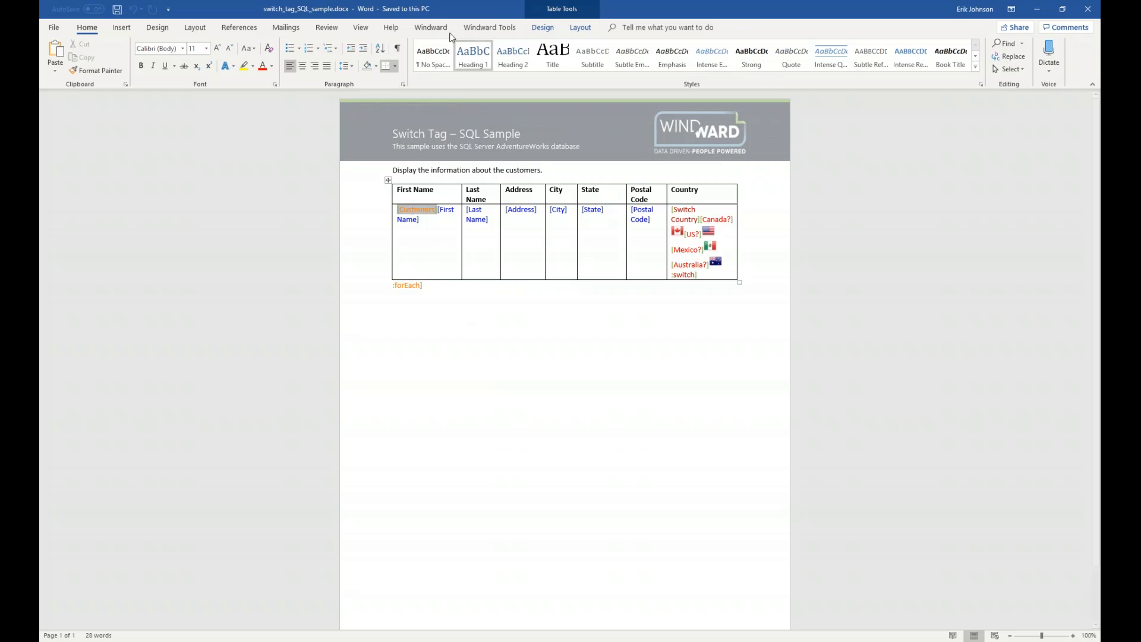
left_click(431, 27)
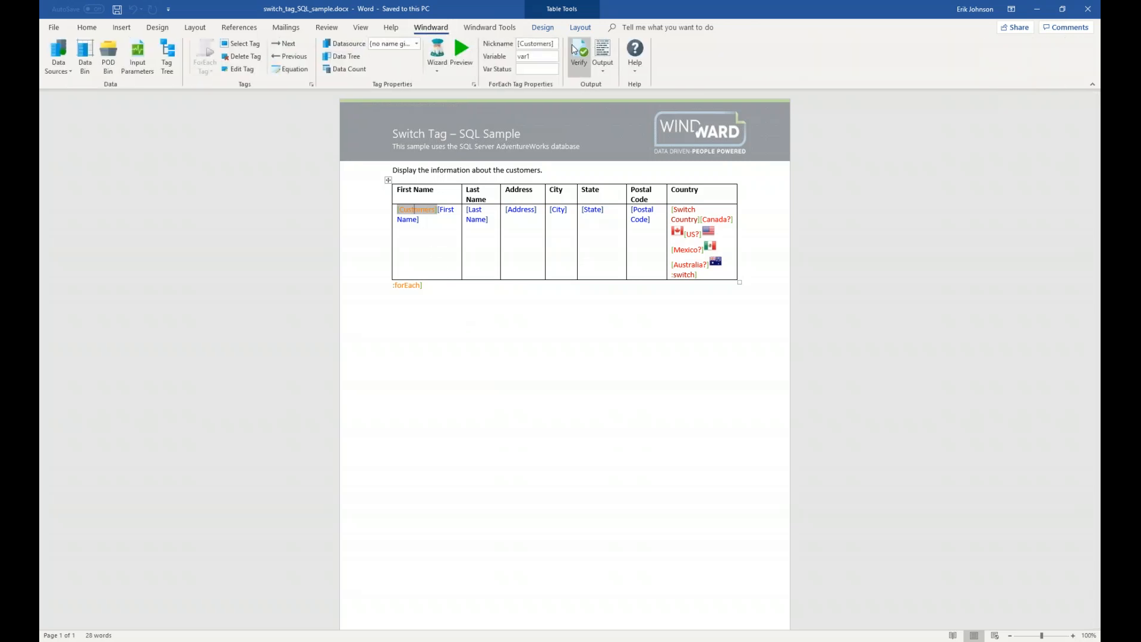
left_click(460, 47)
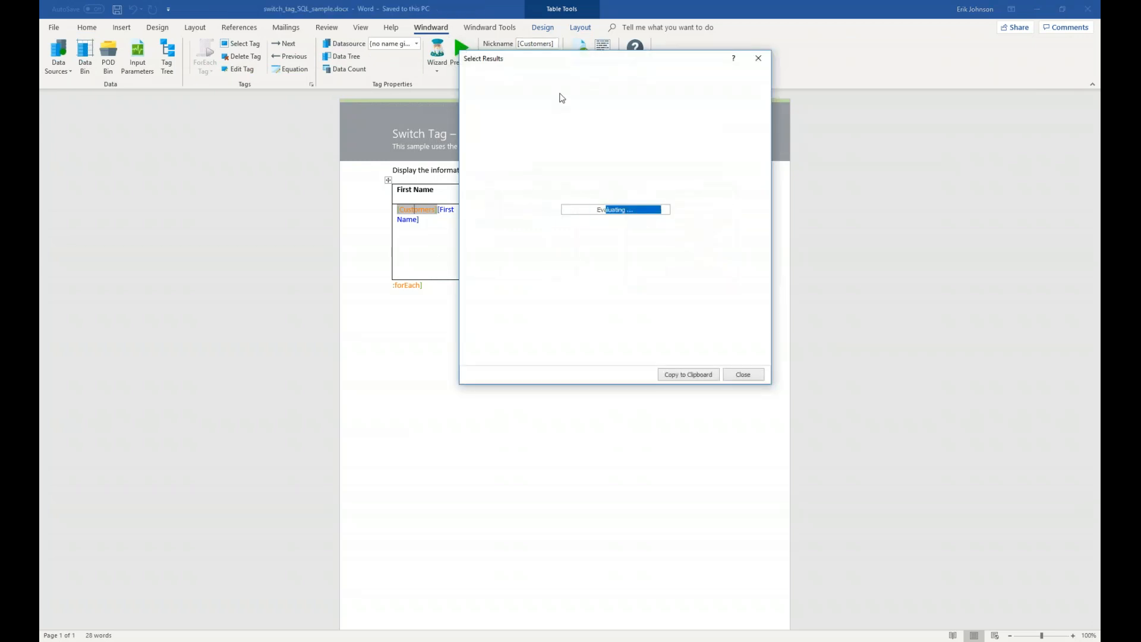
left_click_drag(573, 63, 463, 284)
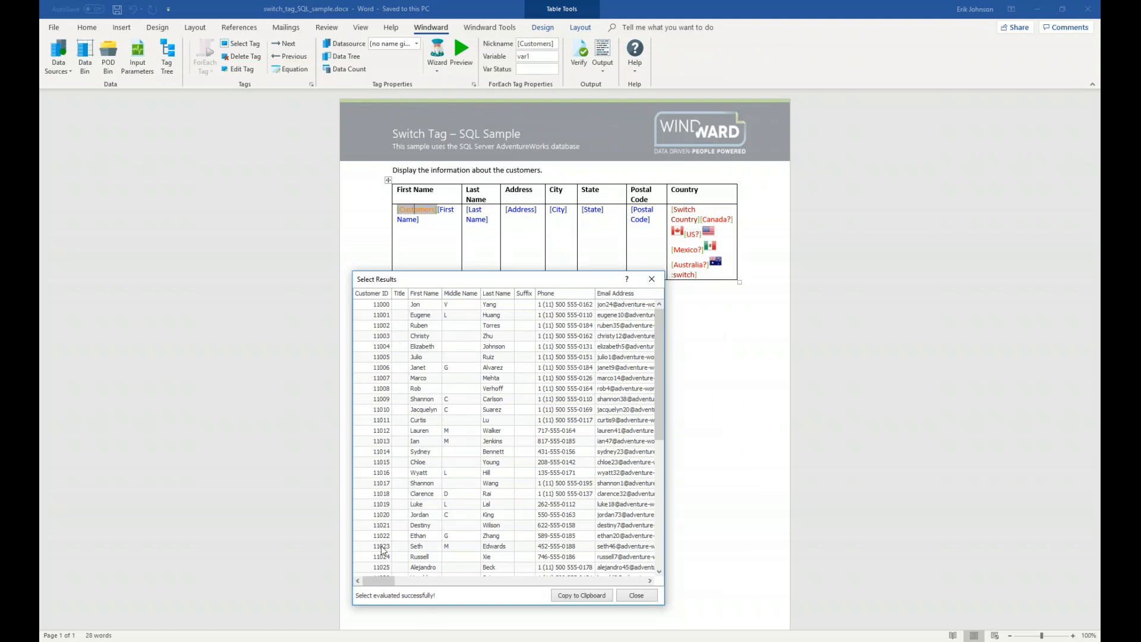
left_click_drag(380, 581, 507, 587)
left_click(634, 595)
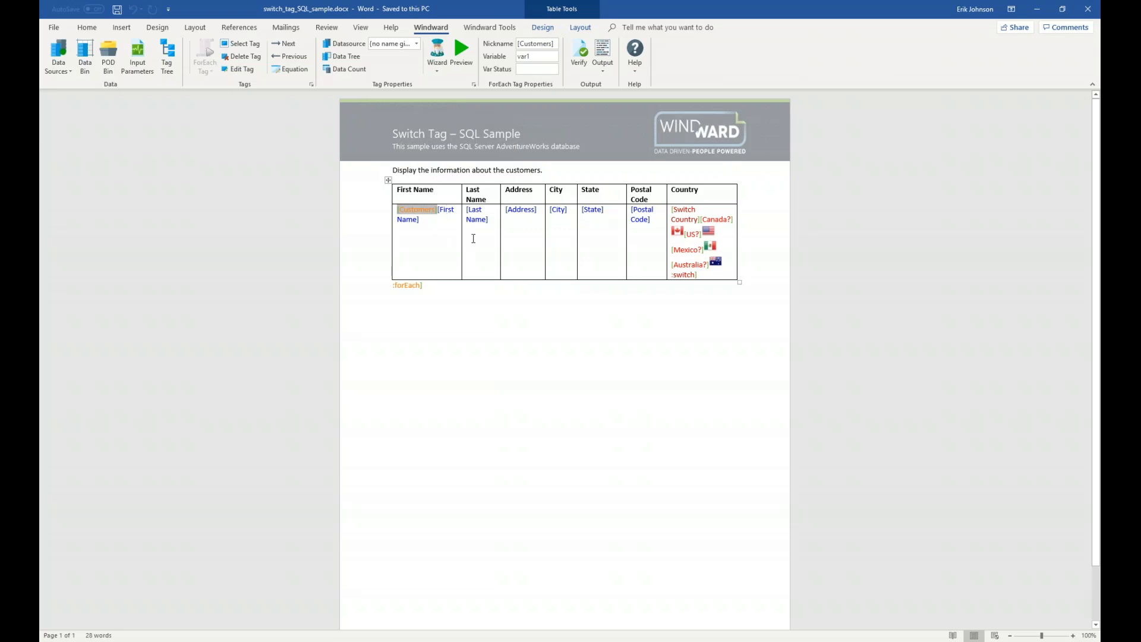
Step: Examine the Last Name, City, State and Postal Code Out tags in the customer table row
left_click(476, 215)
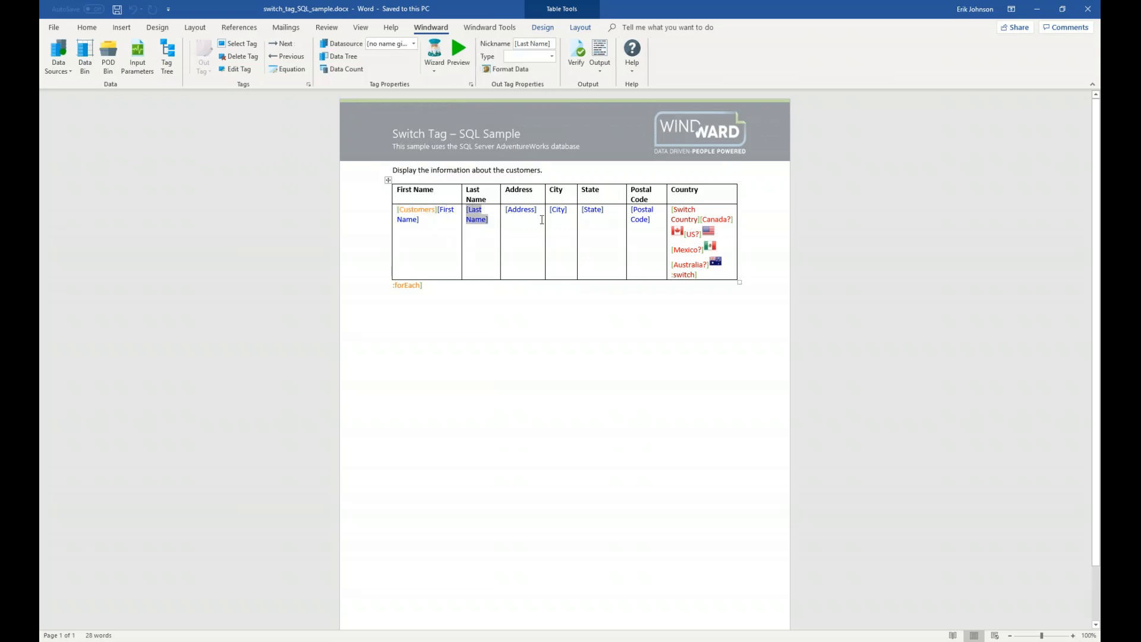
left_click(562, 211)
left_click(595, 210)
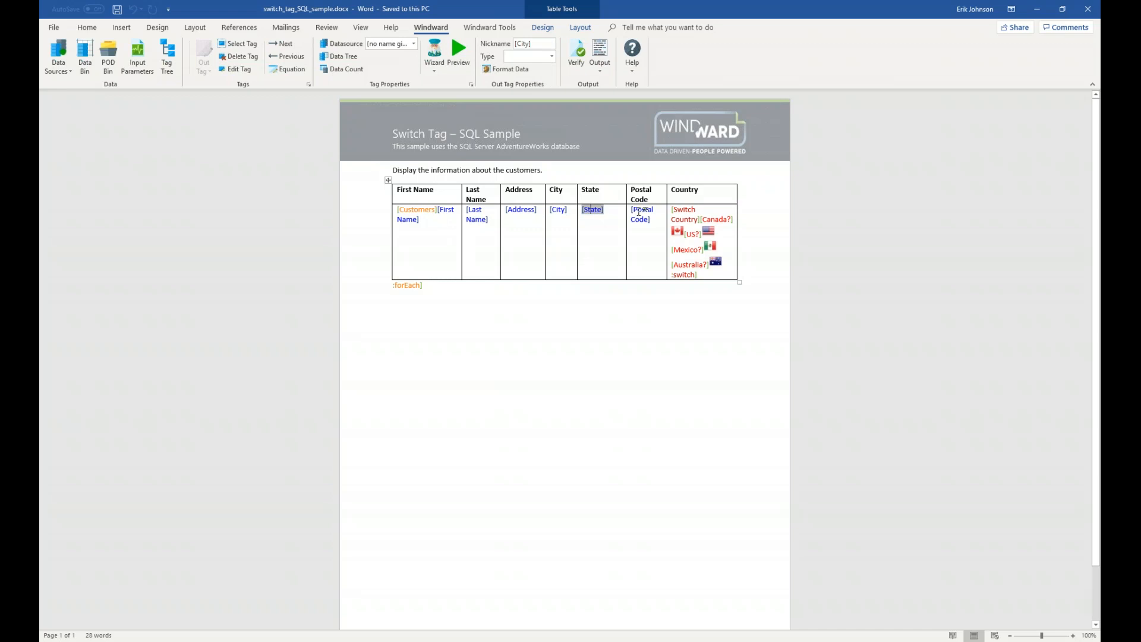
left_click(640, 212)
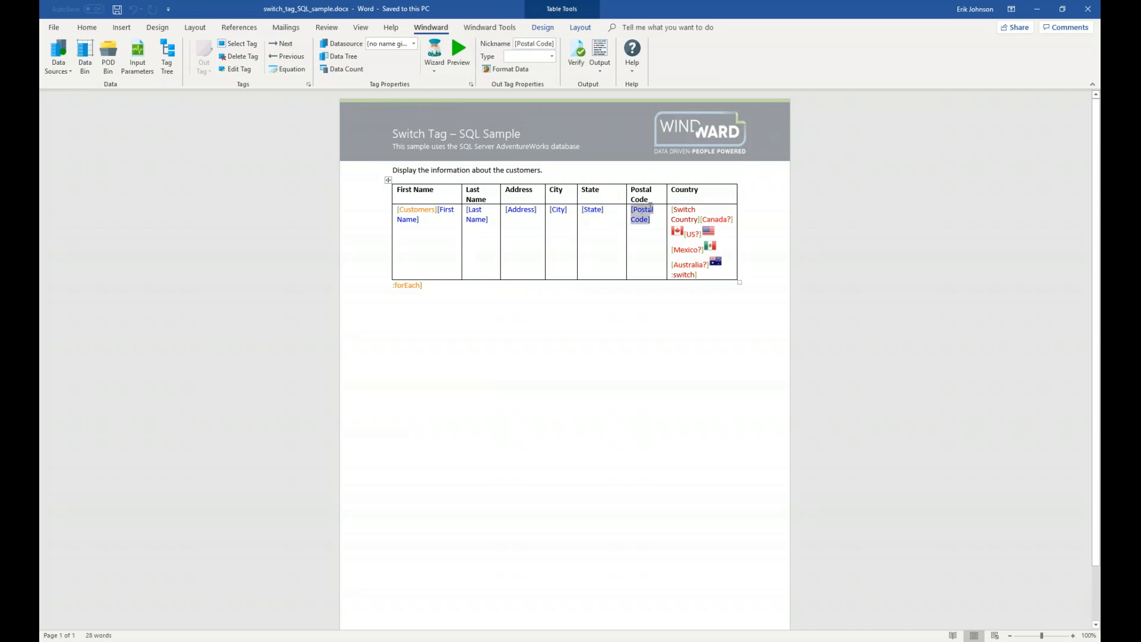
mouse_move(651, 207)
Step: Examine the opening Switch Country tag and its matching end switch tag in the Country column
left_click(687, 210)
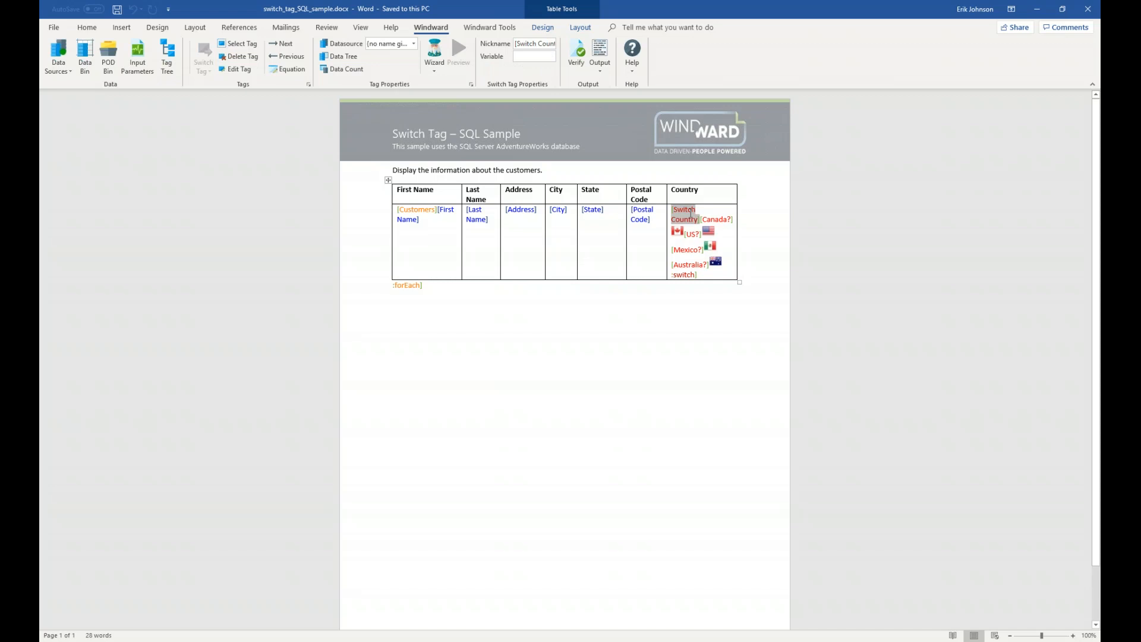
left_click(686, 274)
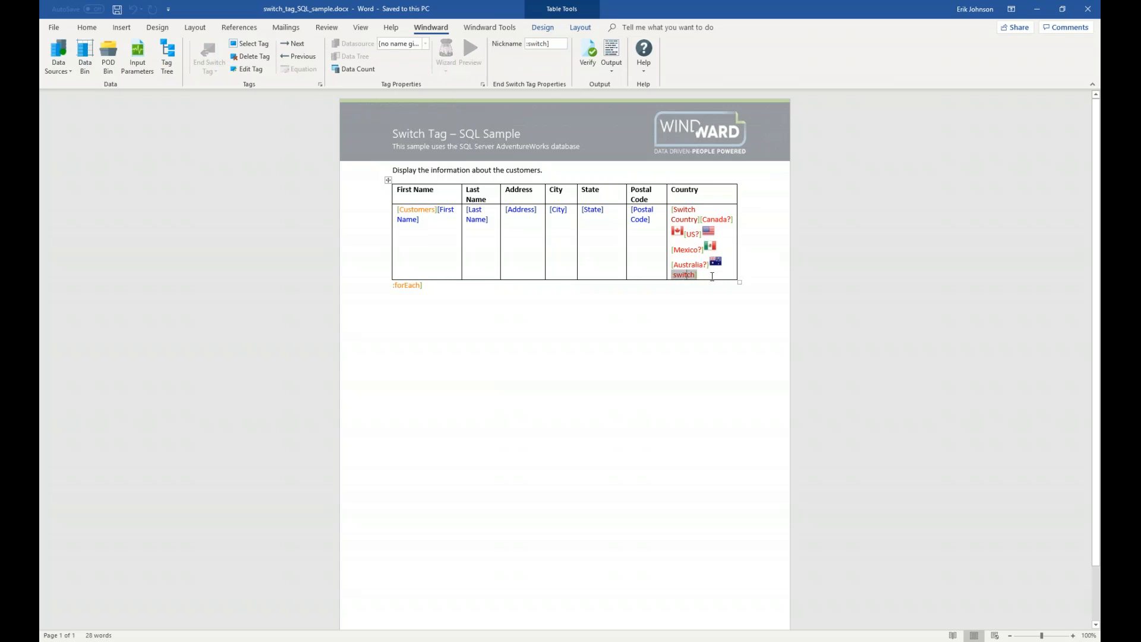
left_click(745, 336)
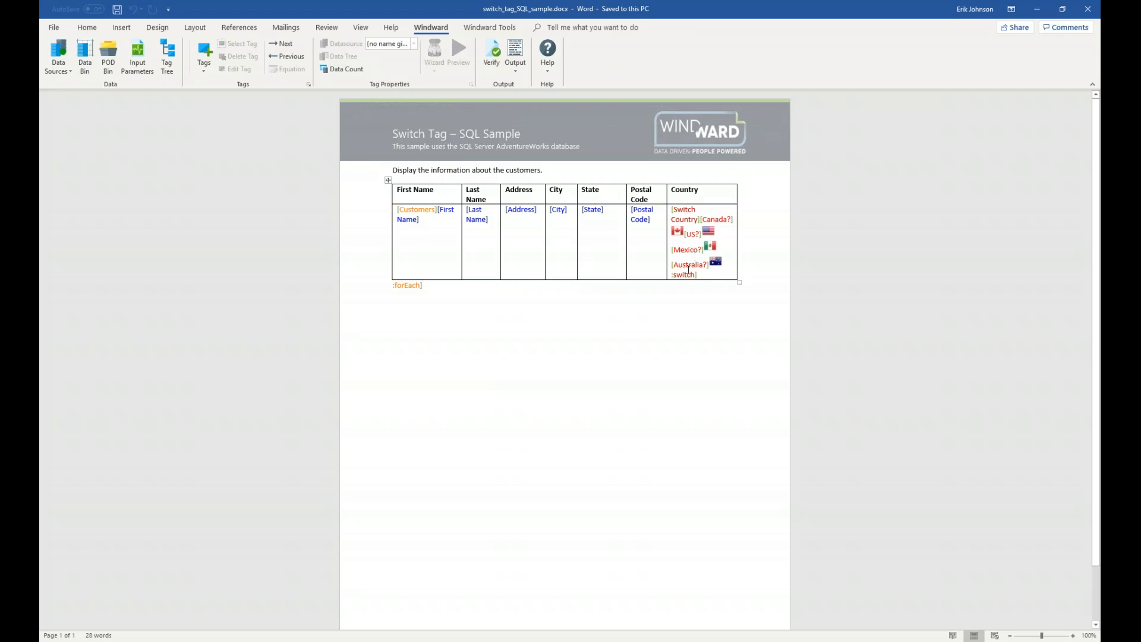
left_click(689, 216)
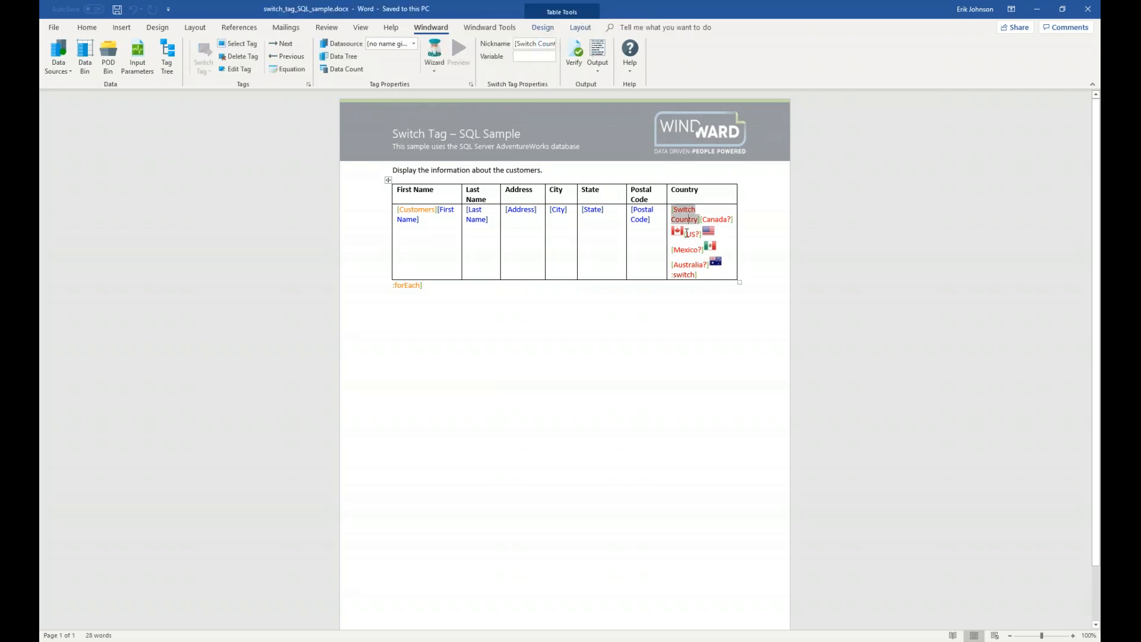
Step: Inspect the definition of the Canada Case tag and select the Canadian flag image that follows it
left_click(716, 220)
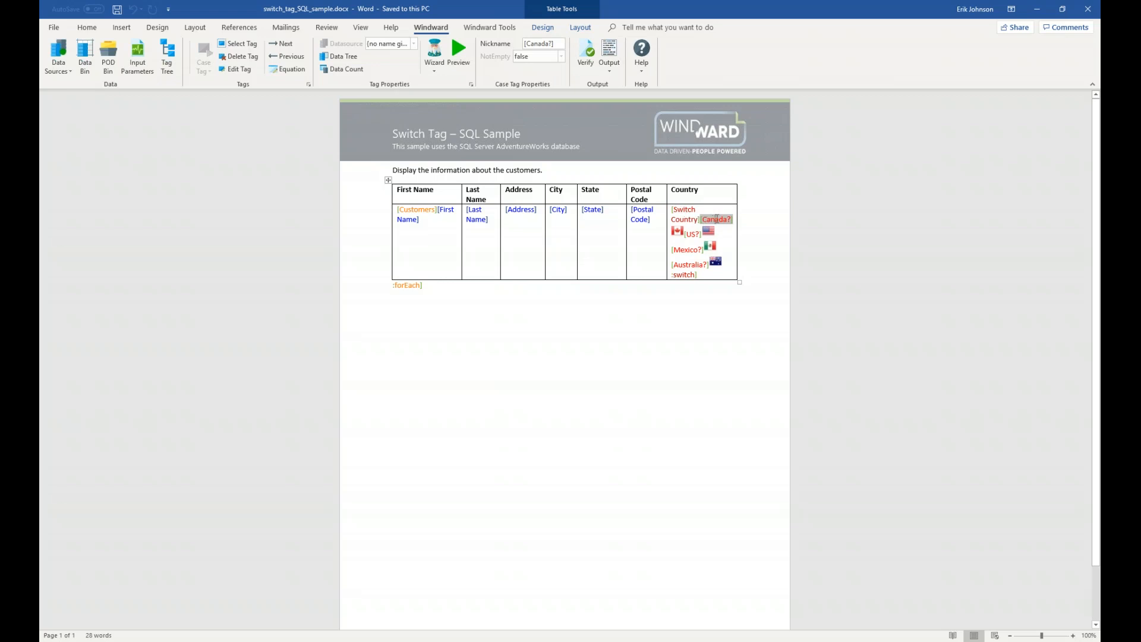
mouse_move(718, 218)
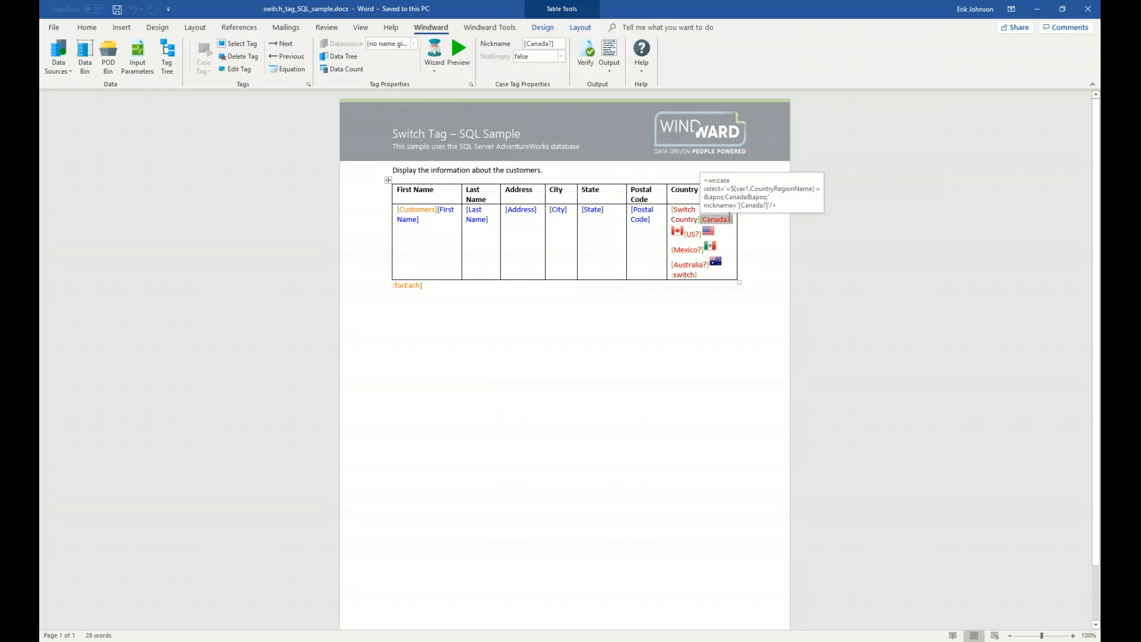
left_click(681, 232)
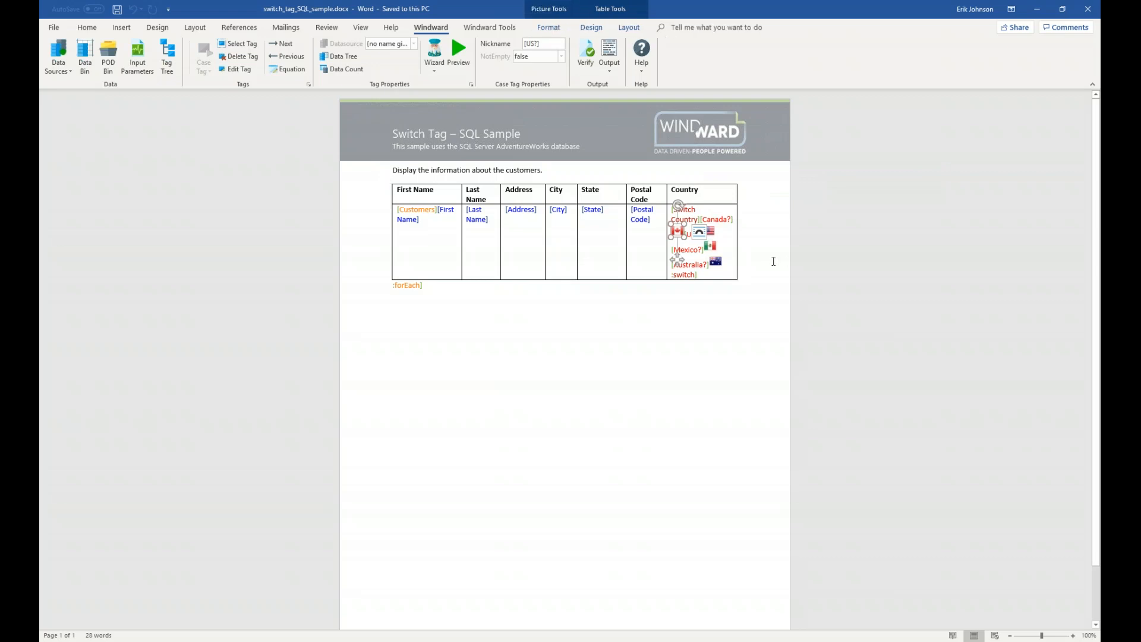
Step: Inspect the definition of the Mexico Case tag and select the Mexican flag image that follows it
left_click(747, 256)
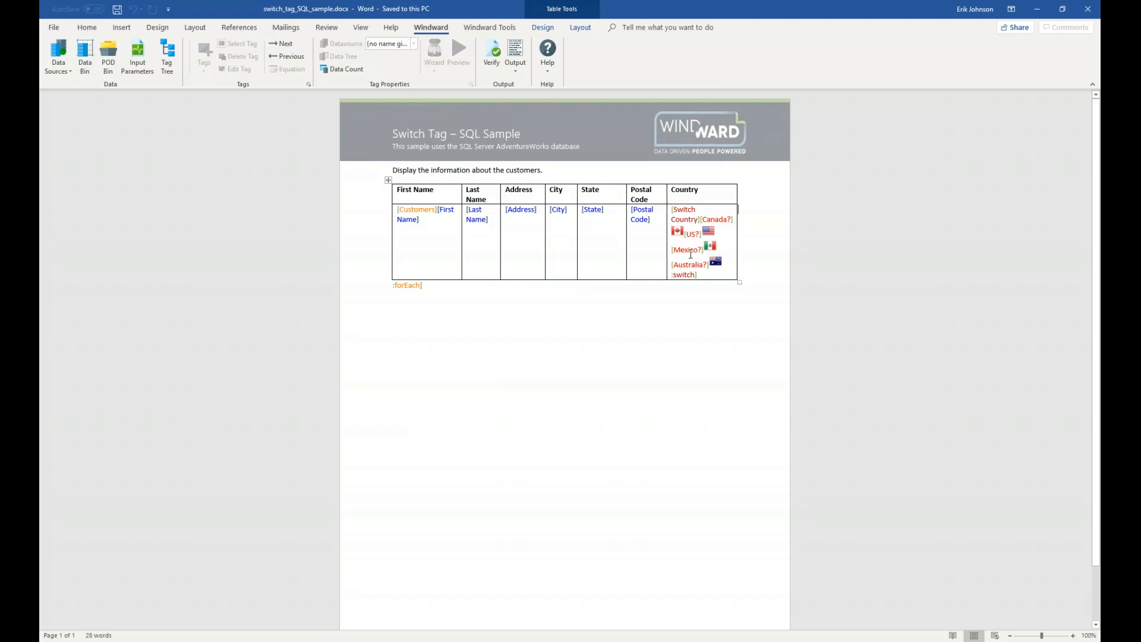
mouse_move(691, 253)
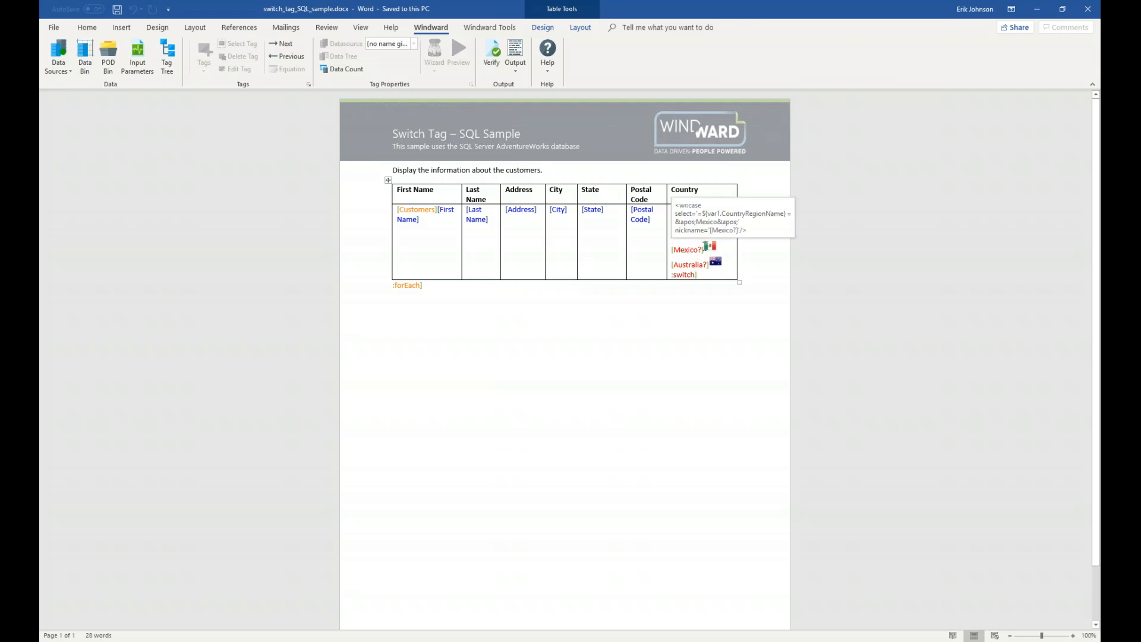
right_click(709, 245)
key("Escape")
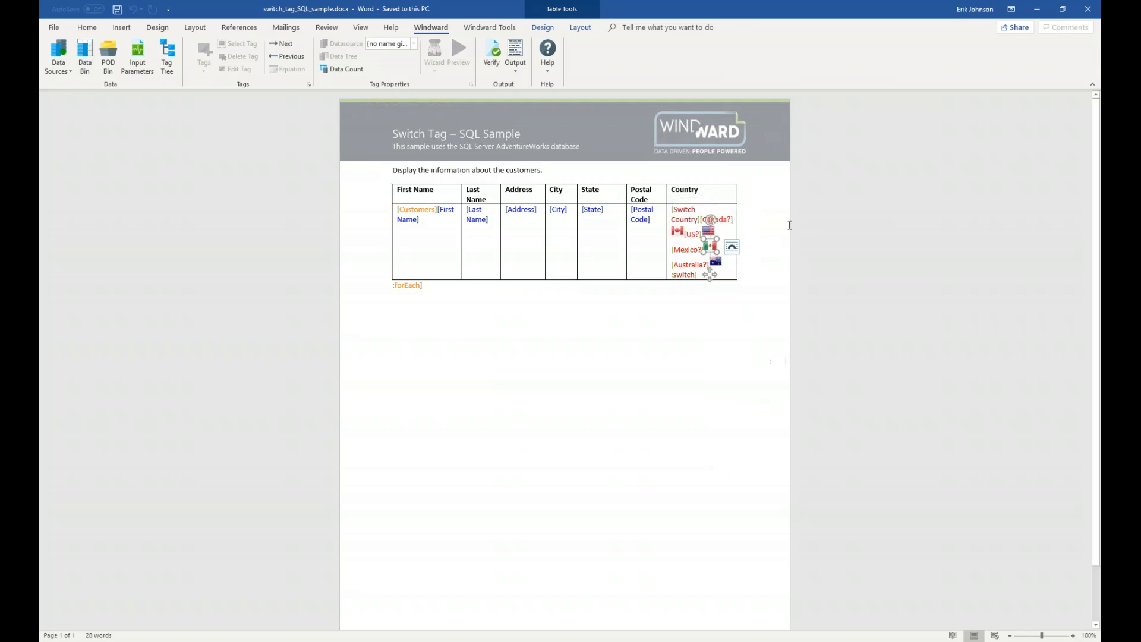
Step: Open the Canada Case tag in the Tag Editor, examine its country condition, and close the editor without changes
left_click(722, 221)
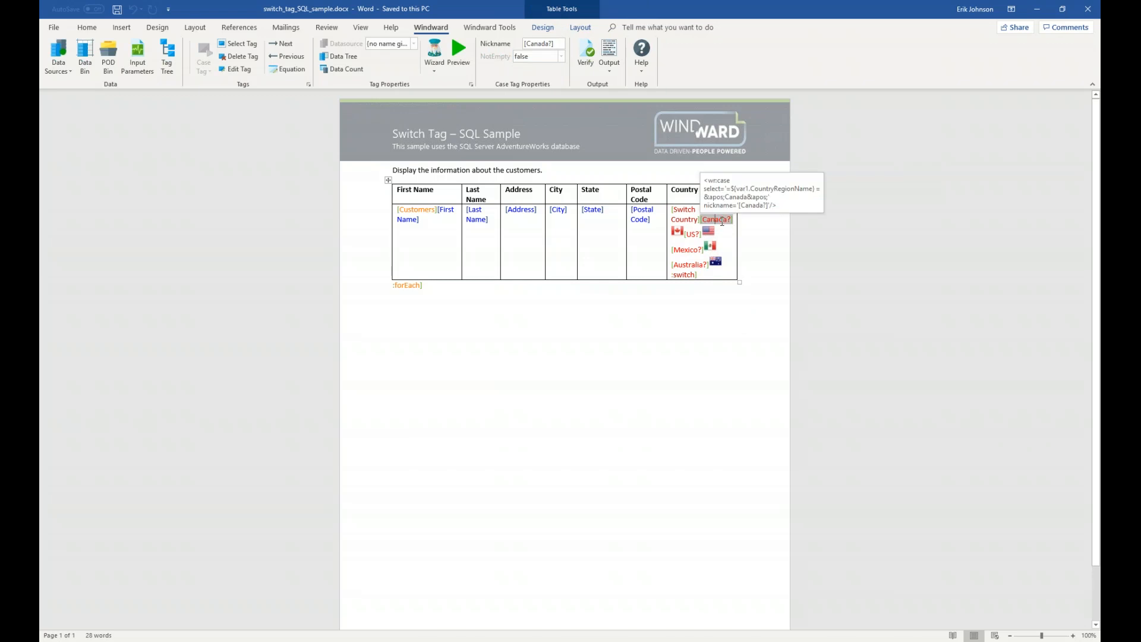
left_click_drag(721, 221, 678, 232)
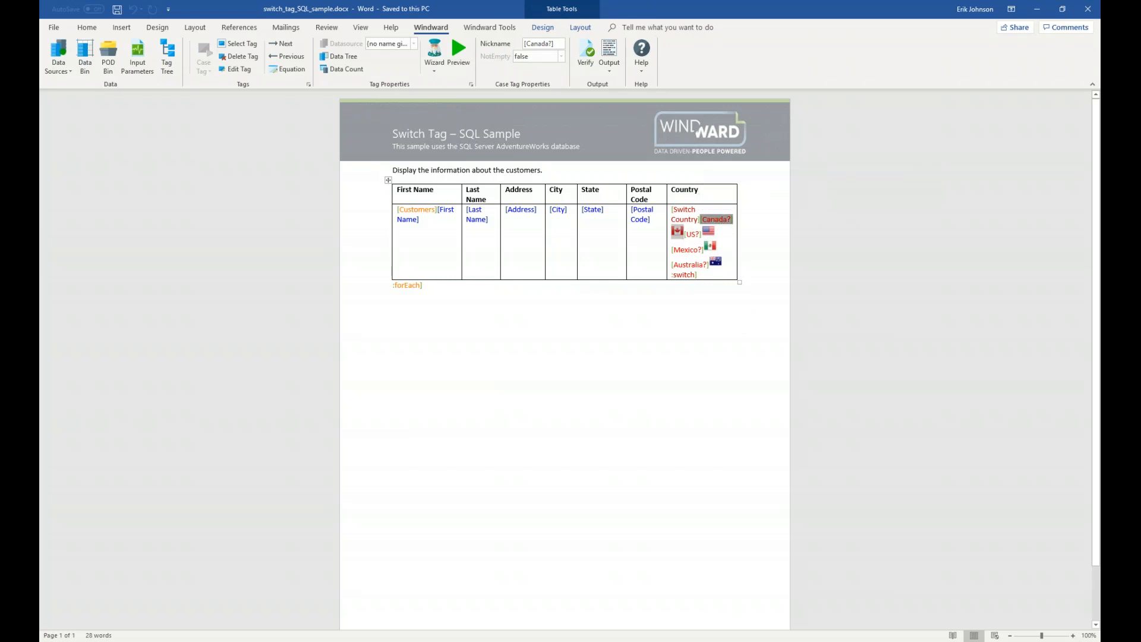
double_click(716, 221)
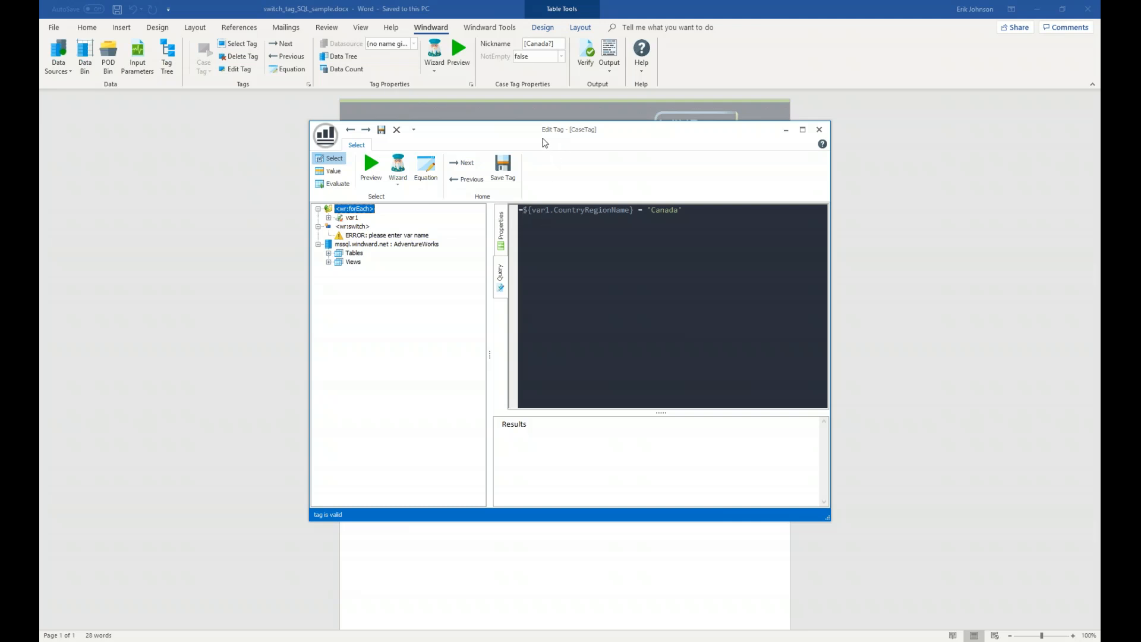
left_click_drag(520, 132, 563, 165)
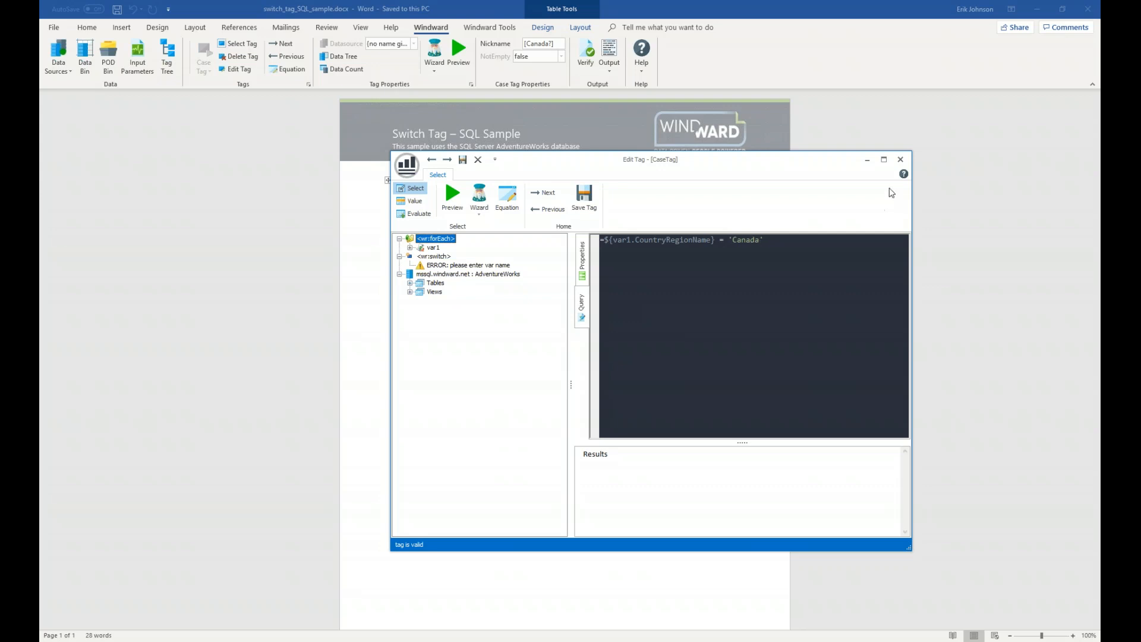
left_click(794, 246)
left_click(901, 160)
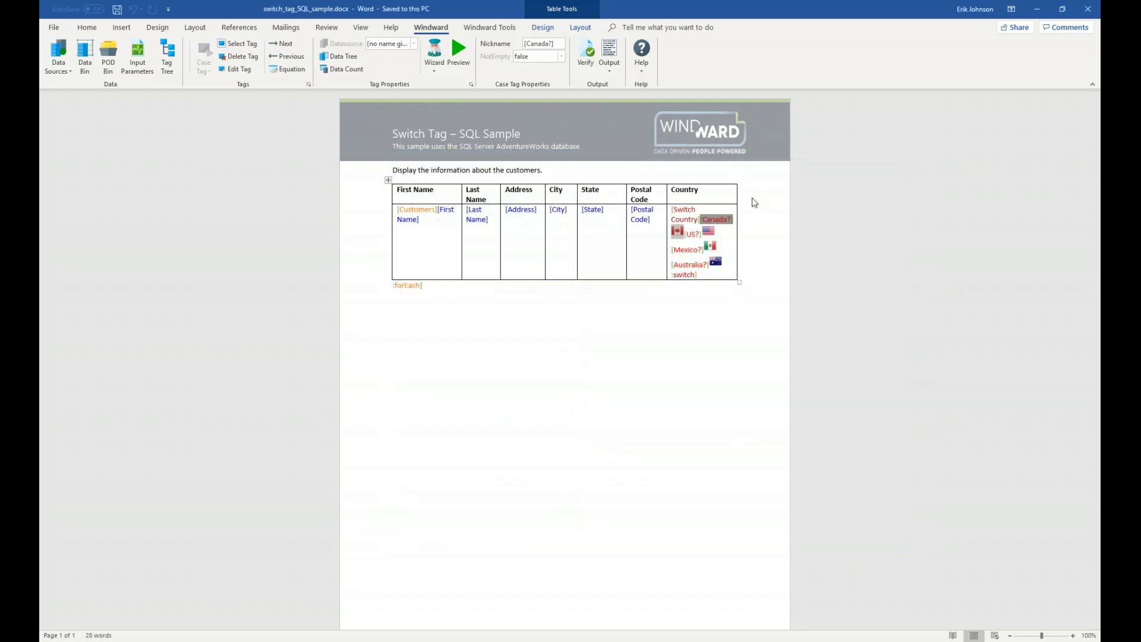
left_click(679, 231)
left_click(767, 235)
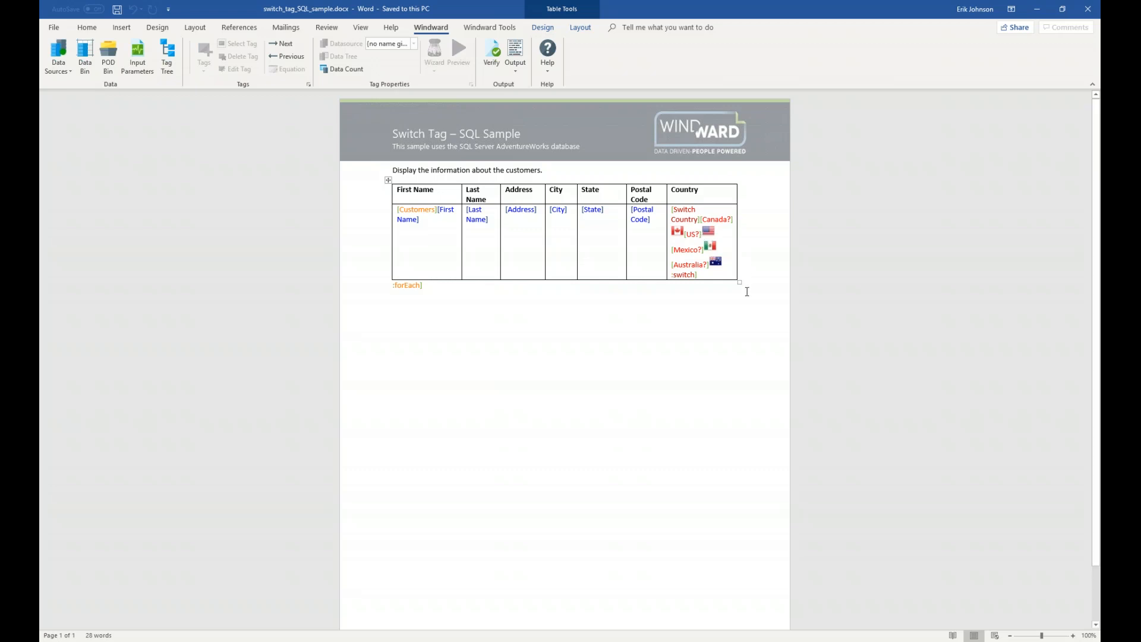
Step: Generate the output of the Switch Tag sample and arrange it side by side with the template
left_click(723, 319)
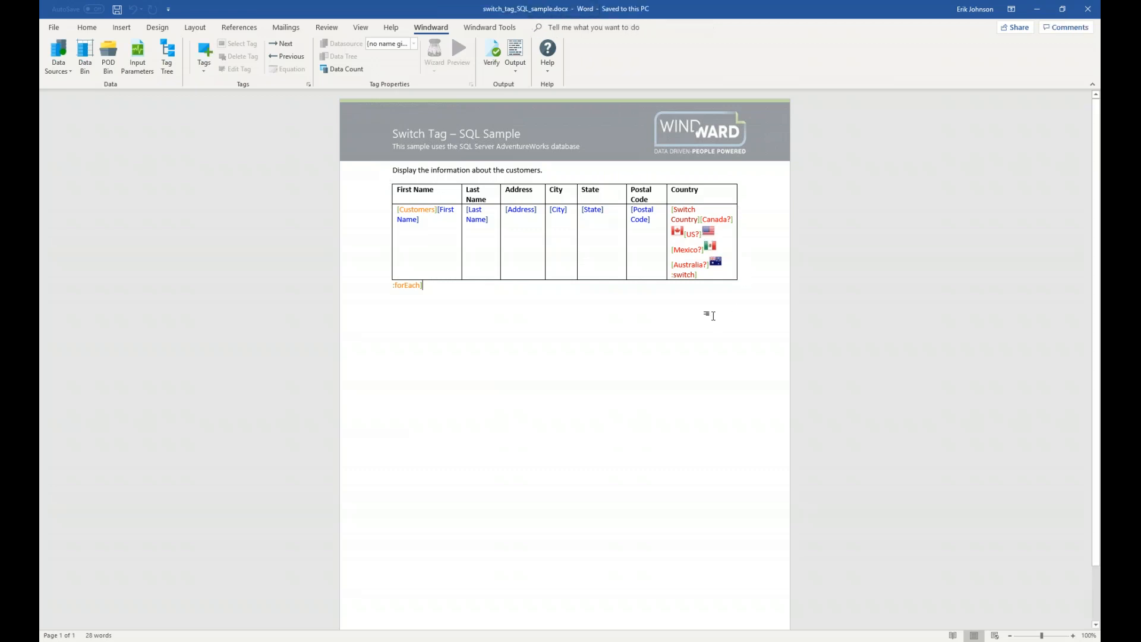
left_click(516, 50)
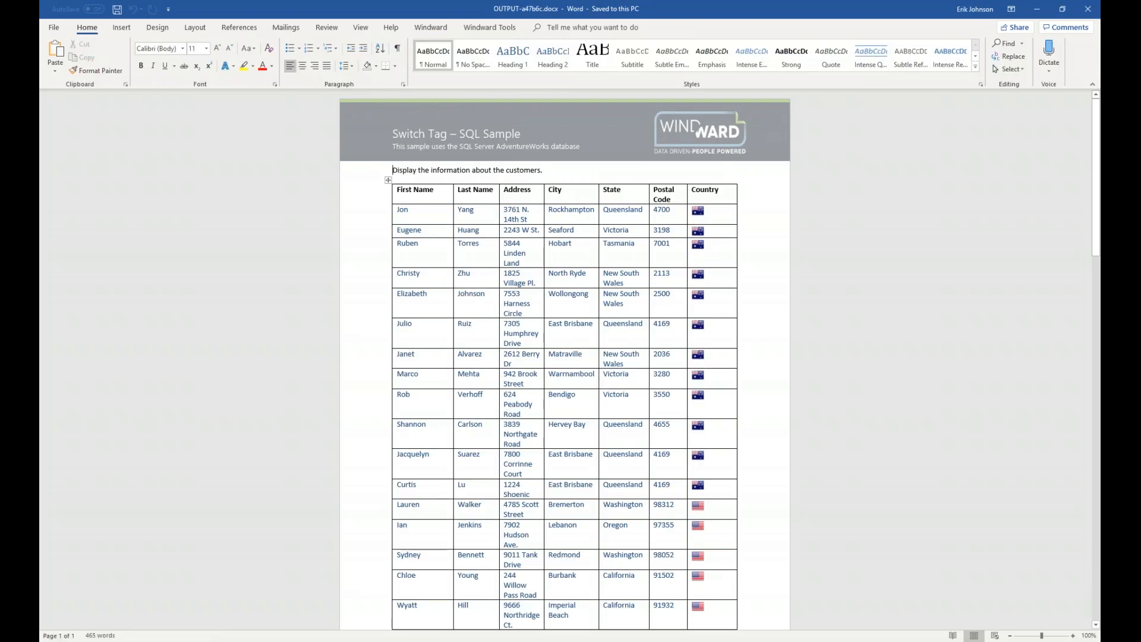
key("super+Right")
key("Return")
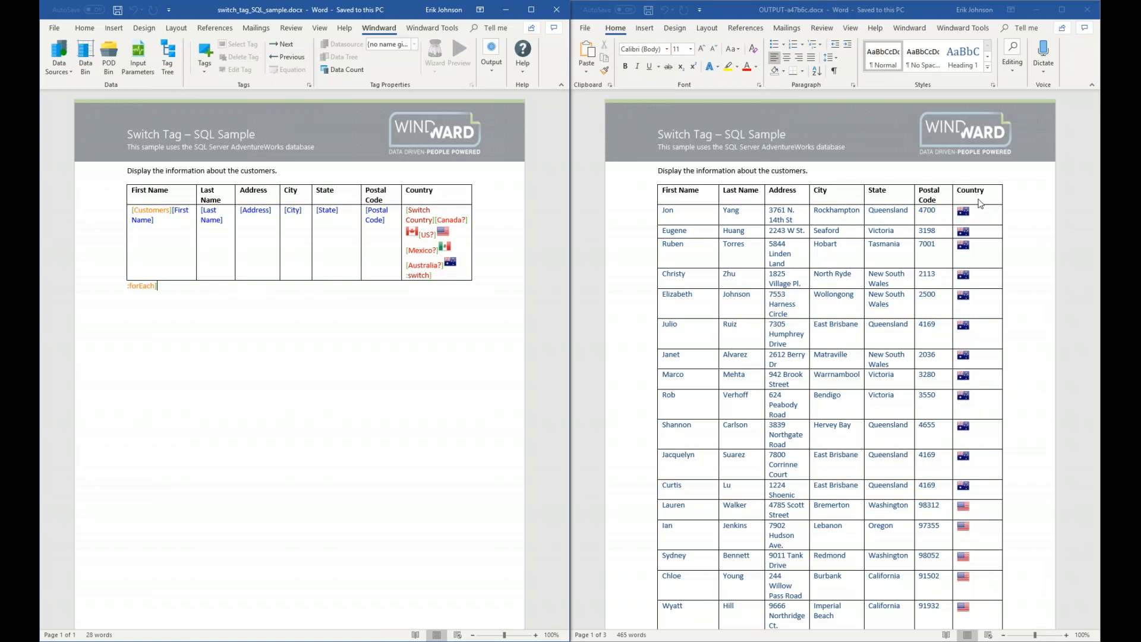
Step: Review the country flags in the generated customer table against the Case tags in the template
scroll(975, 238, "down", 5)
scroll(973, 256, "down", 1)
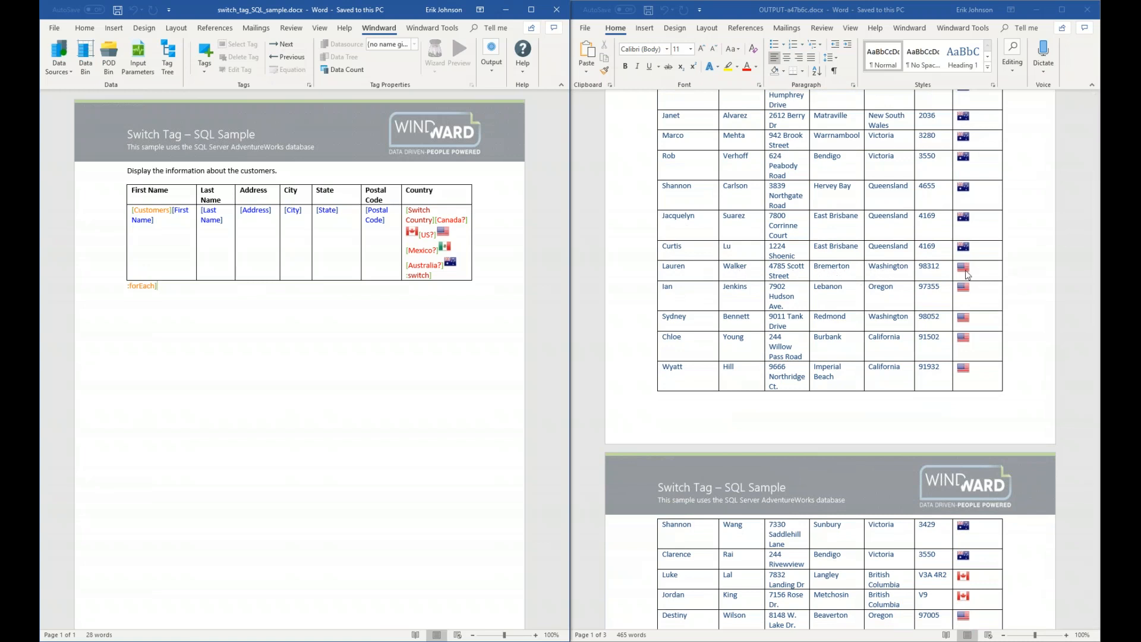
scroll(975, 316, "down", 3)
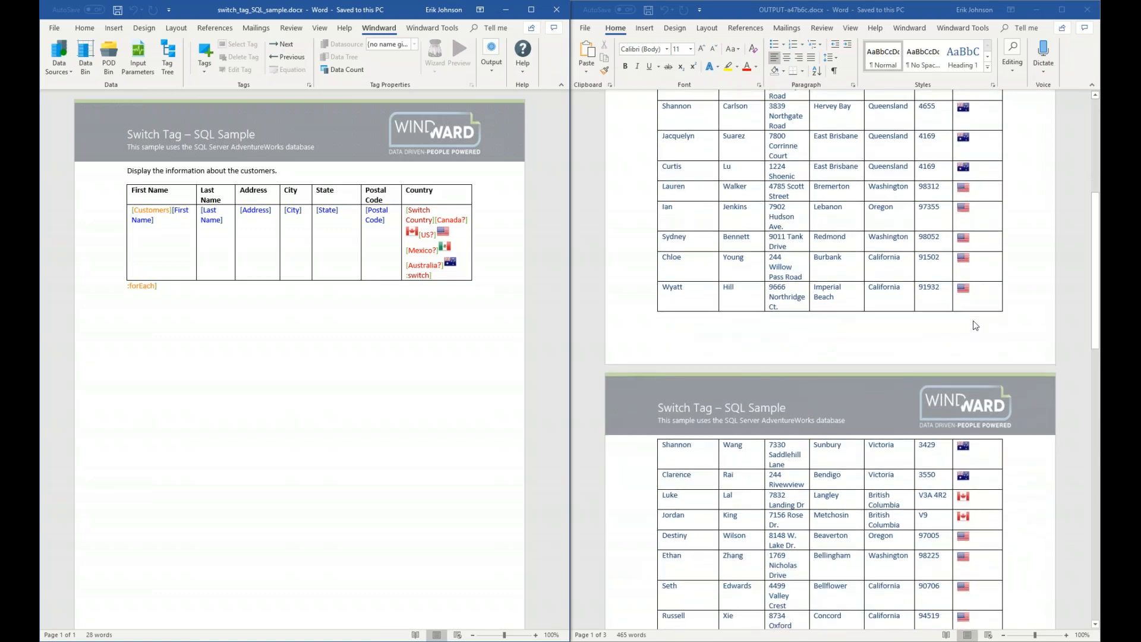
scroll(973, 324, "down", 1)
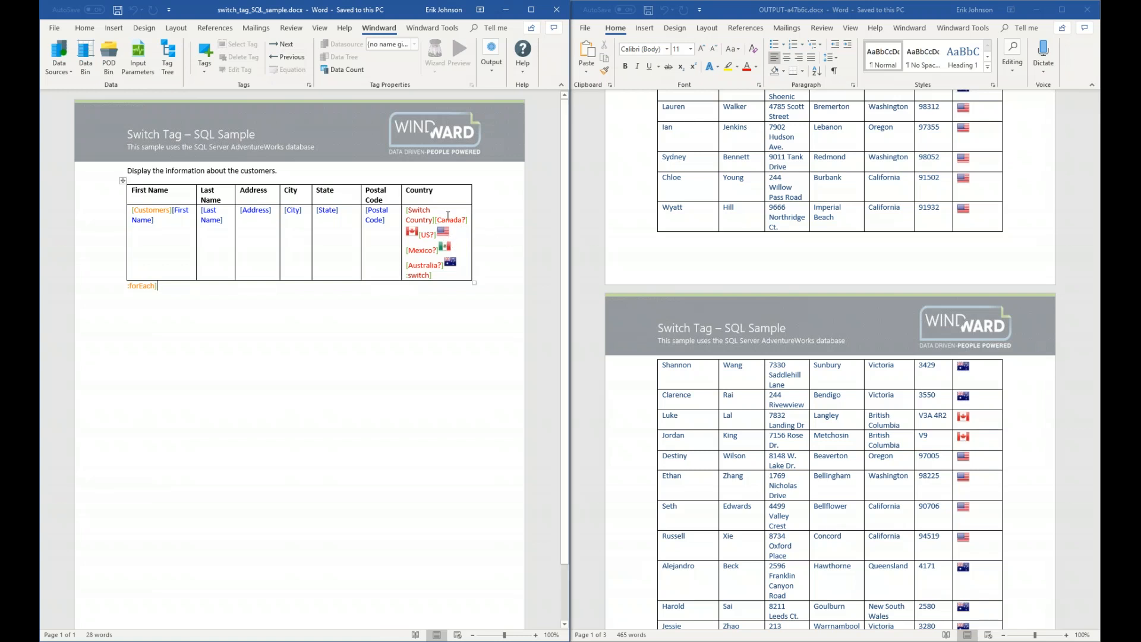
mouse_move(449, 215)
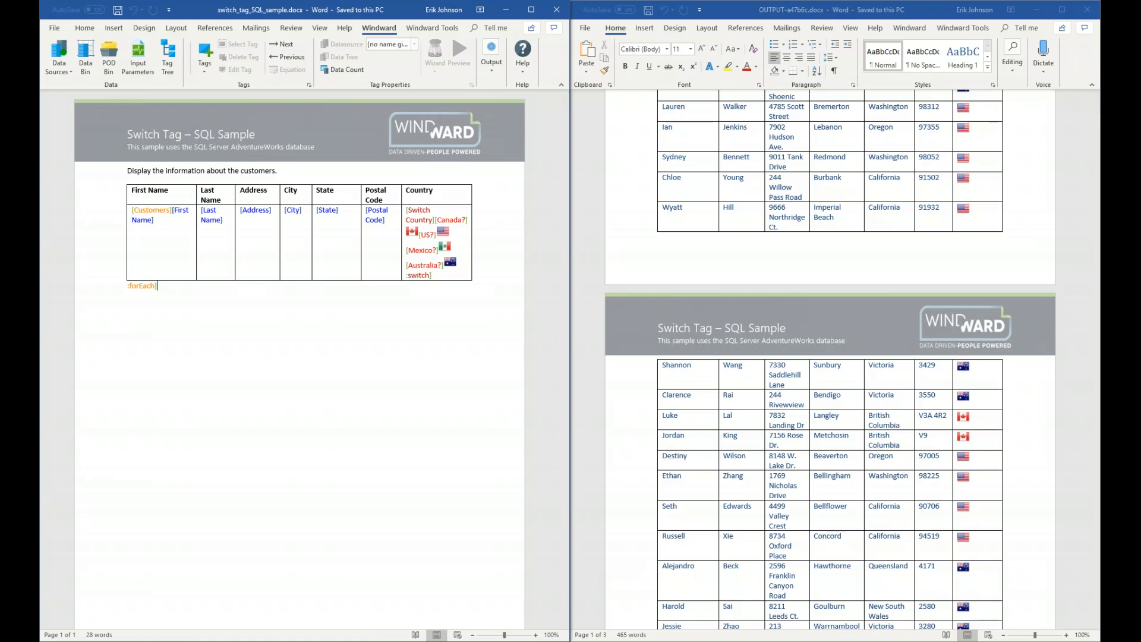
Step: Close the generated output, maximize the template window, and open the Import Tag sample from the SQL tag tutorials
left_click(1089, 11)
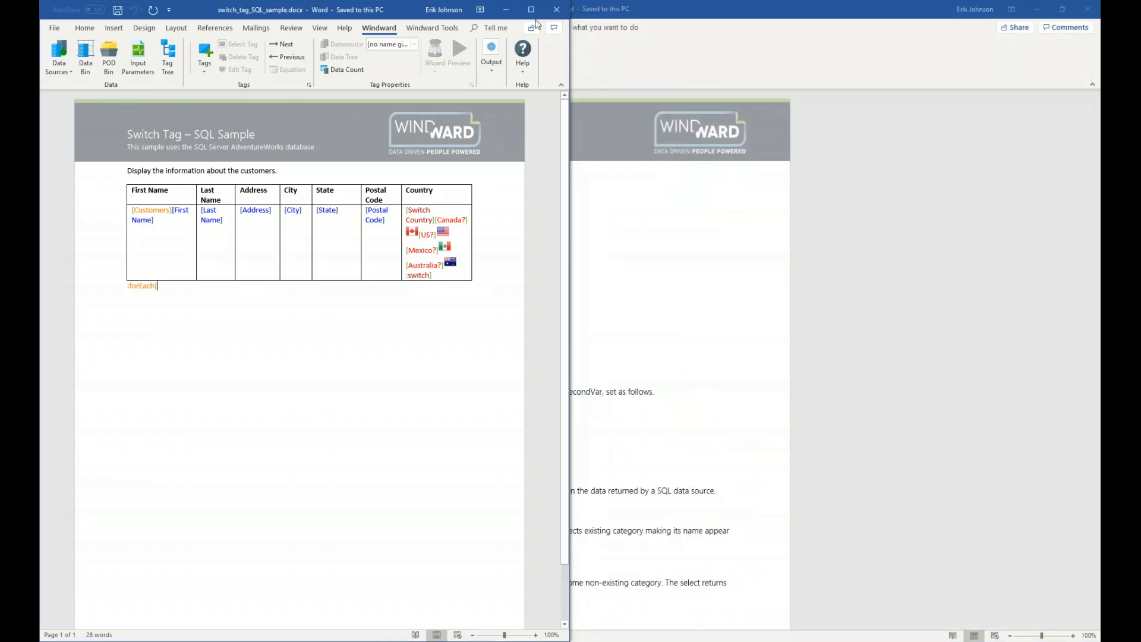
left_click(532, 11)
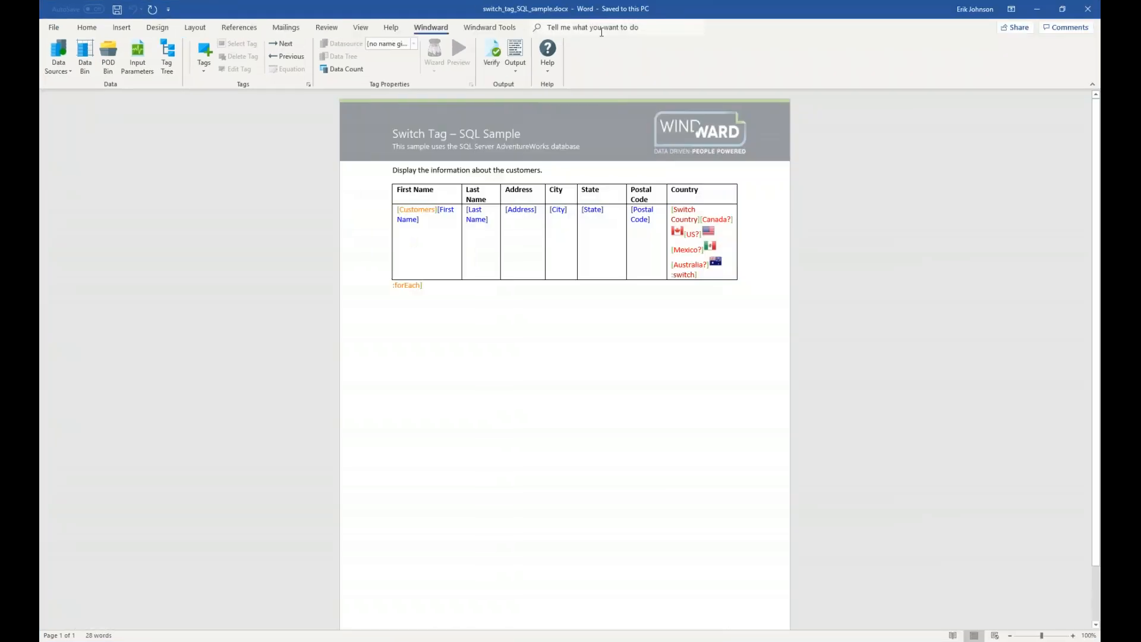
left_click(480, 31)
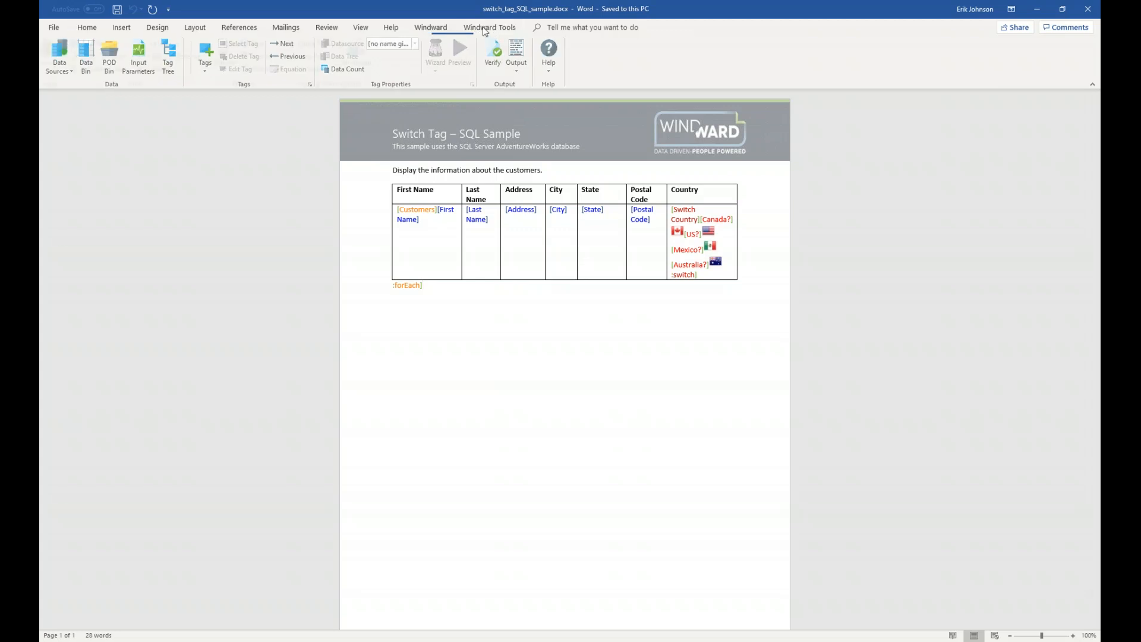
left_click(319, 70)
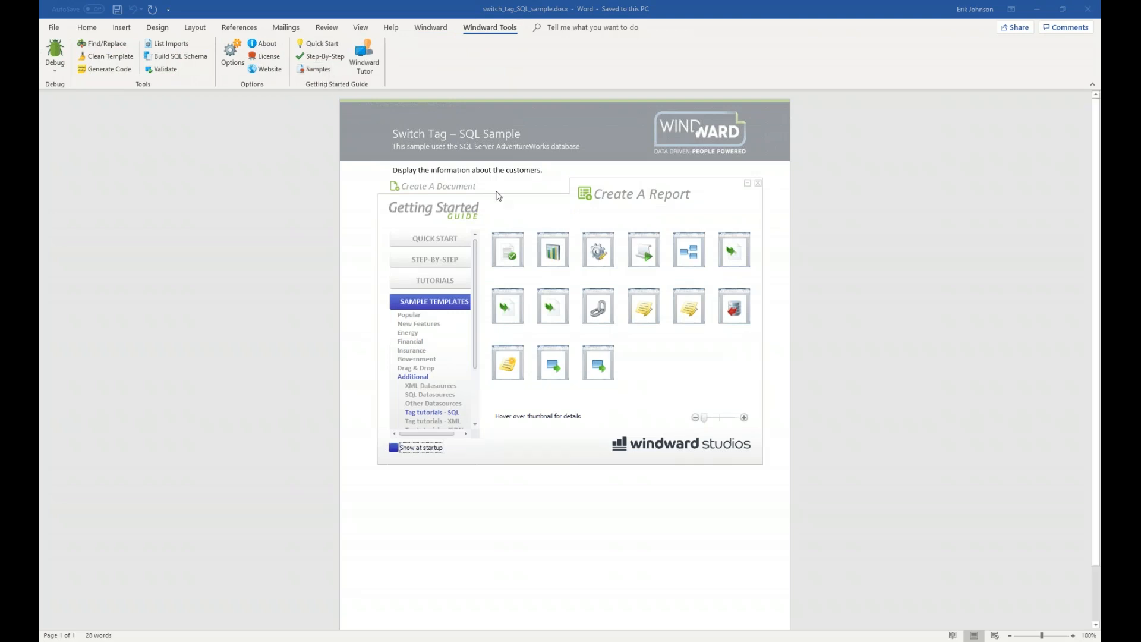
mouse_move(740, 253)
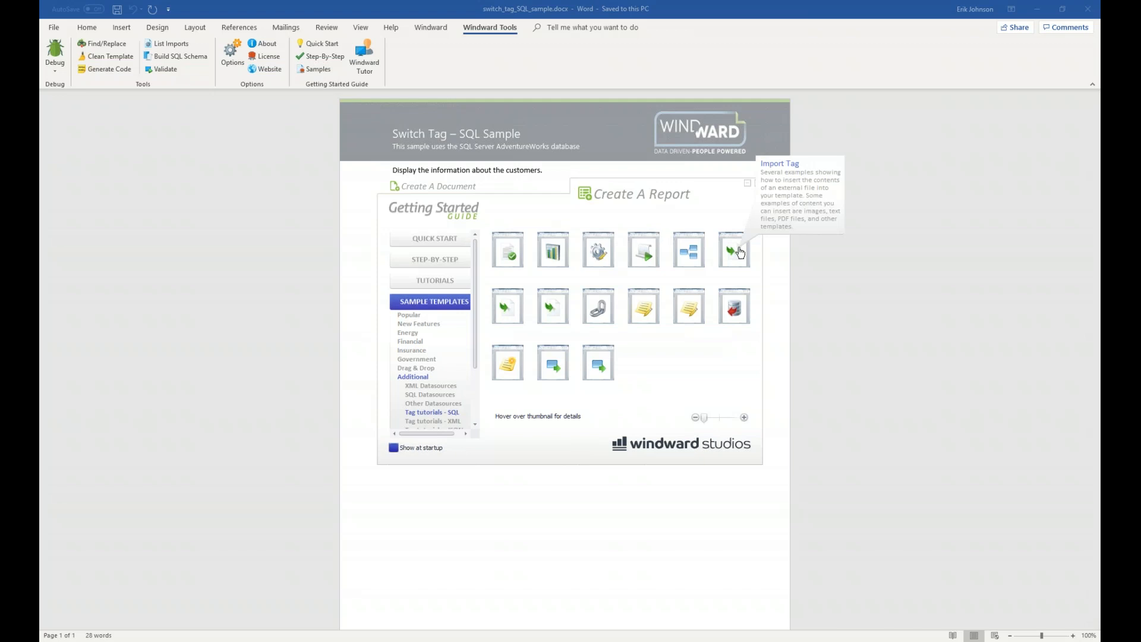
mouse_move(512, 306)
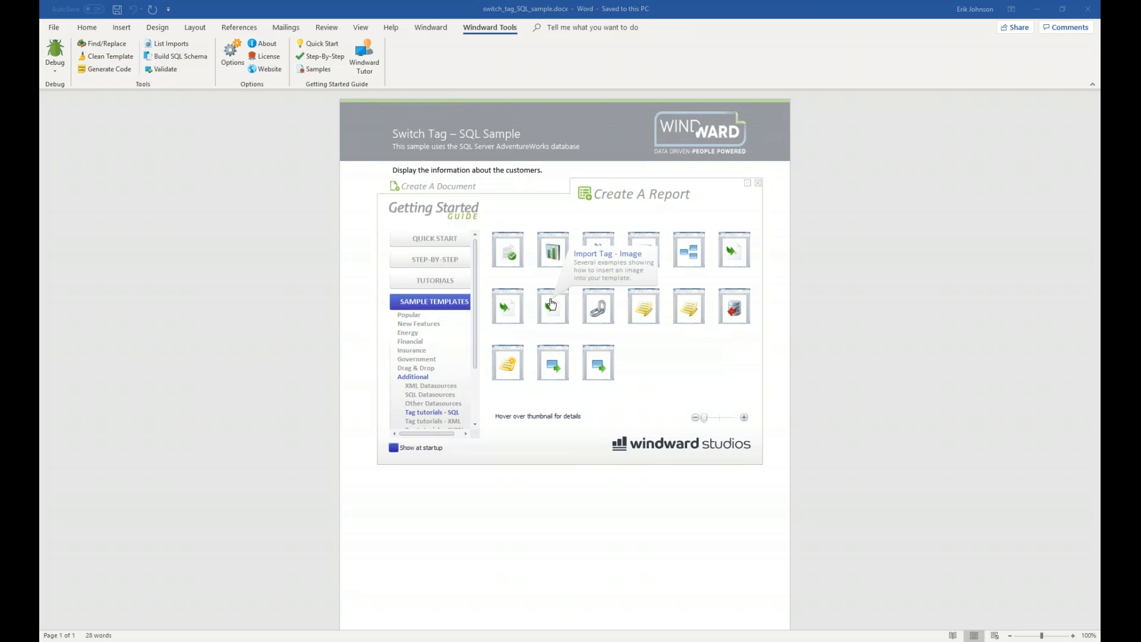
left_click(738, 253)
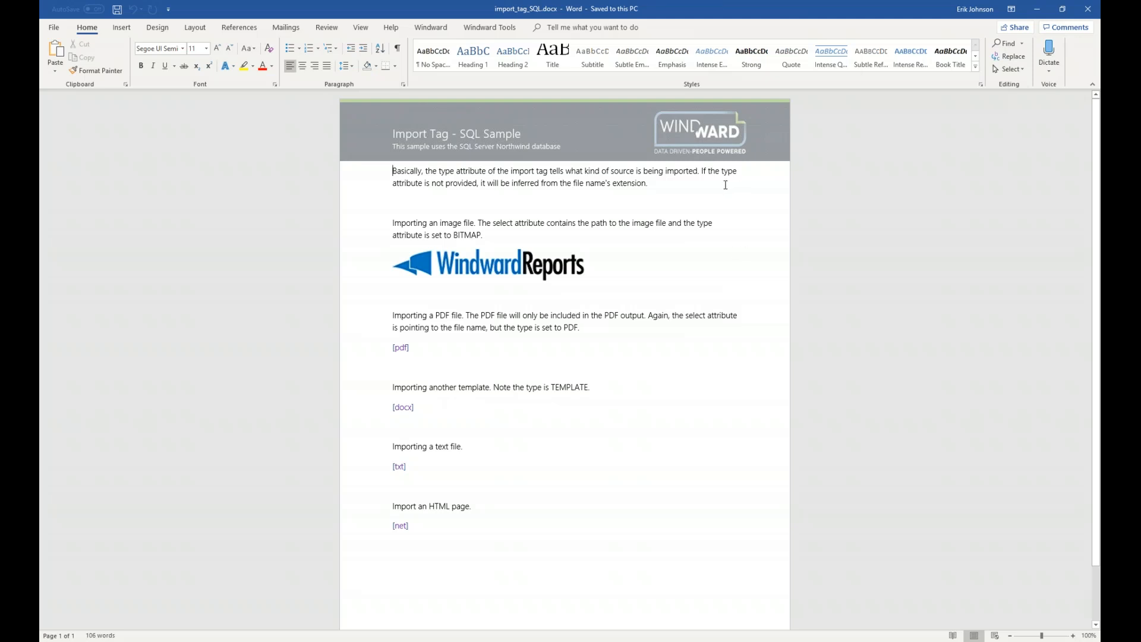
Step: Examine the image, pdf, docx, txt and net import tags in the sample template
left_click(509, 272)
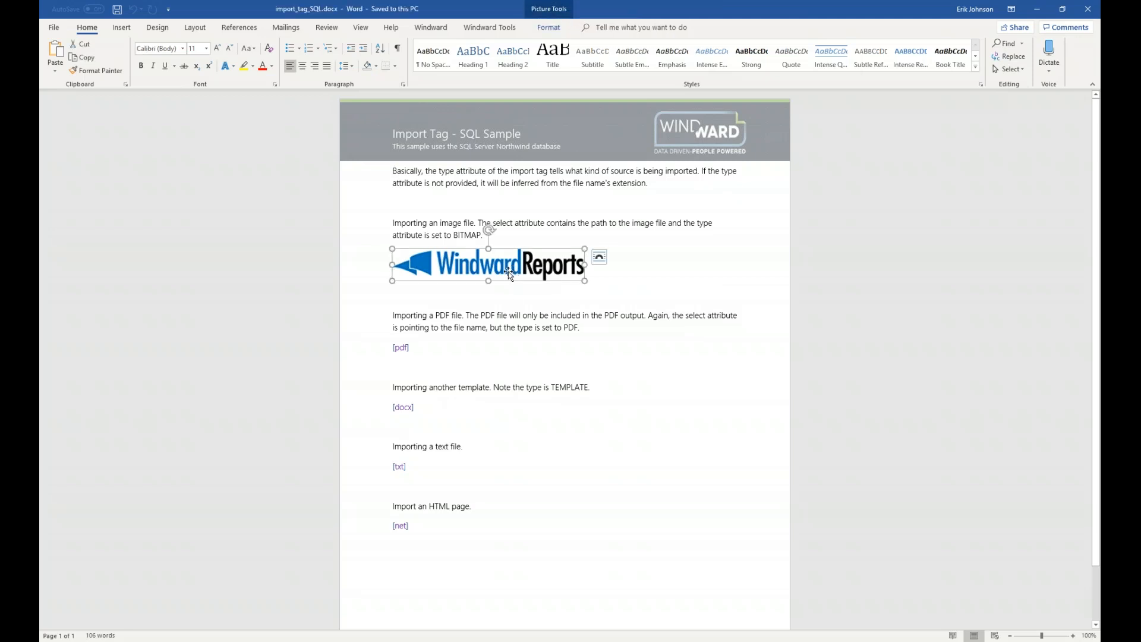
left_click(400, 348)
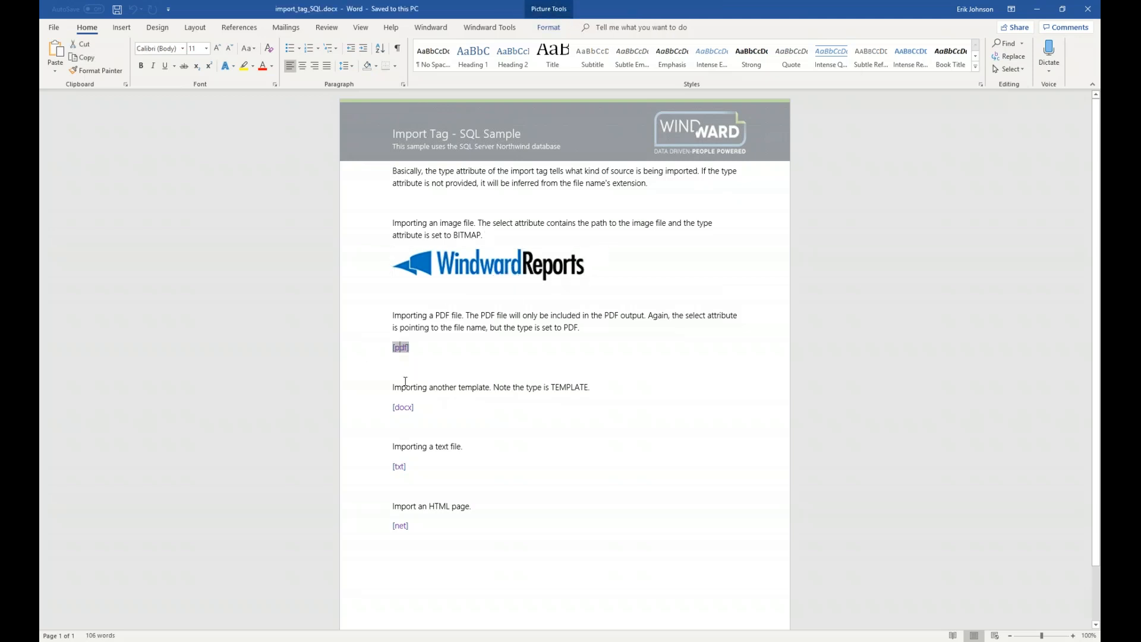
left_click(404, 406)
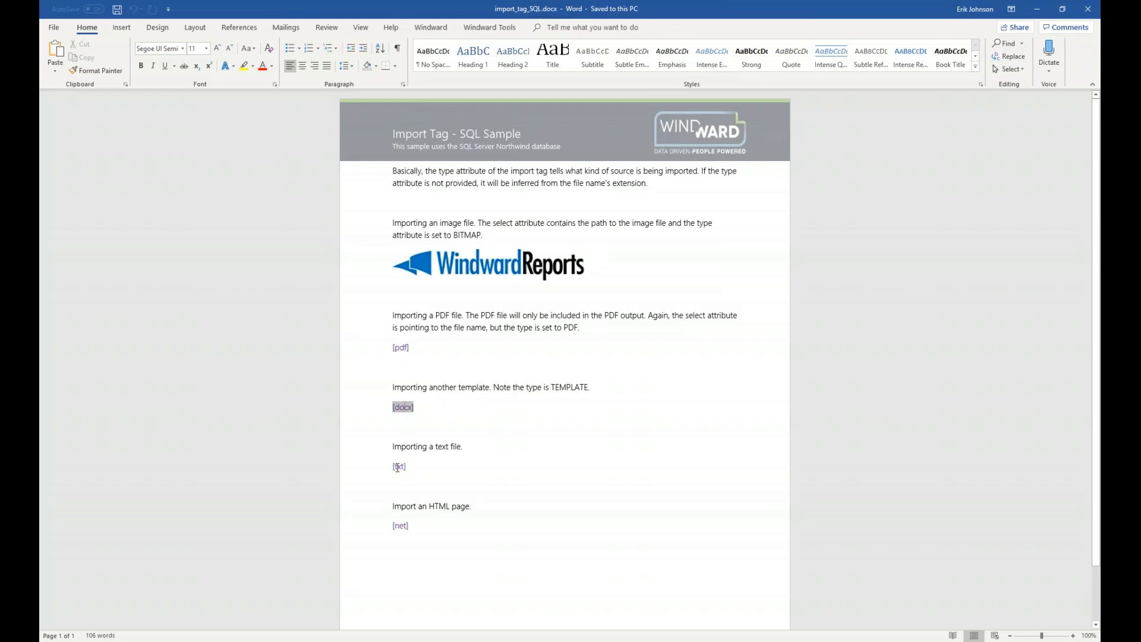
left_click(398, 466)
left_click(407, 525)
left_click(533, 504)
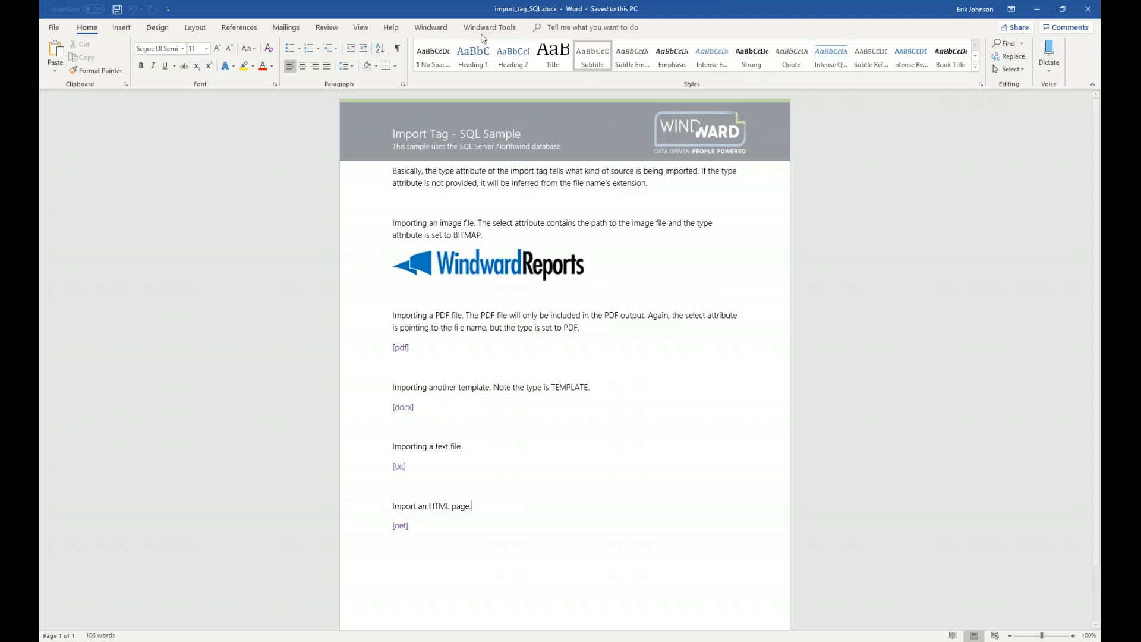
Step: Generate the output of the Import Tag sample and arrange it side by side with the template
left_click(440, 28)
left_click(515, 51)
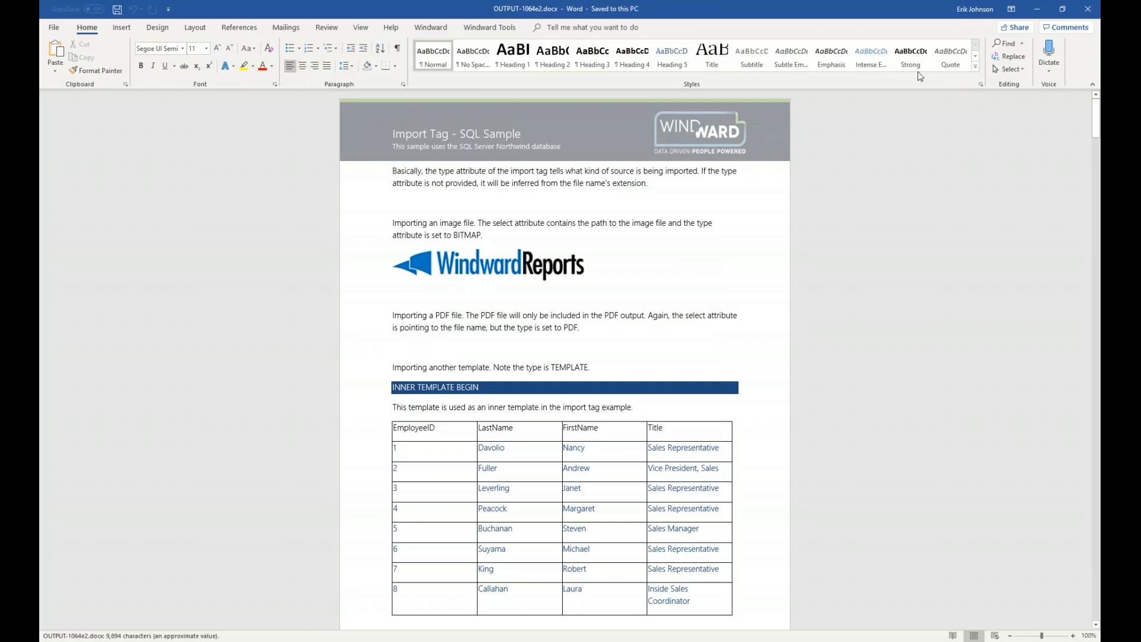
key("super+Right")
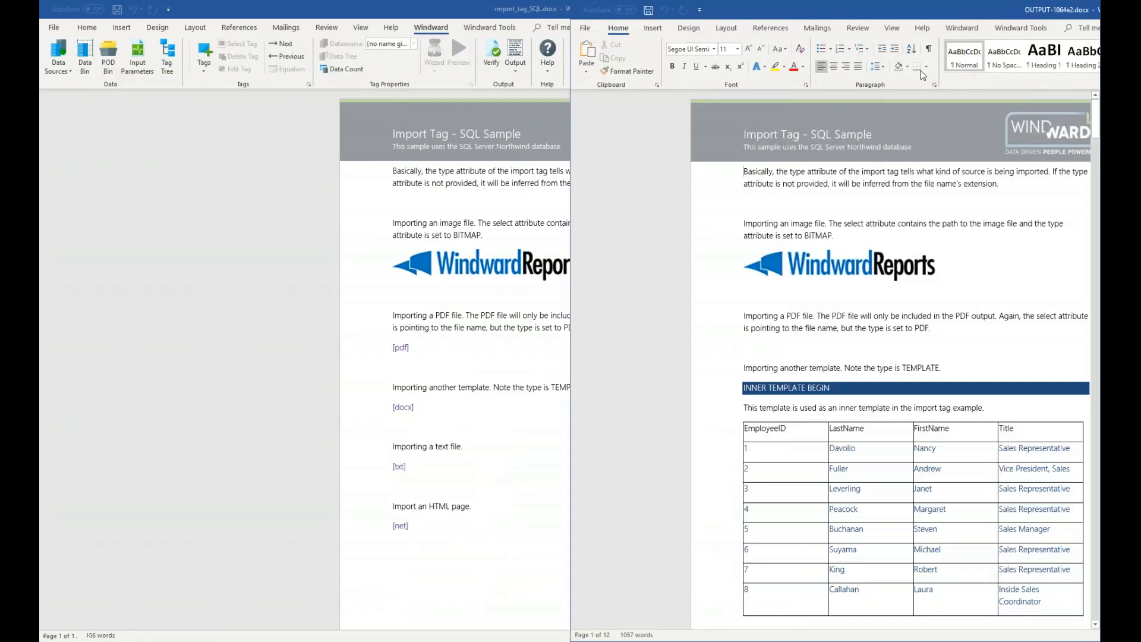
key("Return")
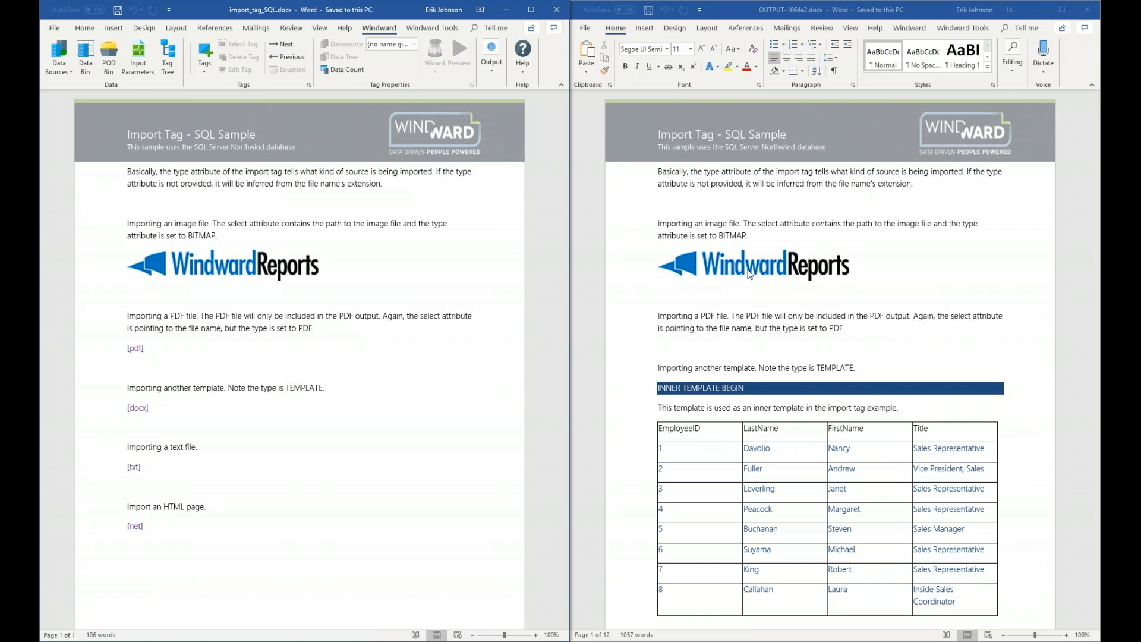
Step: Open the template's WindwardReports image import tag in the Tag Editor, examine its file path, and close the editor
left_click(278, 271)
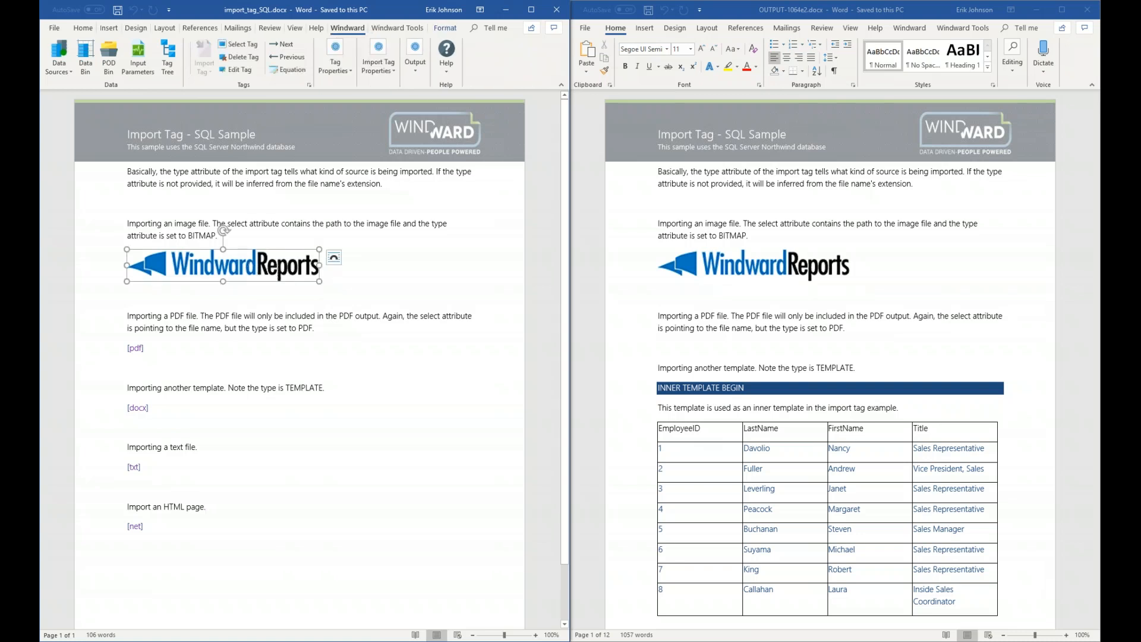
double_click(245, 267)
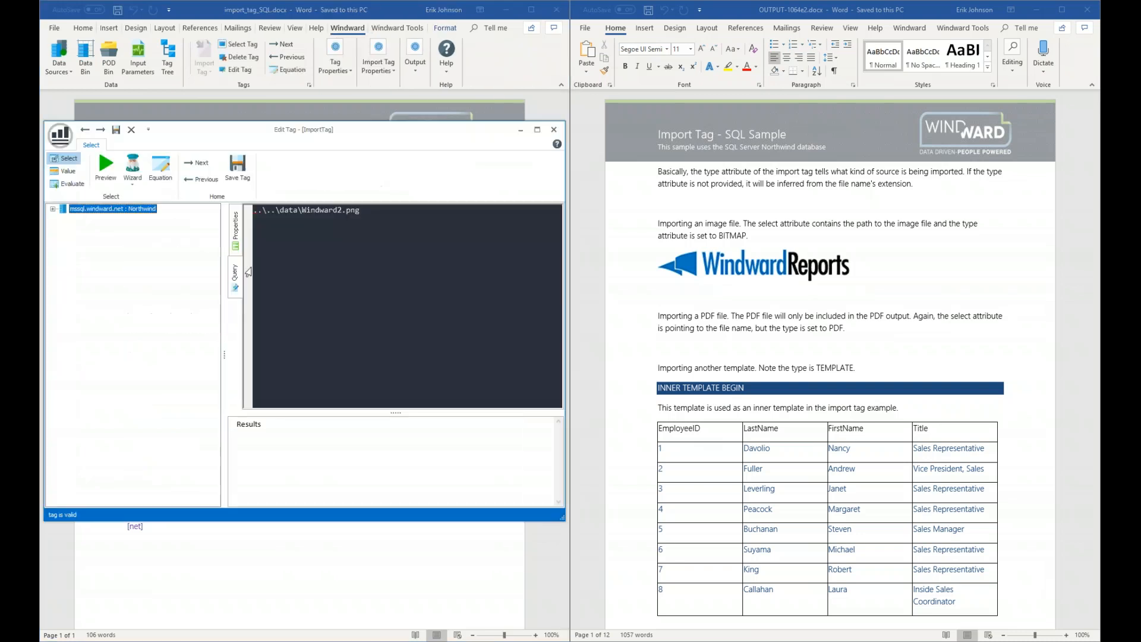
left_click_drag(357, 131, 620, 221)
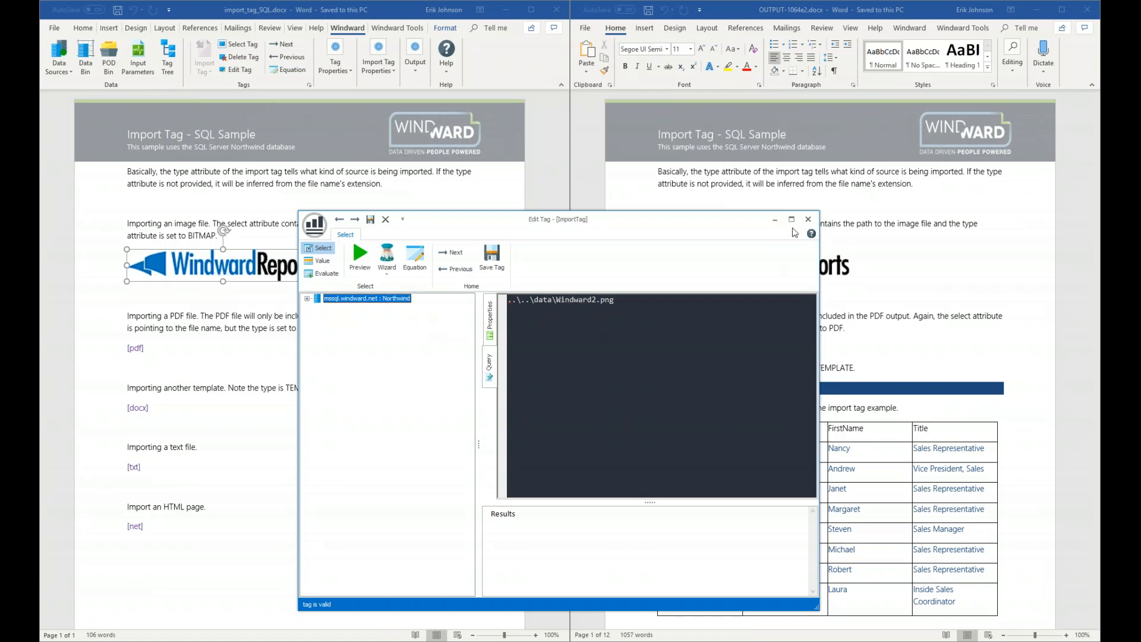
left_click(809, 220)
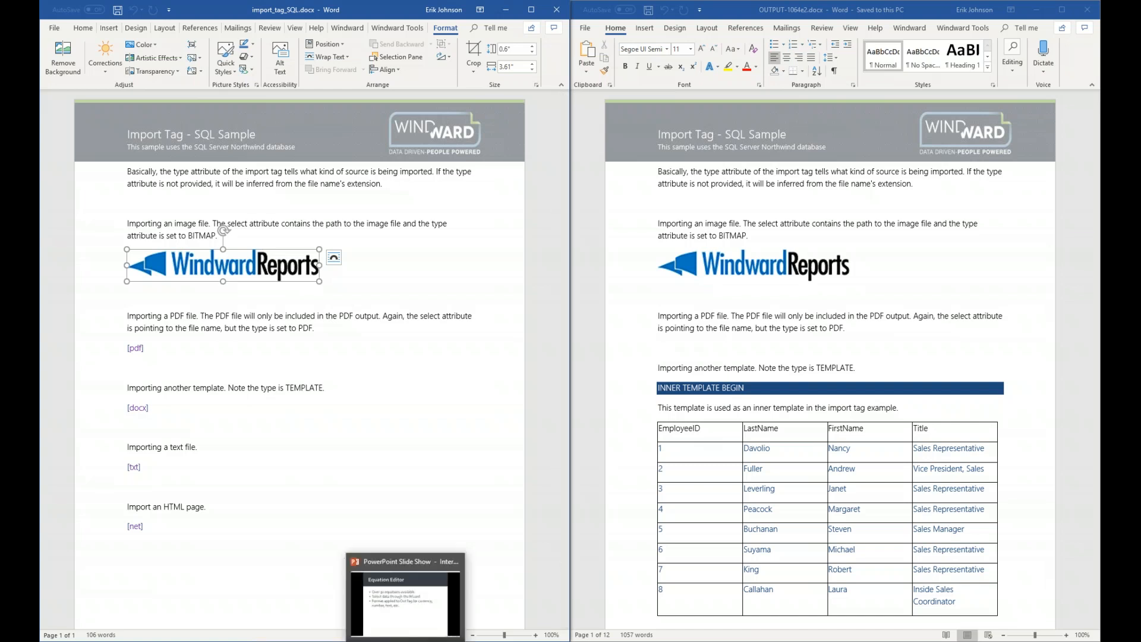
Step: Switch to the PowerPoint training slide show and advance to the Switch Tag slide
left_click(405, 641)
key("Right")
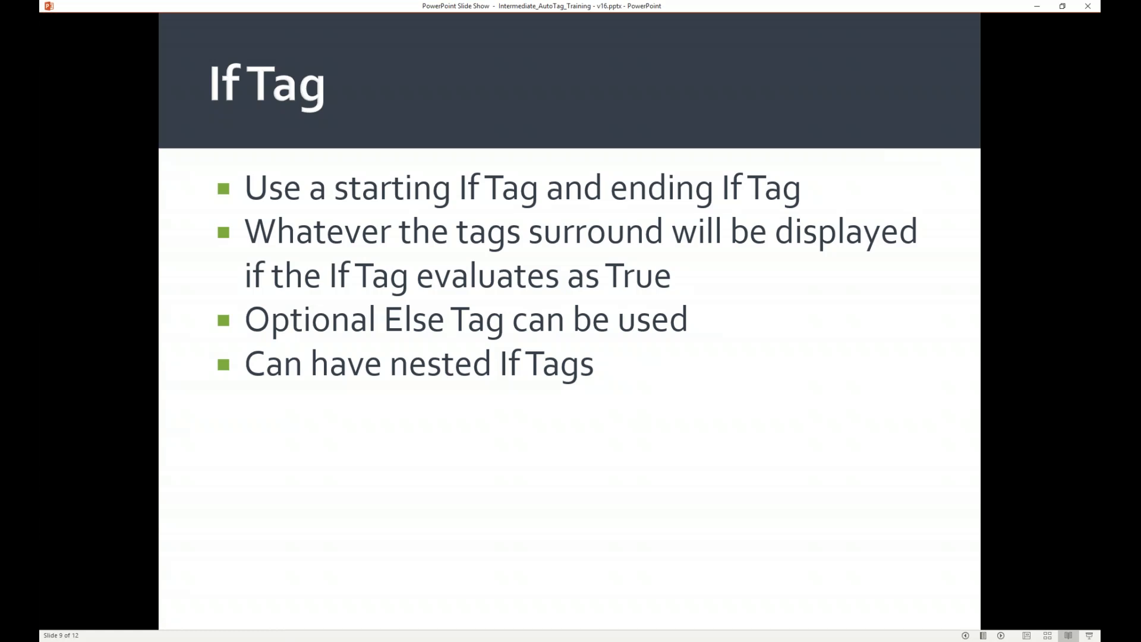
key("Right")
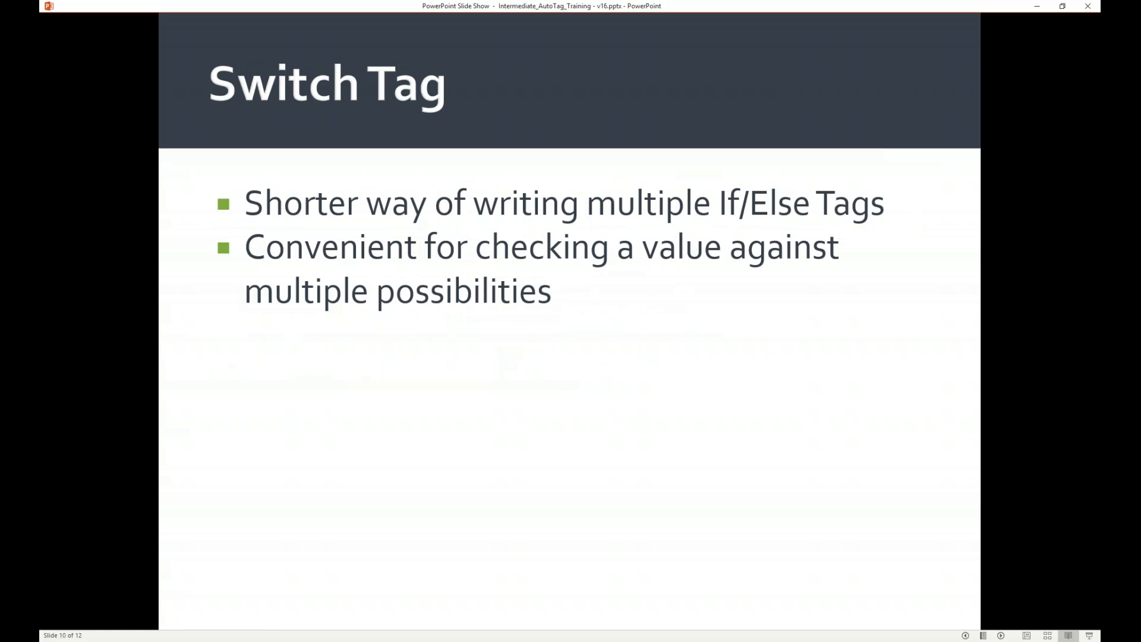